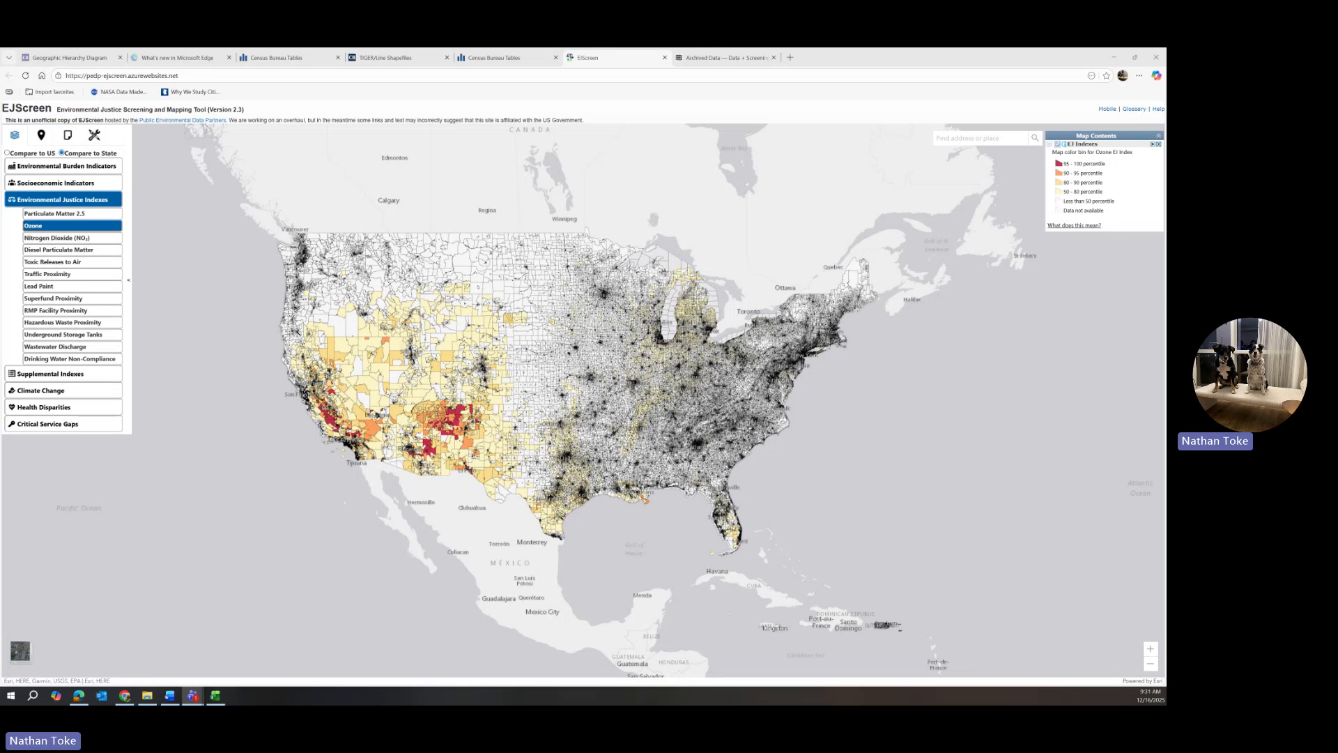
# Show the Particulate Matter 2.5 environmental justice index for the Salt Lake City and Provo area of Utah
pyautogui.scroll(4, 410, 357)
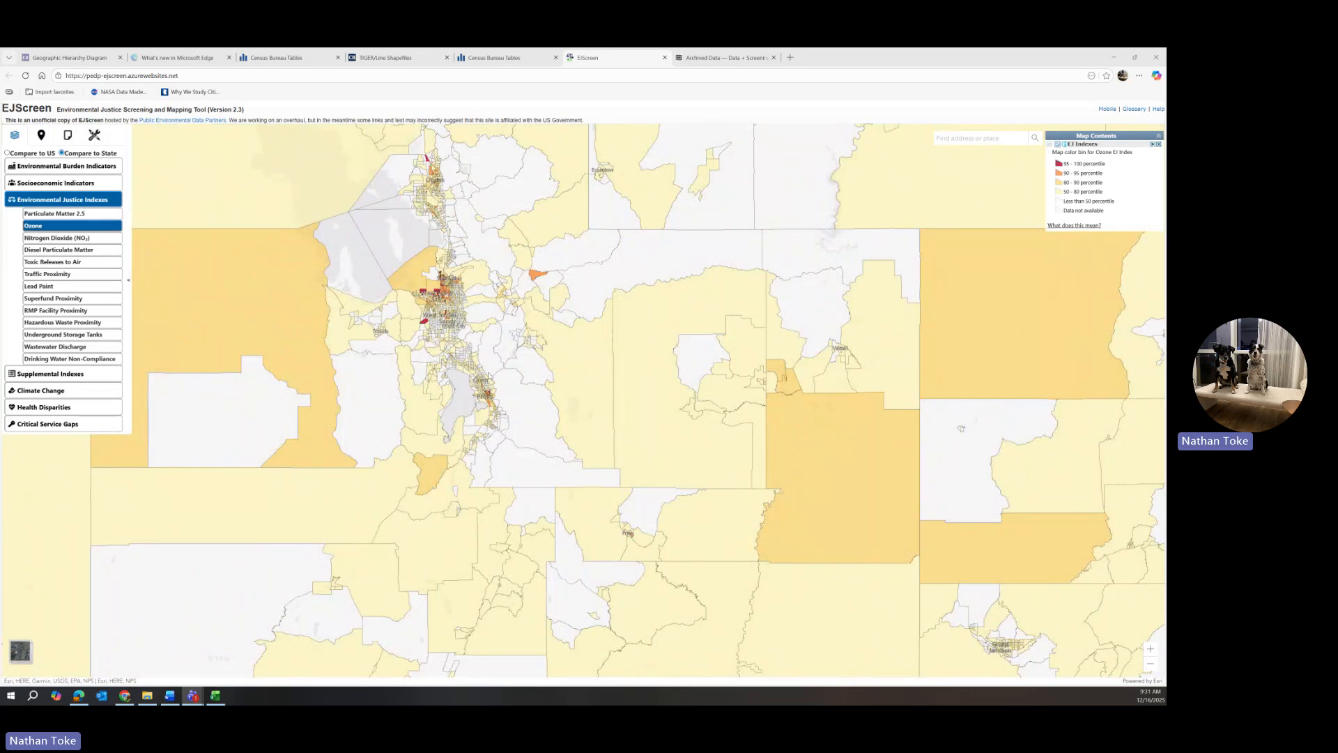
pyautogui.scroll(1, 474, 373)
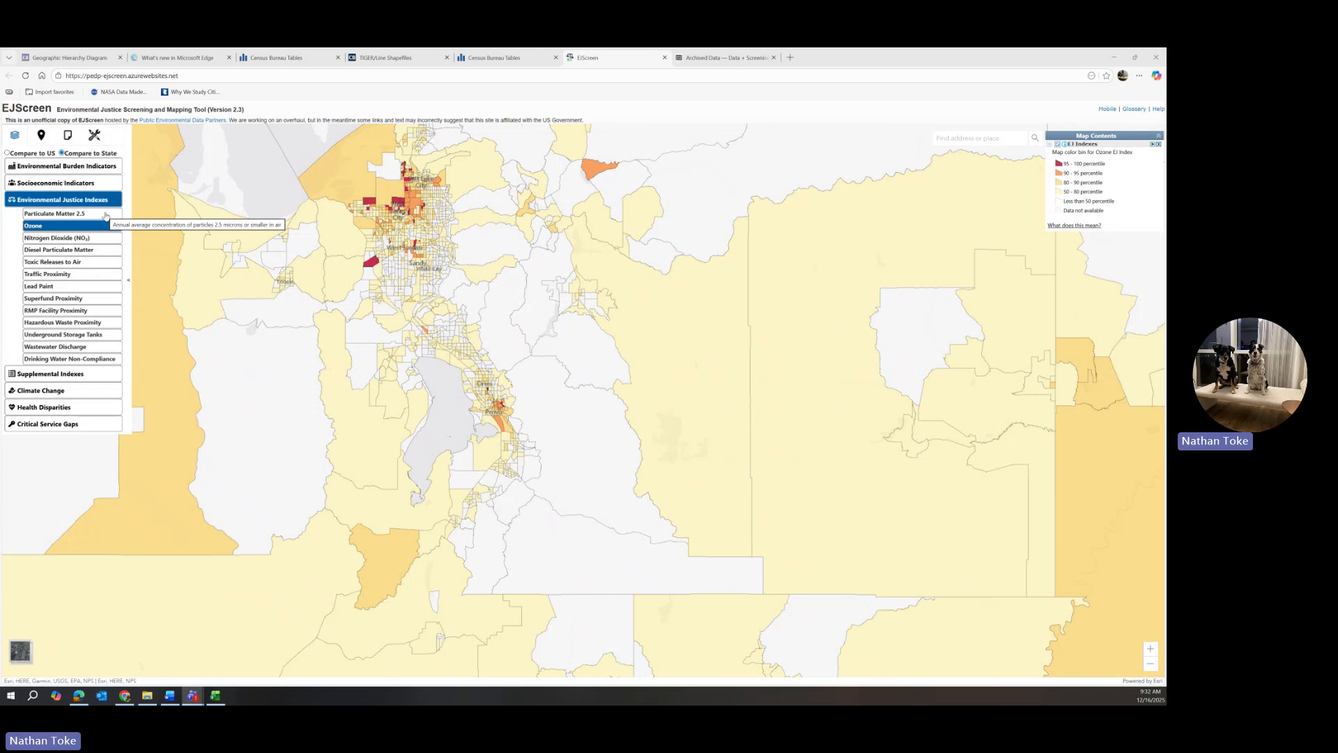
pyautogui.click(67, 215)
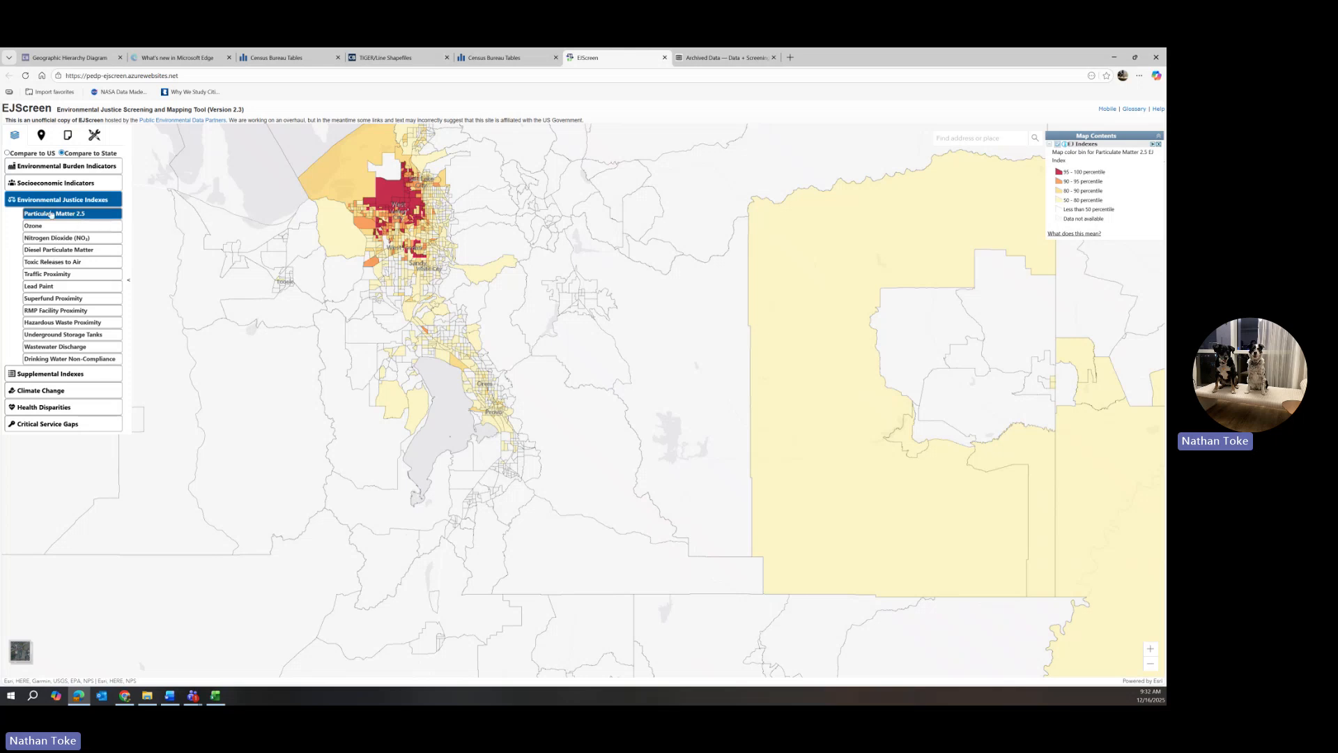
# Display the People of Color and then the Low Income socioeconomic indicator on the Utah map
pyautogui.click(59, 185)
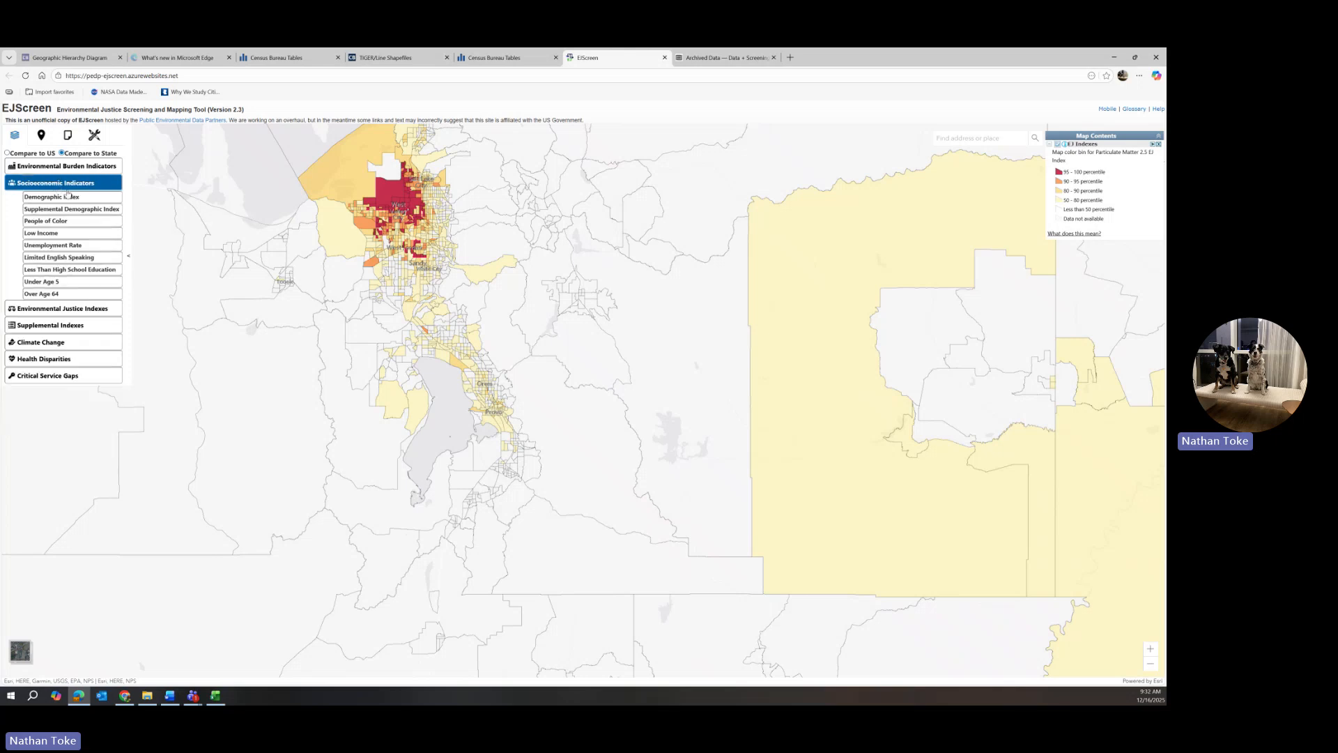
pyautogui.click(44, 222)
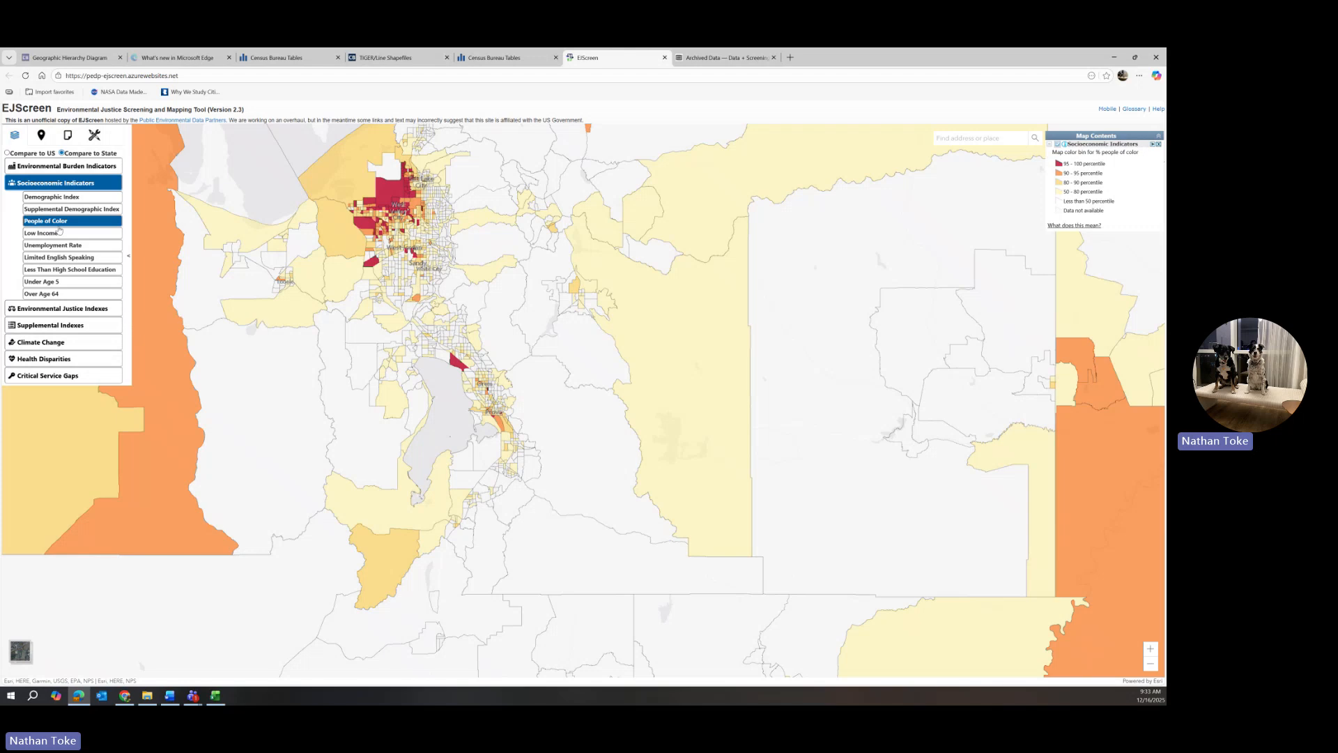
pyautogui.click(31, 311)
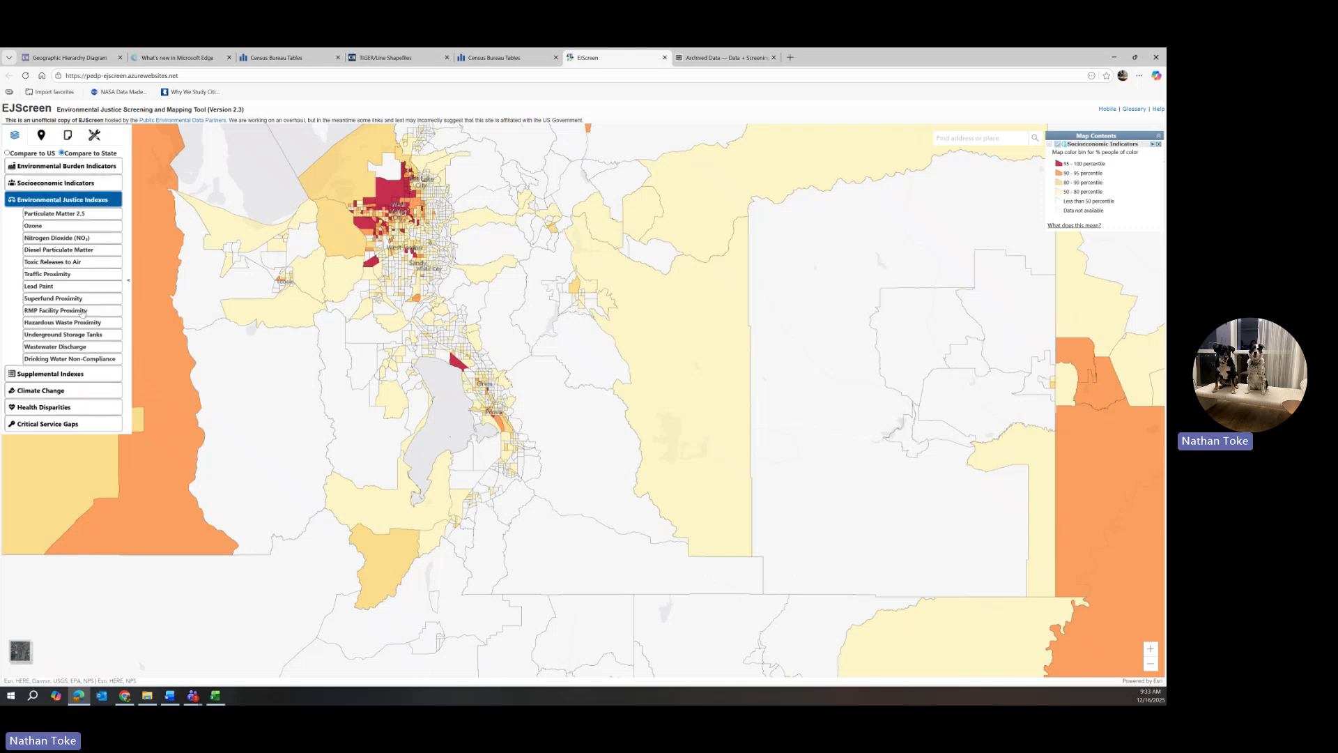
pyautogui.click(65, 184)
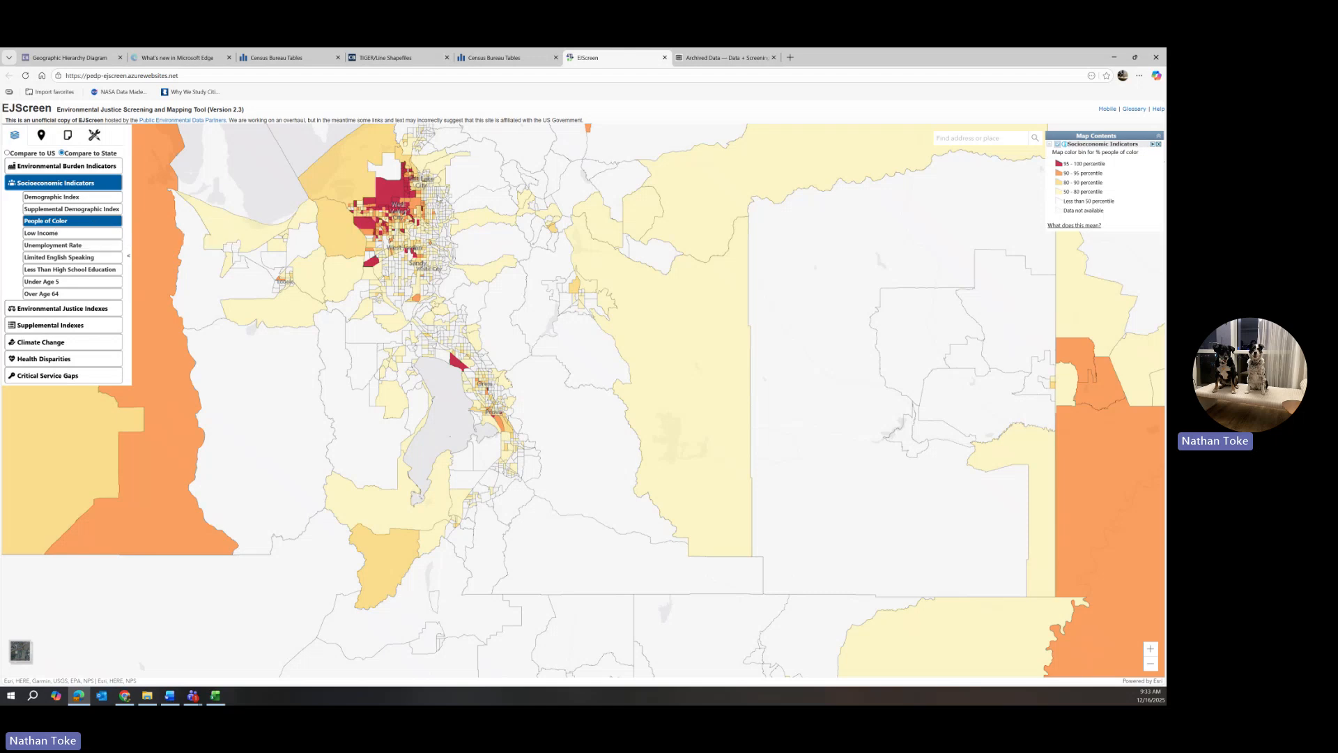
pyautogui.click(45, 233)
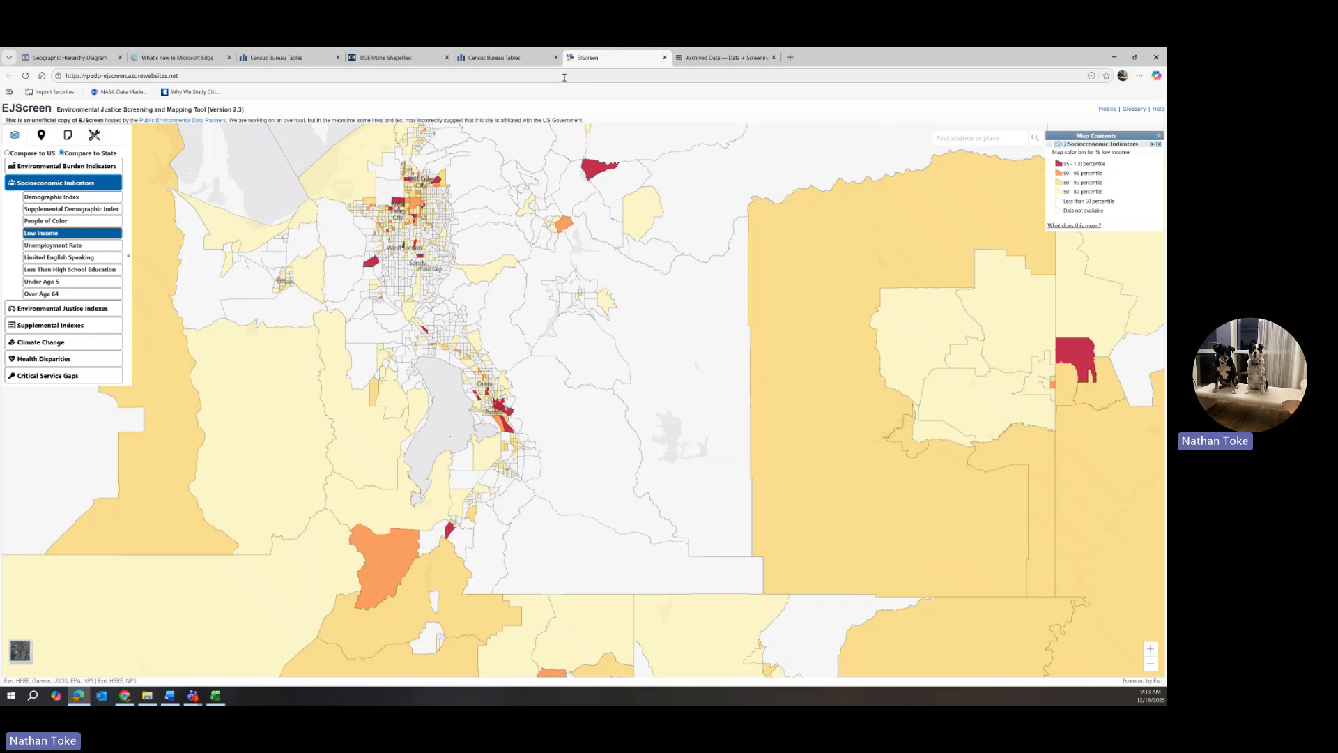
# Glance at the Archived Data page, then return to the EJScreen map and close it
pyautogui.click(710, 58)
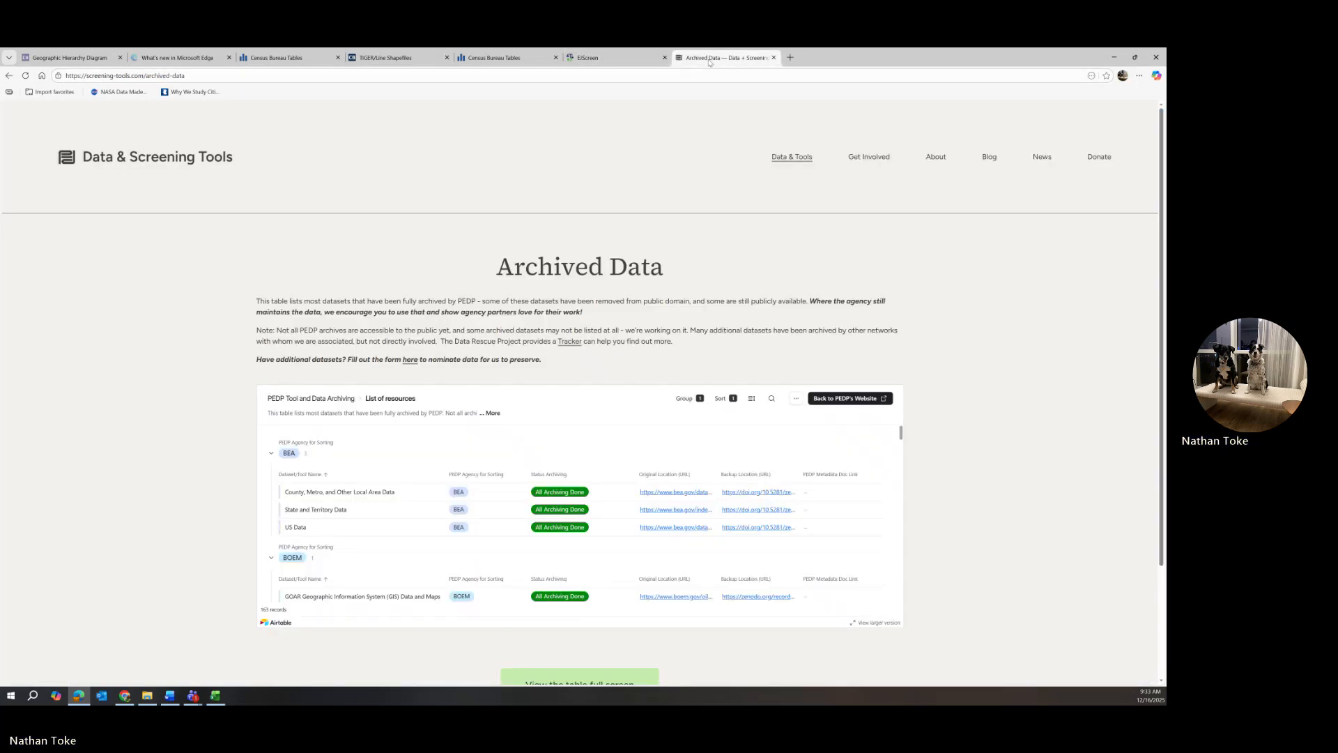
pyautogui.click(613, 58)
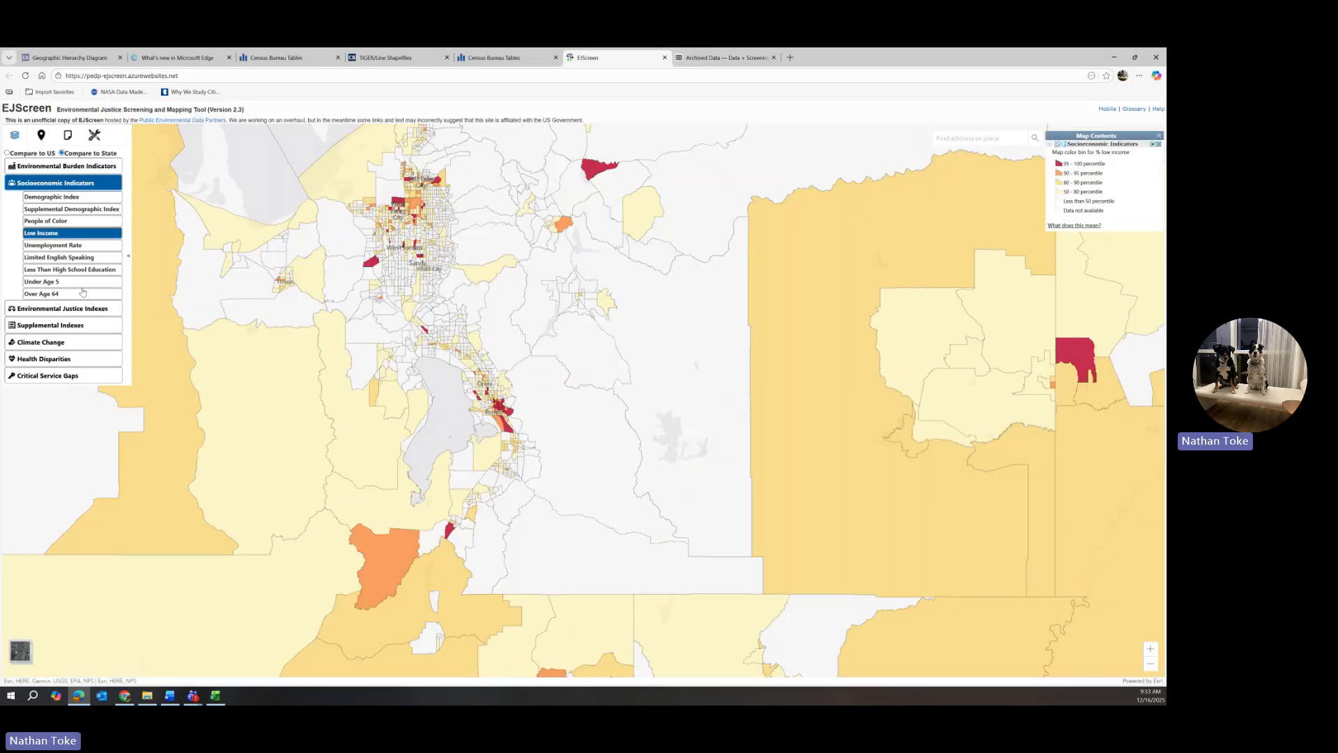
pyautogui.click(664, 58)
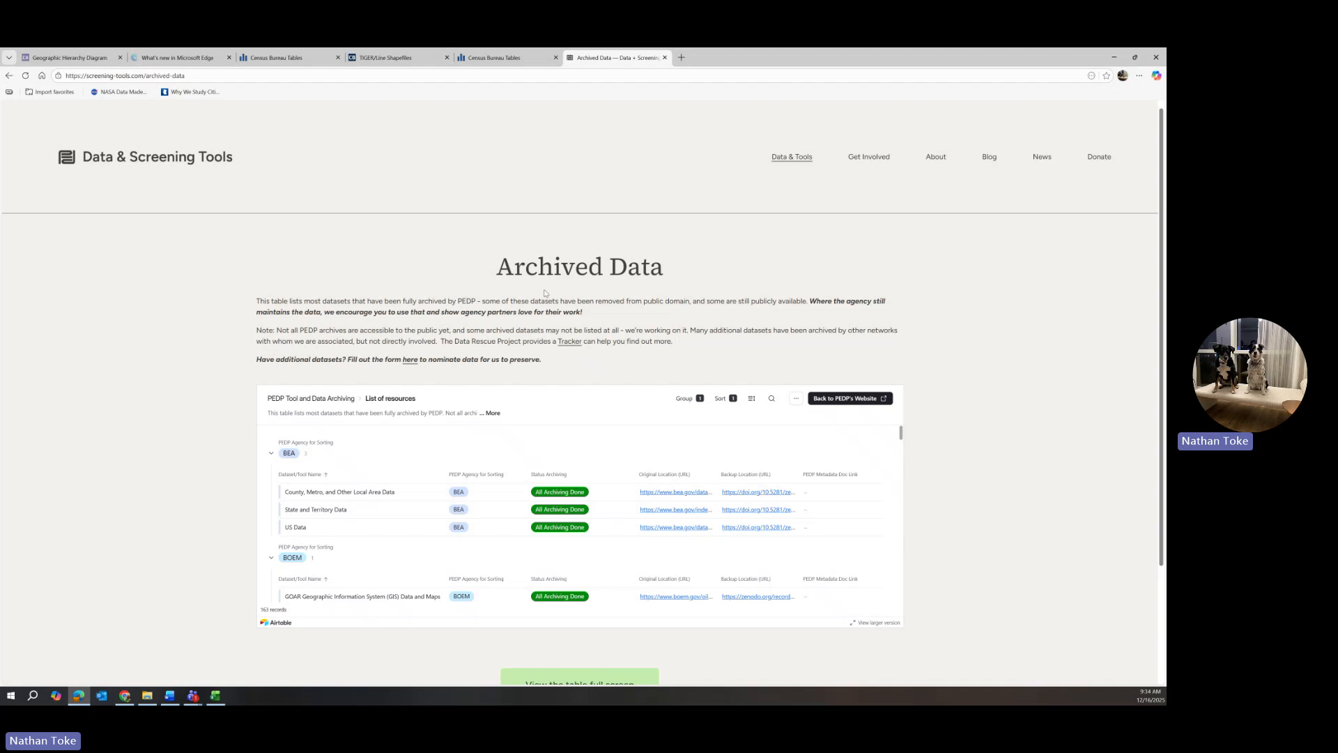
# Skim the table of archived agency datasets and close the Archived Data page
pyautogui.scroll(-5, 557, 493)
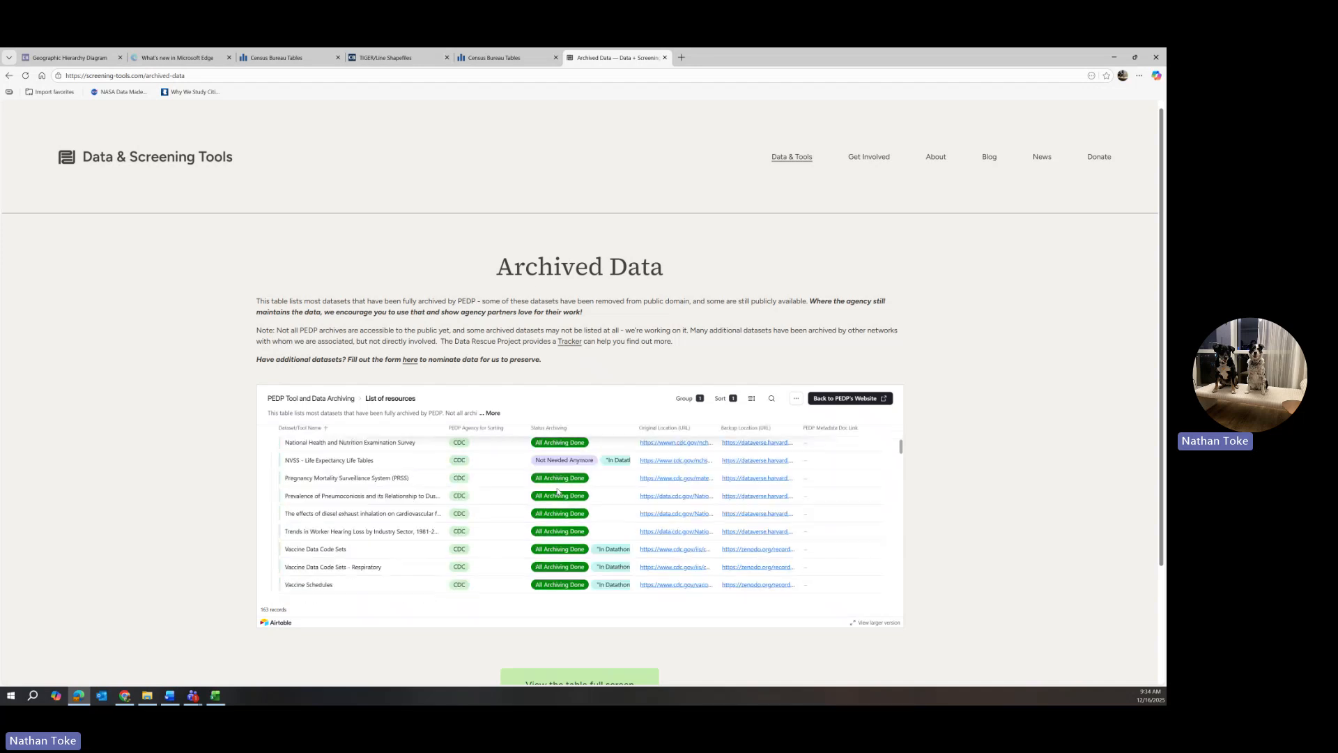
pyautogui.scroll(-5, 557, 492)
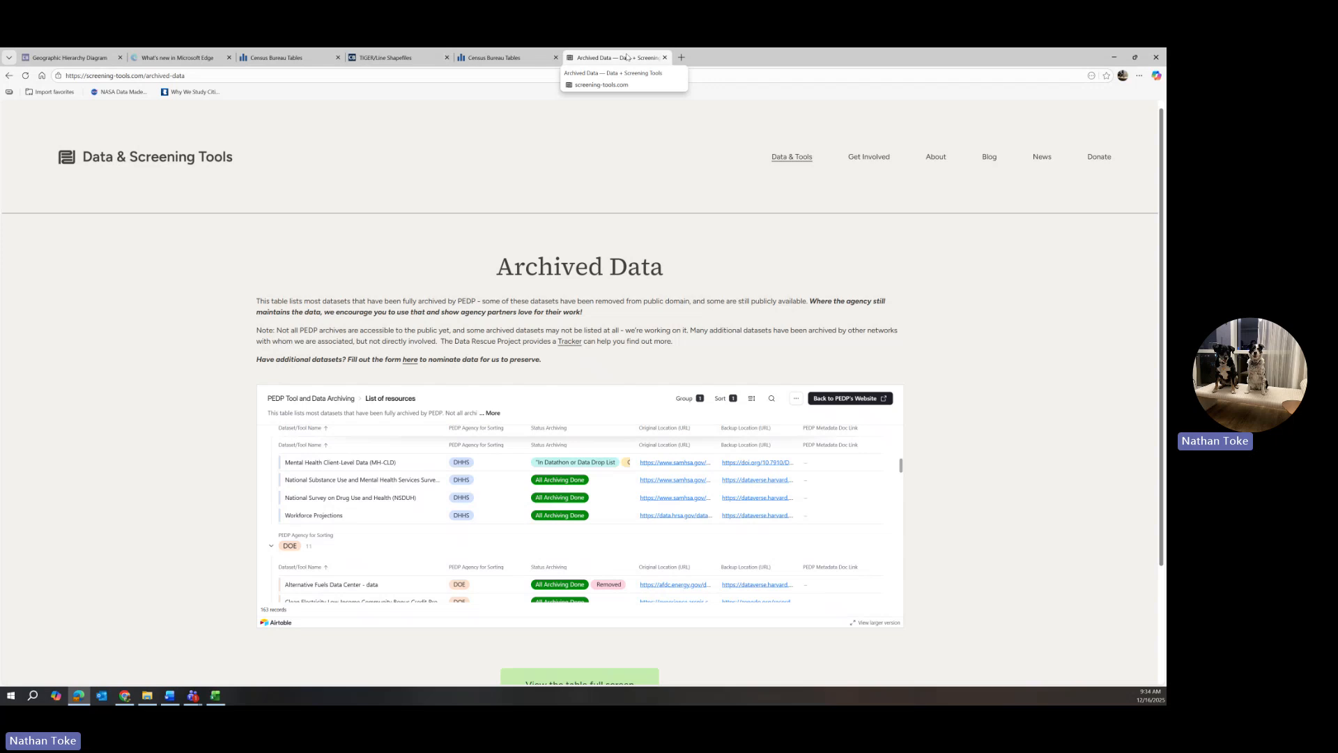
pyautogui.click(666, 58)
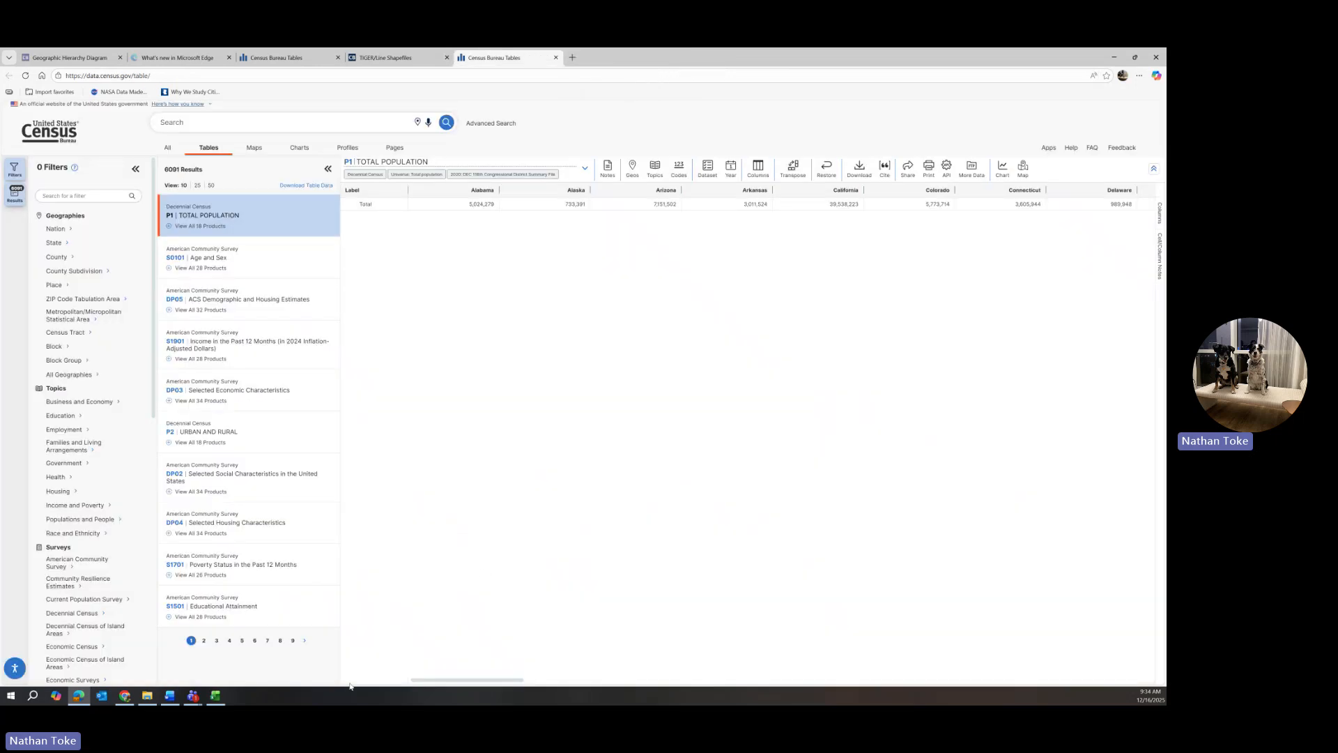
# Switch to the Word textbook chapter, find the Census TIGER Geographies and Census Tables links, and minimize the document
pyautogui.click(170, 694)
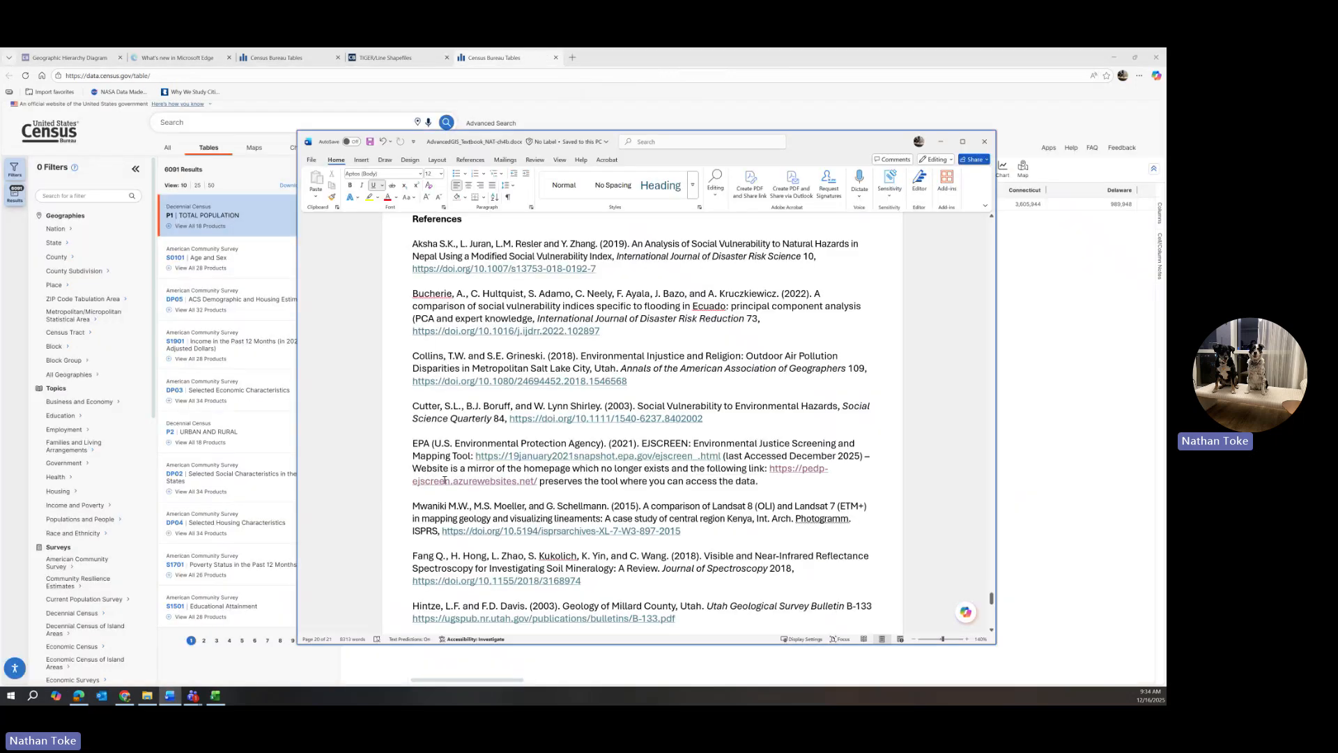
pyautogui.scroll(20, 590, 382)
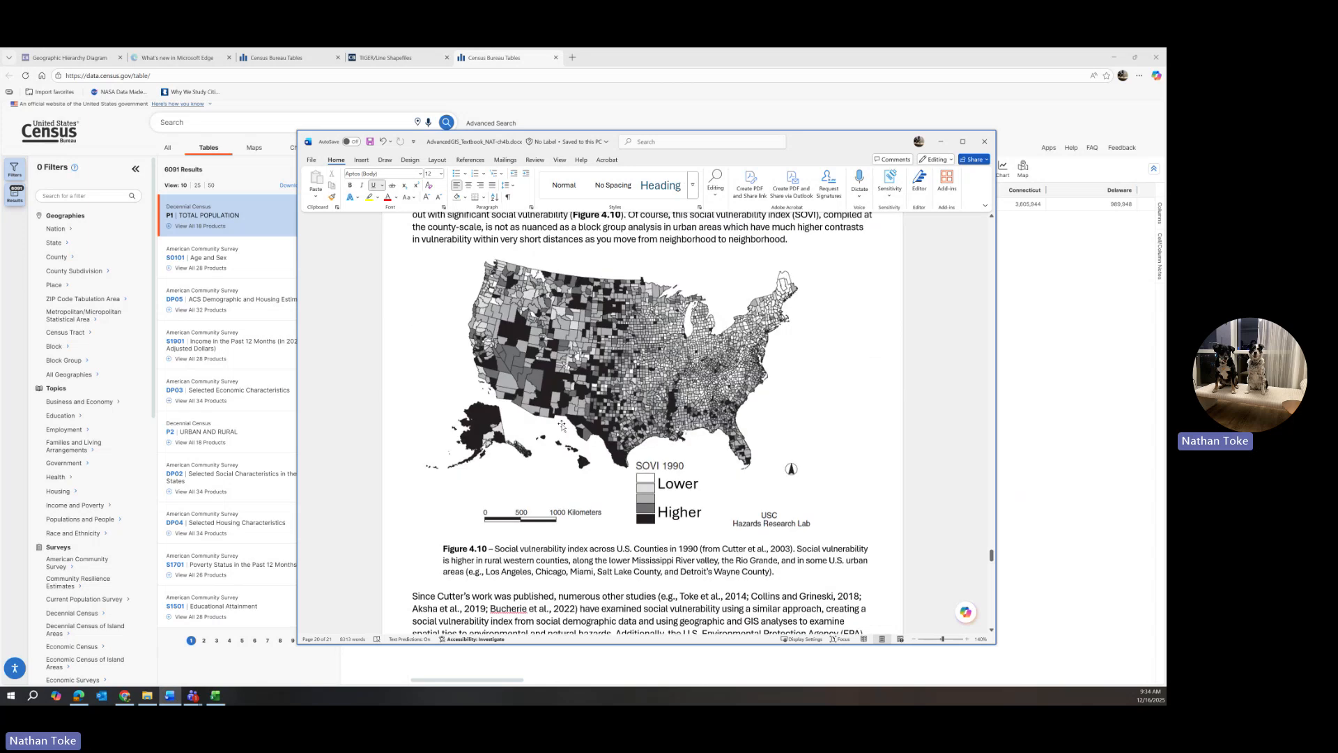
pyautogui.scroll(15, 534, 433)
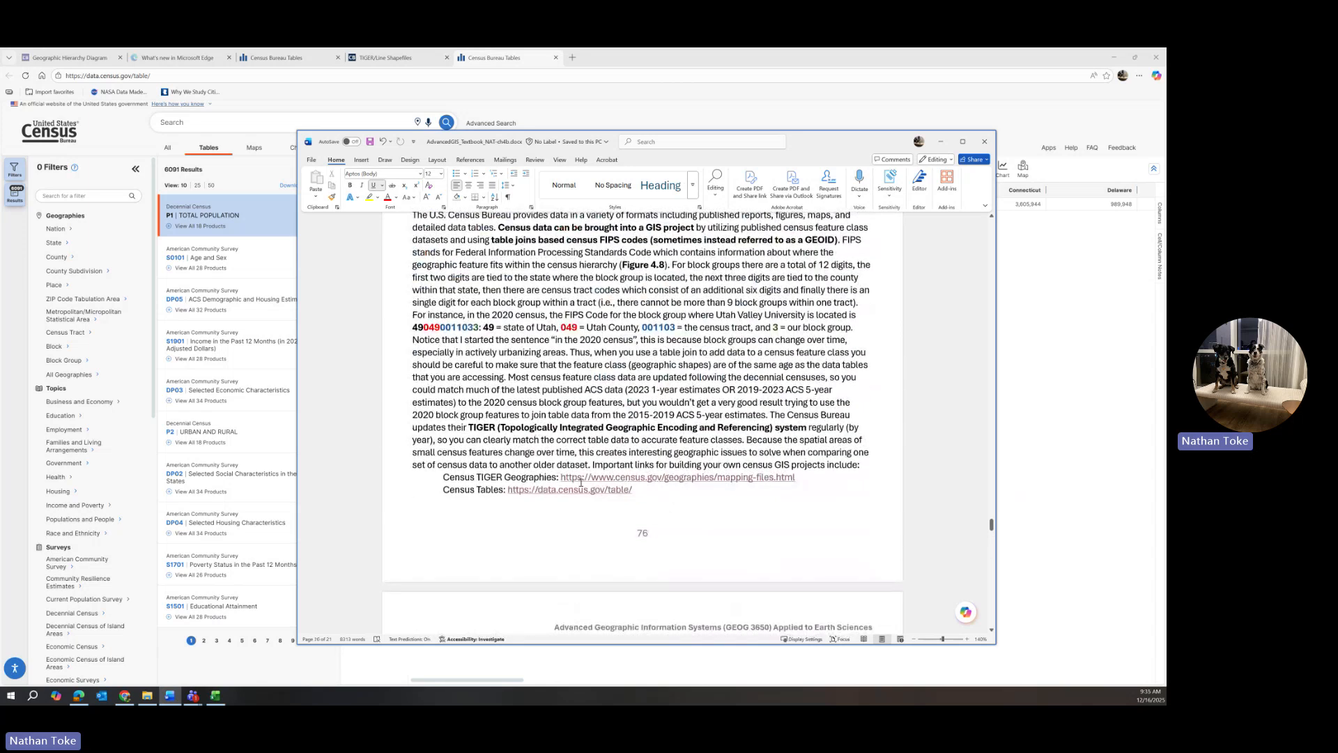
pyautogui.click(940, 141)
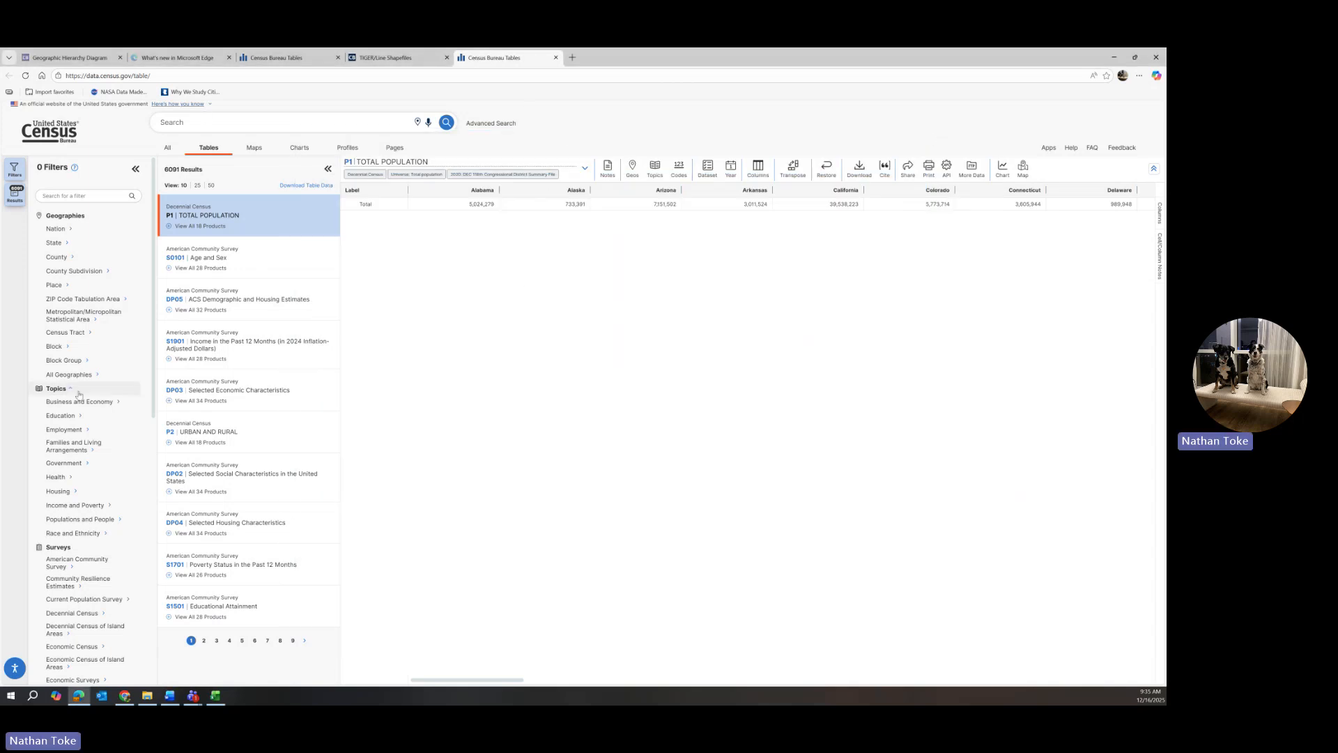
# Review the 2023 TIGER/Line Shapefiles page and compare it with the Census Bureau Tables page
pyautogui.click(405, 58)
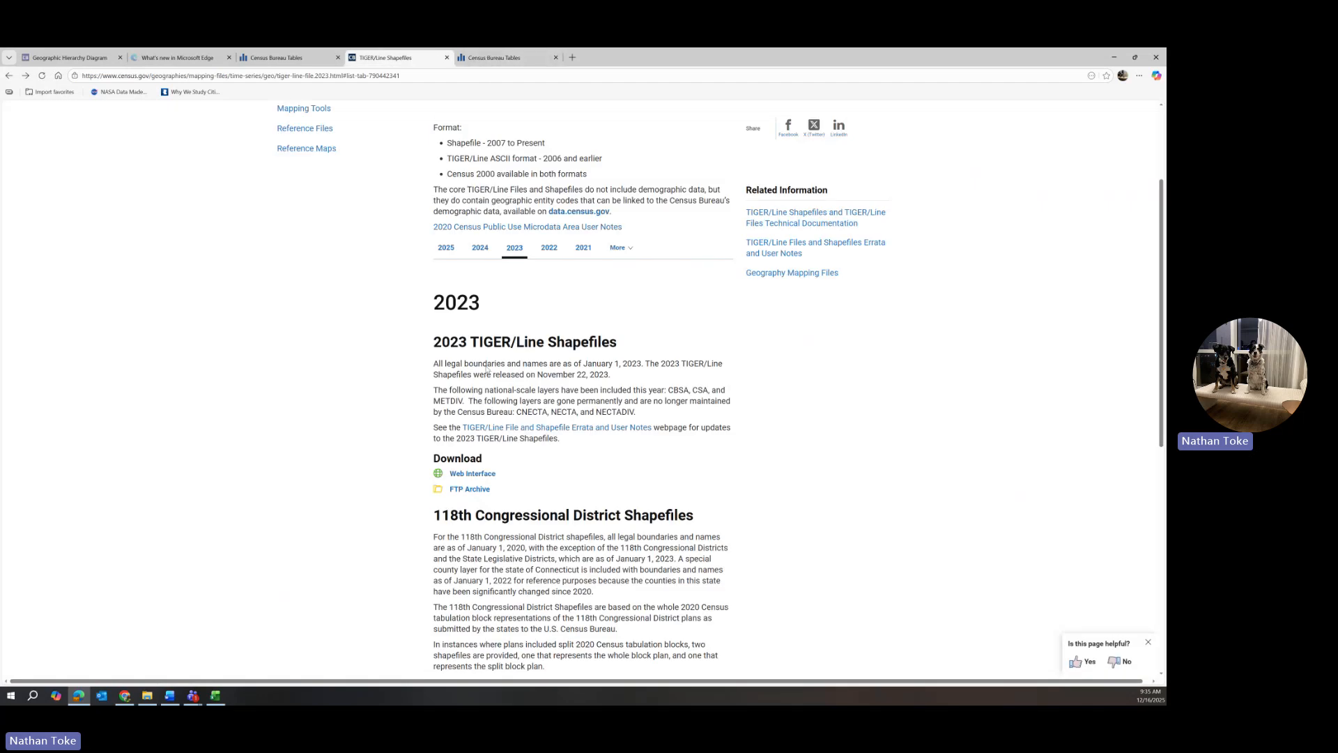
pyautogui.scroll(2, 491, 347)
pyautogui.scroll(1, 491, 347)
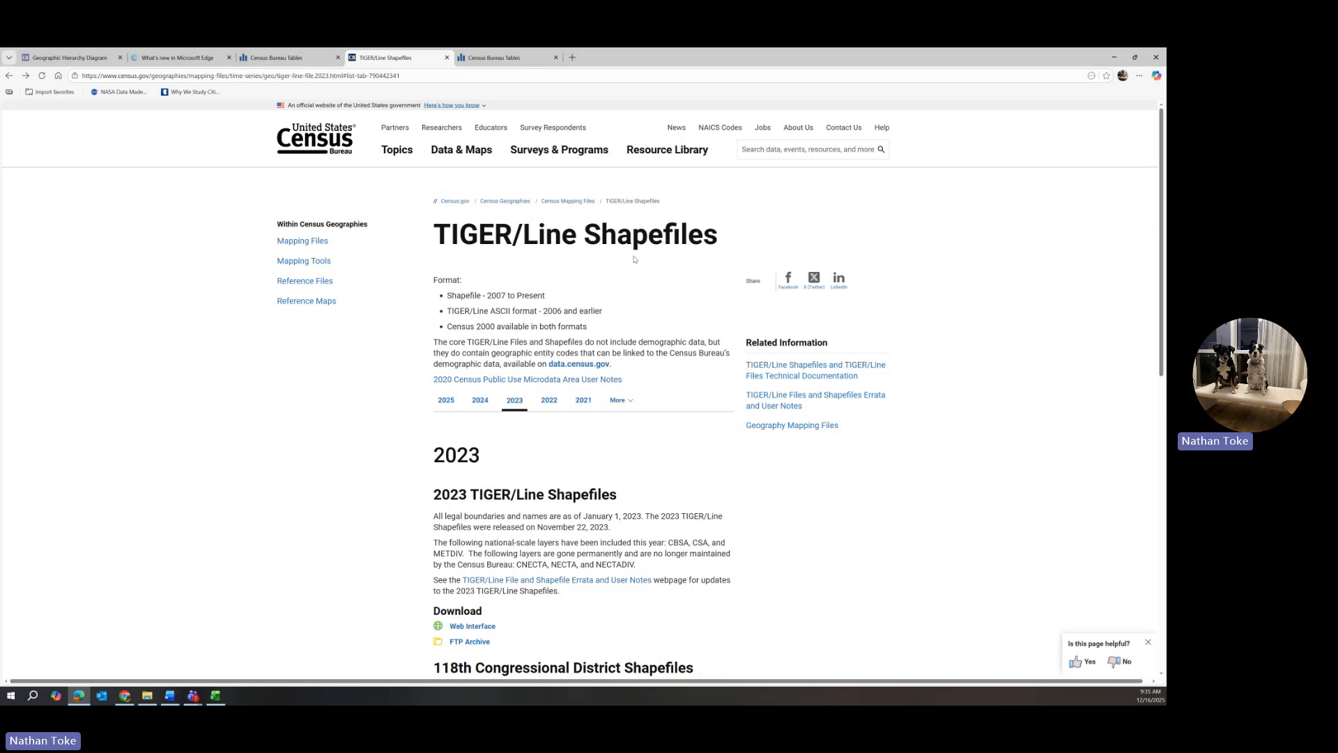
pyautogui.scroll(-4, 612, 319)
pyautogui.scroll(2, 612, 319)
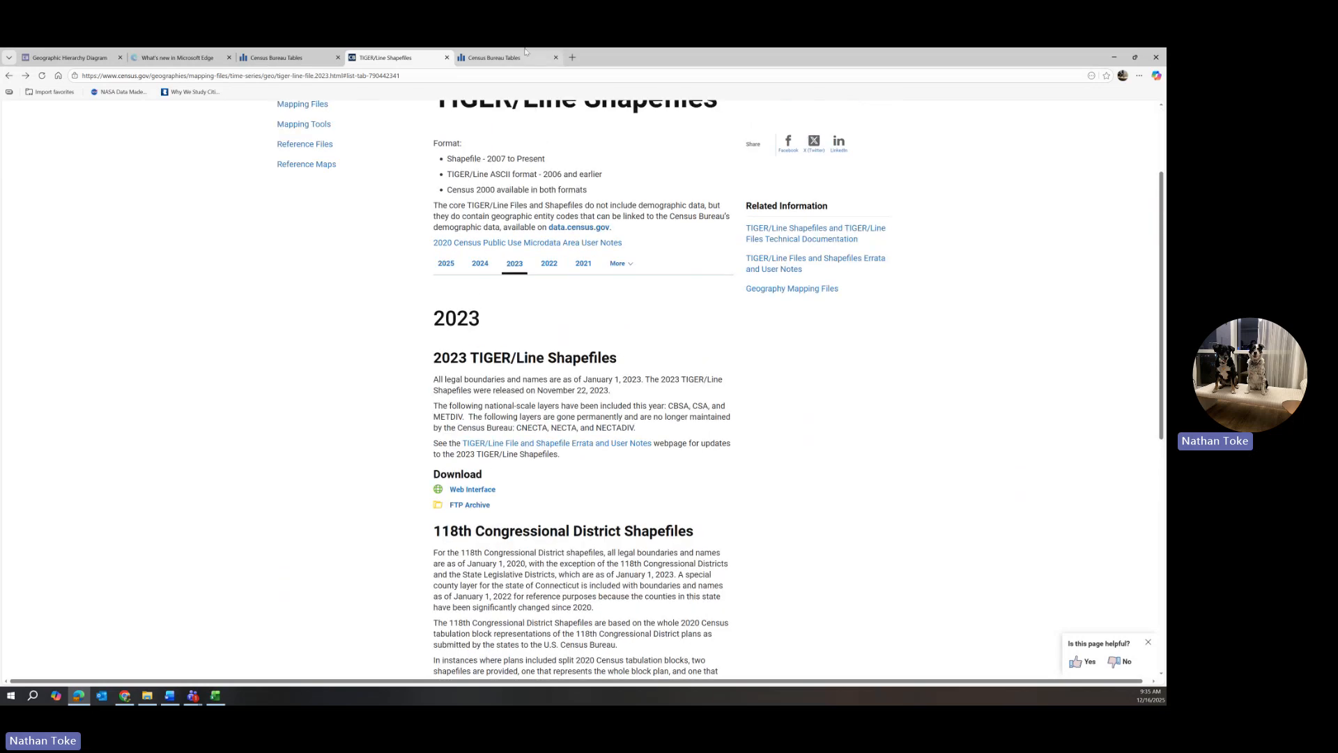
pyautogui.click(518, 59)
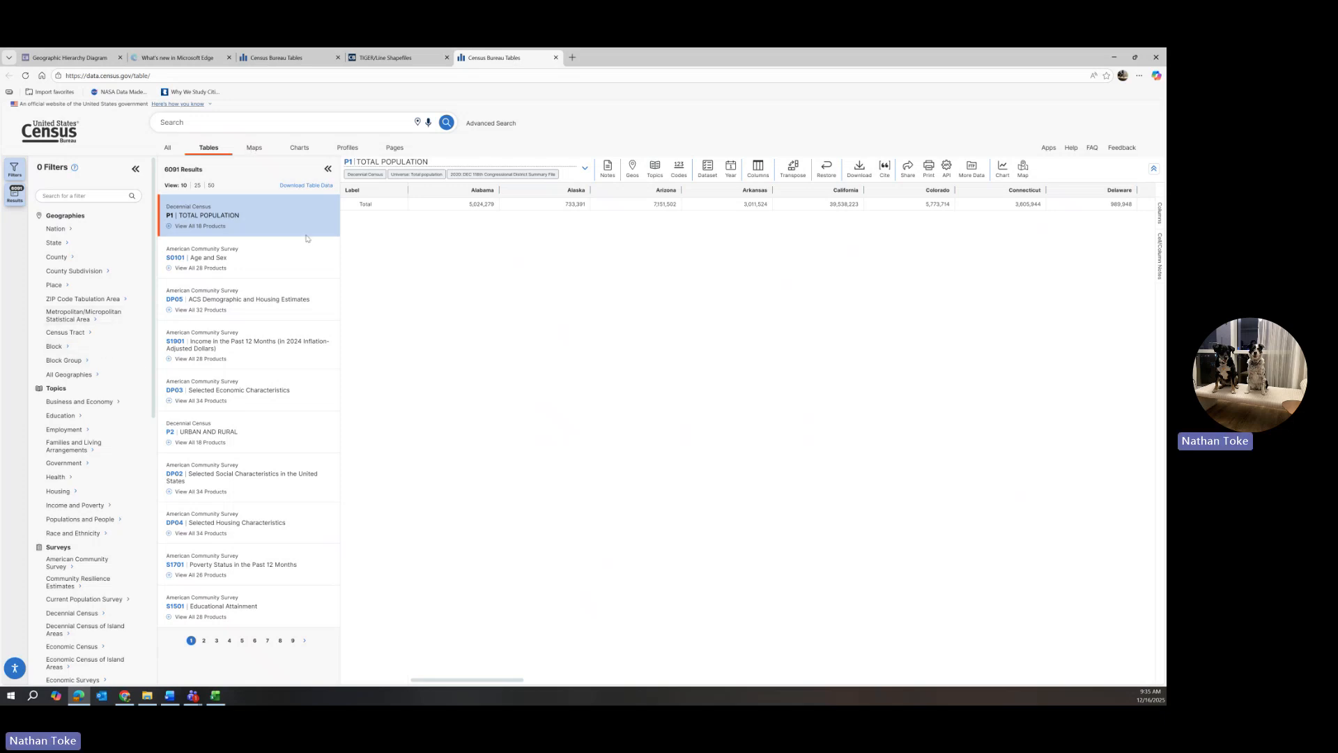
# Open the 2023 TIGER/Line shapefile web interface and request year 2023 with the Block Groups layer type
pyautogui.click(395, 57)
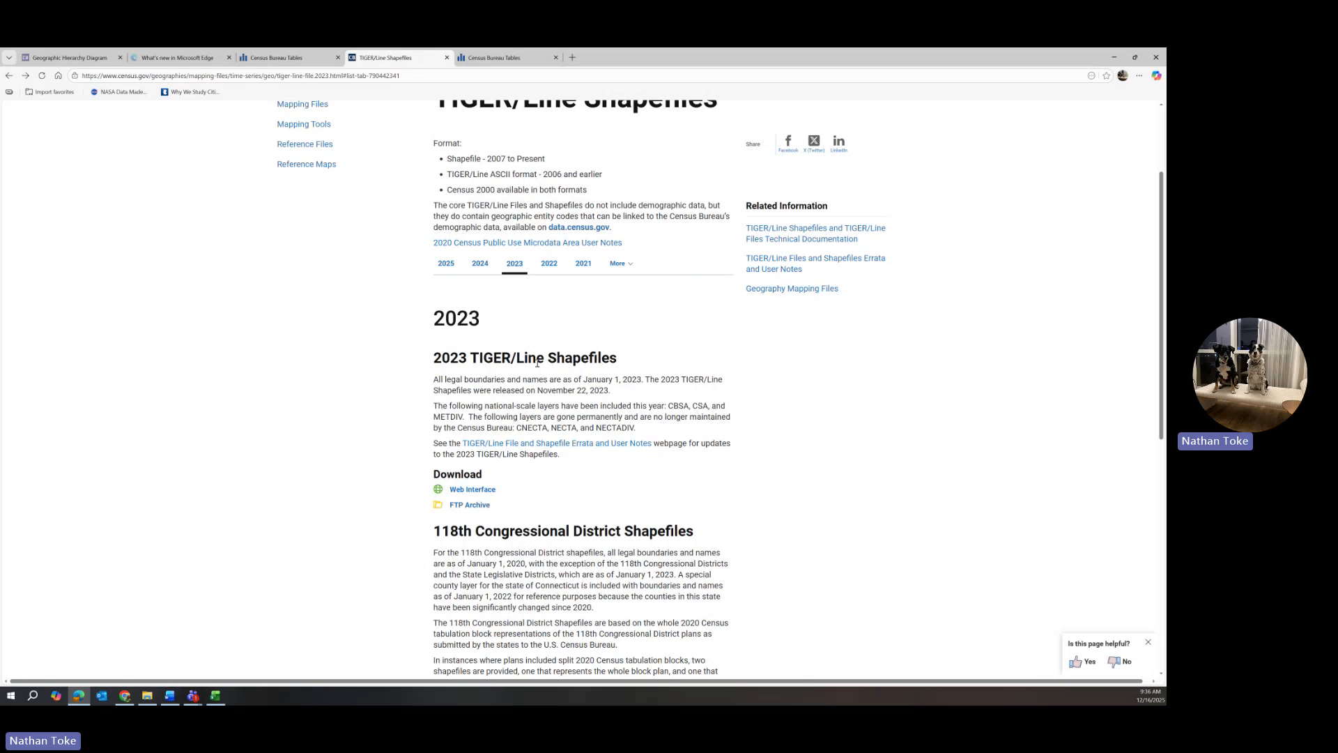
pyautogui.click(480, 491)
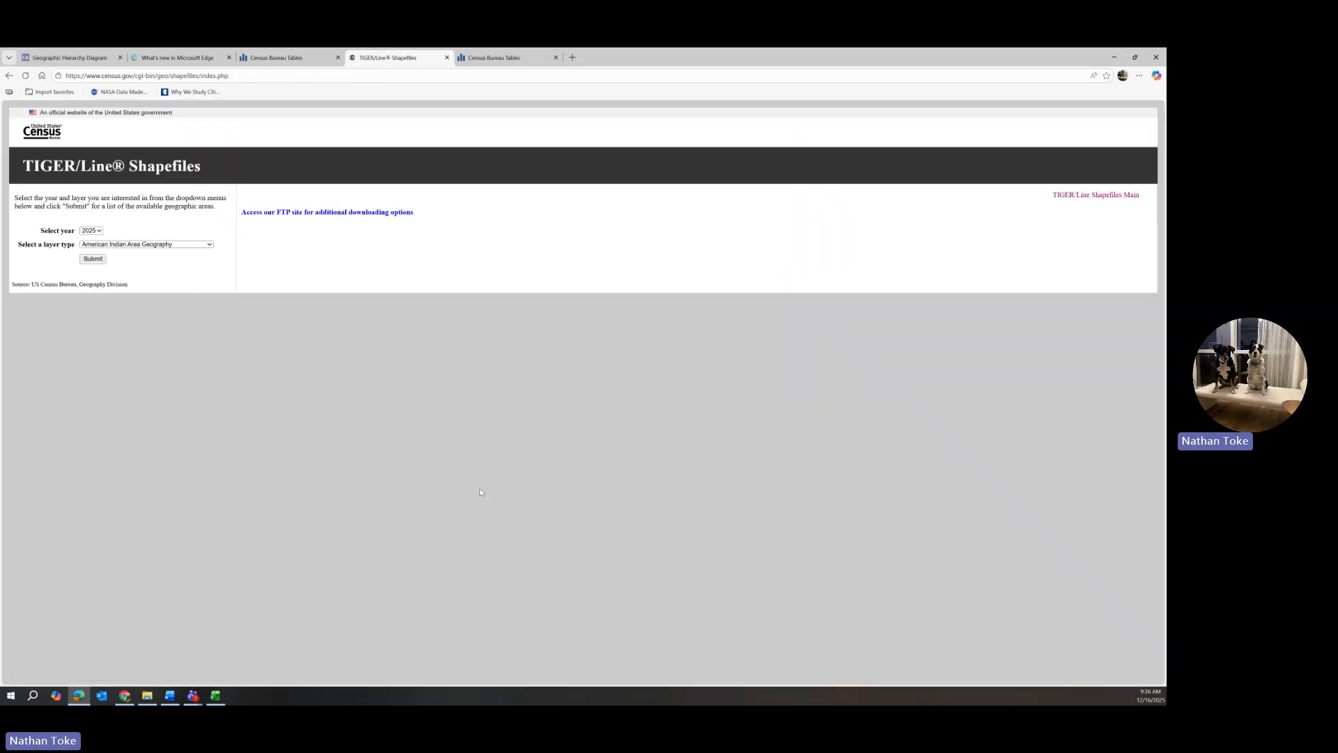
pyautogui.click(92, 232)
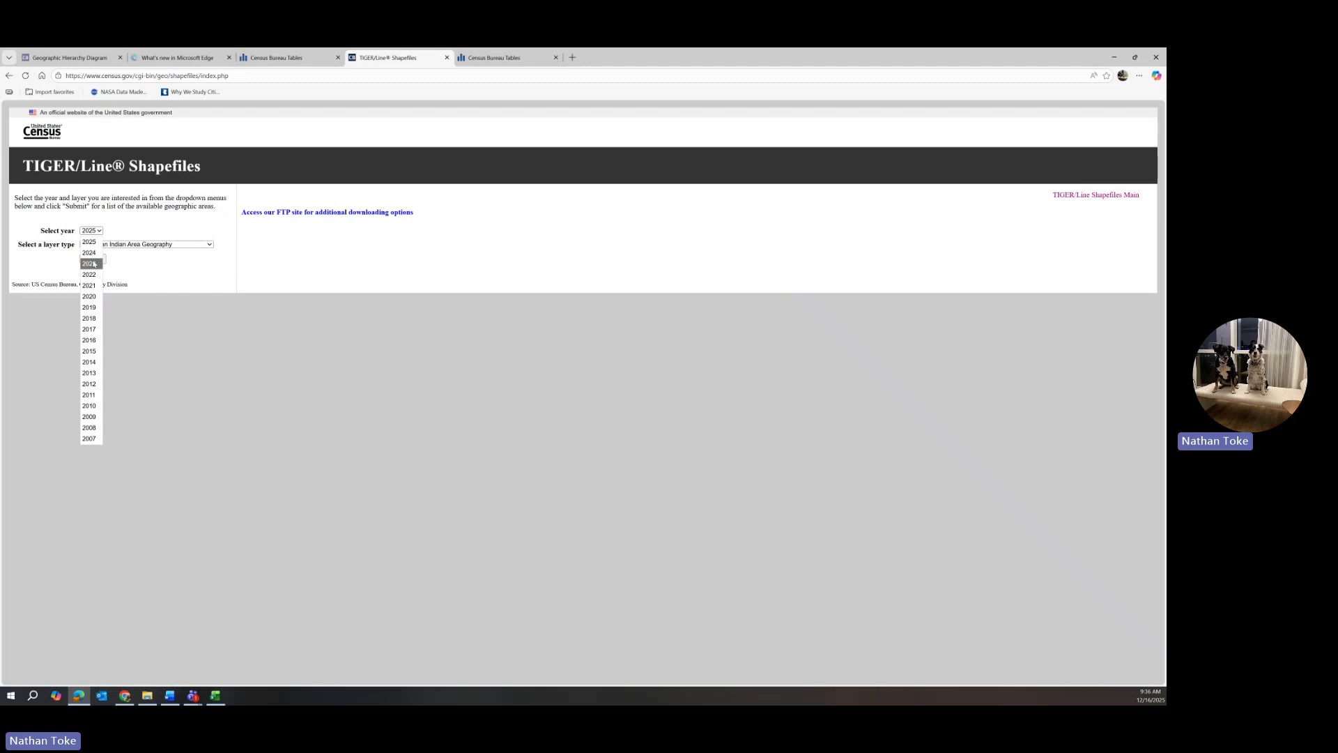
pyautogui.click(93, 264)
pyautogui.click(103, 246)
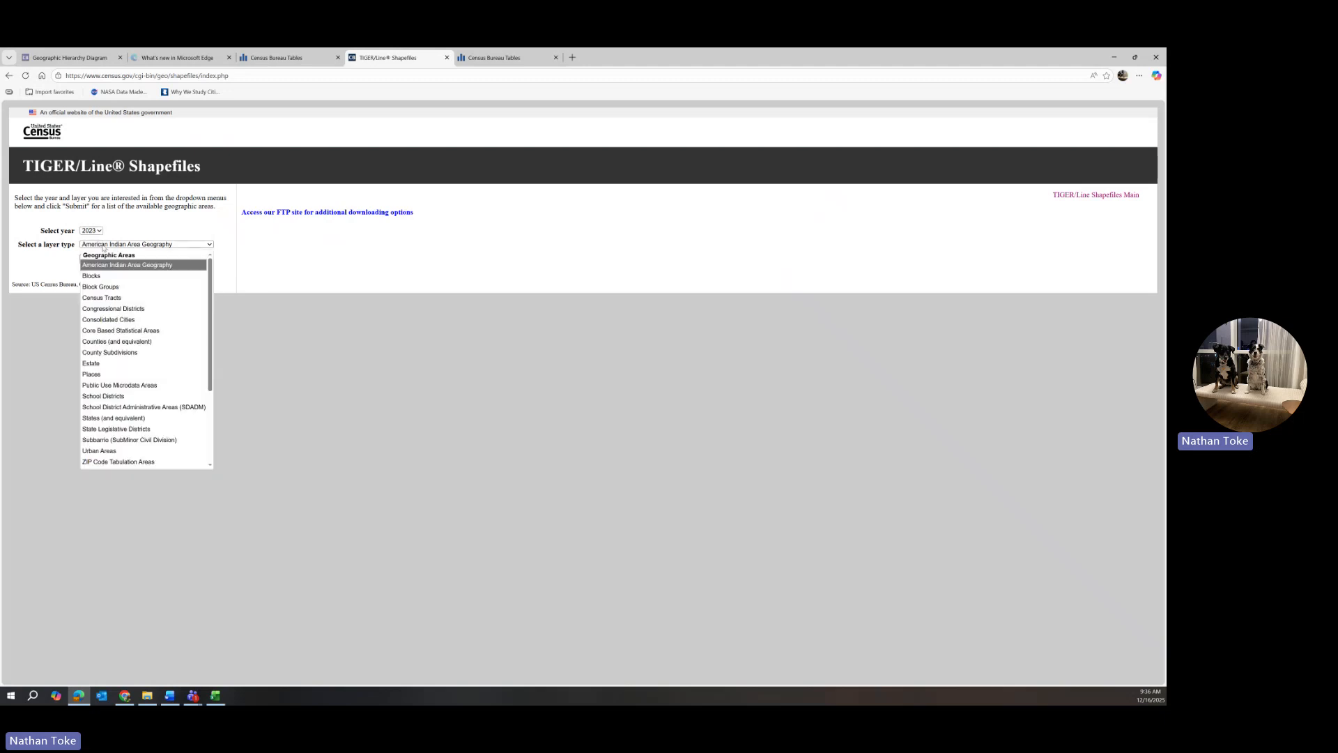
pyautogui.click(101, 287)
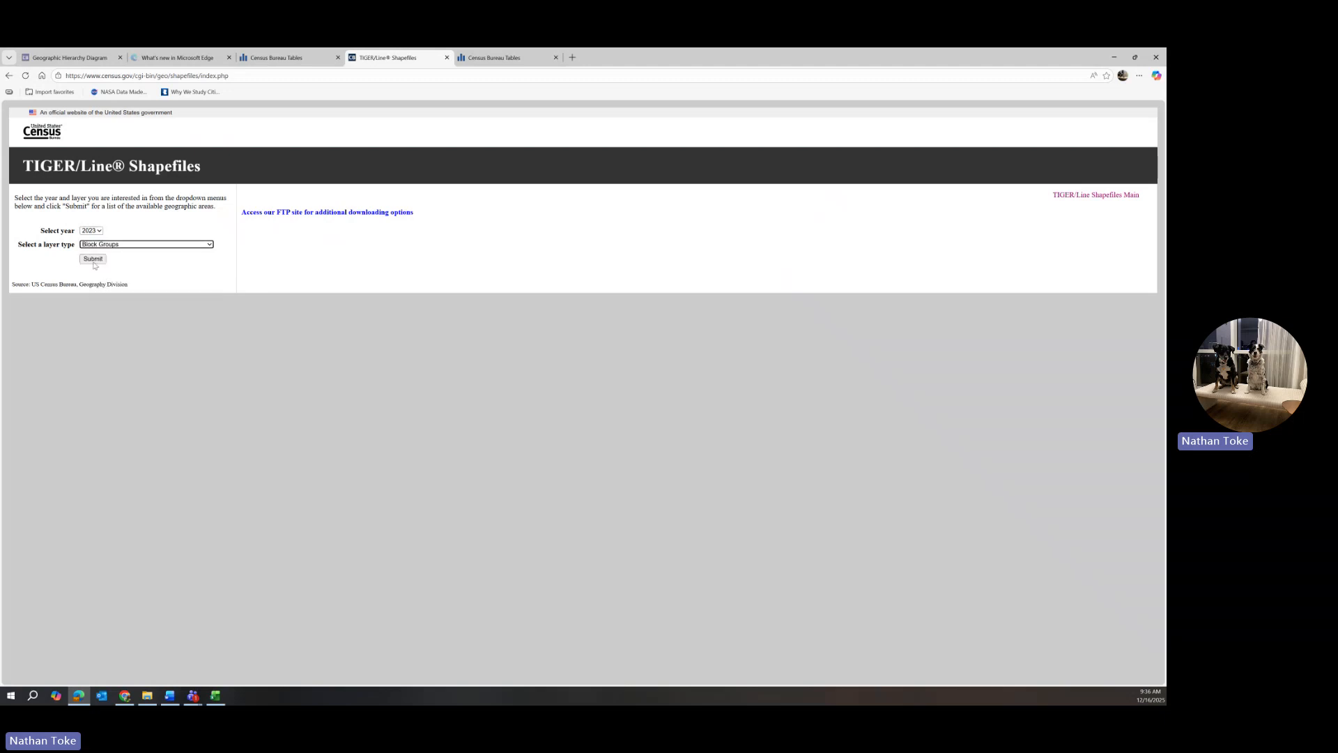
pyautogui.click(93, 259)
# Download the 2023 block group shapefile for Utah
pyautogui.click(127, 234)
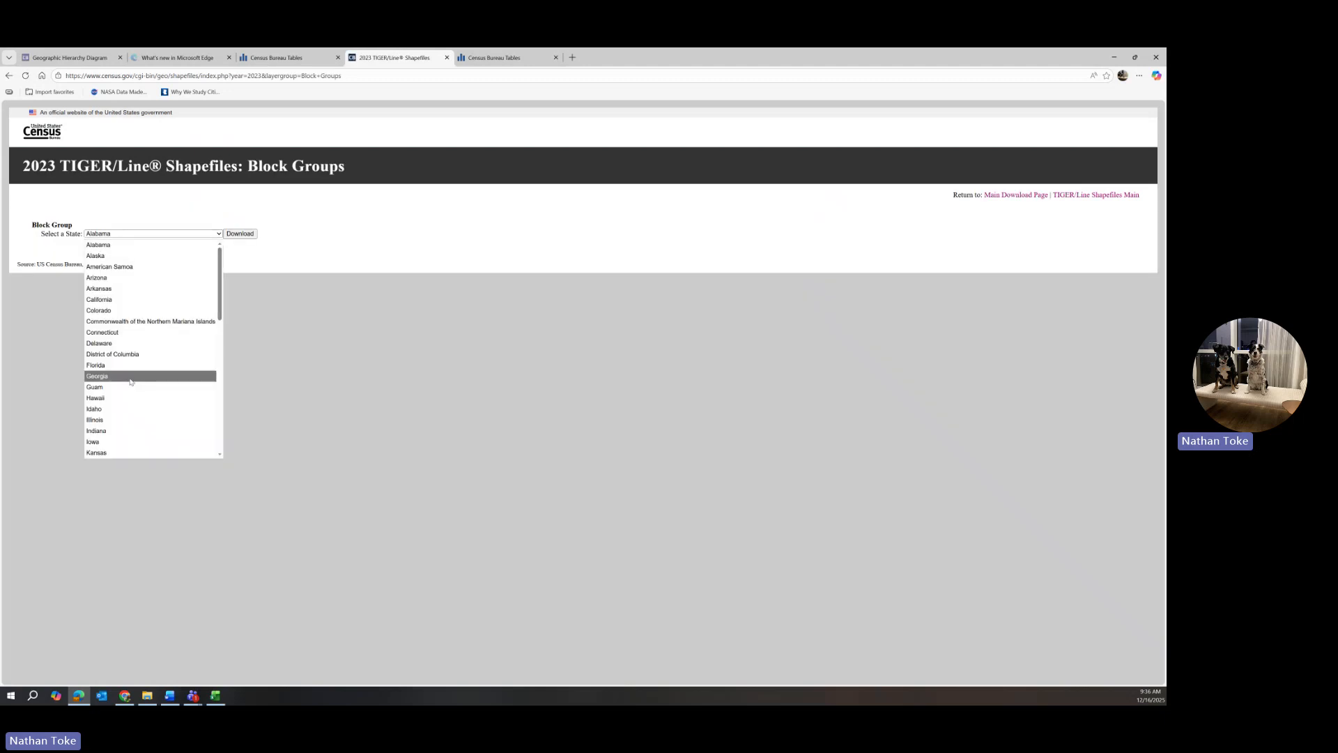
pyautogui.scroll(-4, 131, 380)
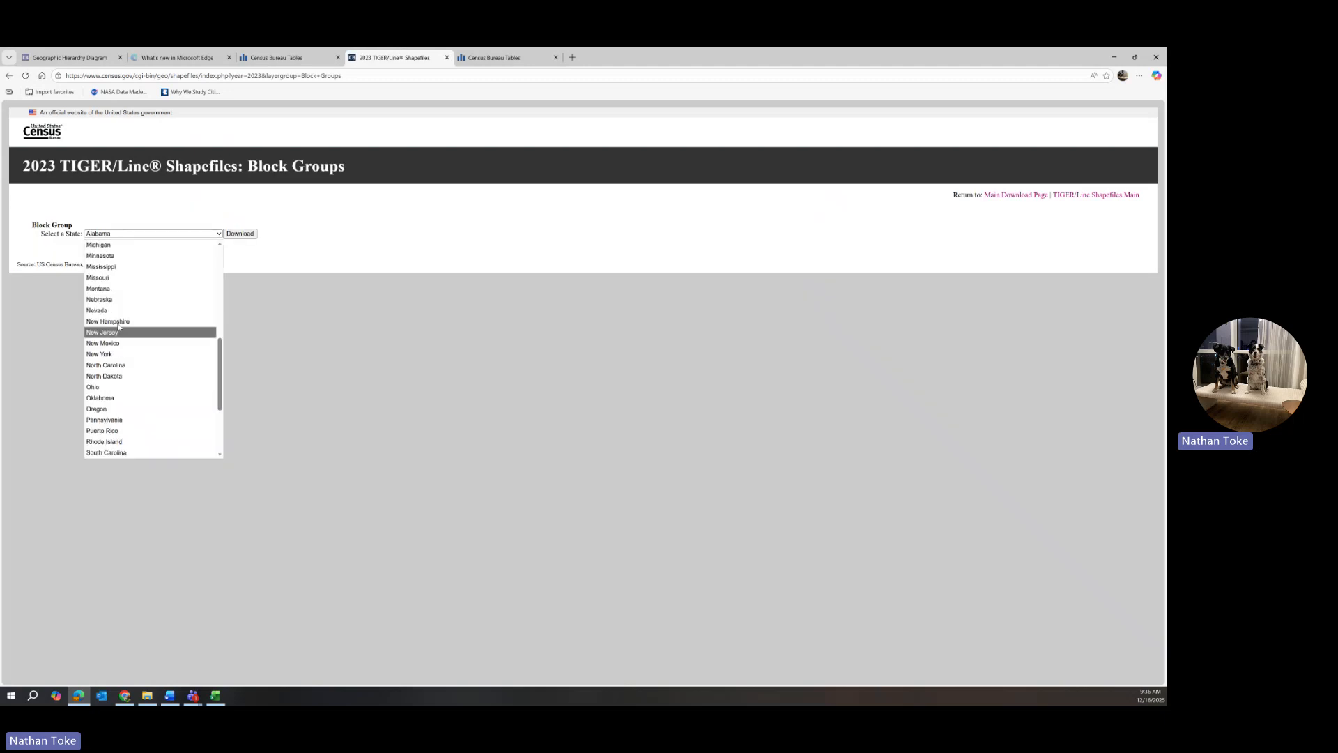
pyautogui.scroll(-2, 112, 379)
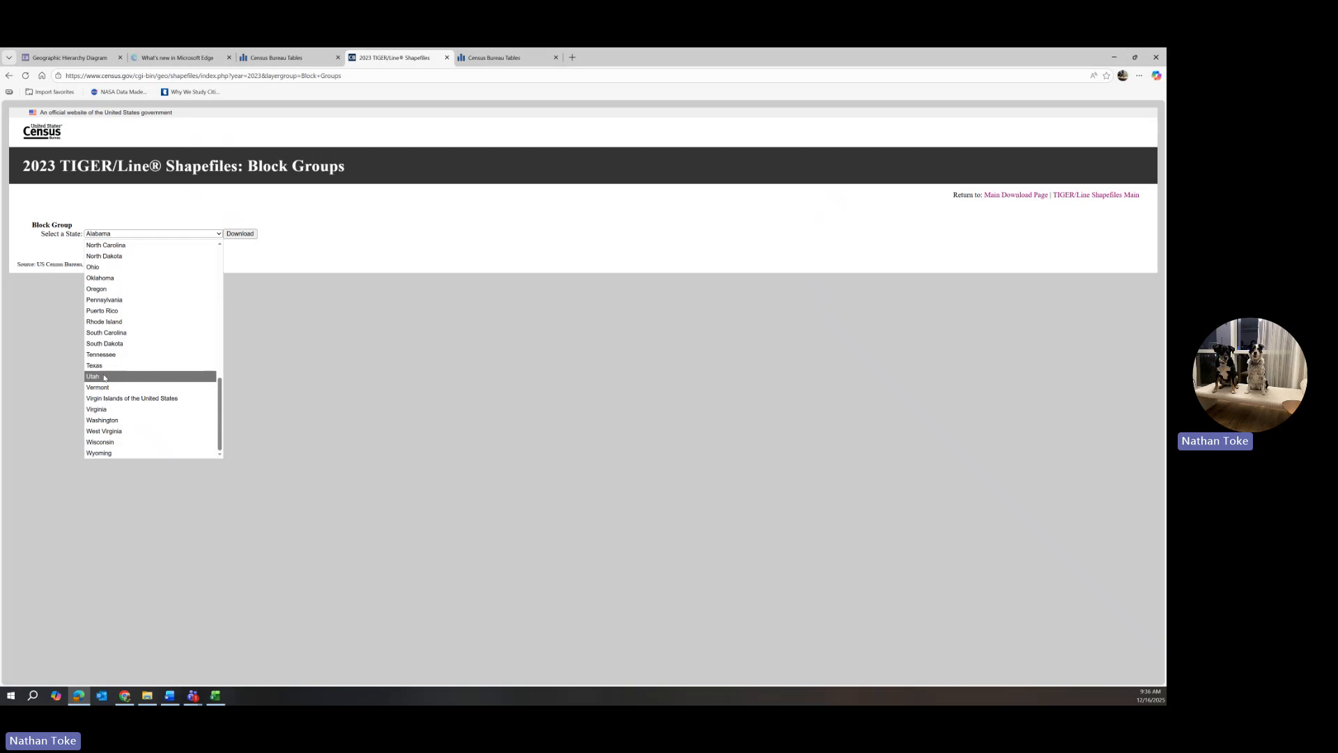
pyautogui.click(110, 377)
pyautogui.click(234, 235)
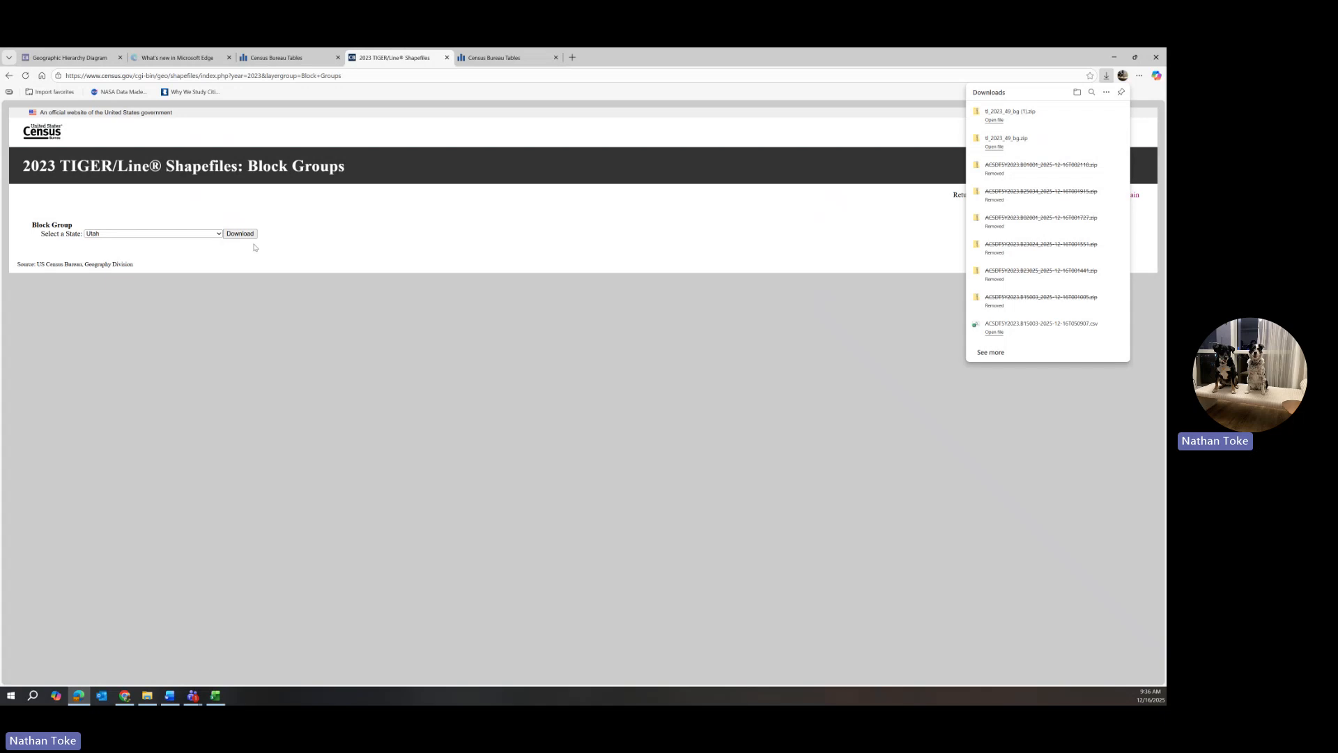
# Return to the 2023 TIGER/Line page and open the 49_UTAH folder in the 118th Congressional District FTP archive by state
pyautogui.click(9, 76)
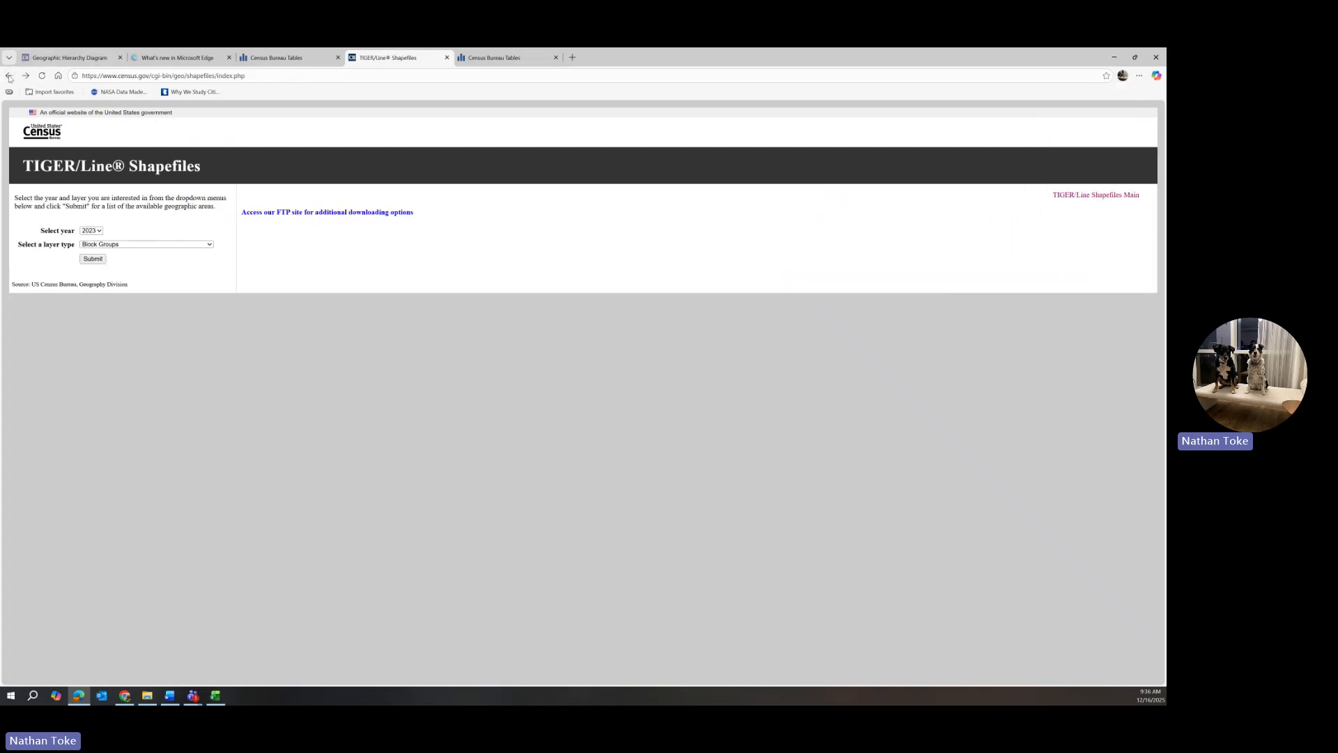
pyautogui.scroll(-2, 487, 375)
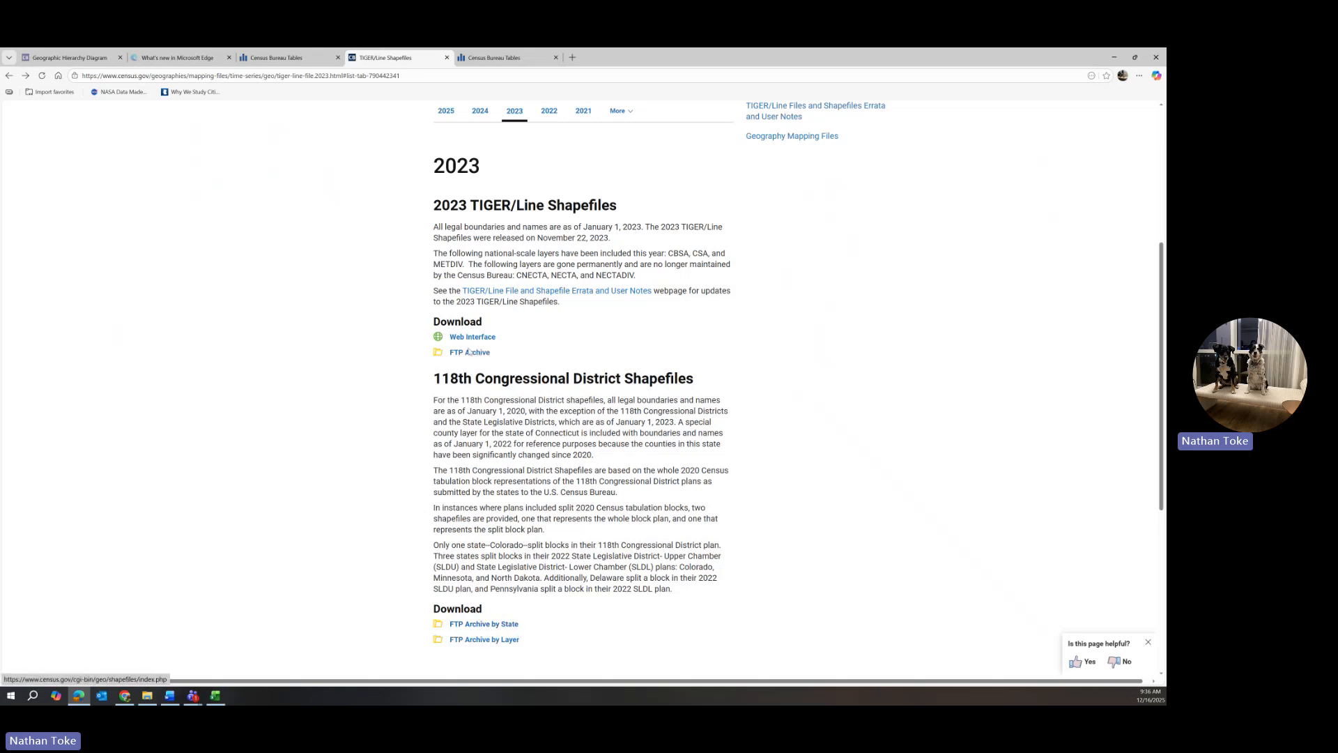
pyautogui.click(488, 625)
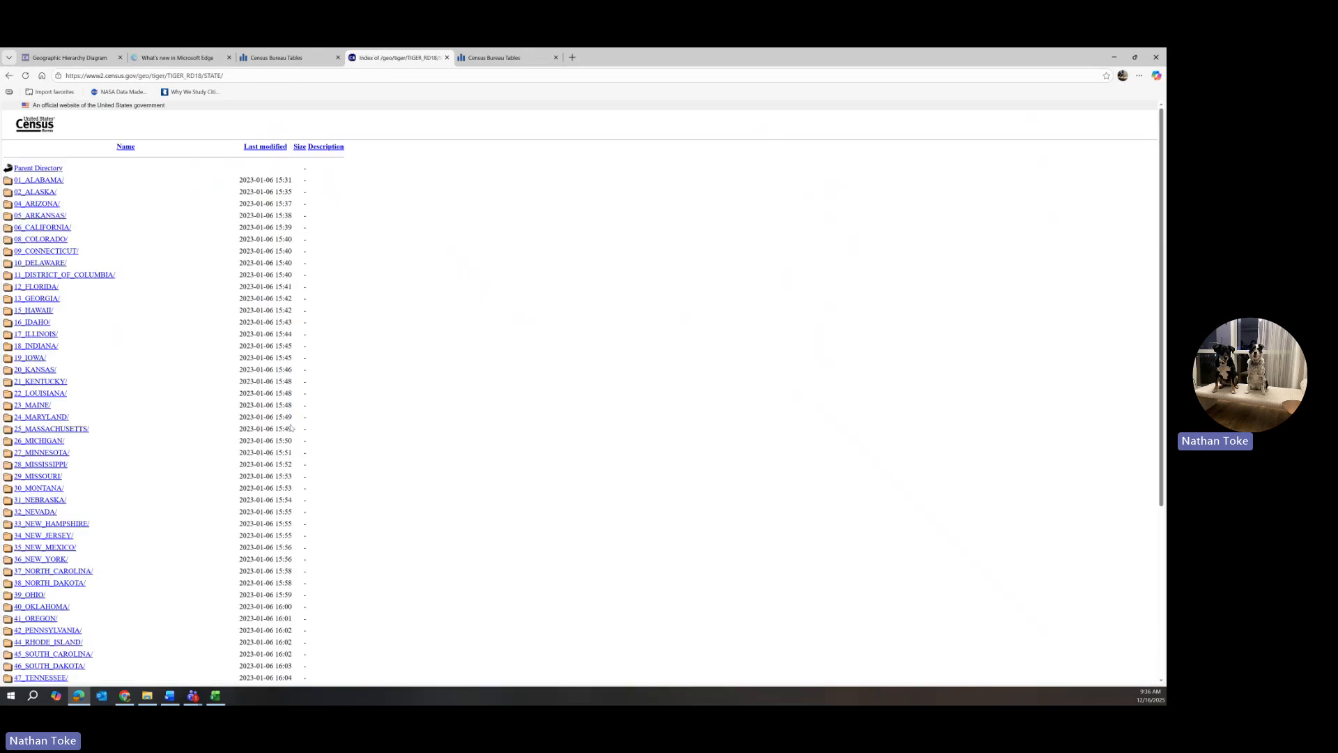
pyautogui.scroll(-4, 125, 307)
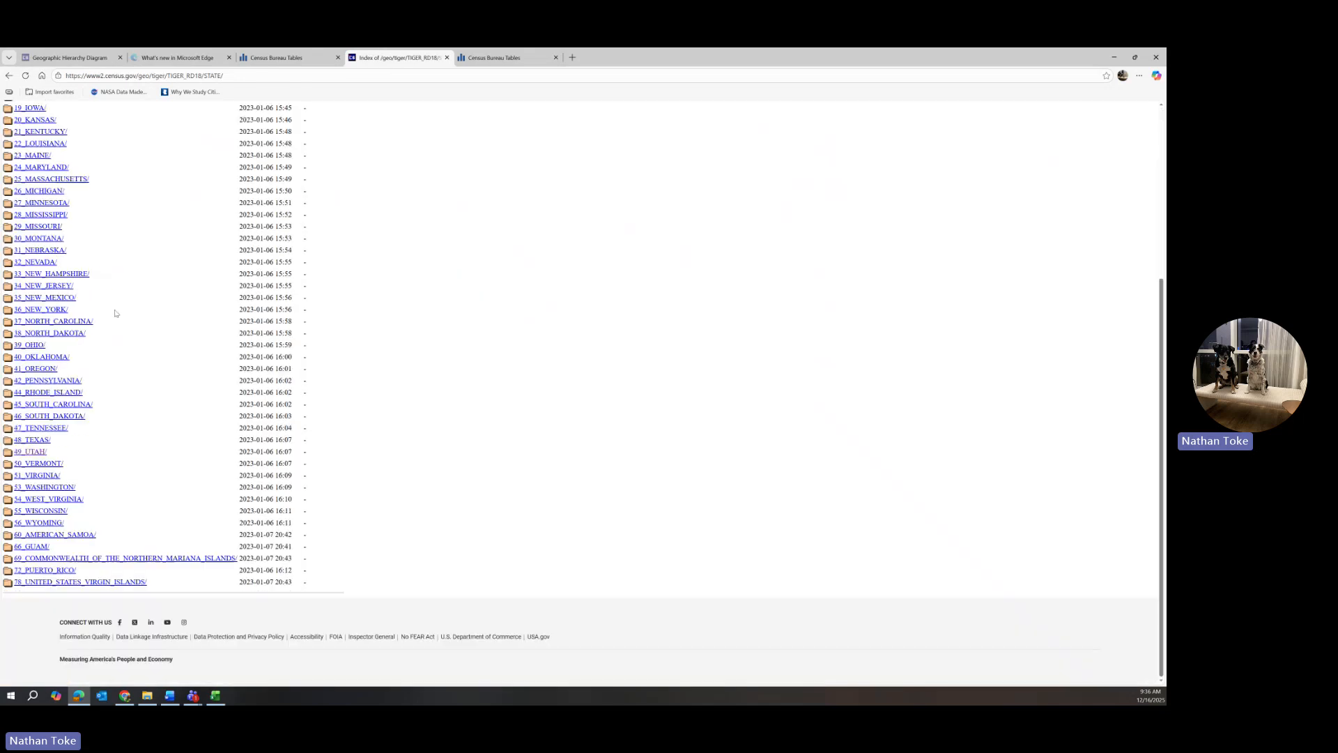
pyautogui.click(30, 452)
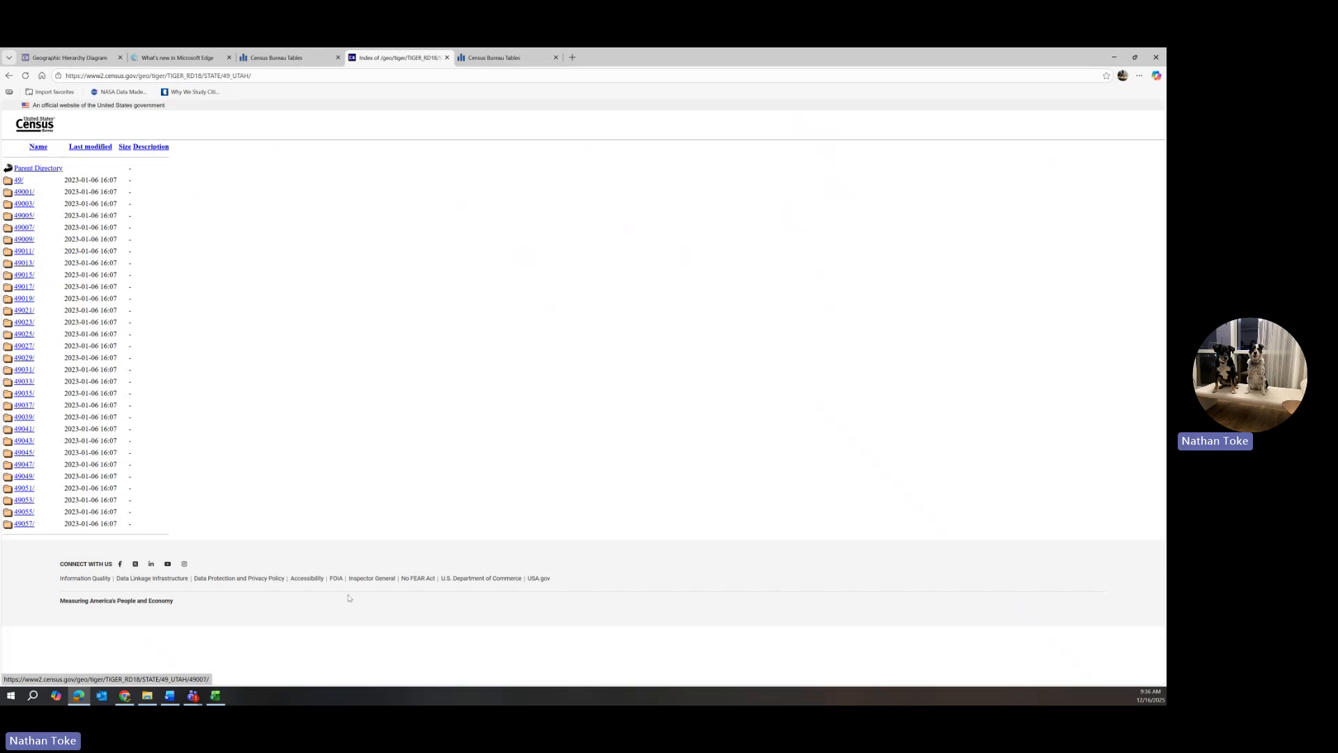
# Check Utah County's FIPS code in the Word chapter, inspect the matching 49049 archive folder, and return to the 2023 TIGER/Line page
pyautogui.click(169, 695)
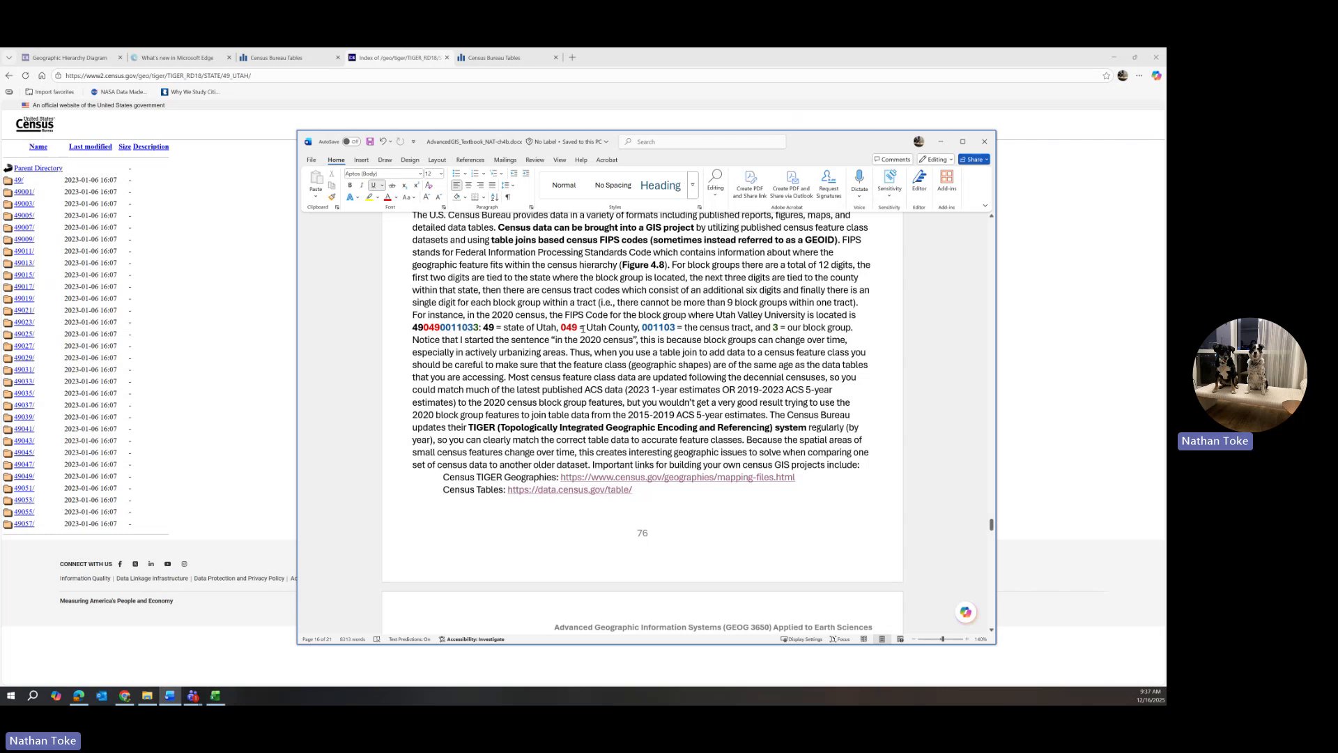
pyautogui.click(24, 476)
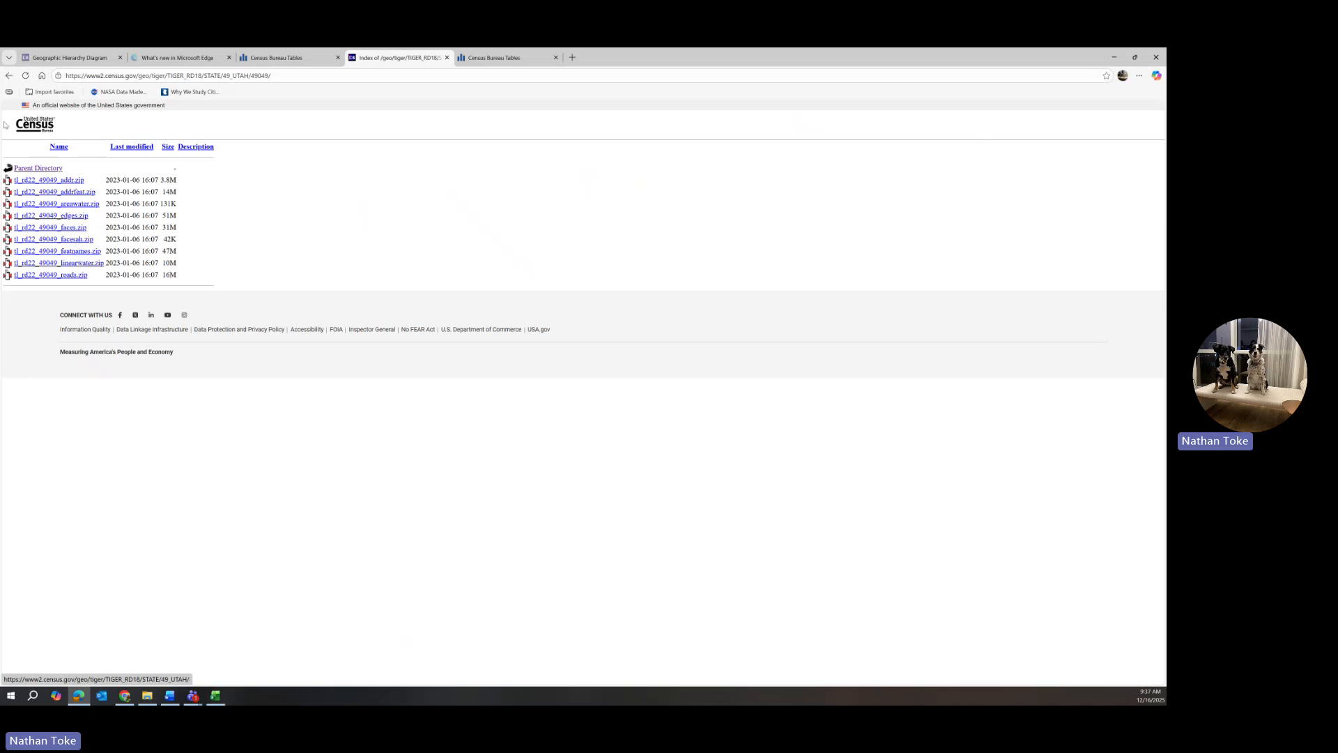
pyautogui.click(9, 75)
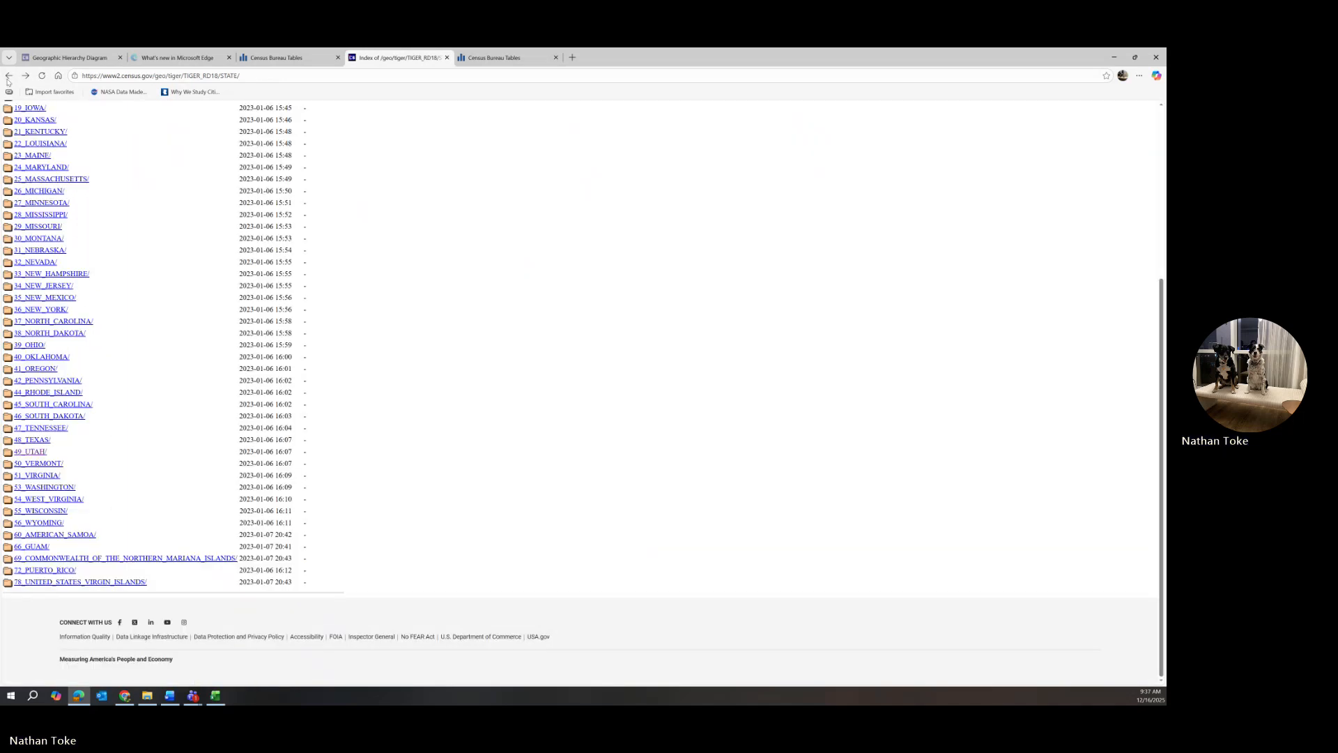
pyautogui.click(9, 77)
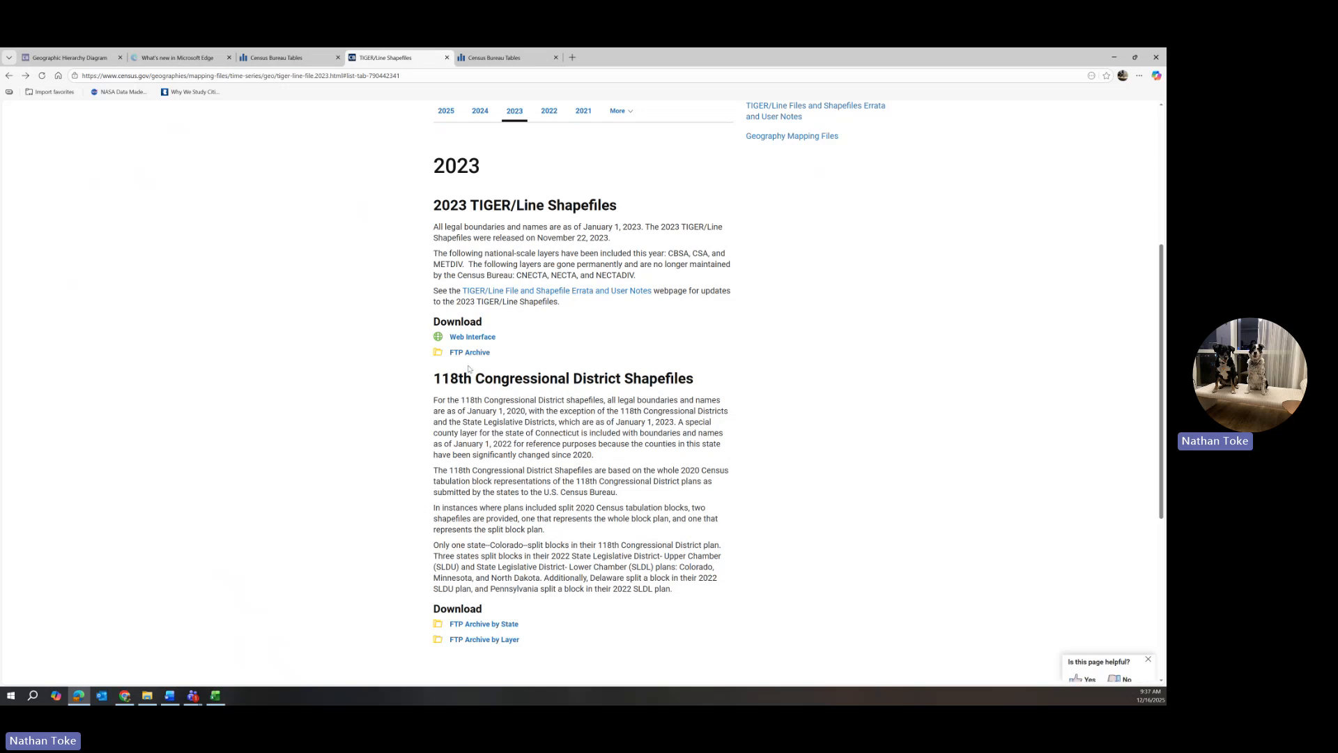
# Open the 2023 TIGER/Line FTP archive and look through its layer folders
pyautogui.click(472, 352)
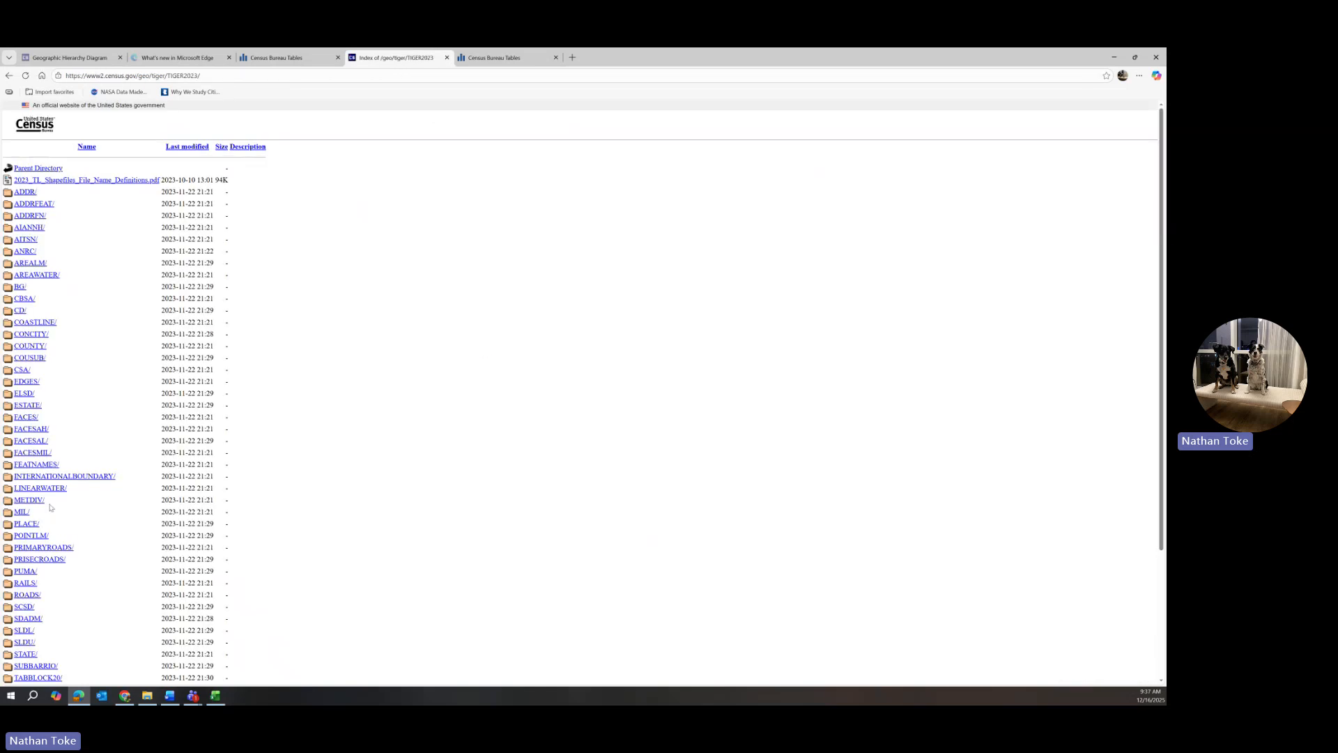
pyautogui.scroll(-10, 51, 508)
pyautogui.scroll(10, 52, 505)
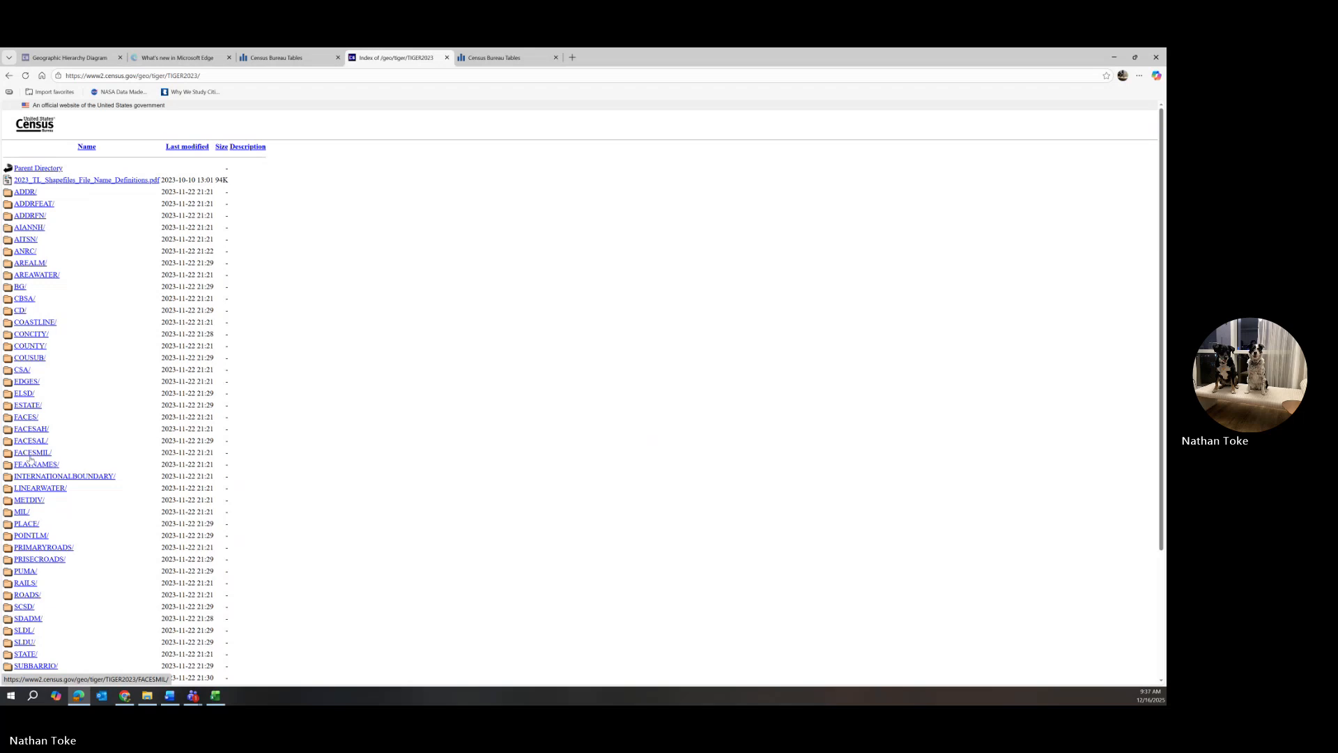
pyautogui.scroll(-2, 30, 459)
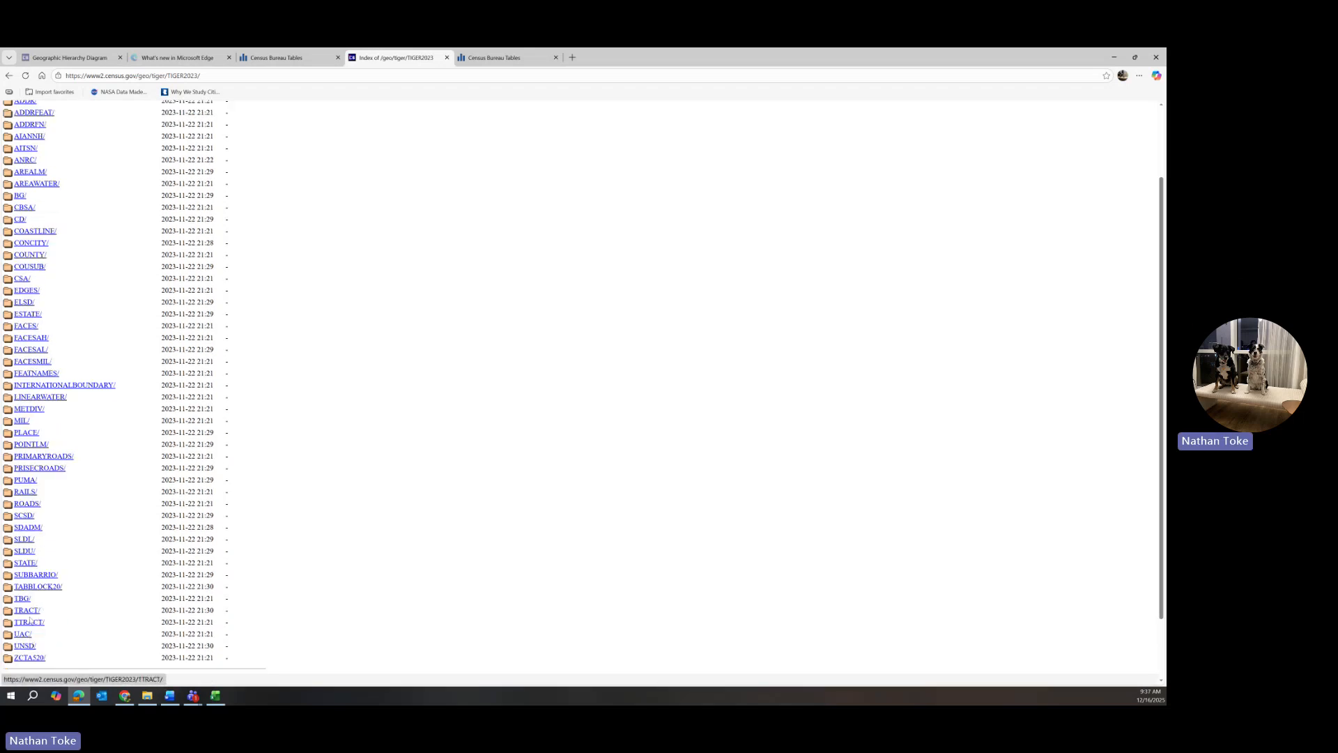
# Open the archive's BG folder, locate Utah's block group file tl_2023_49_bg.zip, and return to the 2023 TIGER/Line page
pyautogui.click(20, 197)
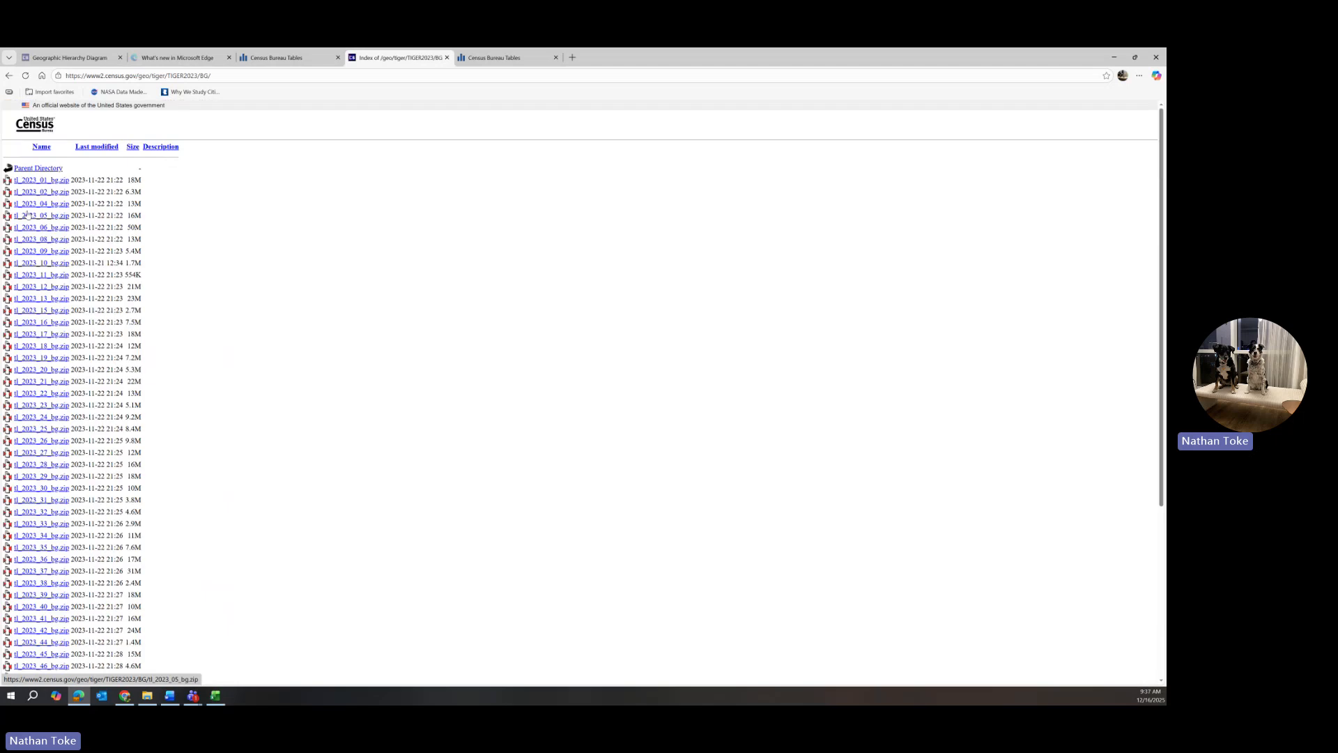
pyautogui.scroll(-3, 64, 391)
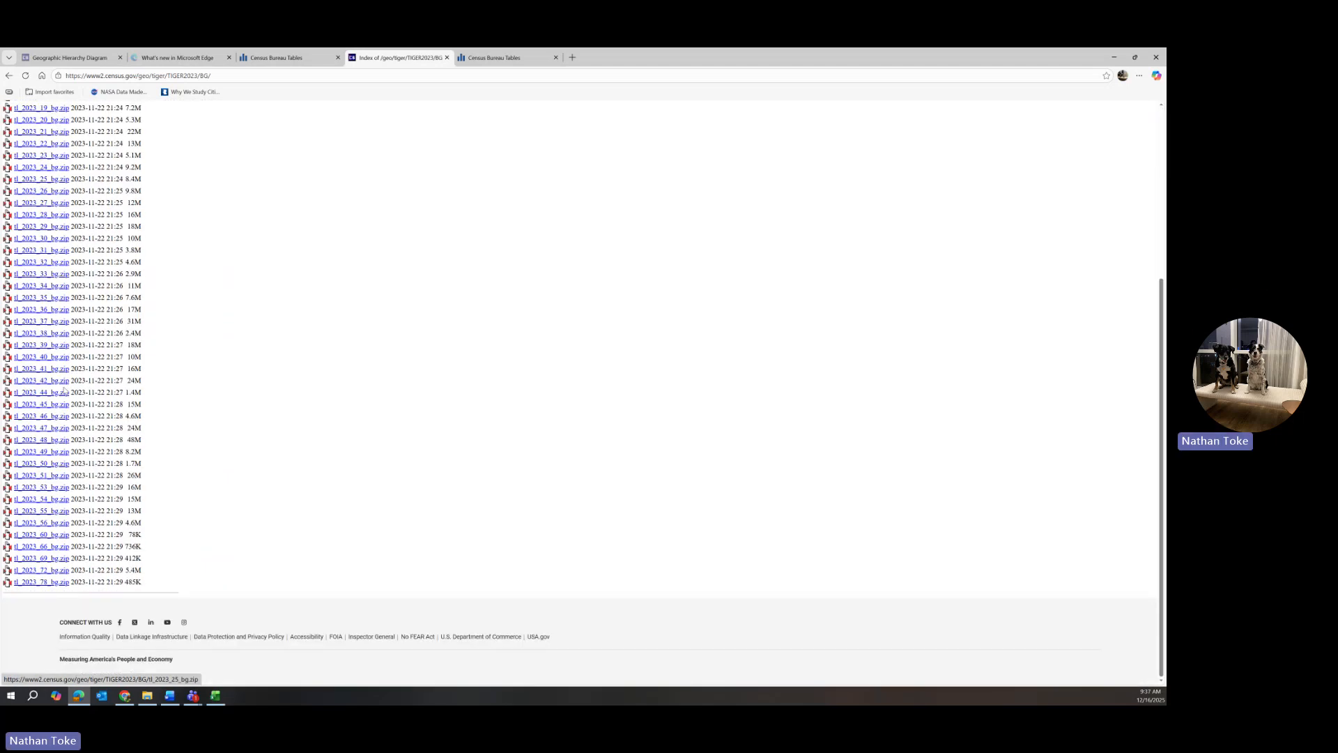
pyautogui.scroll(3, 64, 391)
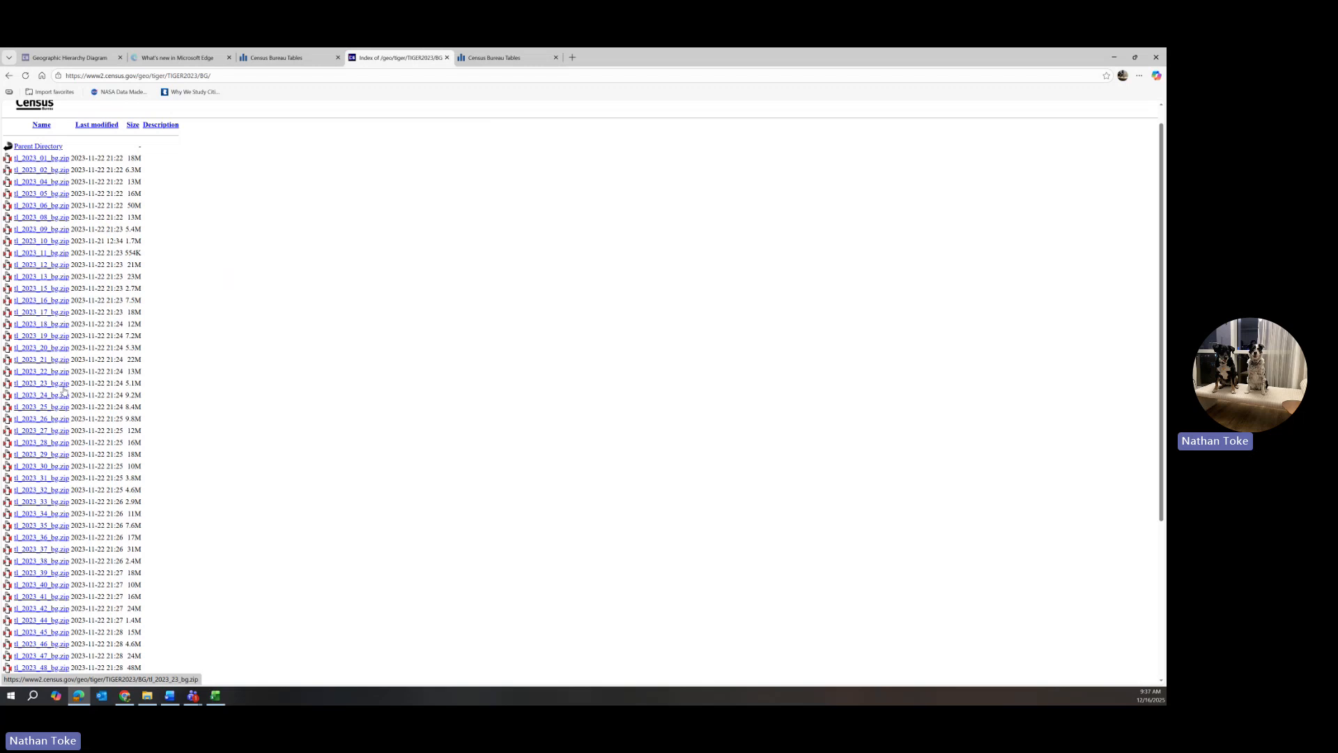
pyautogui.scroll(-3, 63, 392)
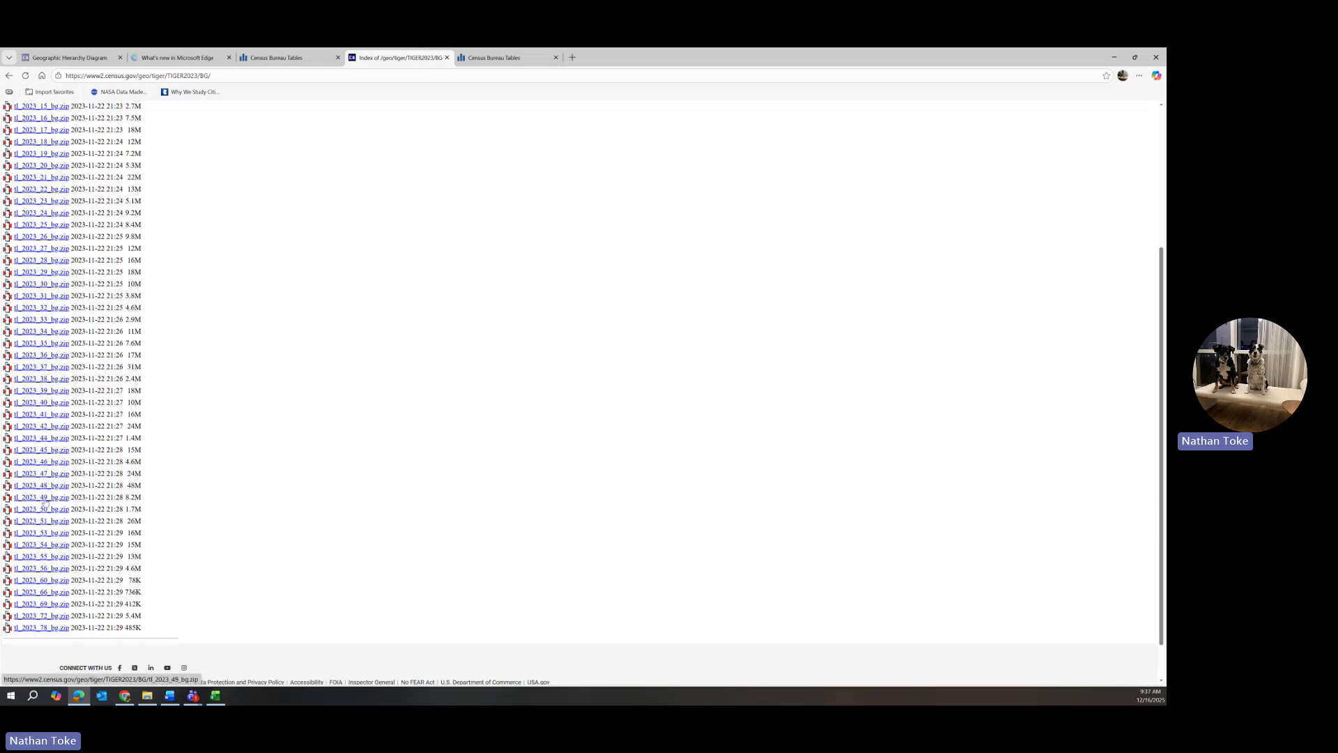
pyautogui.click(286, 59)
pyautogui.click(397, 58)
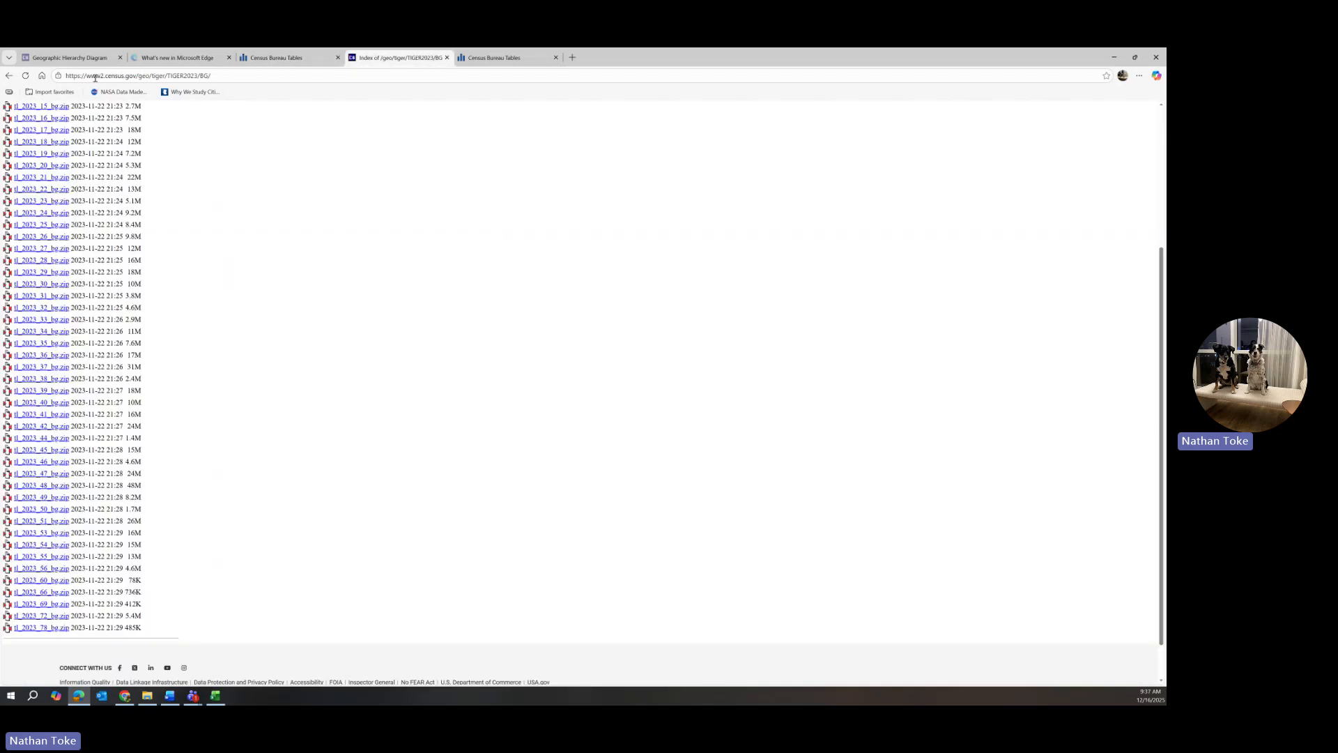
pyautogui.click(9, 76)
pyautogui.click(9, 76)
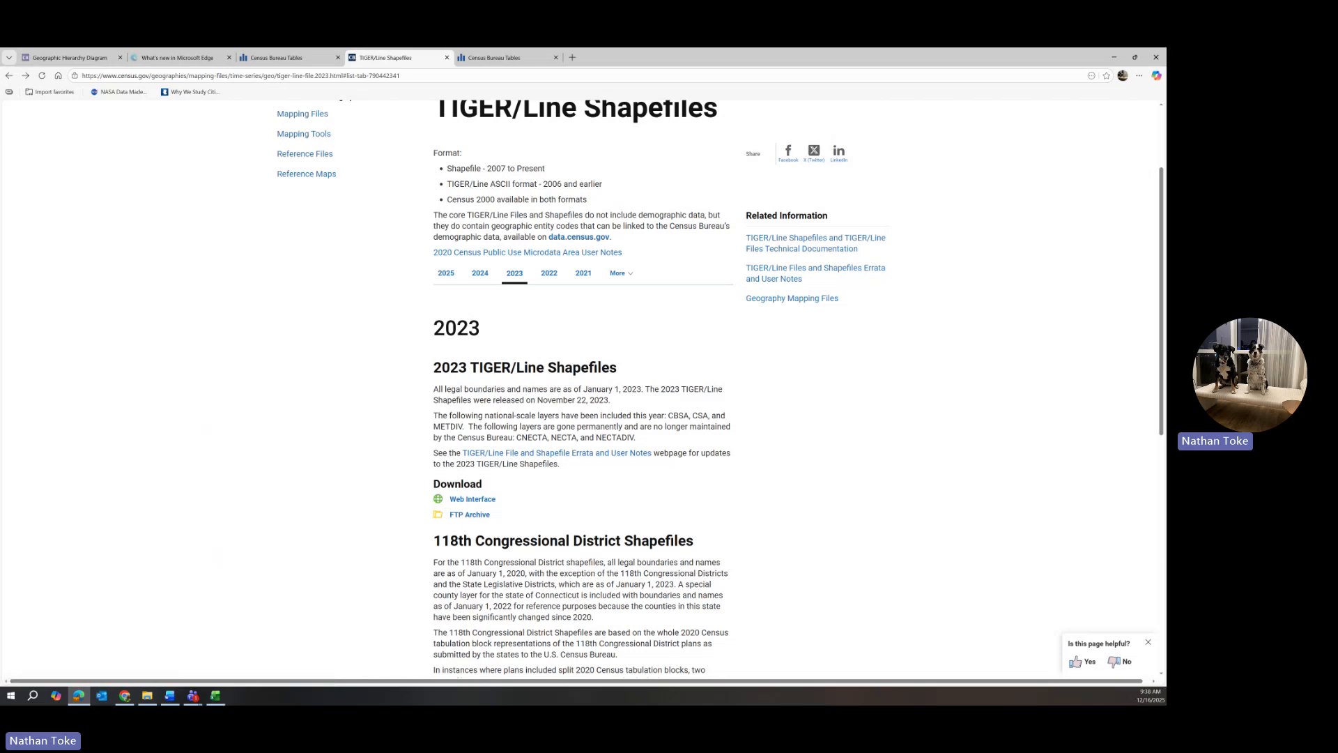
# Switch to the Word chapter, review the passage on matching ACS tables to census block group features, and return to the browser
pyautogui.click(171, 695)
pyautogui.scroll(5, 670, 396)
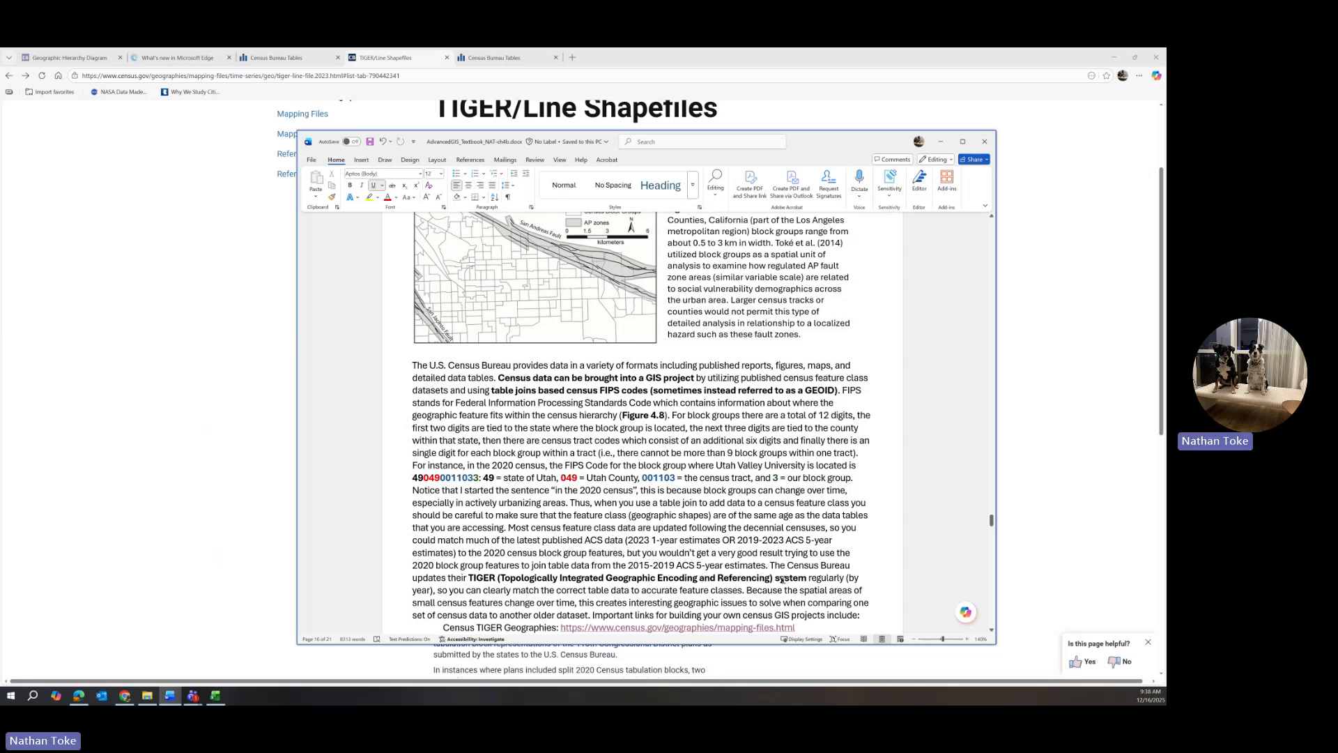
pyautogui.click(210, 289)
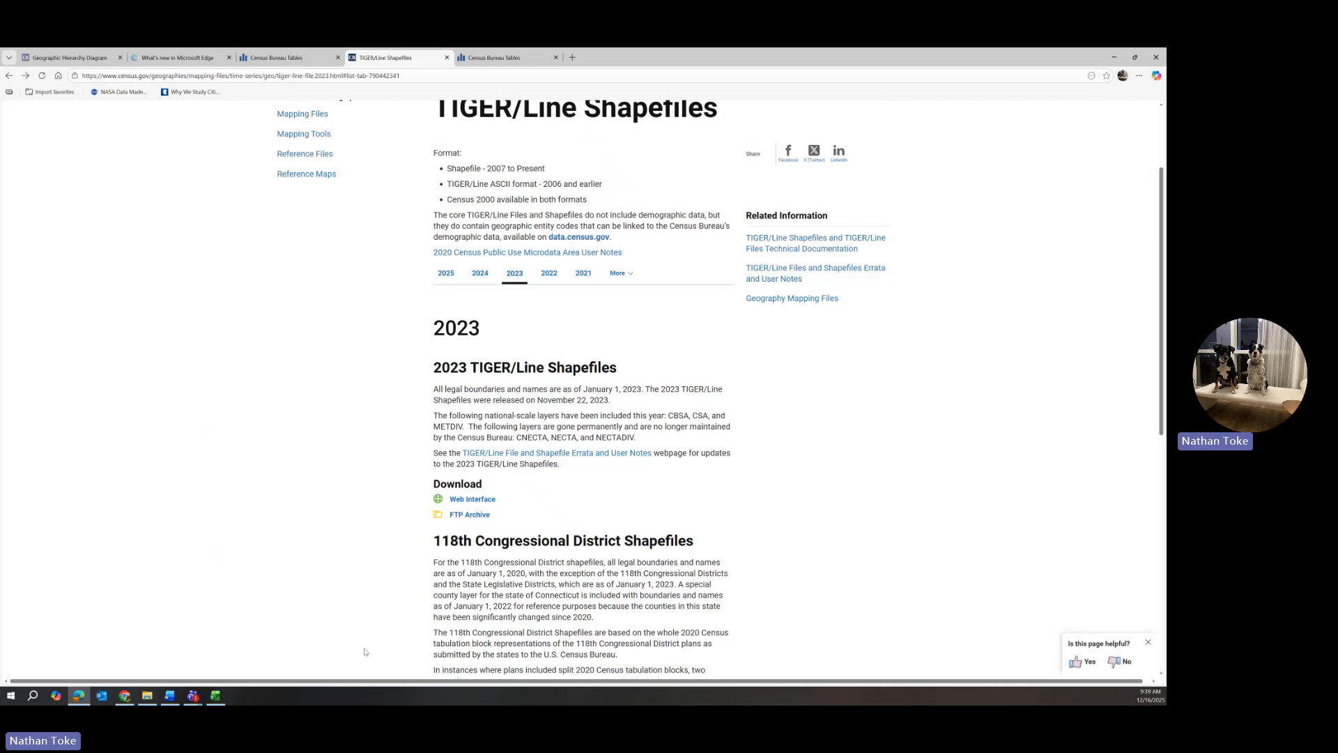
pyautogui.click(170, 695)
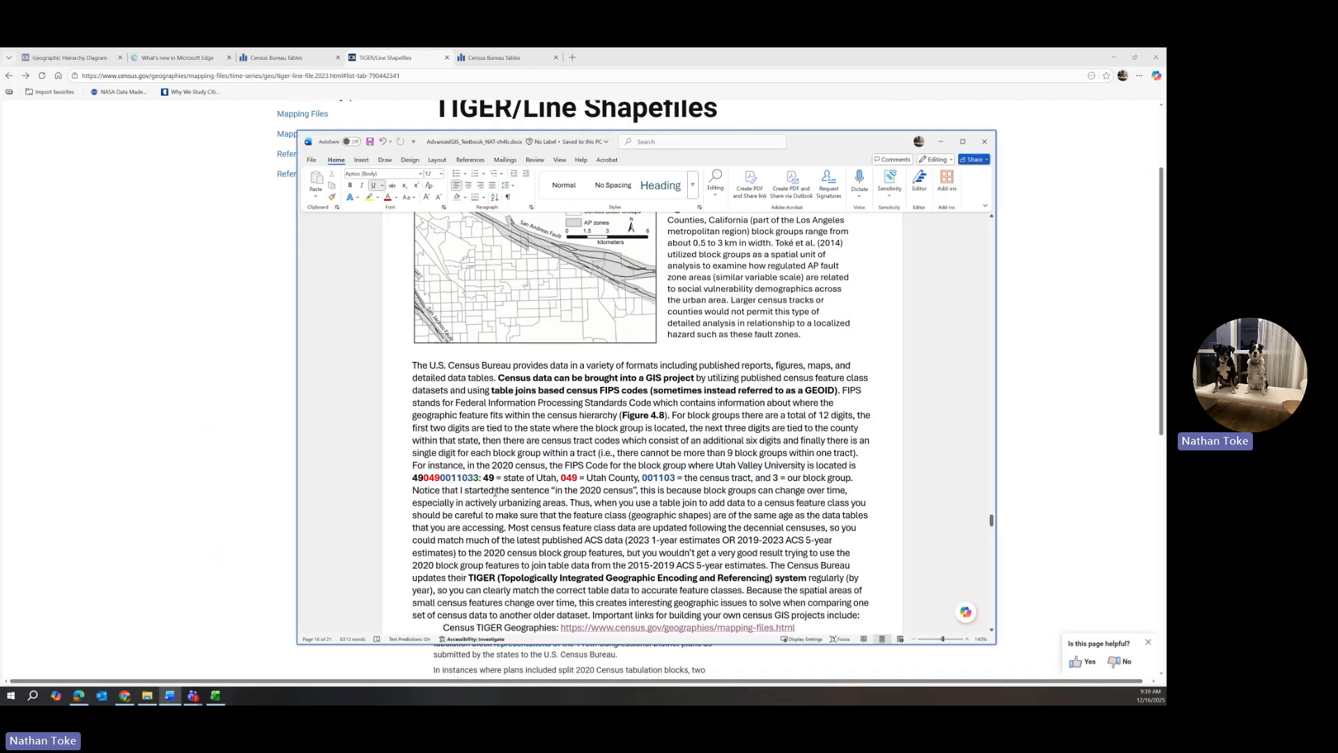
pyautogui.moveTo(414, 478); pyautogui.dragTo(487, 479)
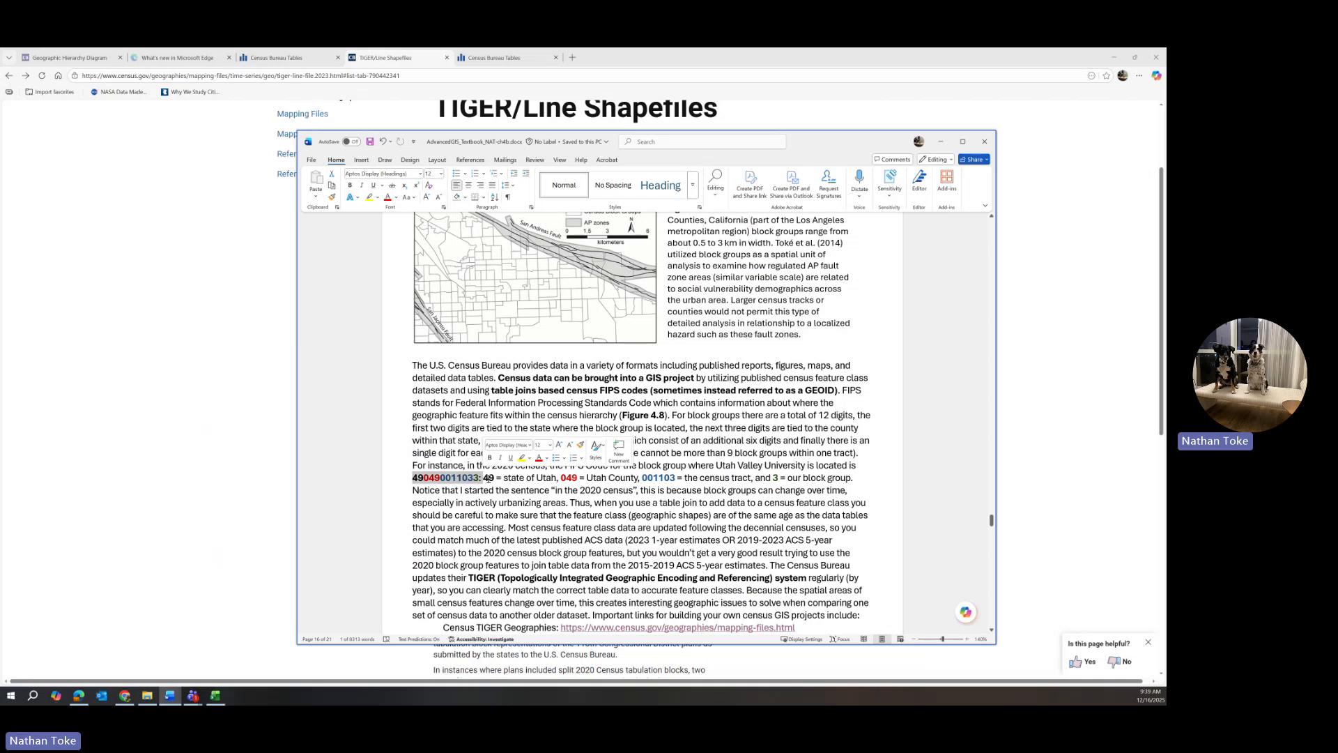
pyautogui.click(488, 478)
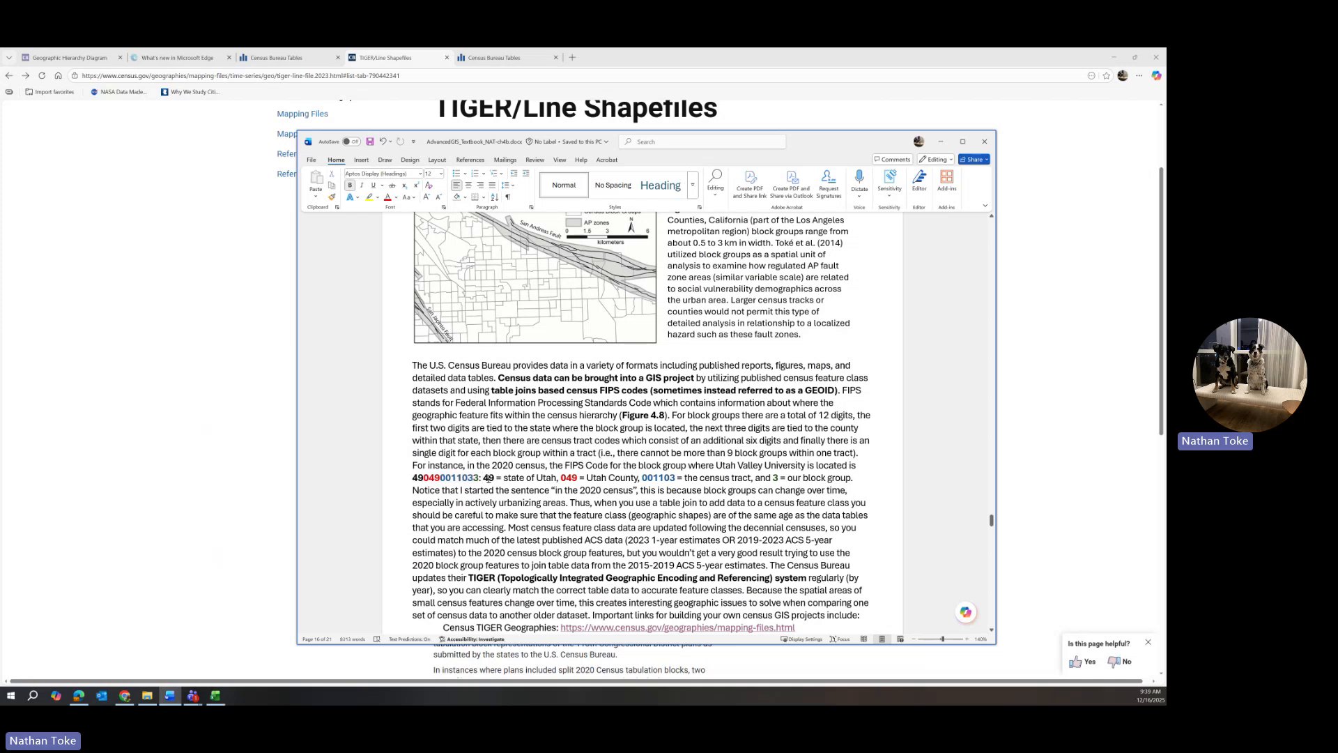
pyautogui.moveTo(484, 478); pyautogui.dragTo(496, 479)
pyautogui.moveTo(415, 476); pyautogui.dragTo(479, 480)
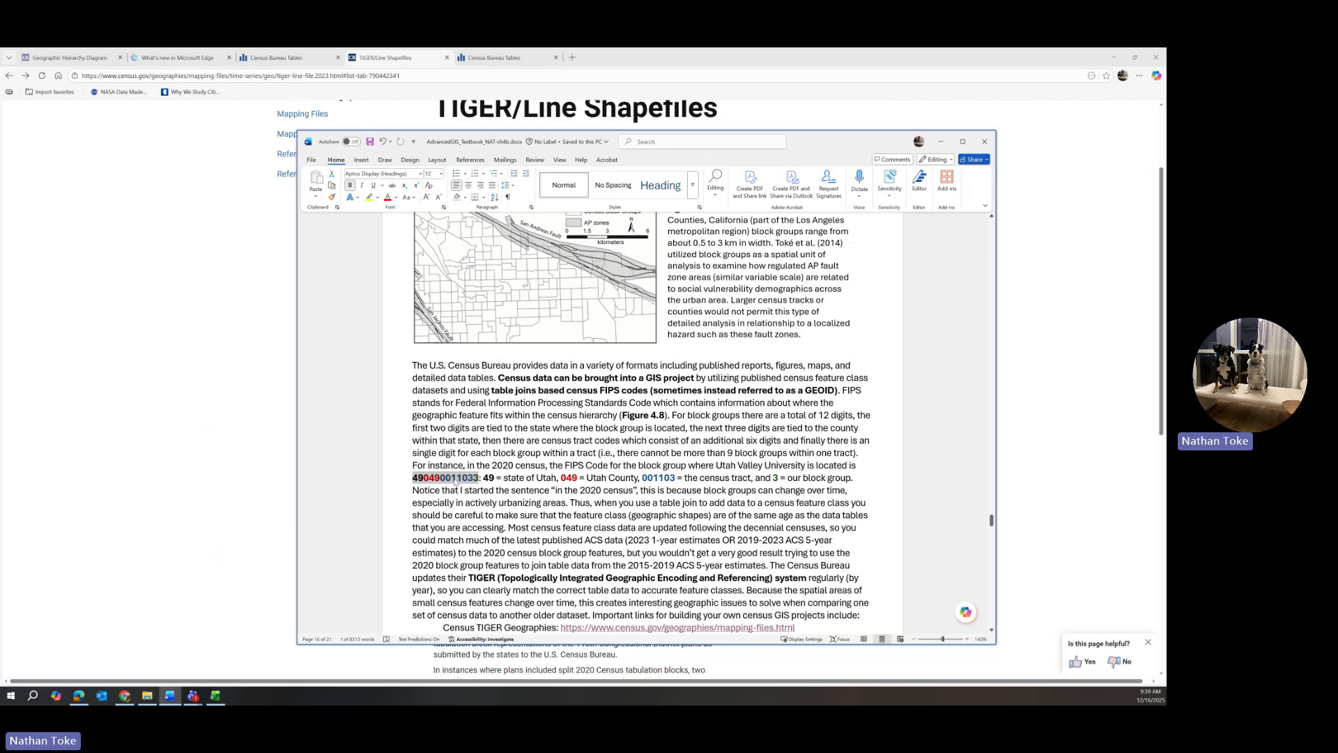
# Switch to Census Bureau Tables in the browser and filter the geography to all block groups within Utah County, Utah
pyautogui.click(495, 57)
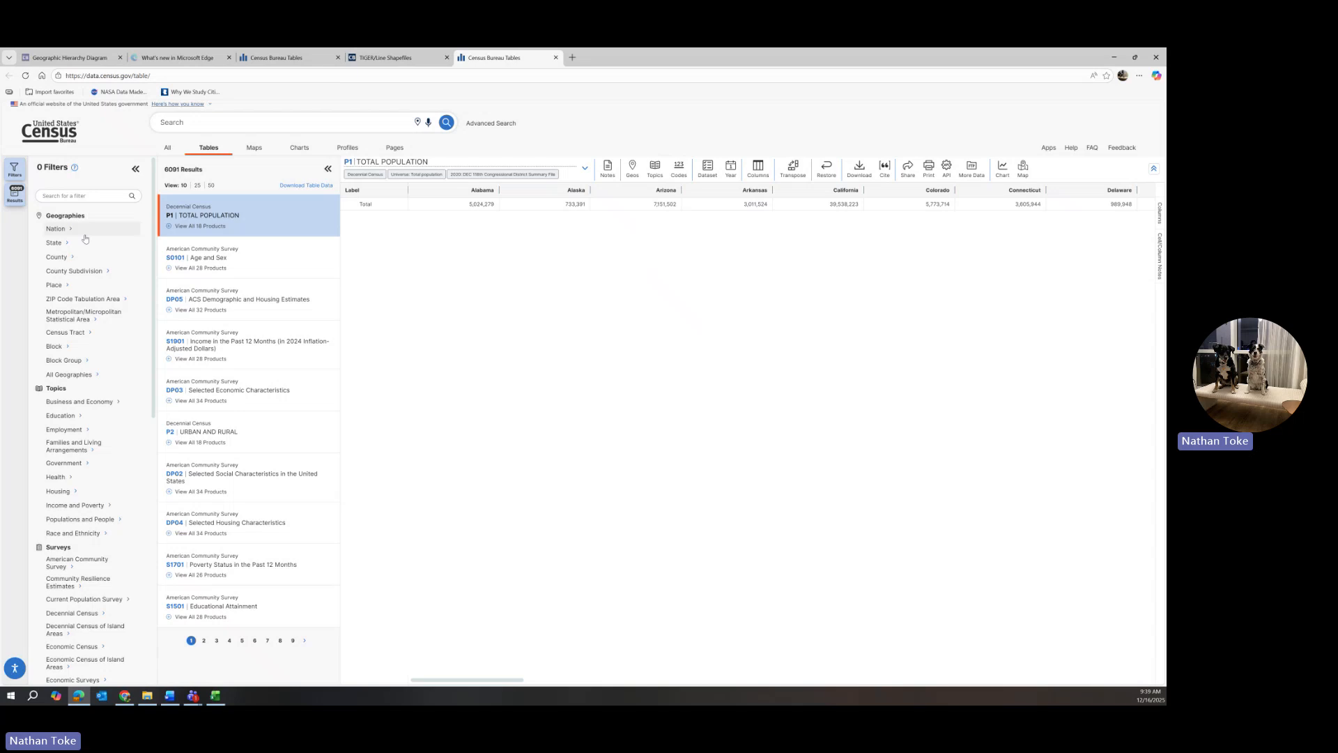
pyautogui.click(59, 362)
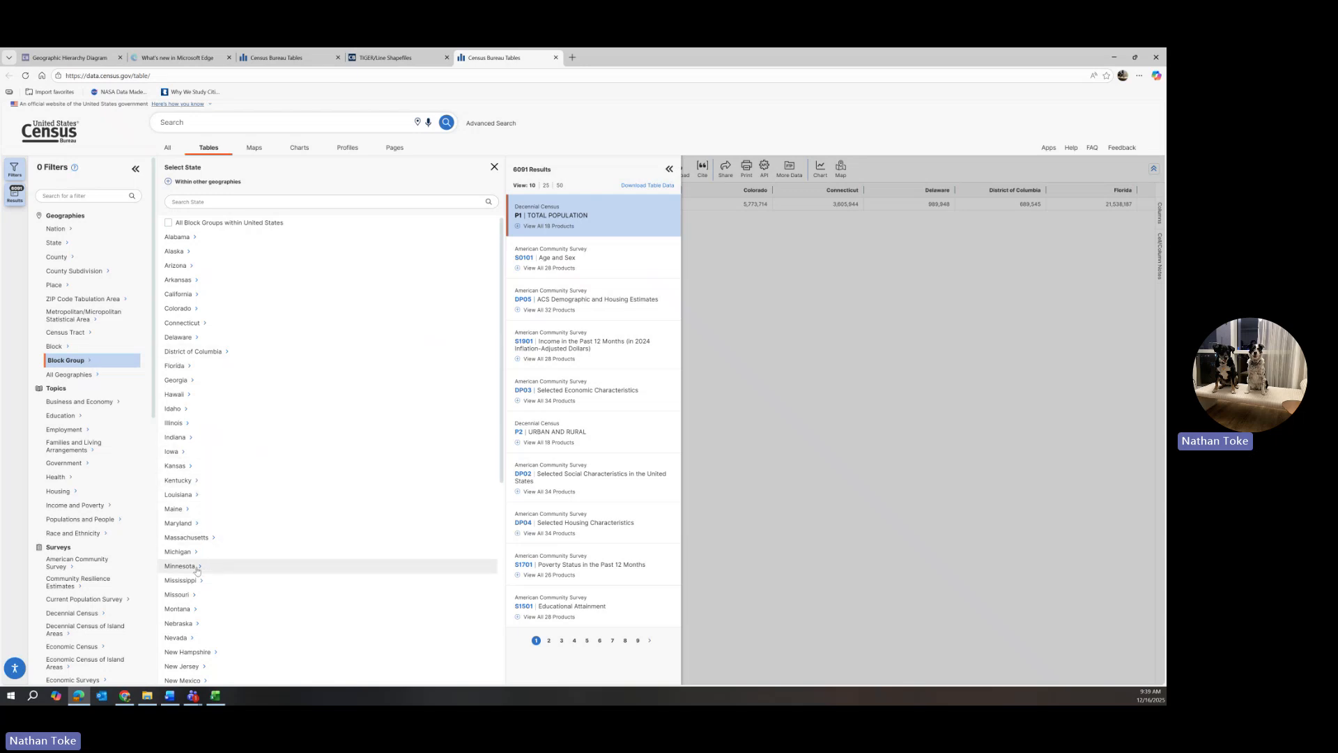
pyautogui.scroll(-3, 180, 559)
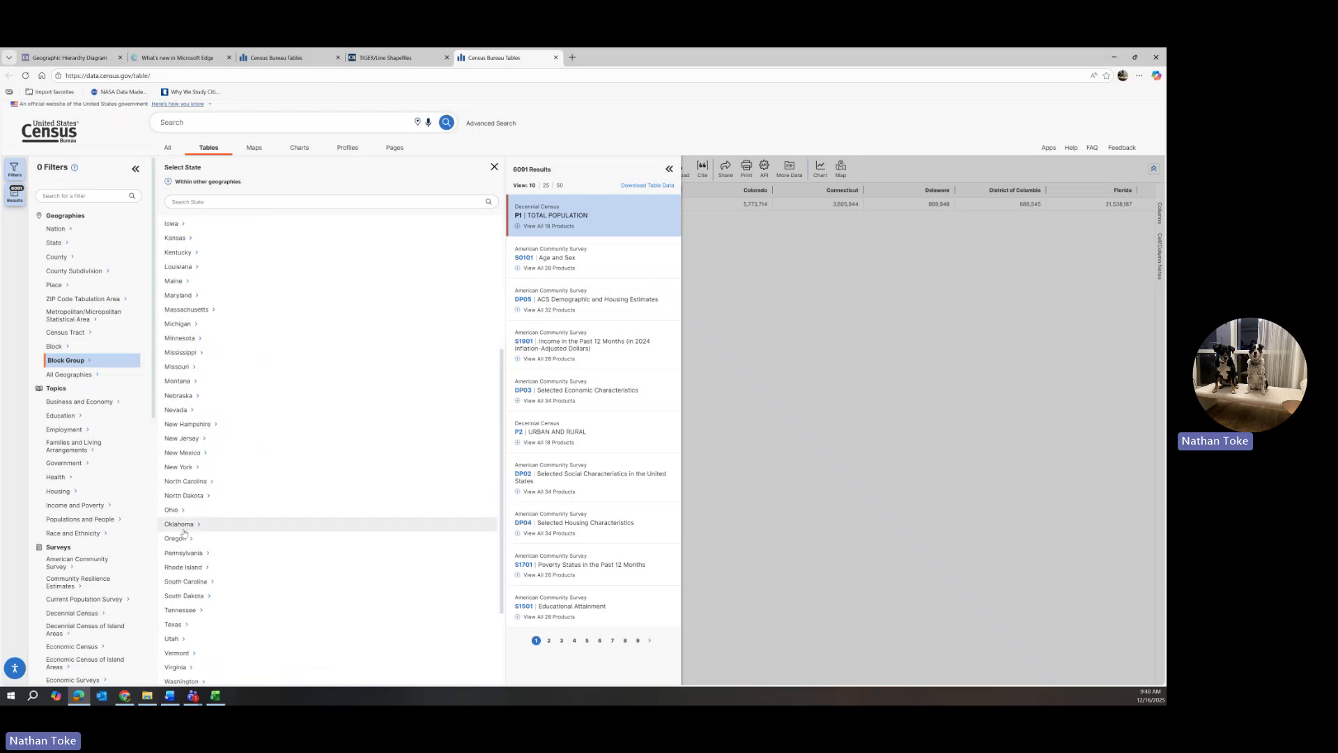
pyautogui.scroll(-2, 188, 536)
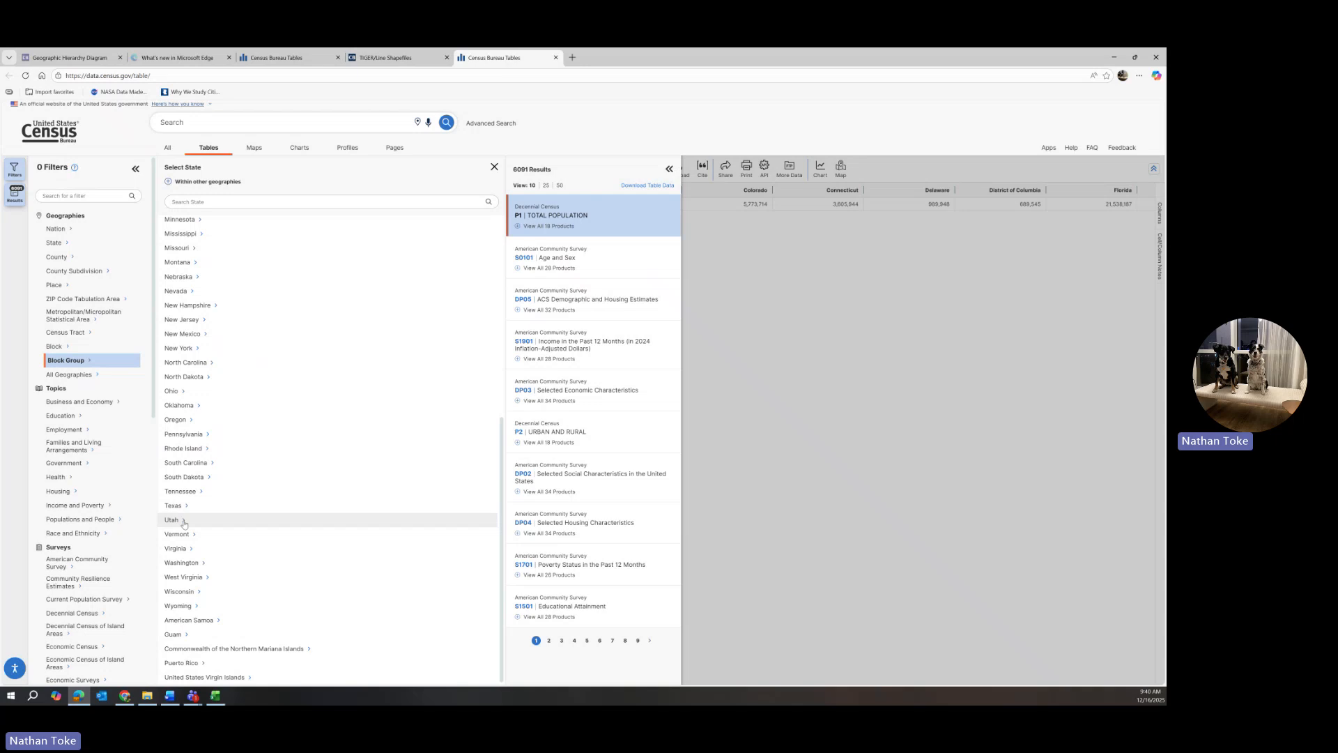
pyautogui.click(184, 523)
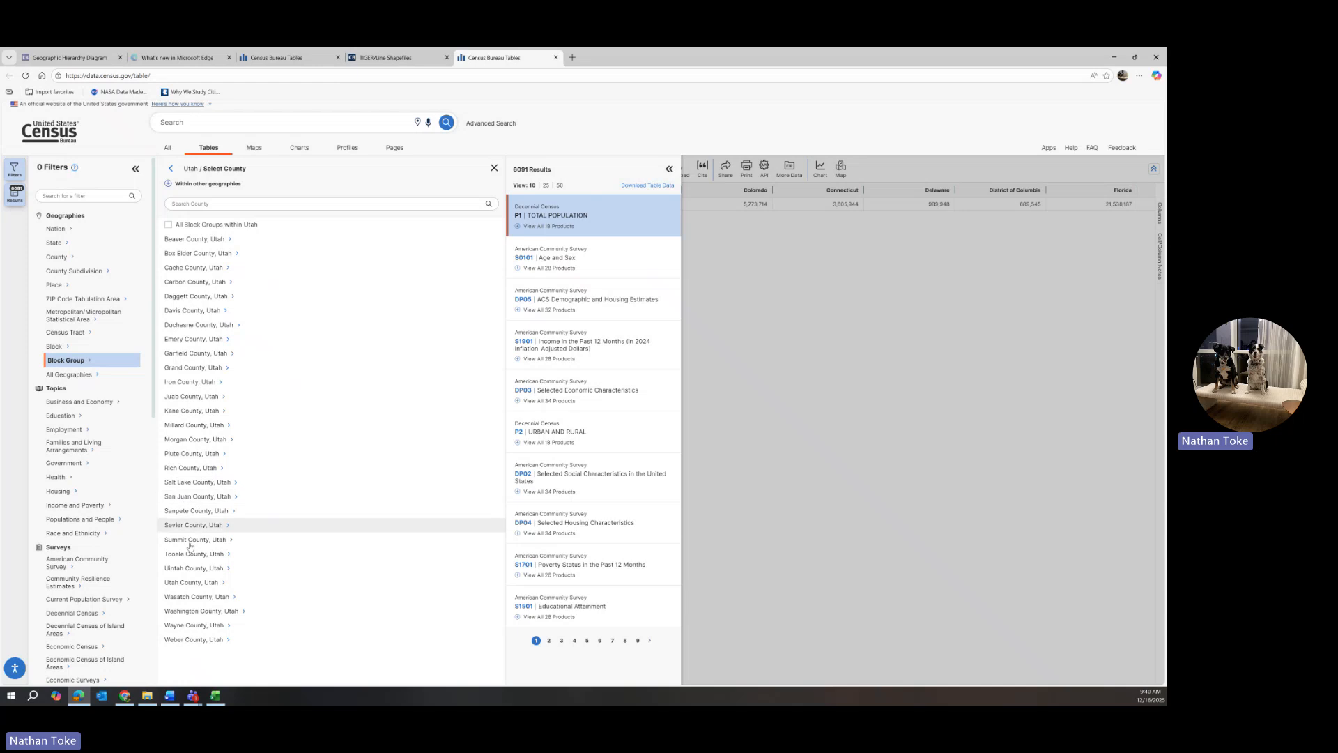
pyautogui.click(176, 584)
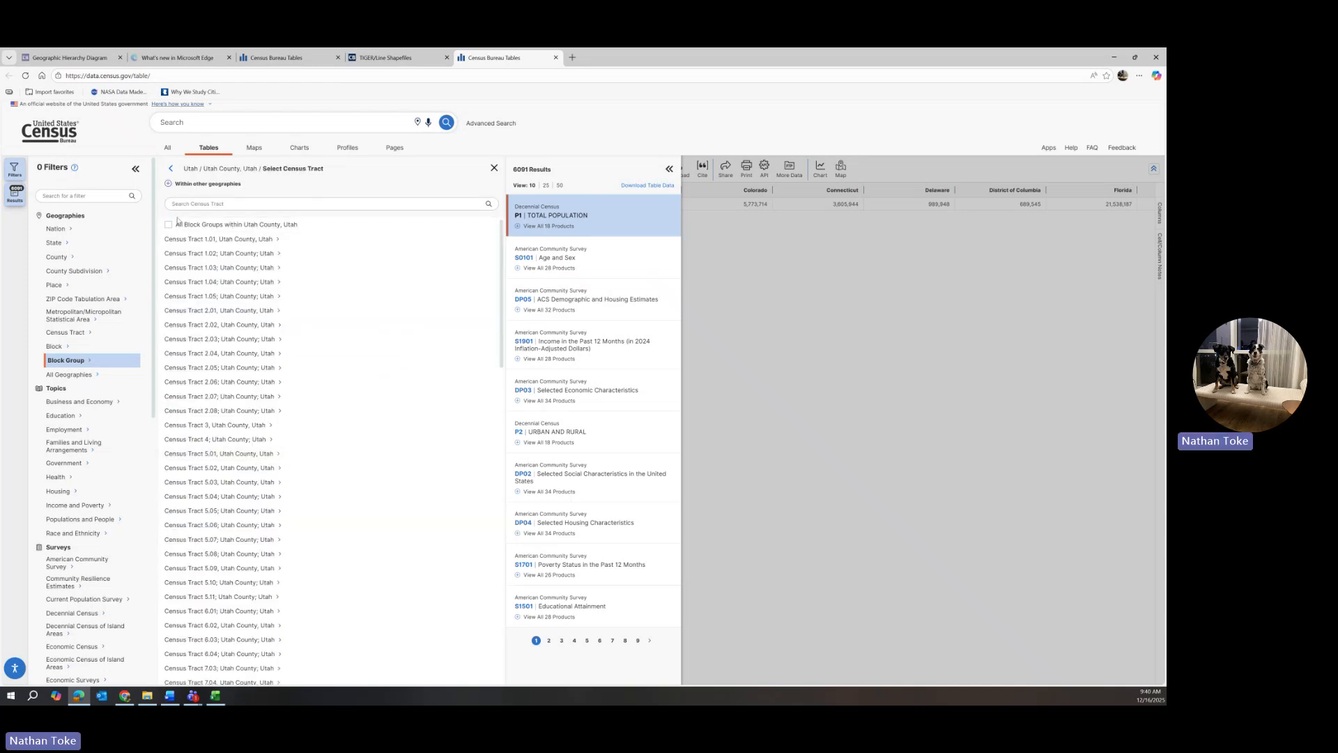
pyautogui.click(421, 222)
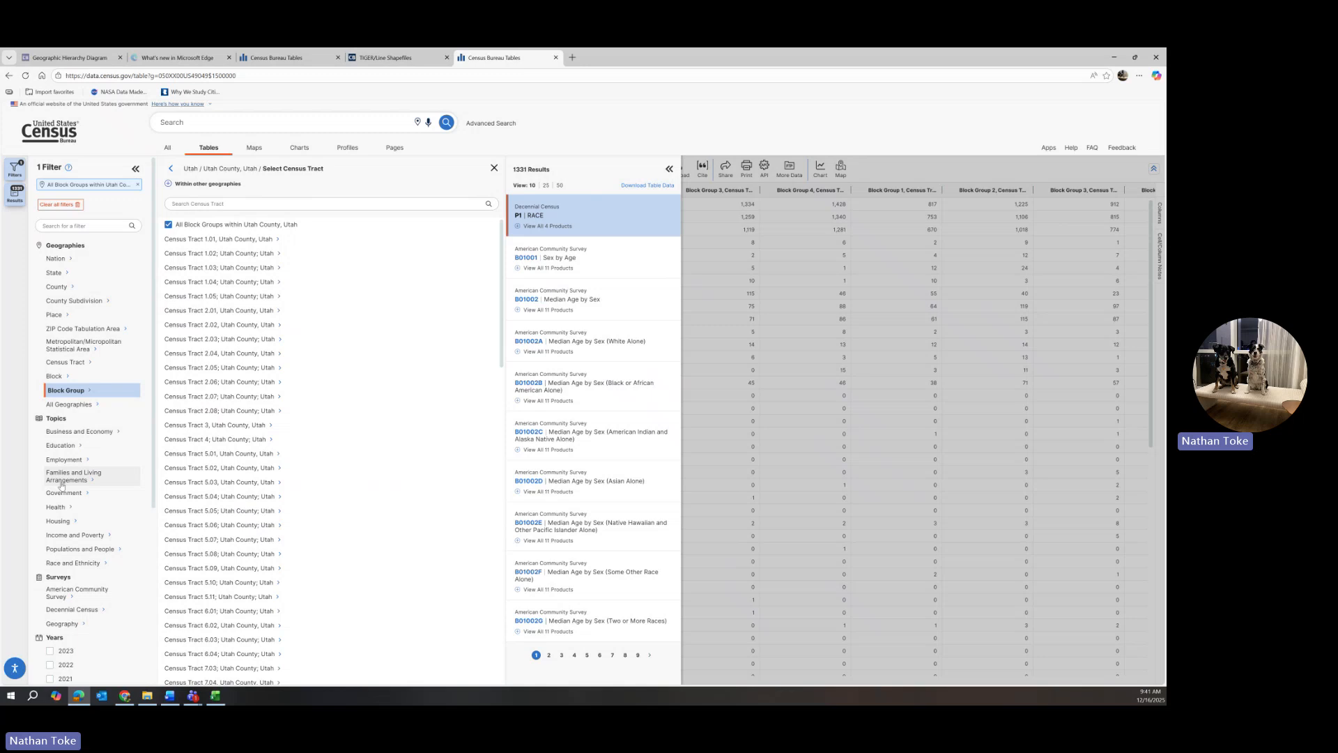
# Filter the tables by the Educational Attainment topic, select table B15003, and expand its list of available products
pyautogui.click(72, 448)
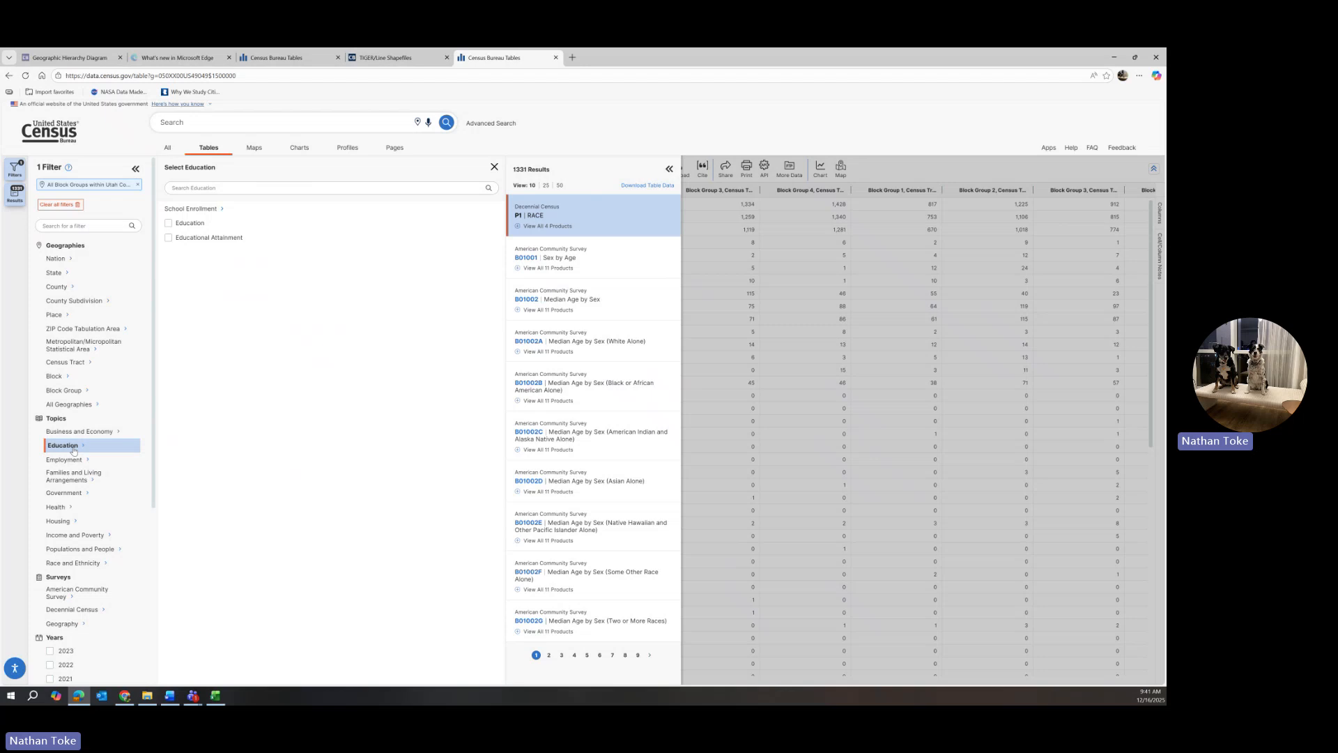
pyautogui.click(169, 238)
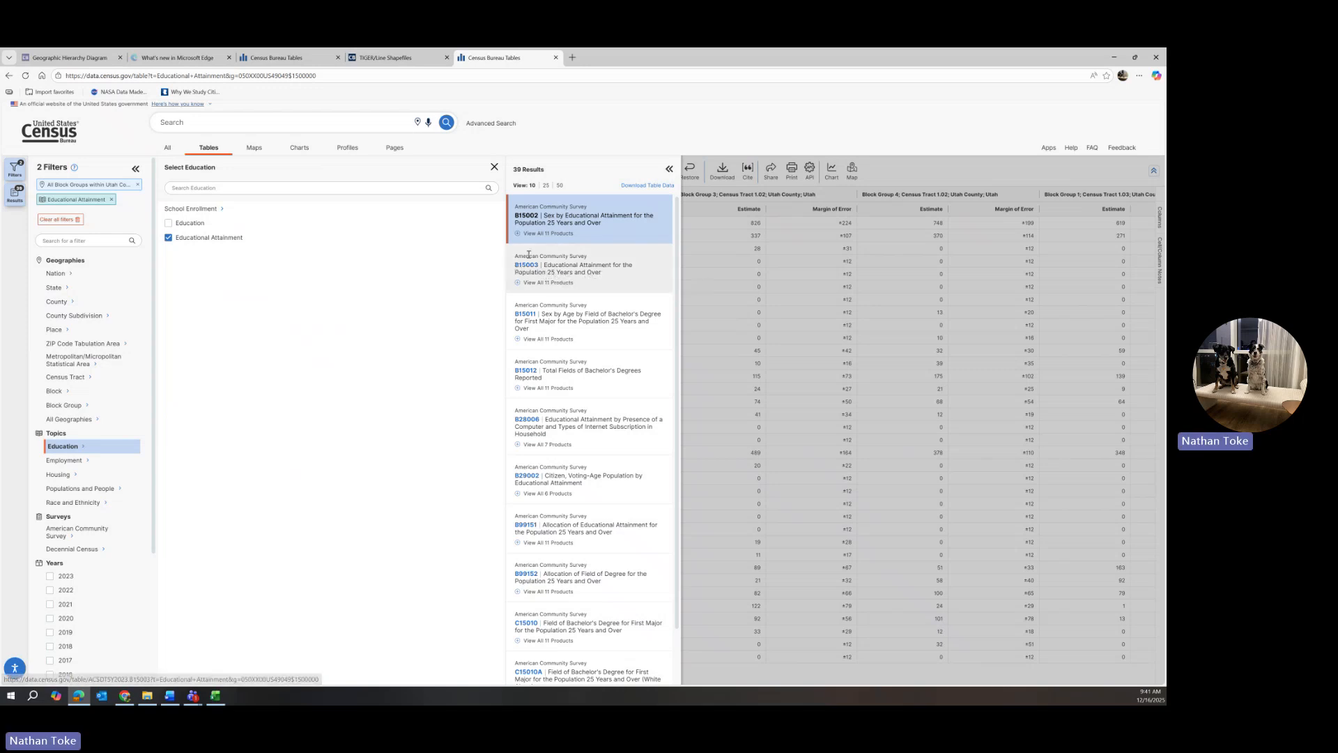
pyautogui.click(572, 271)
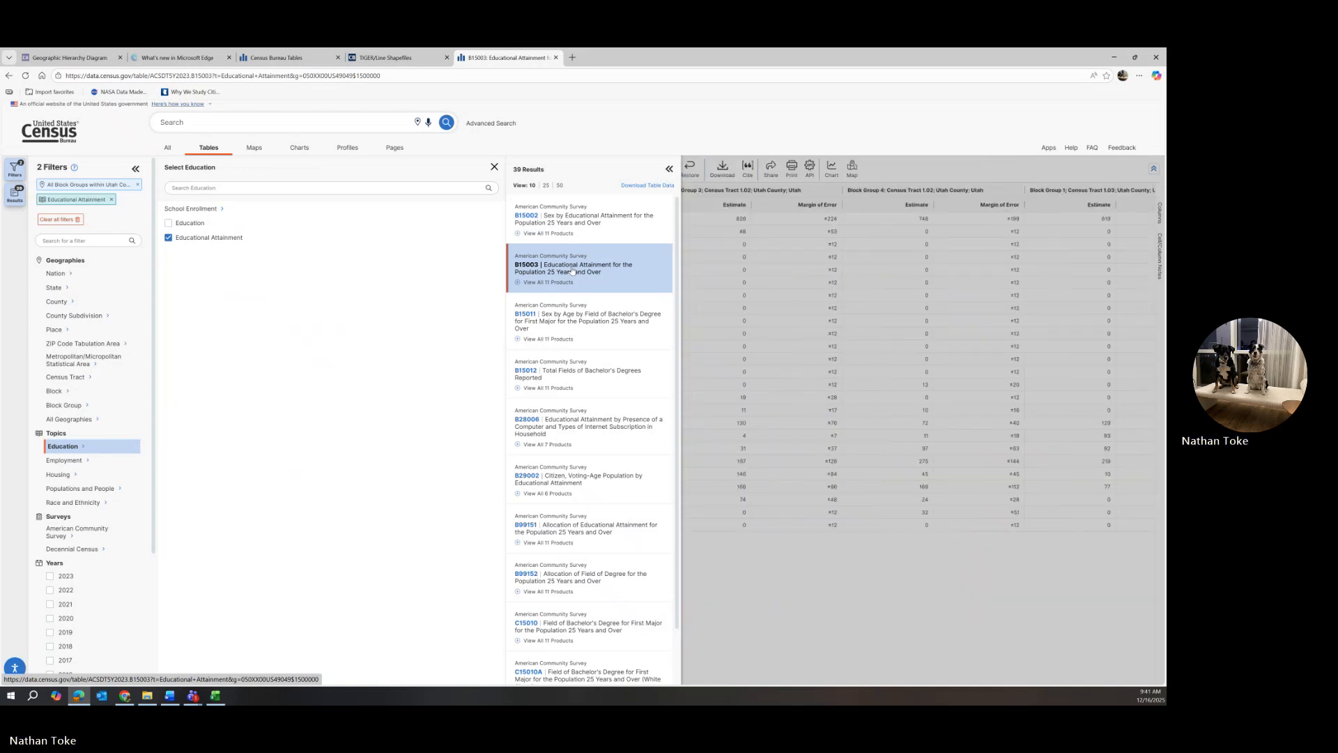
pyautogui.click(518, 283)
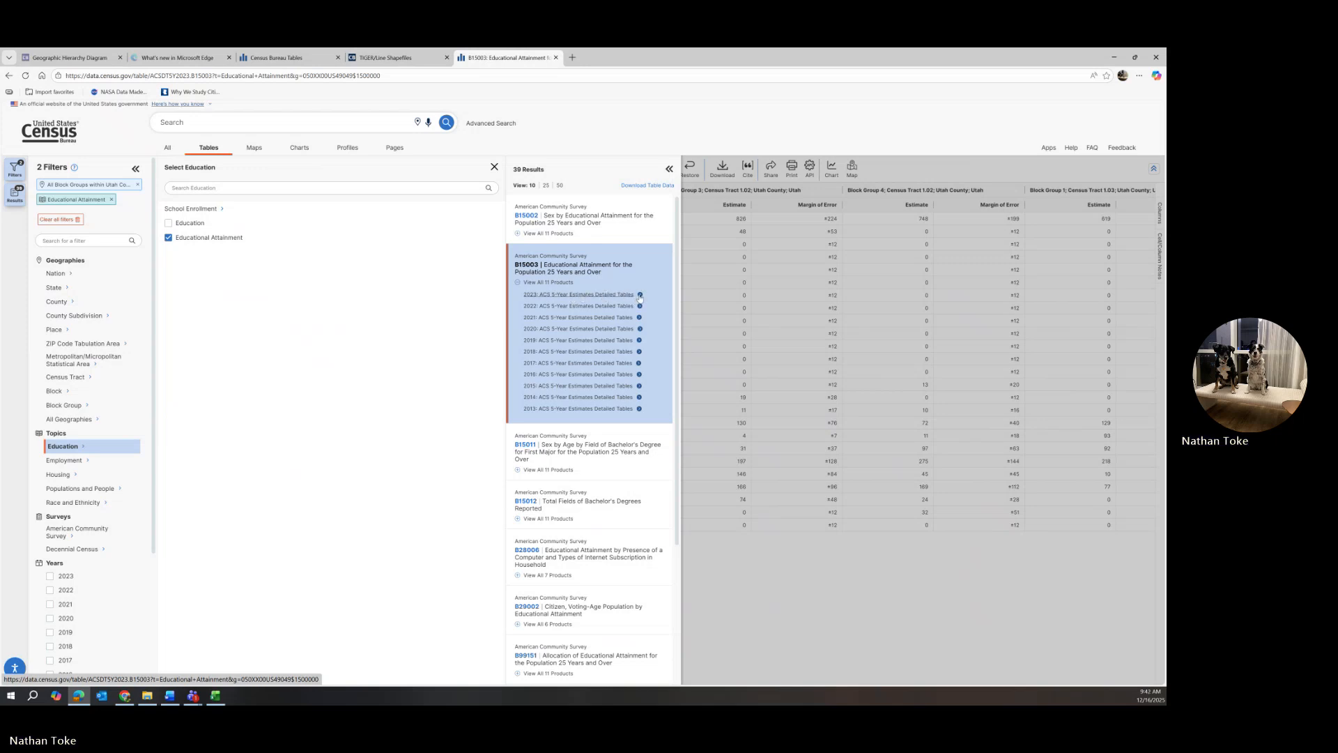
# Collapse the results list, transpose table B15003 so block groups run down the rows, and hide the margins of error
pyautogui.click(669, 168)
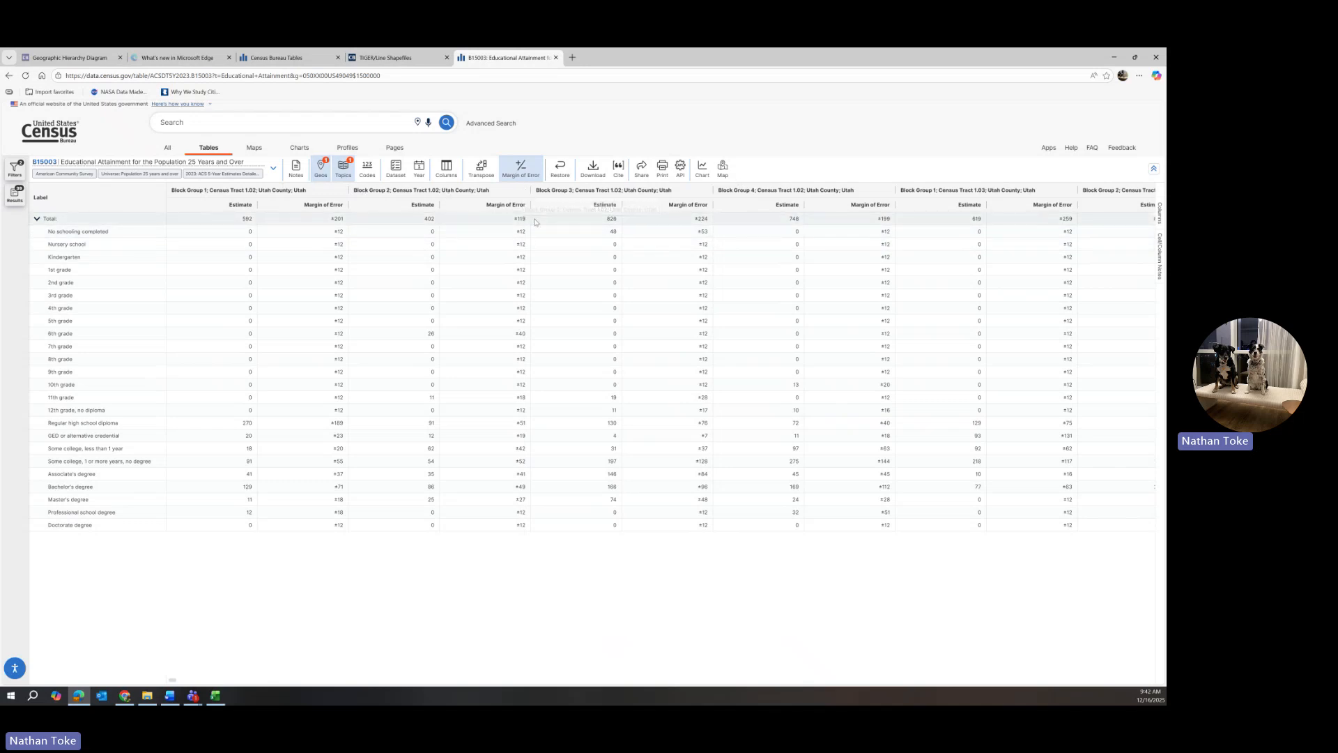
pyautogui.click(482, 173)
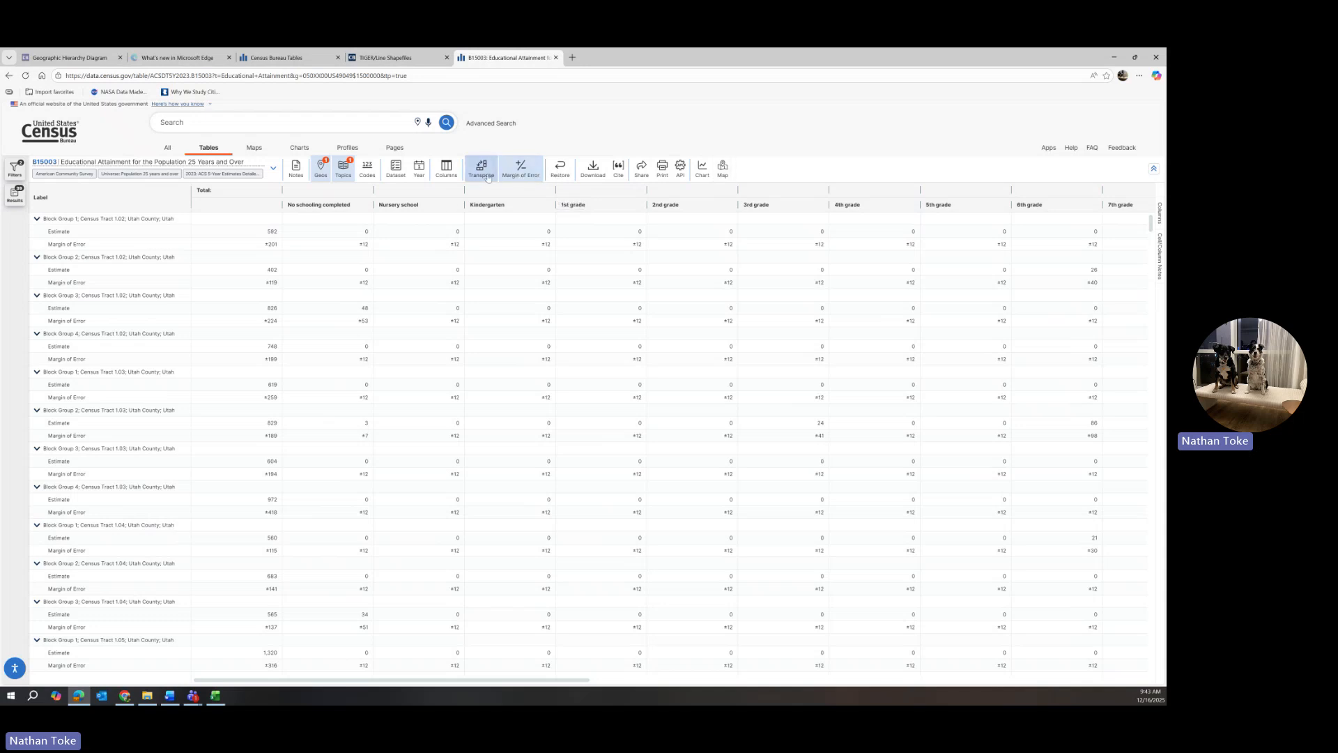
pyautogui.click(520, 172)
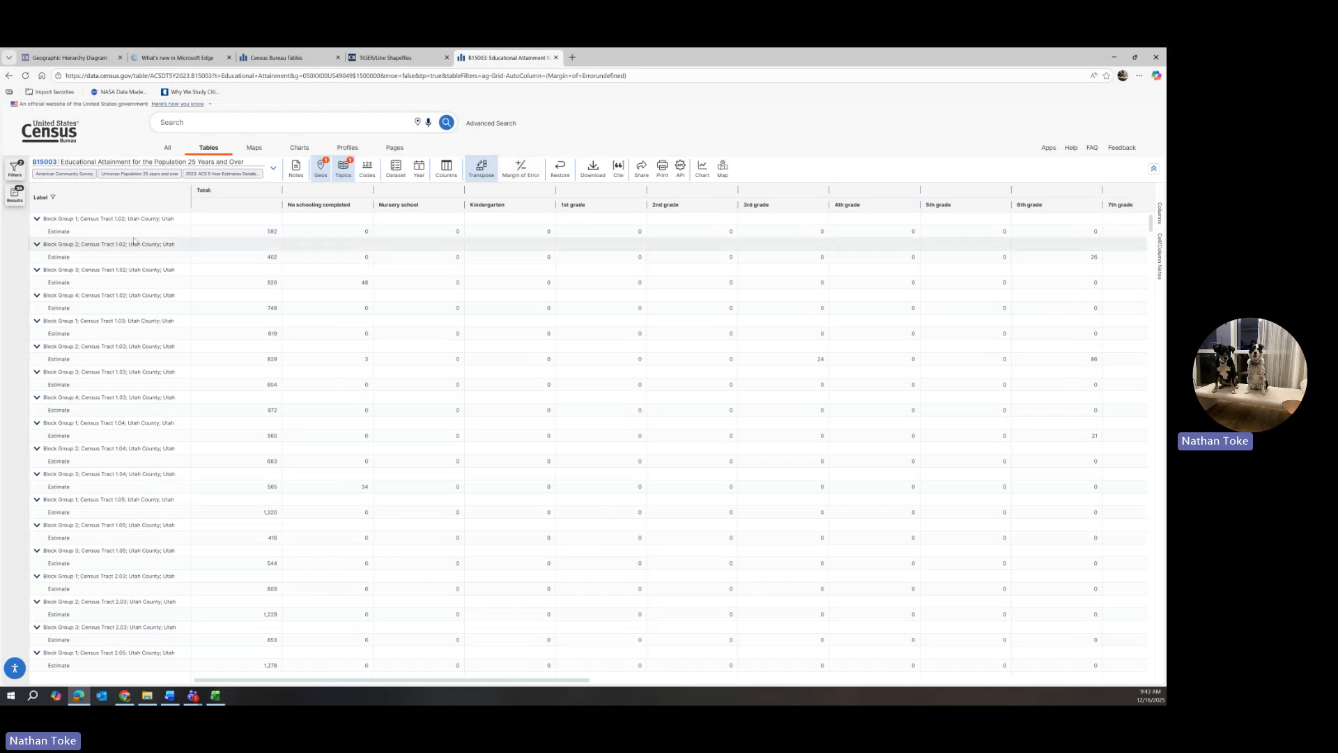
# Download table B15003 as a ZIP of machine-readable CSV files including GEOIDs for the 2023 ACS 5-Year vintage
pyautogui.click(592, 171)
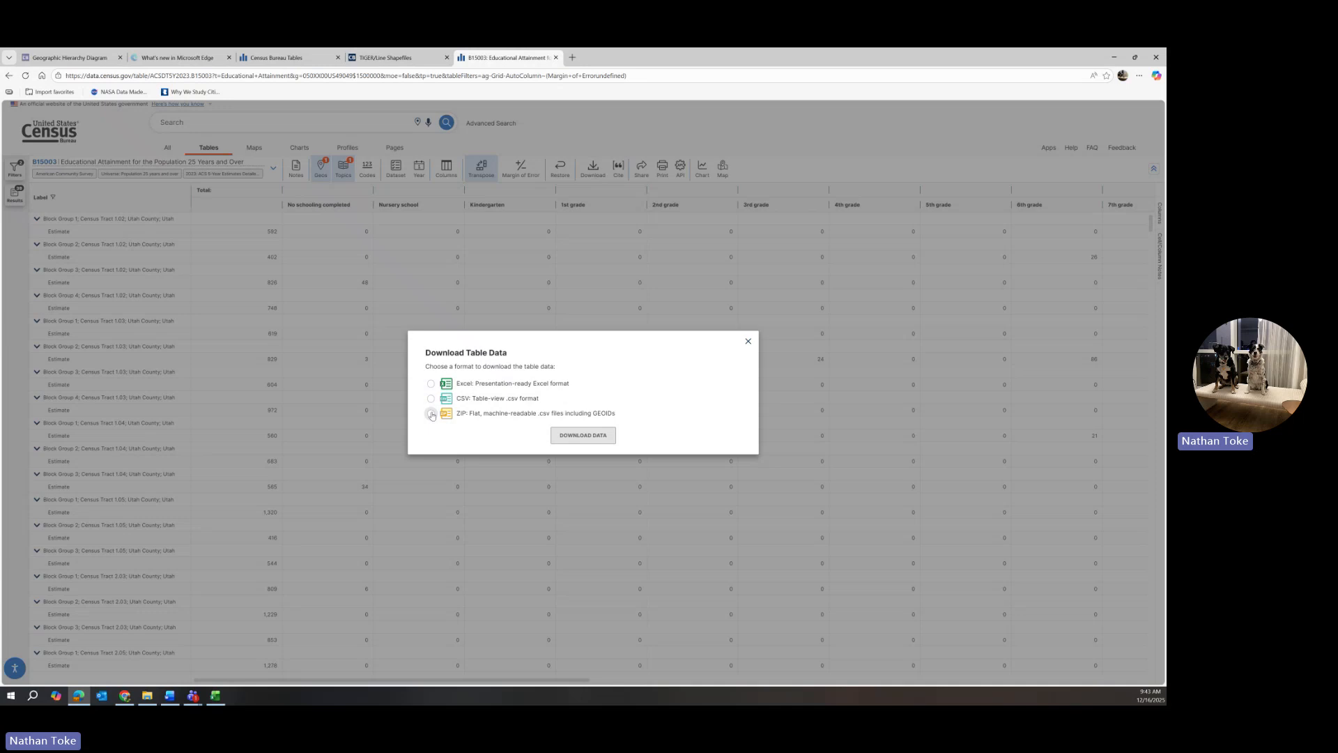
pyautogui.moveTo(470, 414); pyautogui.dragTo(514, 414)
pyautogui.click(473, 413)
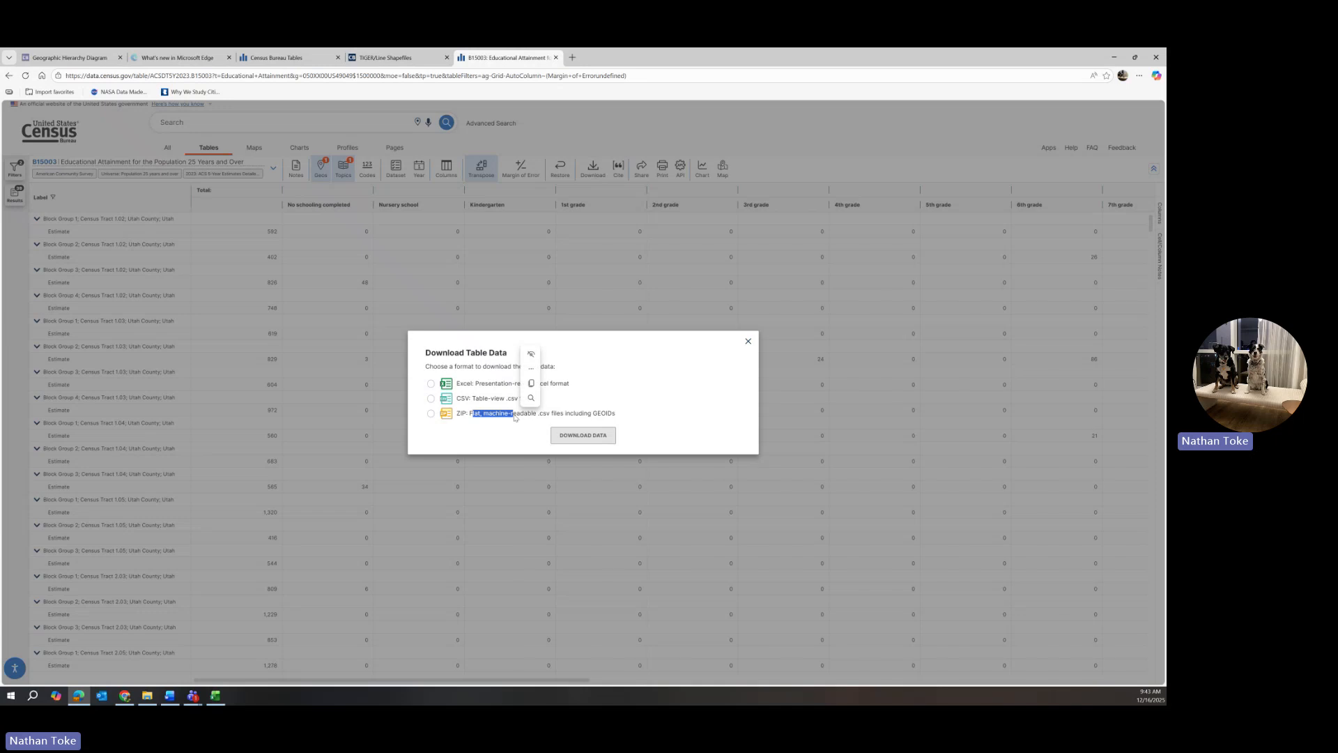
pyautogui.click(532, 414)
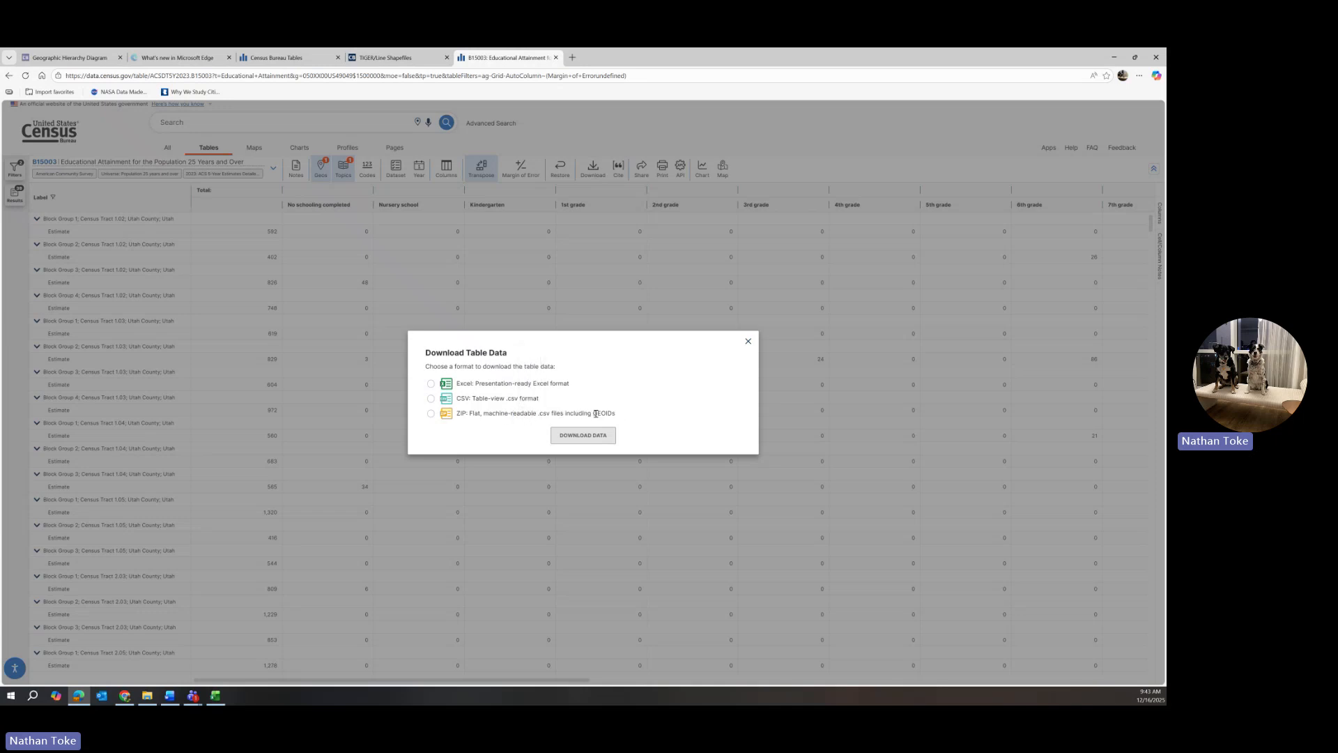
pyautogui.moveTo(597, 414); pyautogui.dragTo(619, 414)
pyautogui.click(431, 413)
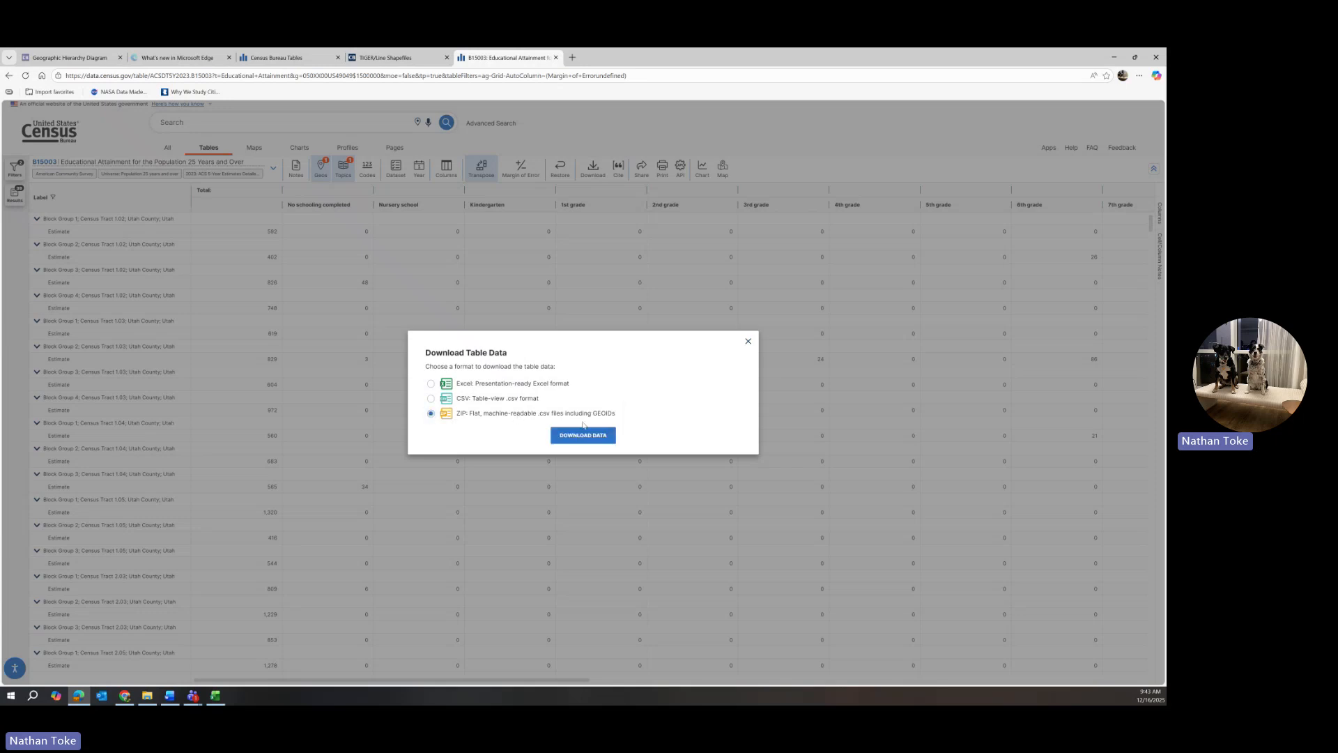
pyautogui.click(581, 434)
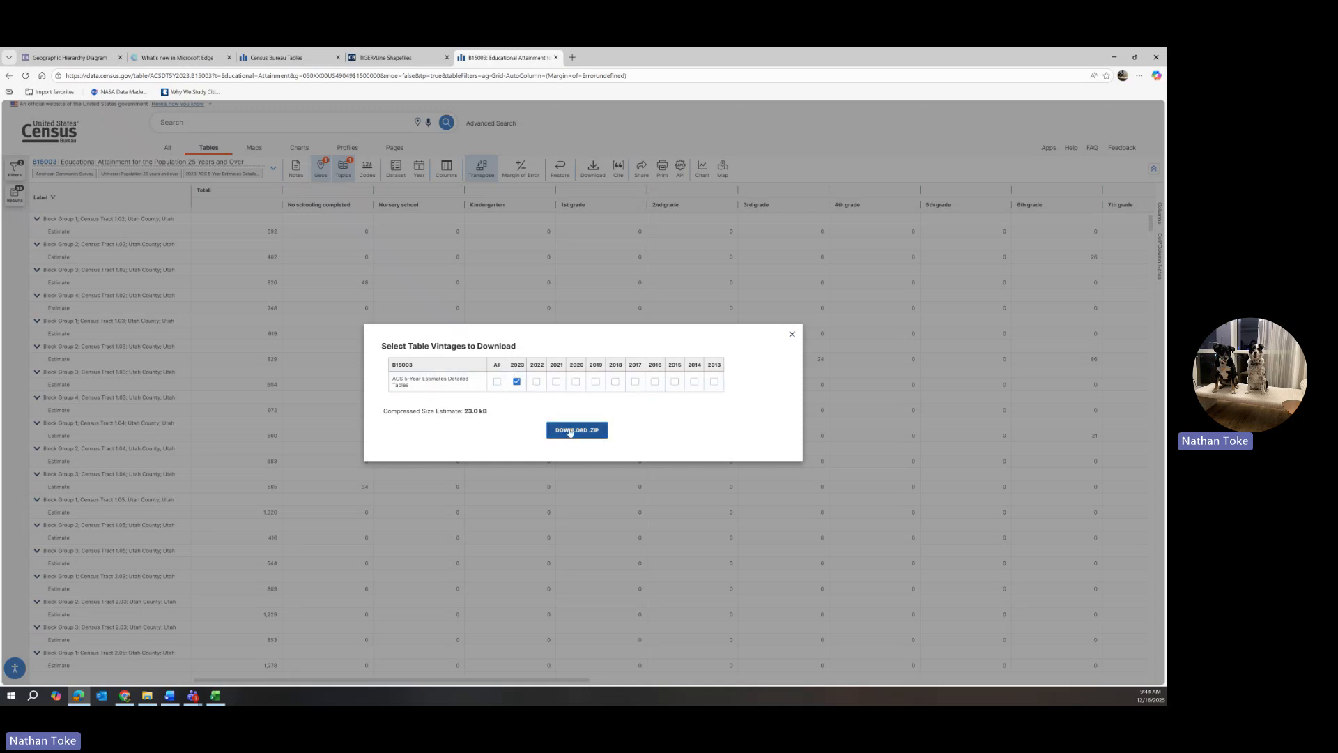
pyautogui.click(570, 431)
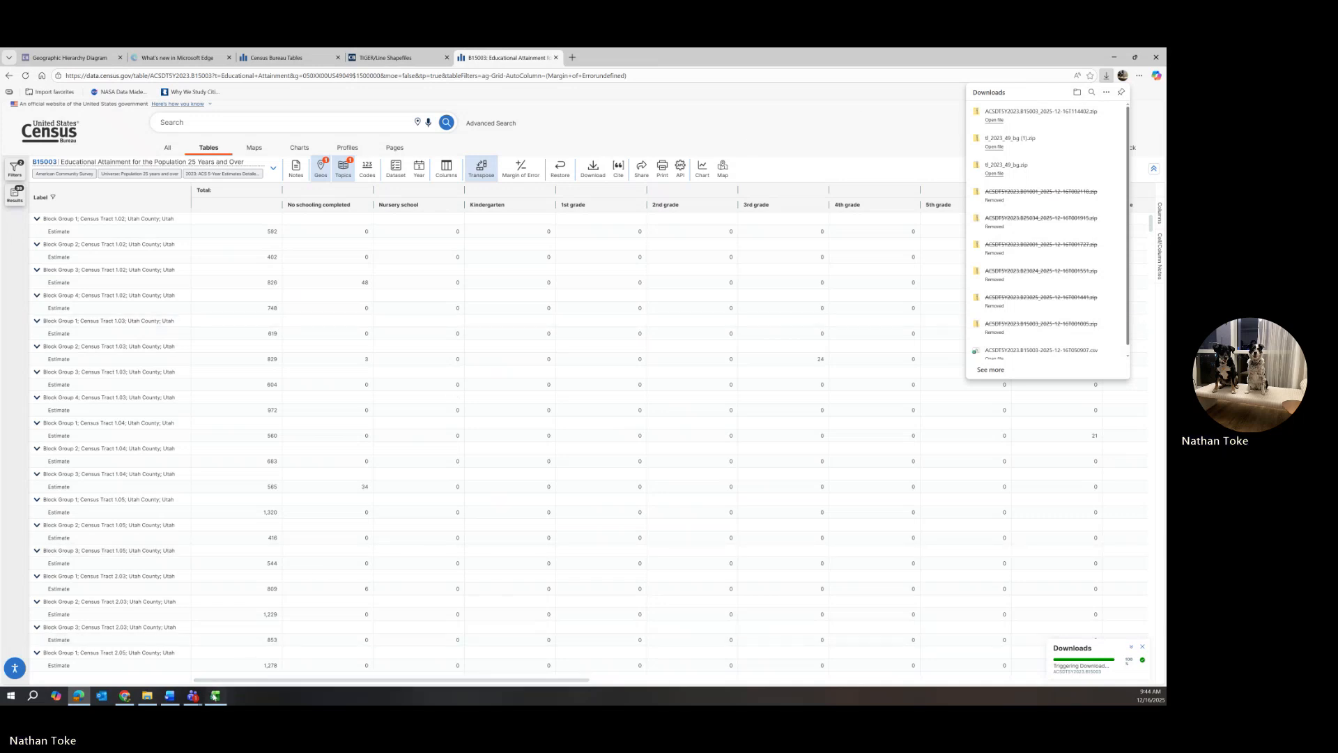
# Switch to File Explorer and open the GEOG-3650 folder inside Teaching and CourseDevelopment in the department's Dropbox folder
pyautogui.click(216, 696)
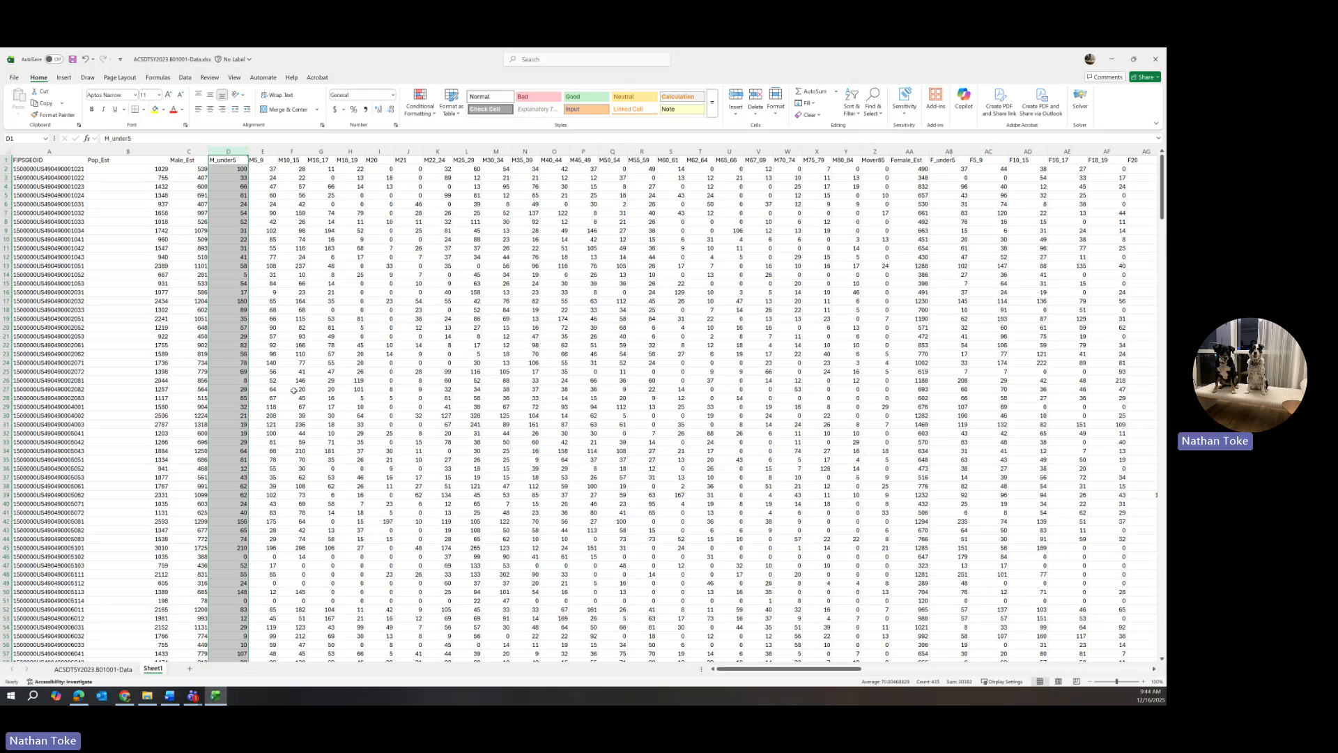
pyautogui.click(147, 695)
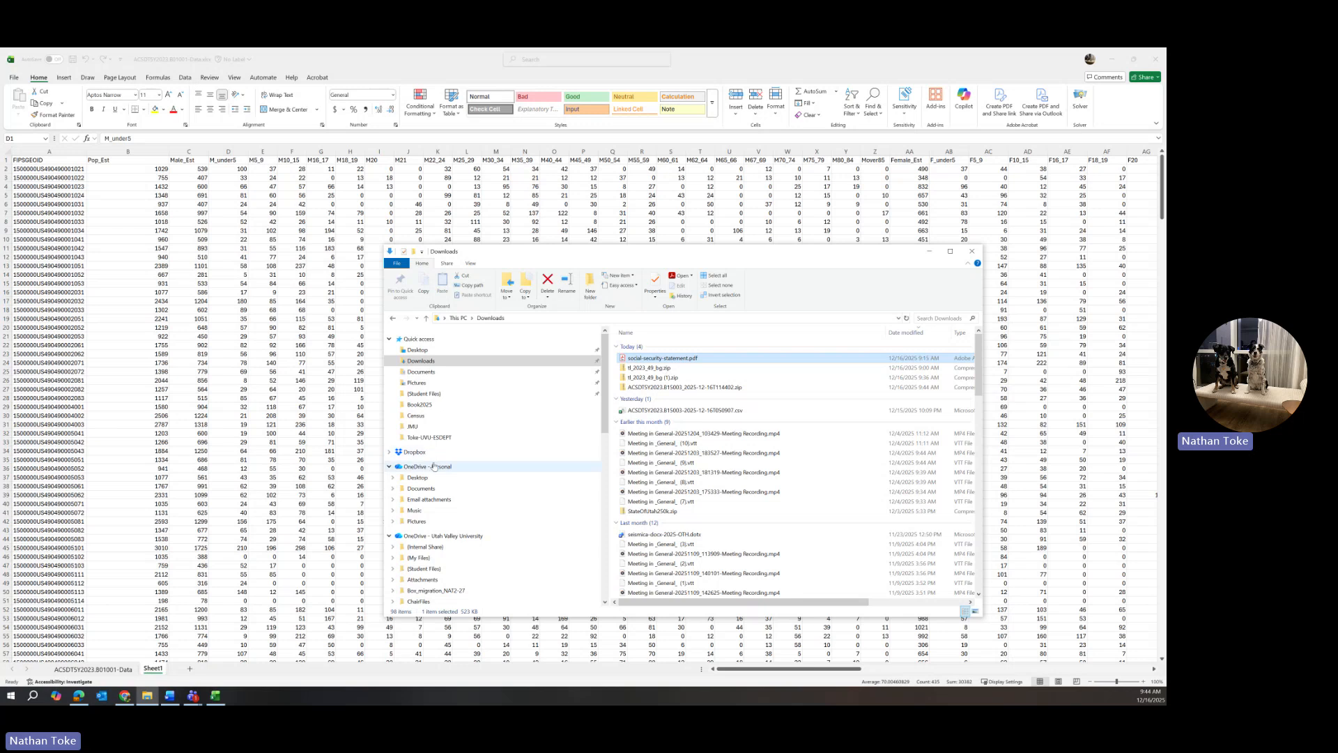
pyautogui.click(421, 439)
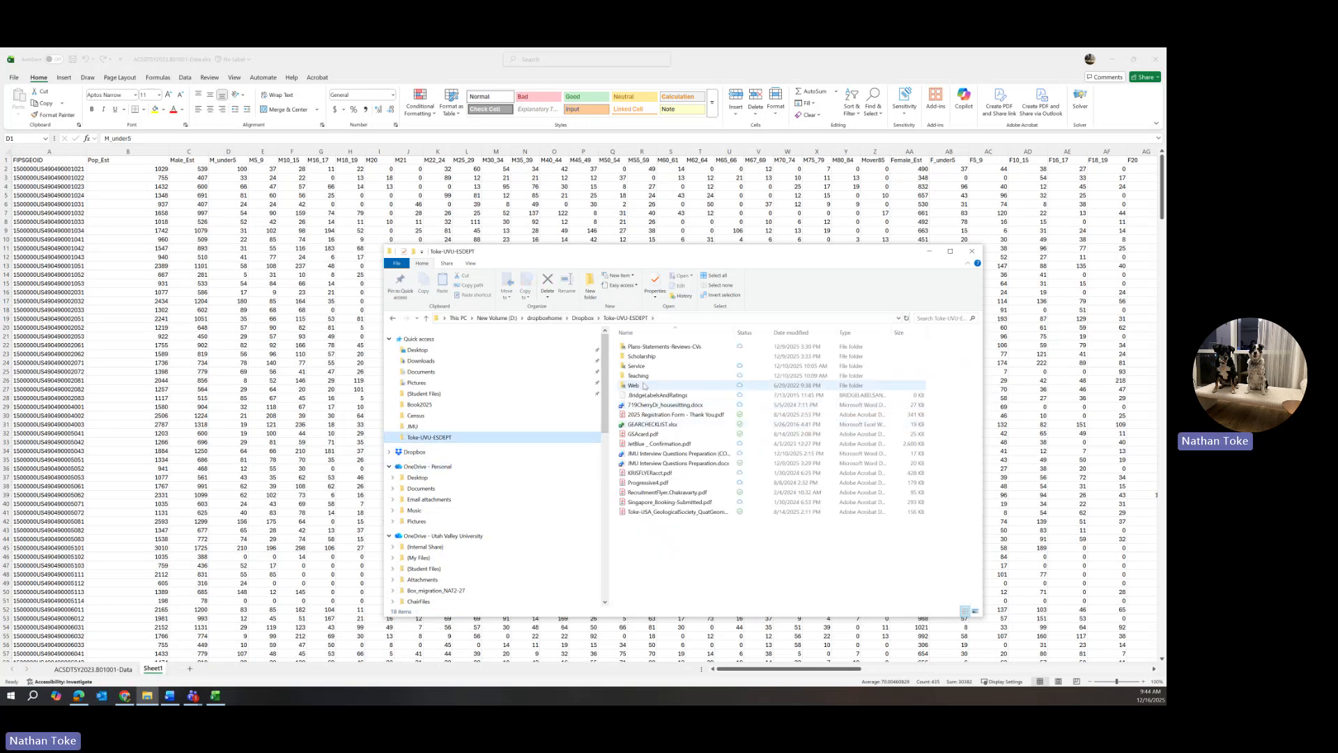
pyautogui.click(640, 376)
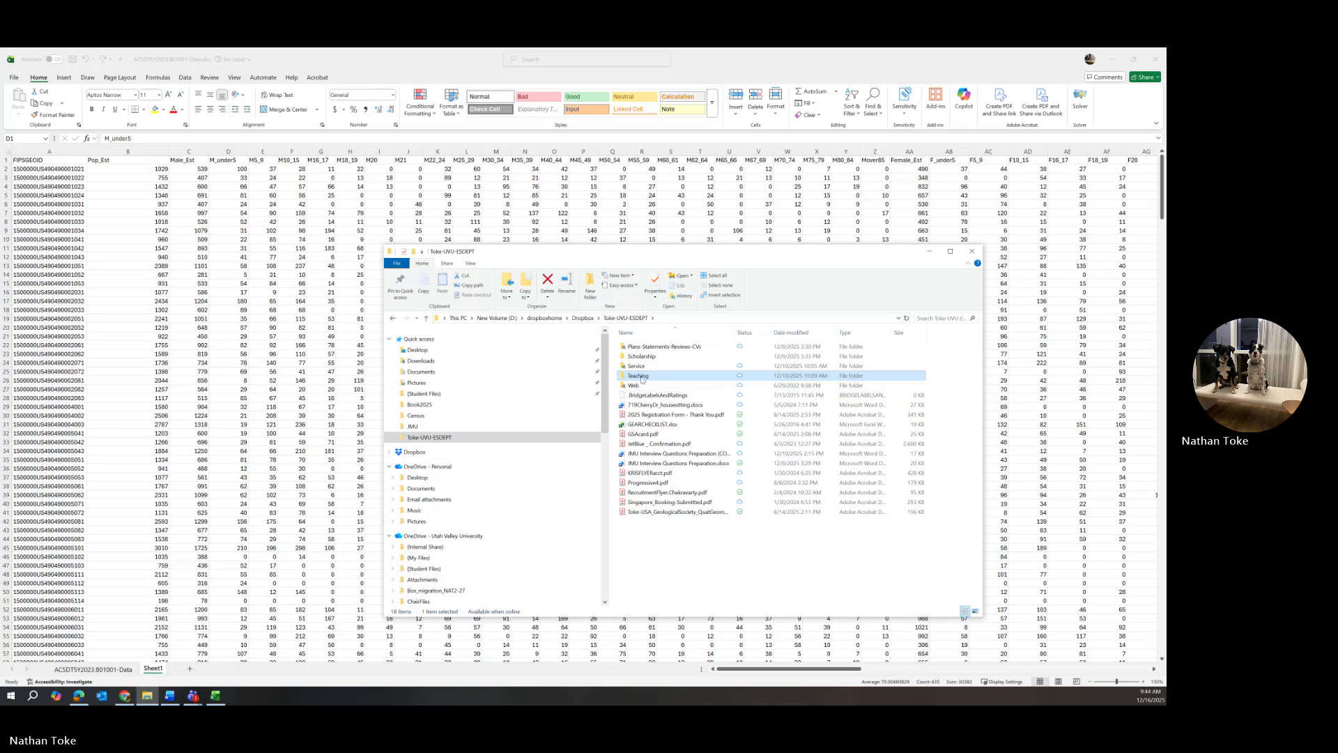
pyautogui.doubleClick(640, 377)
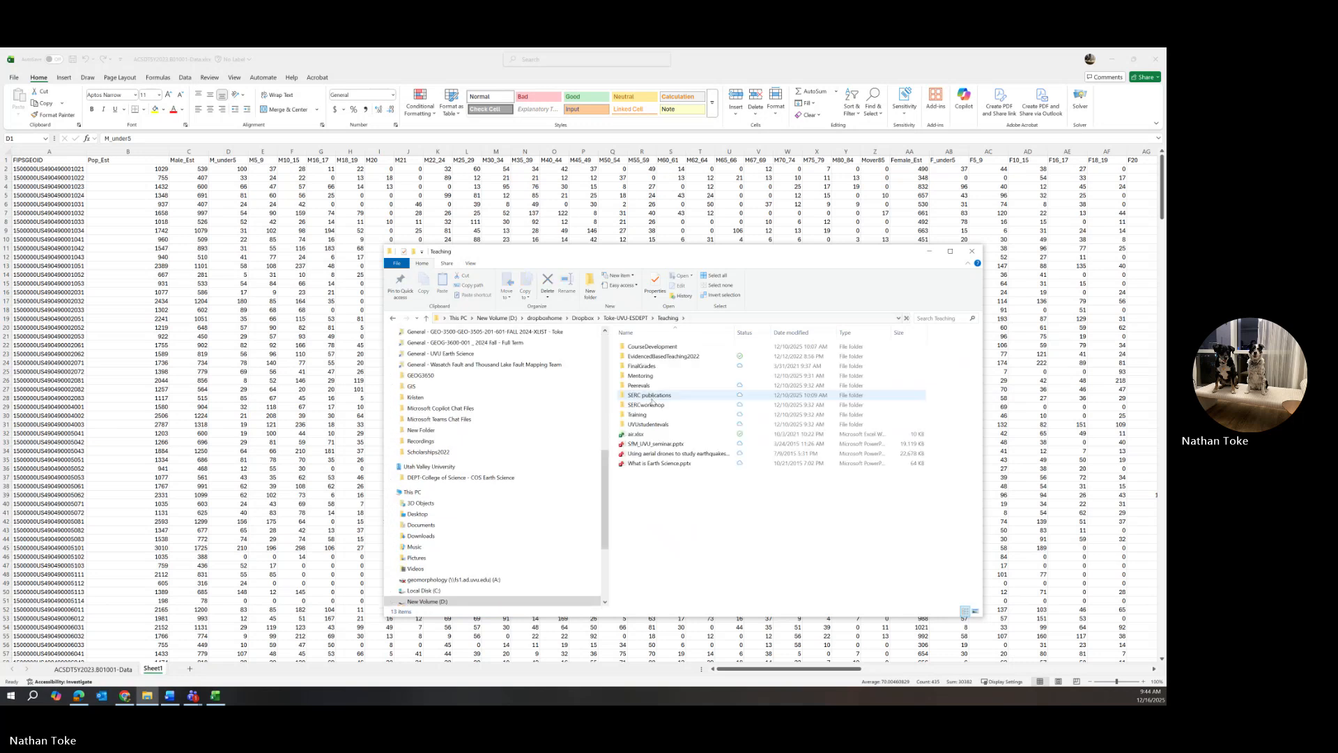
pyautogui.click(649, 350)
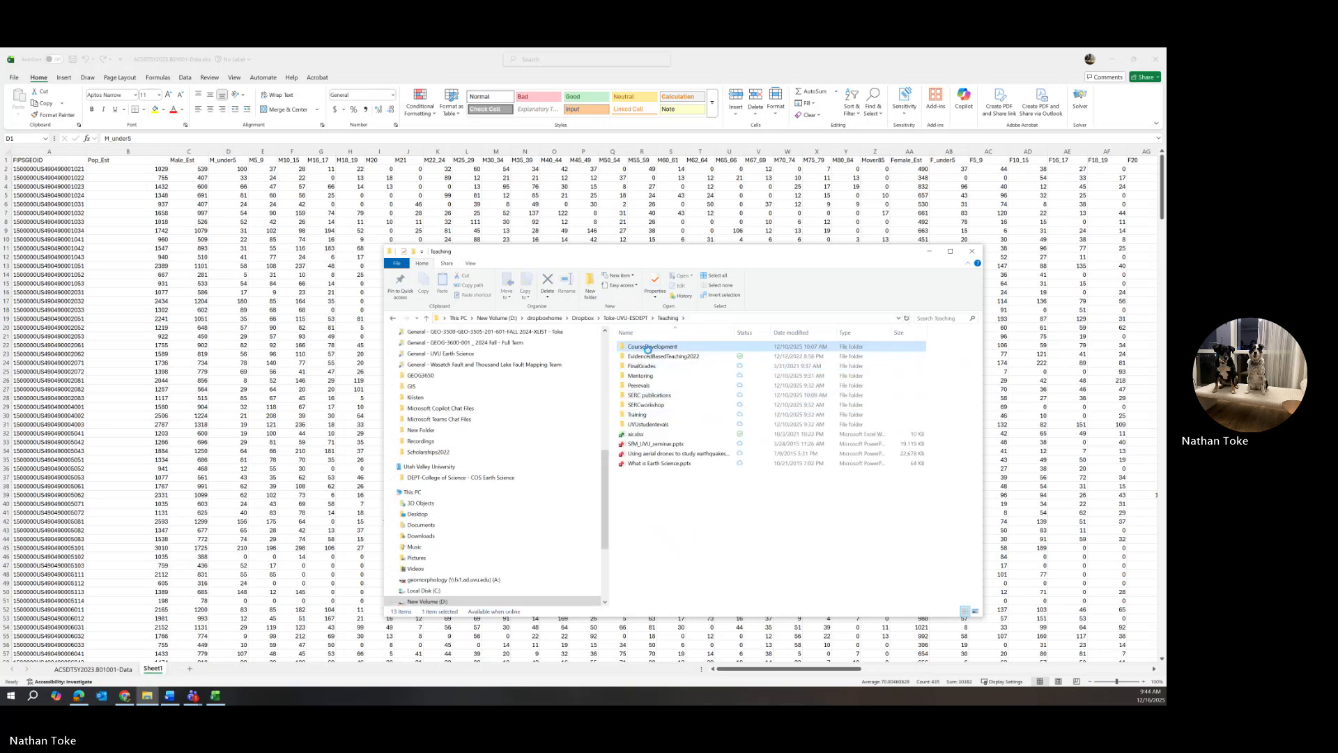
pyautogui.doubleClick(649, 351)
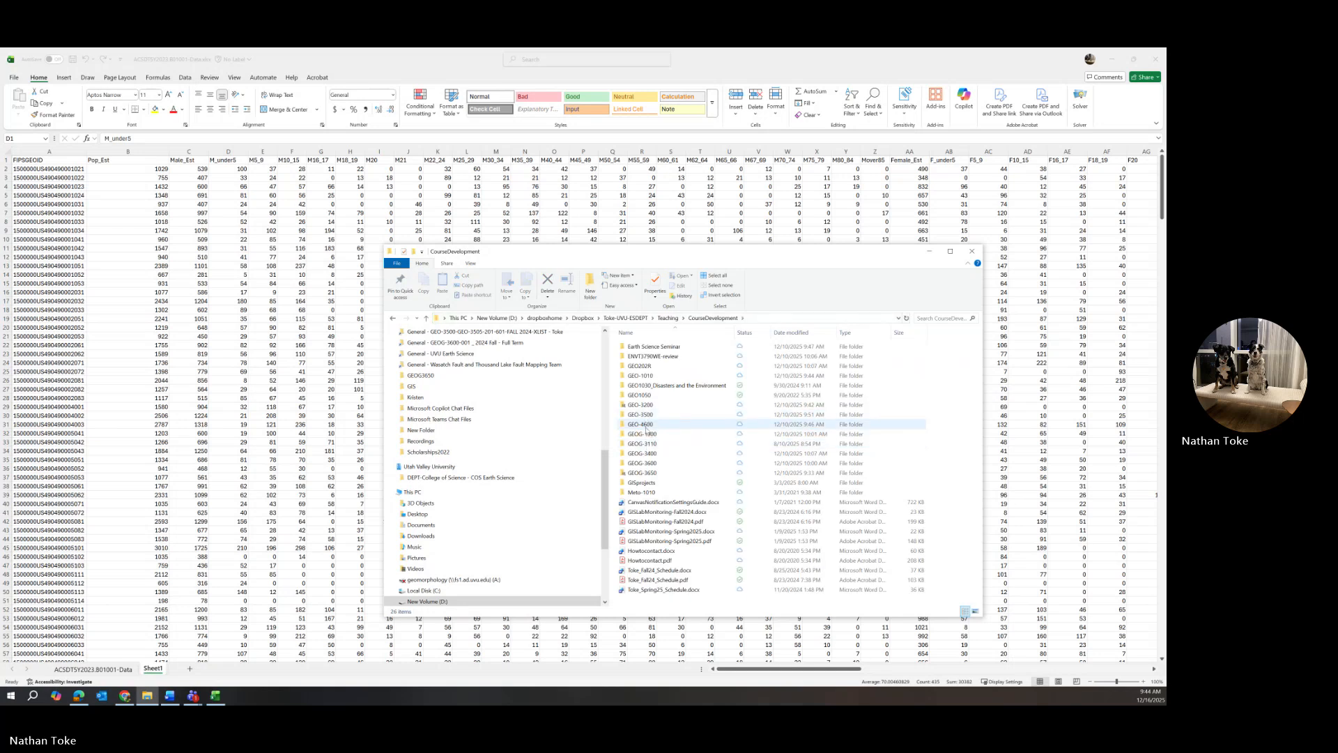
pyautogui.click(648, 473)
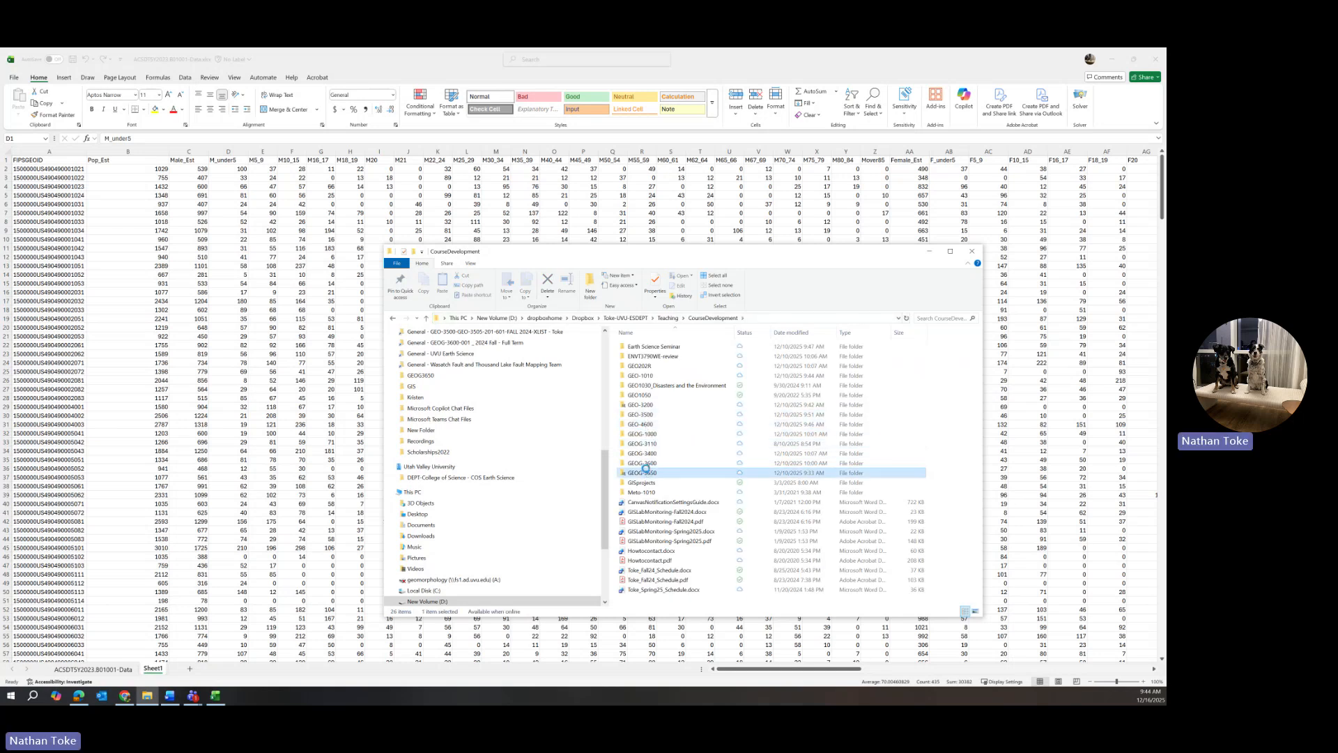
pyautogui.doubleClick(648, 473)
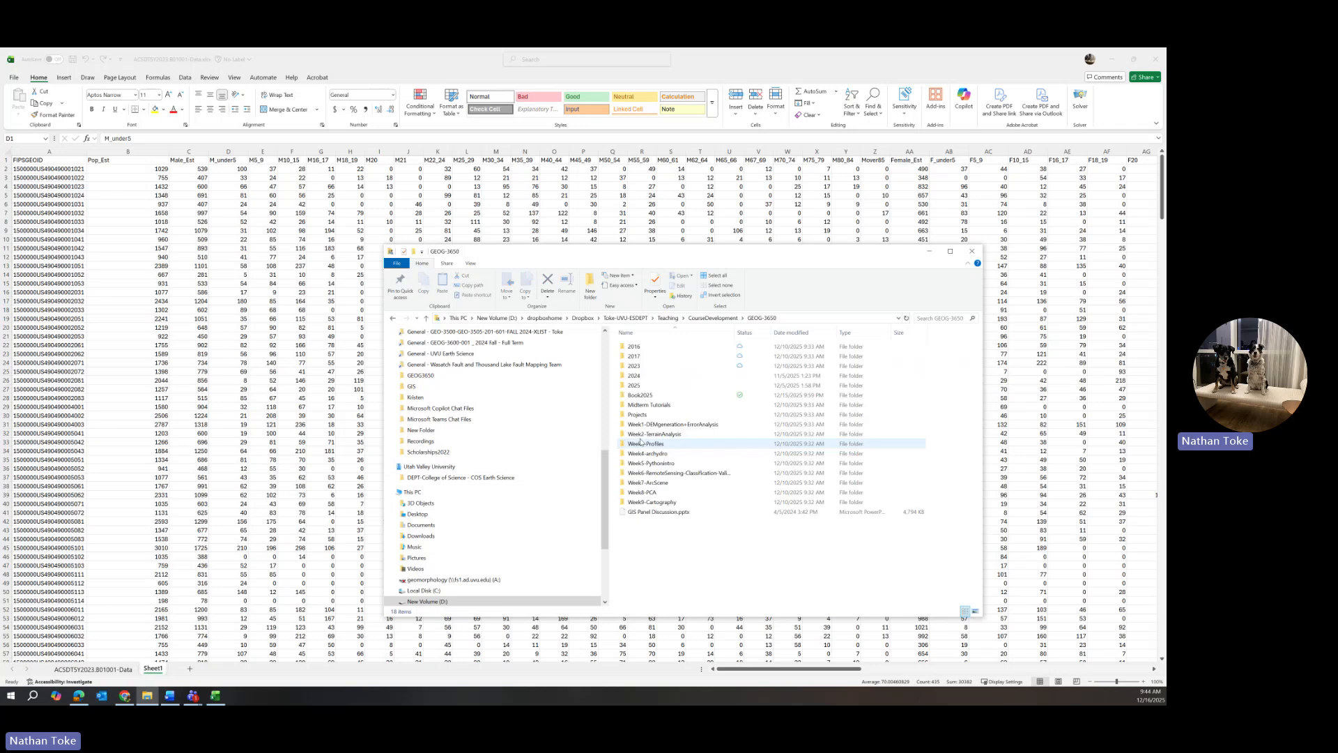
# Open the Census folder inside Book2025 and Chapter4examples
pyautogui.click(635, 398)
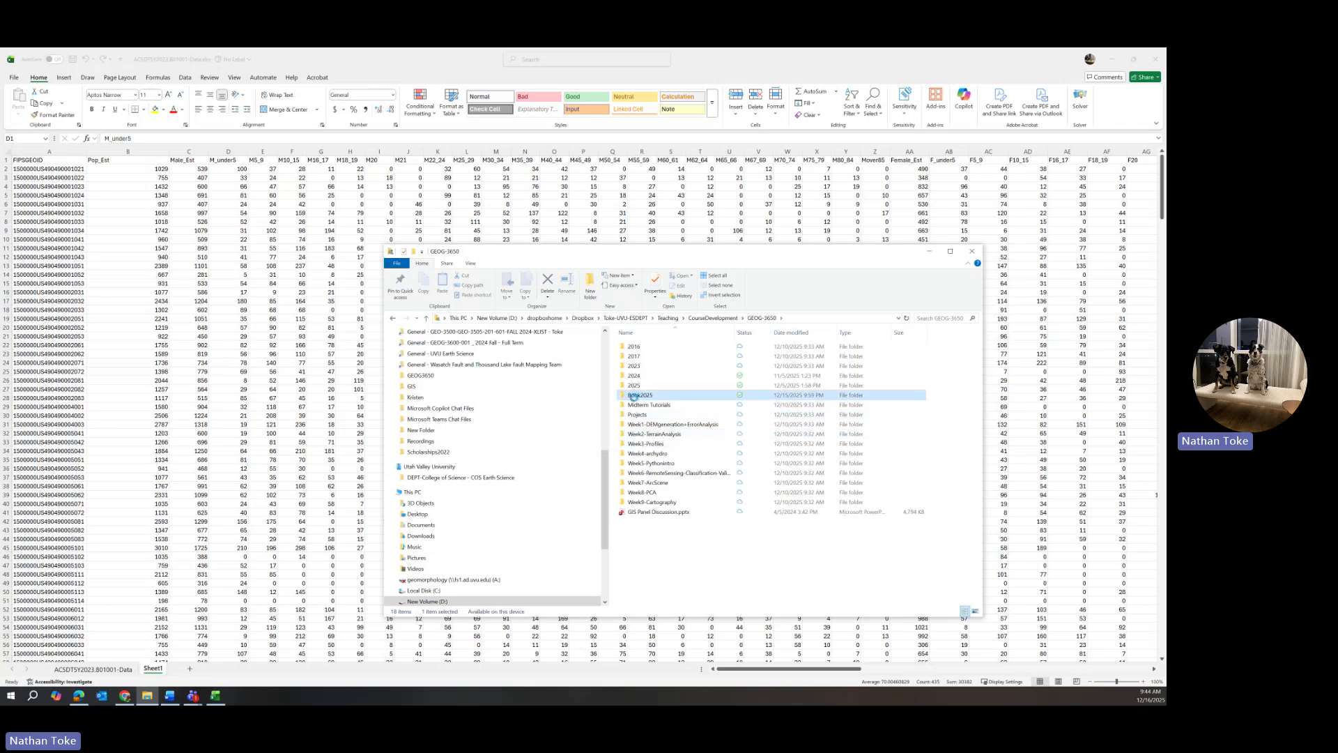
pyautogui.doubleClick(635, 396)
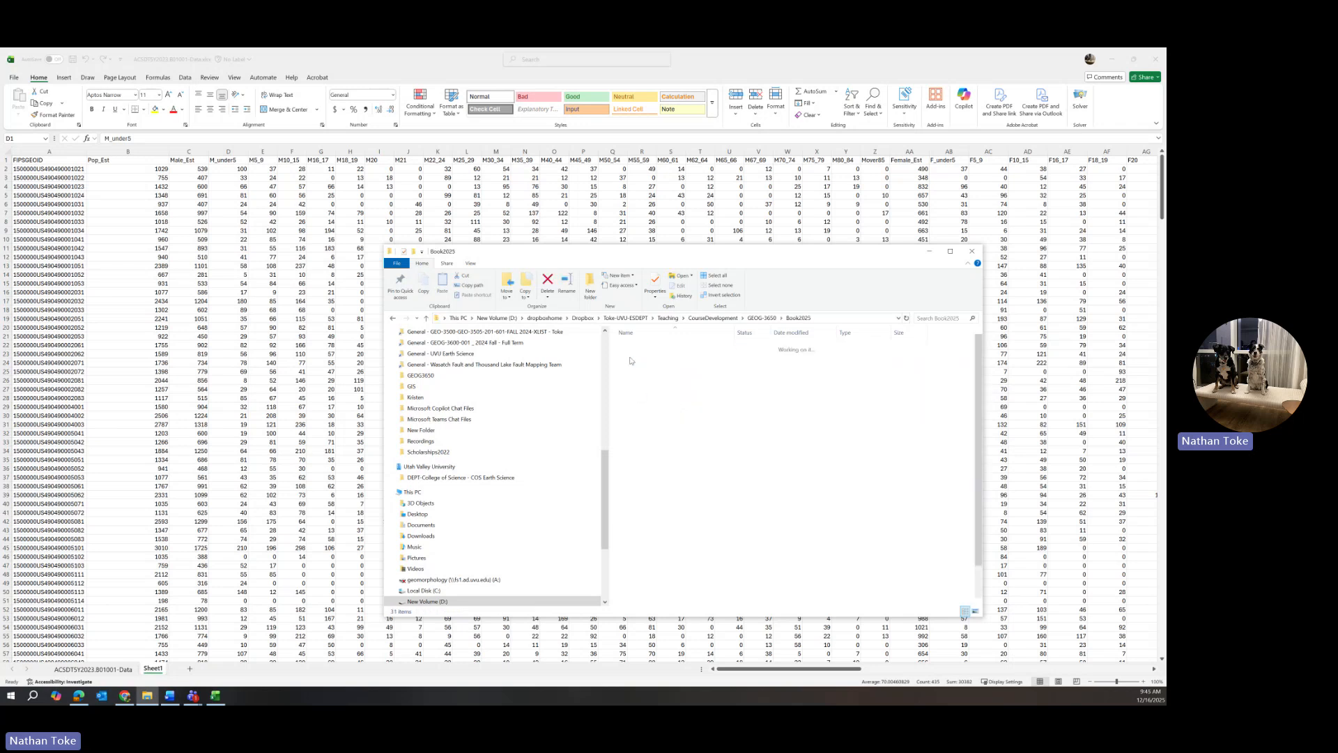
pyautogui.click(635, 366)
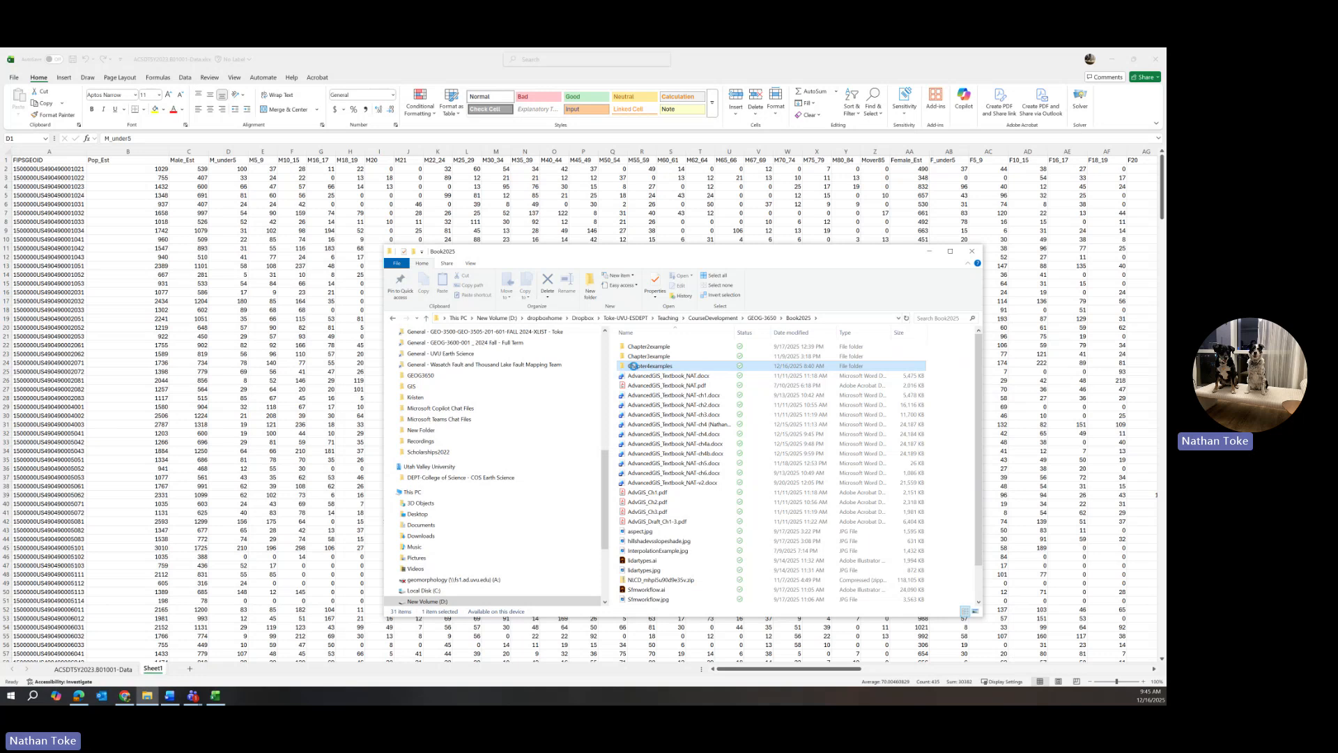
pyautogui.doubleClick(635, 367)
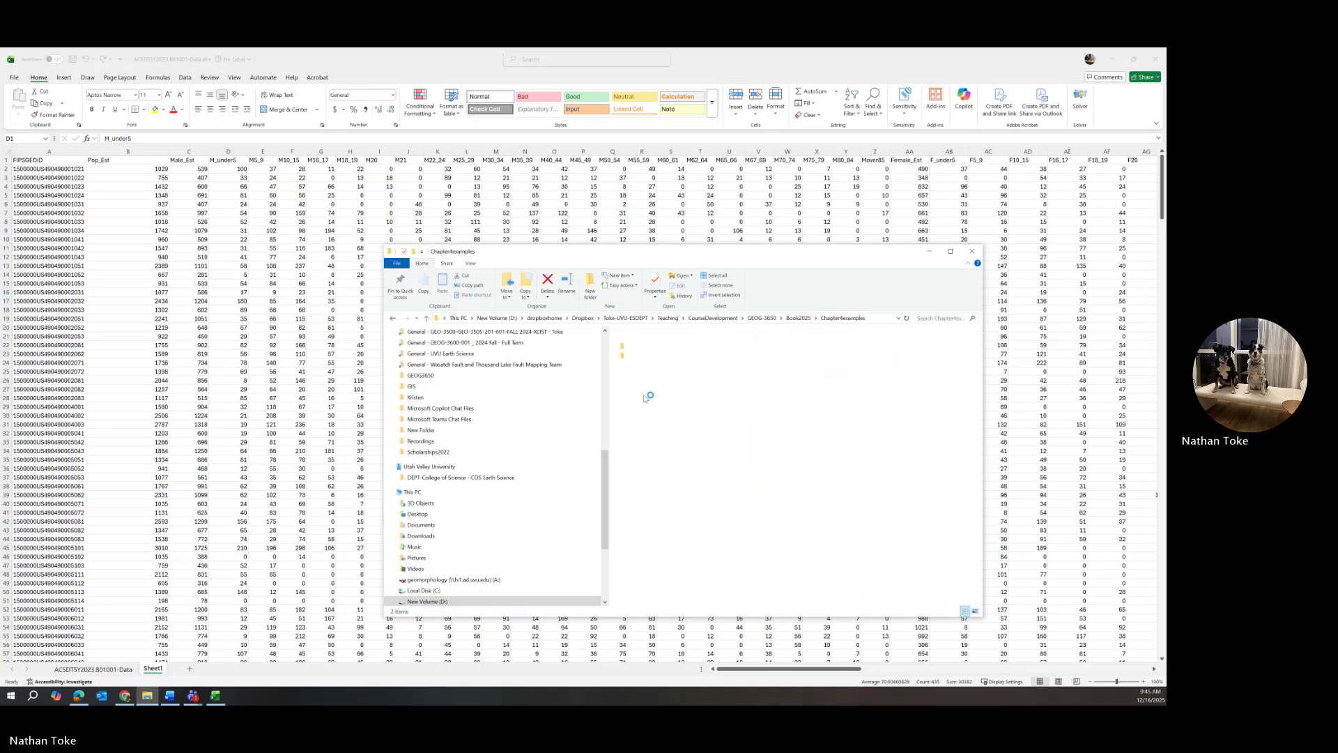
pyautogui.click(634, 349)
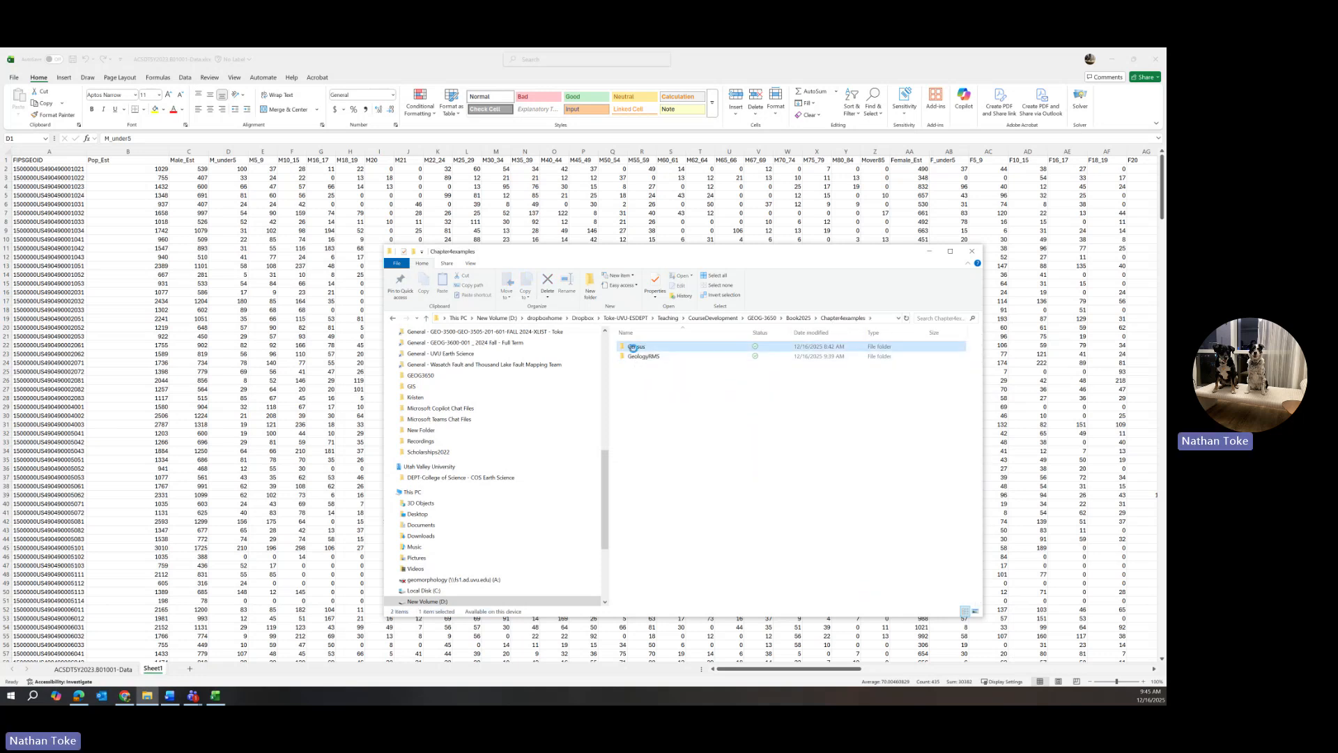
pyautogui.doubleClick(634, 352)
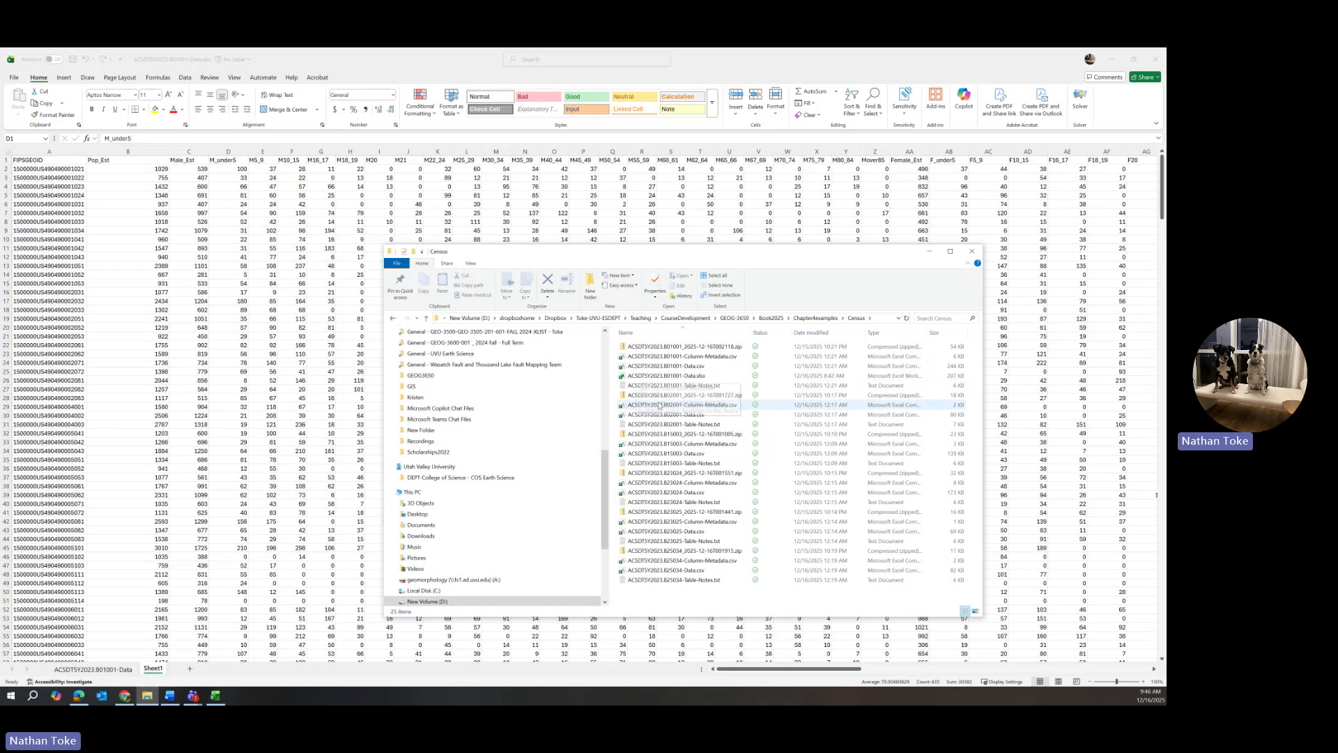
# Open ACSDT5Y2023.B01001-Table-Notes.txt, look over the survey notes, and close the file
pyautogui.click(649, 385)
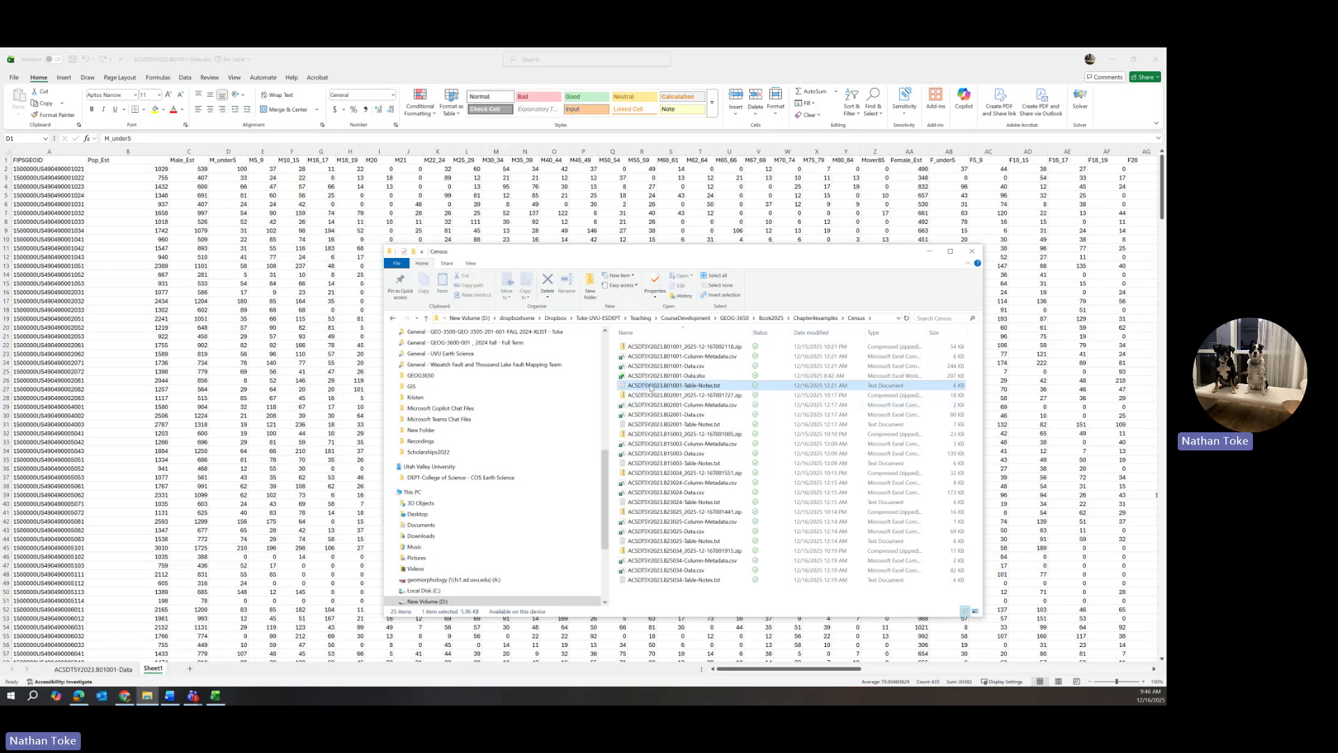
pyautogui.doubleClick(651, 386)
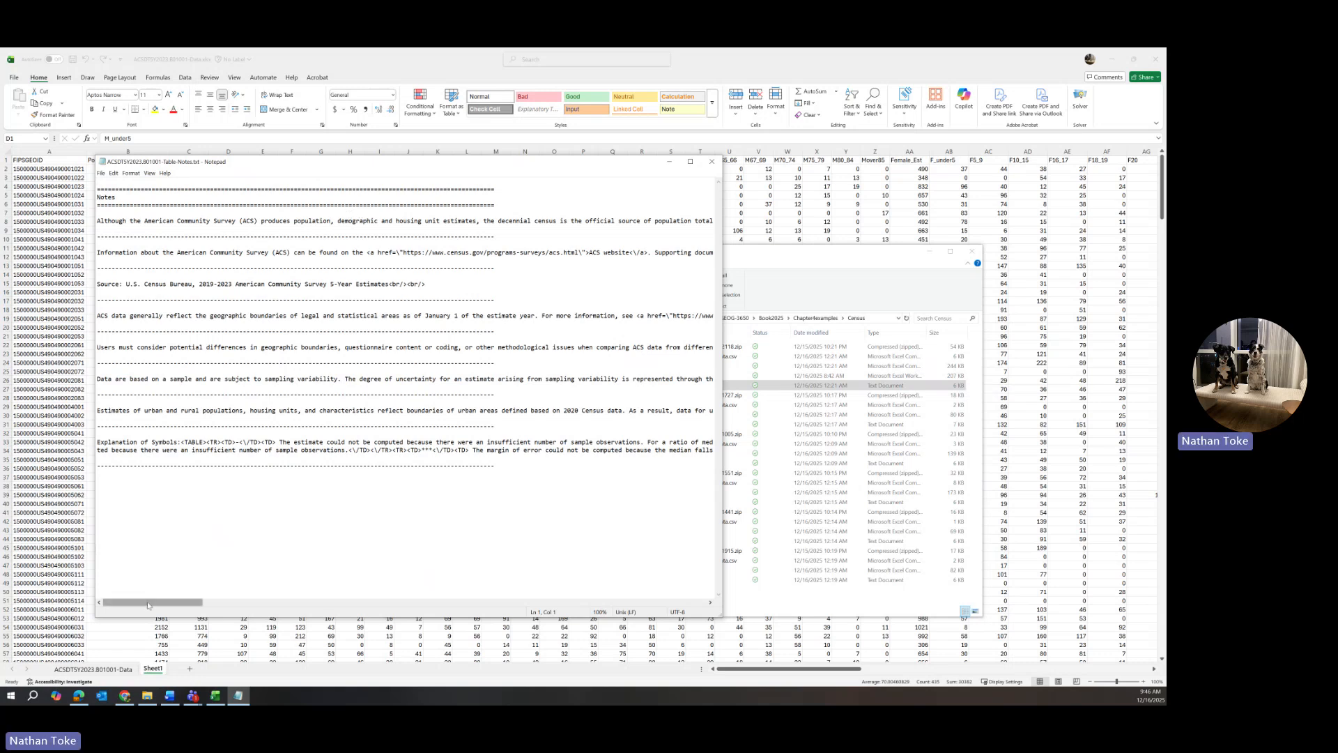
pyautogui.moveTo(148, 605); pyautogui.dragTo(115, 636)
pyautogui.click(712, 161)
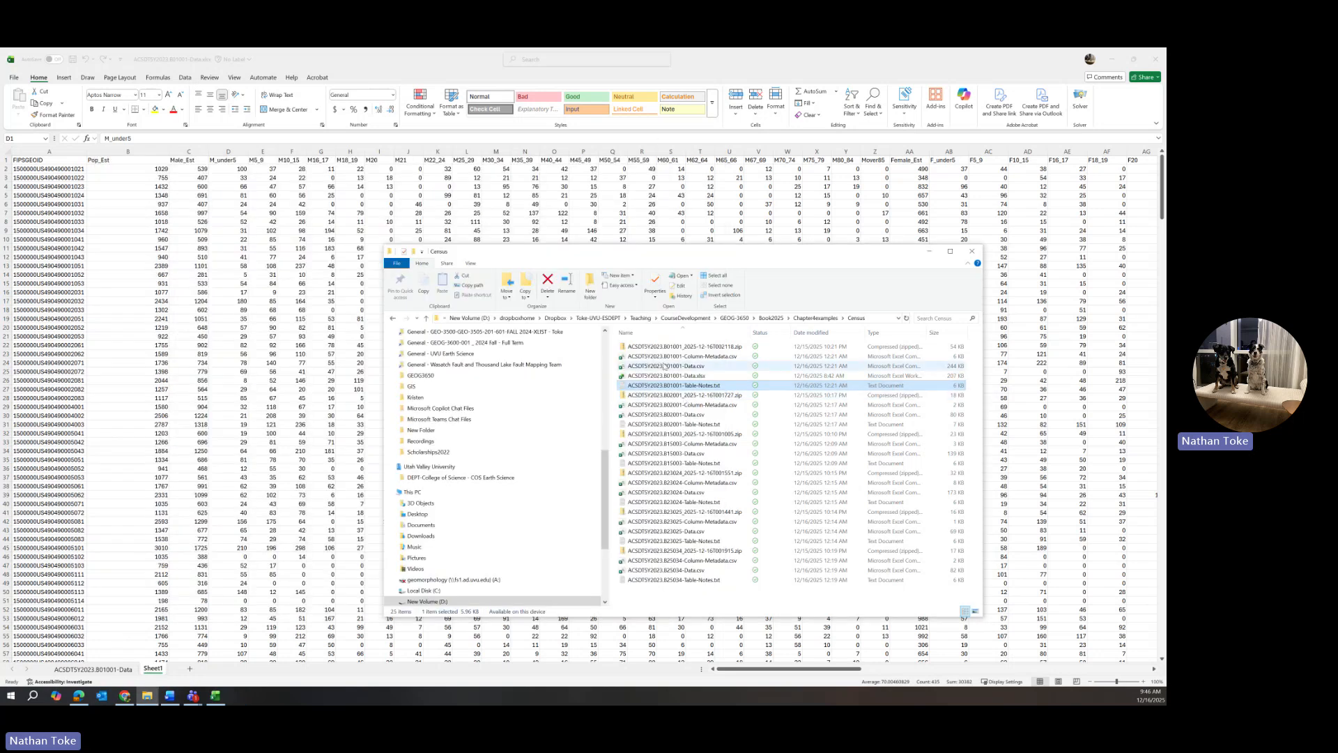
# Open ACSDT5Y2023.B01001-Column-Metadata.csv in Excel, dismiss the Analyze Data tip, and fit columns A and B to their contents
pyautogui.click(662, 357)
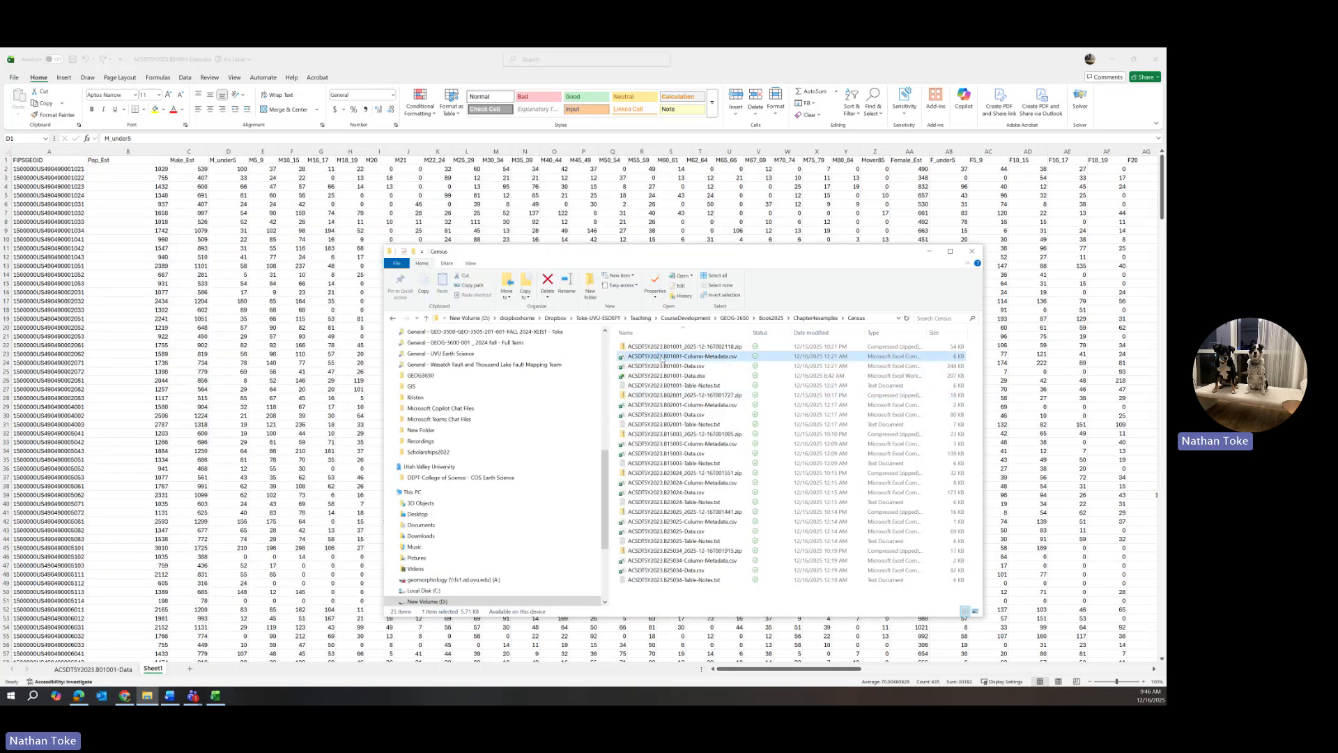
pyautogui.doubleClick(662, 358)
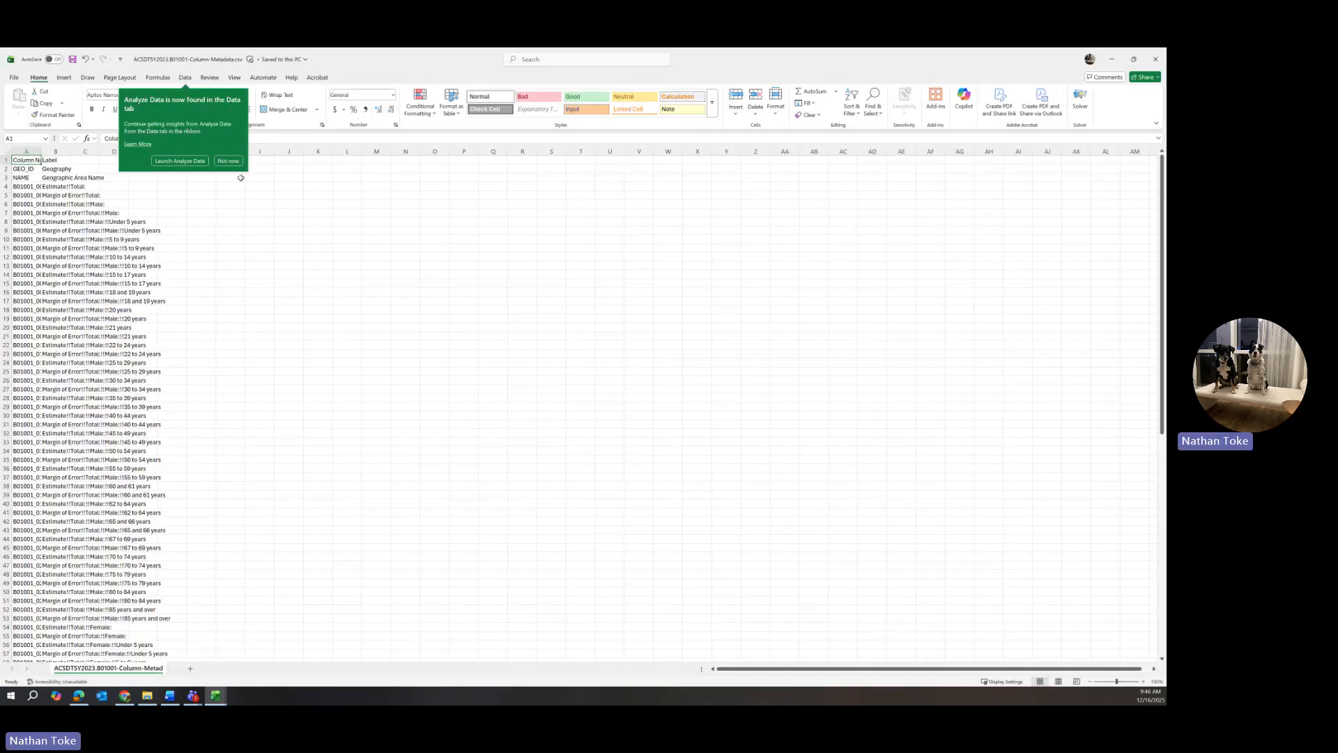
pyautogui.click(228, 161)
pyautogui.doubleClick(69, 150)
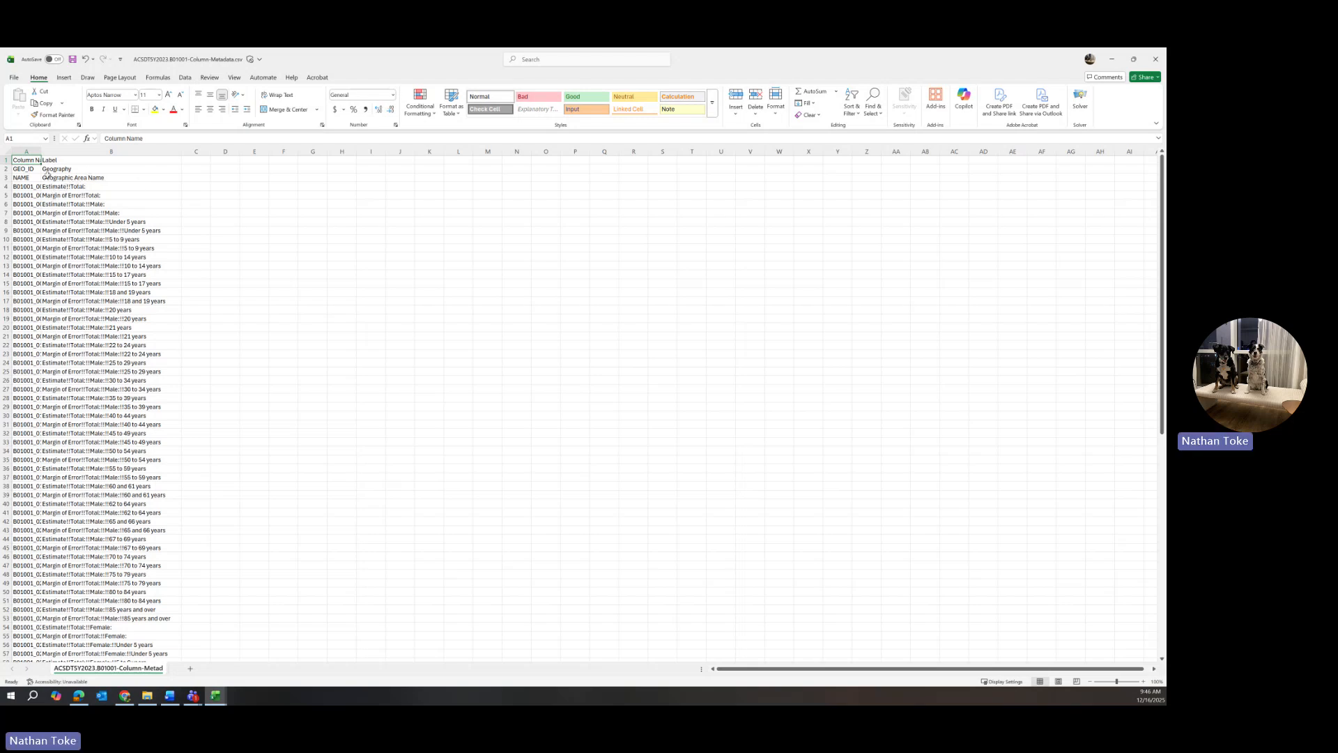
pyautogui.doubleClick(41, 151)
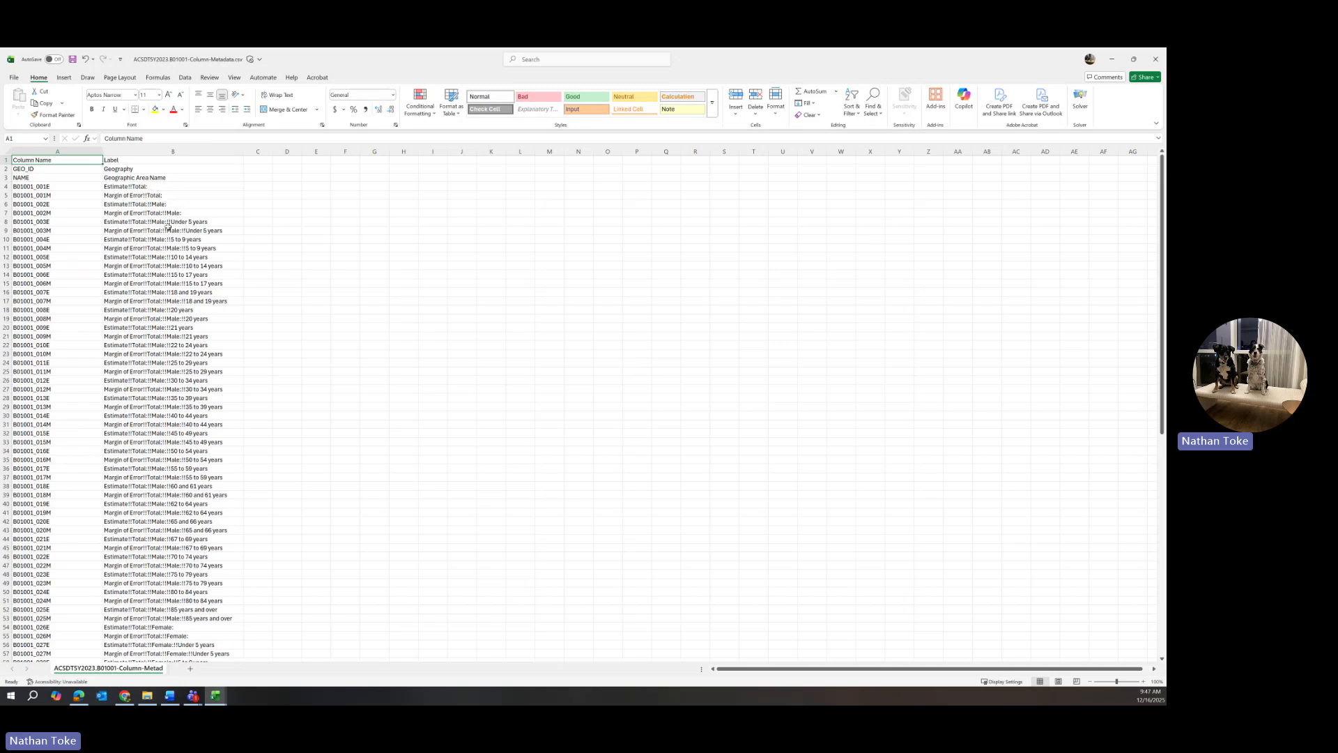
# Review the label descriptions for the B01001 column codes, from the total estimate through the male and female age groups
pyautogui.click(142, 186)
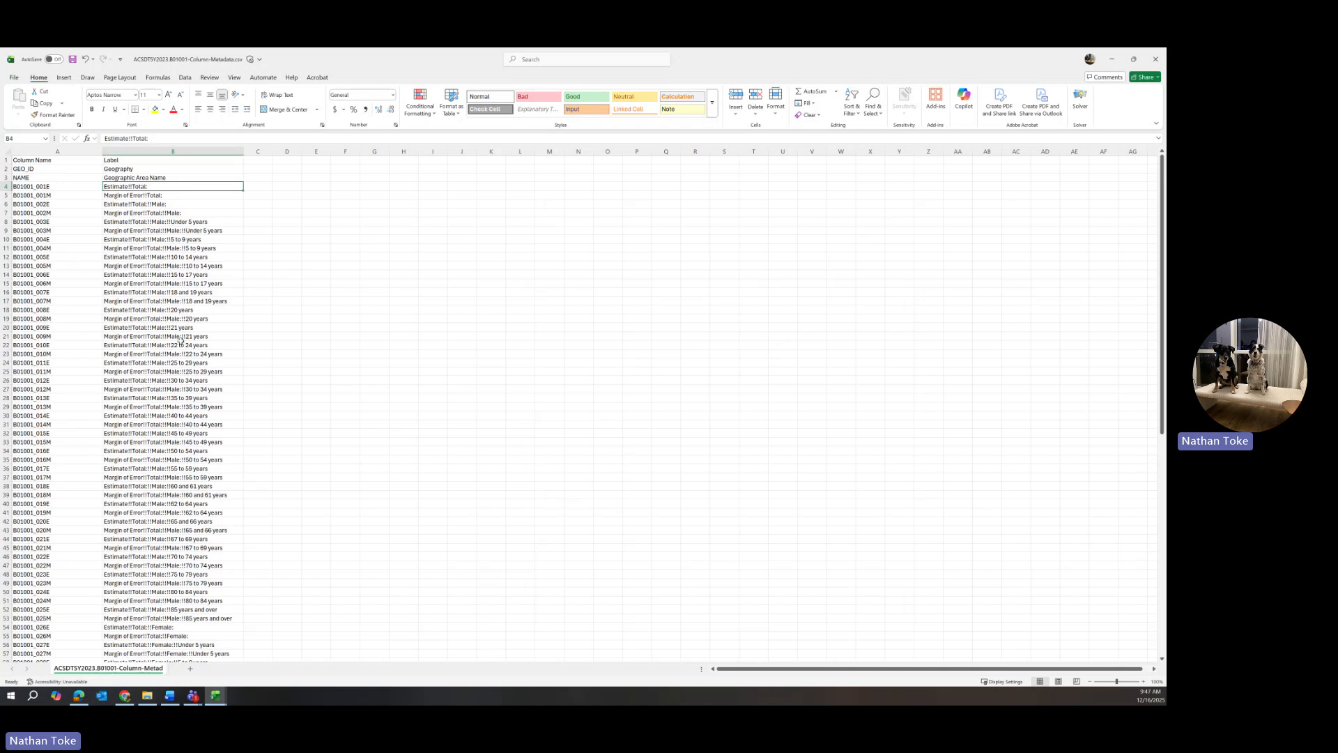
pyautogui.scroll(-4, 205, 409)
pyautogui.scroll(-3, 205, 409)
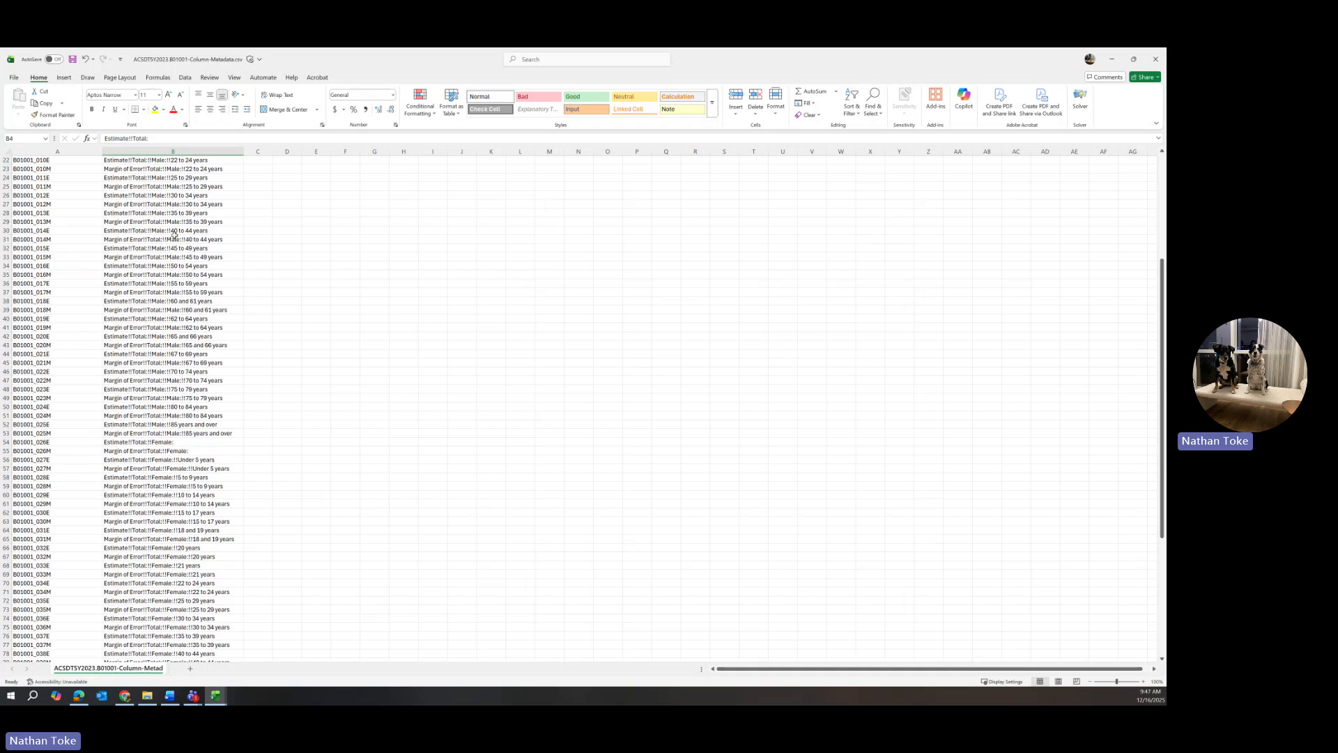
# Minimize the column metadata workbook and show the original ACSDT5Y2023.B01001-Data sheet in the data workbook
pyautogui.click(1115, 60)
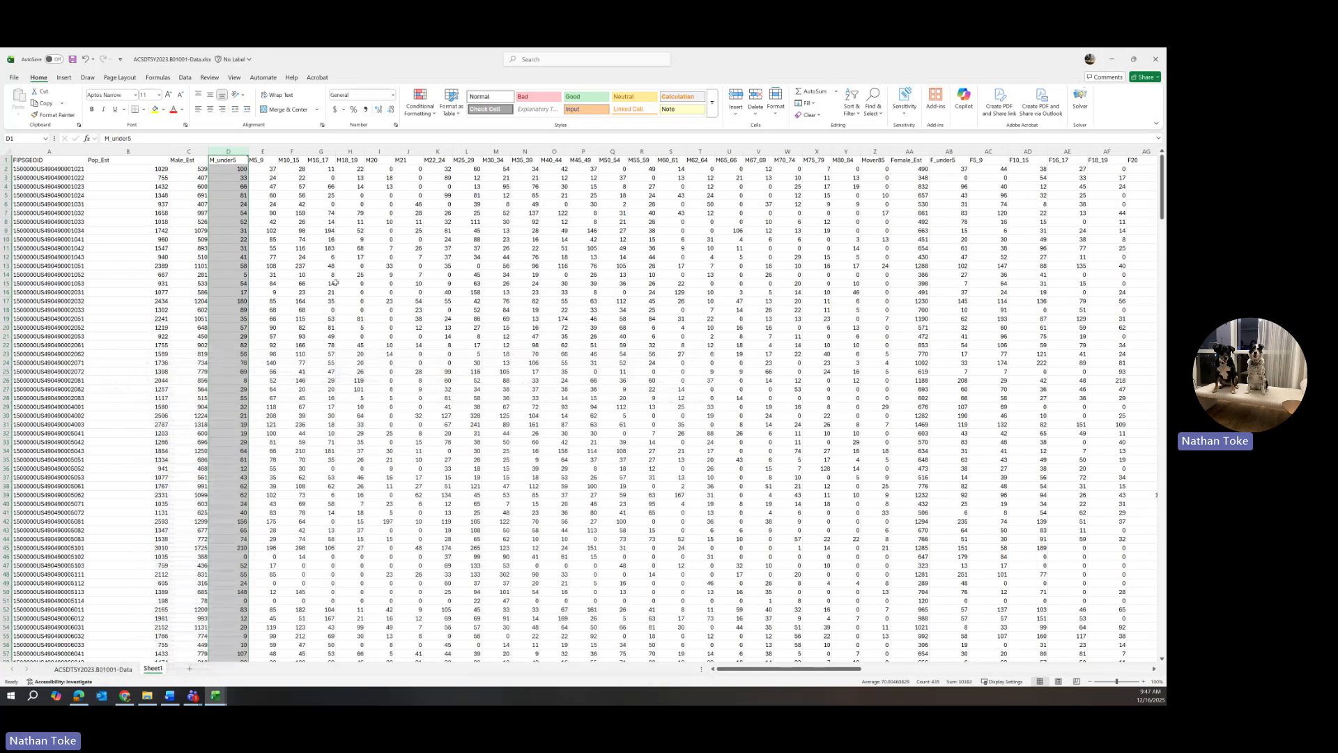
pyautogui.click(99, 671)
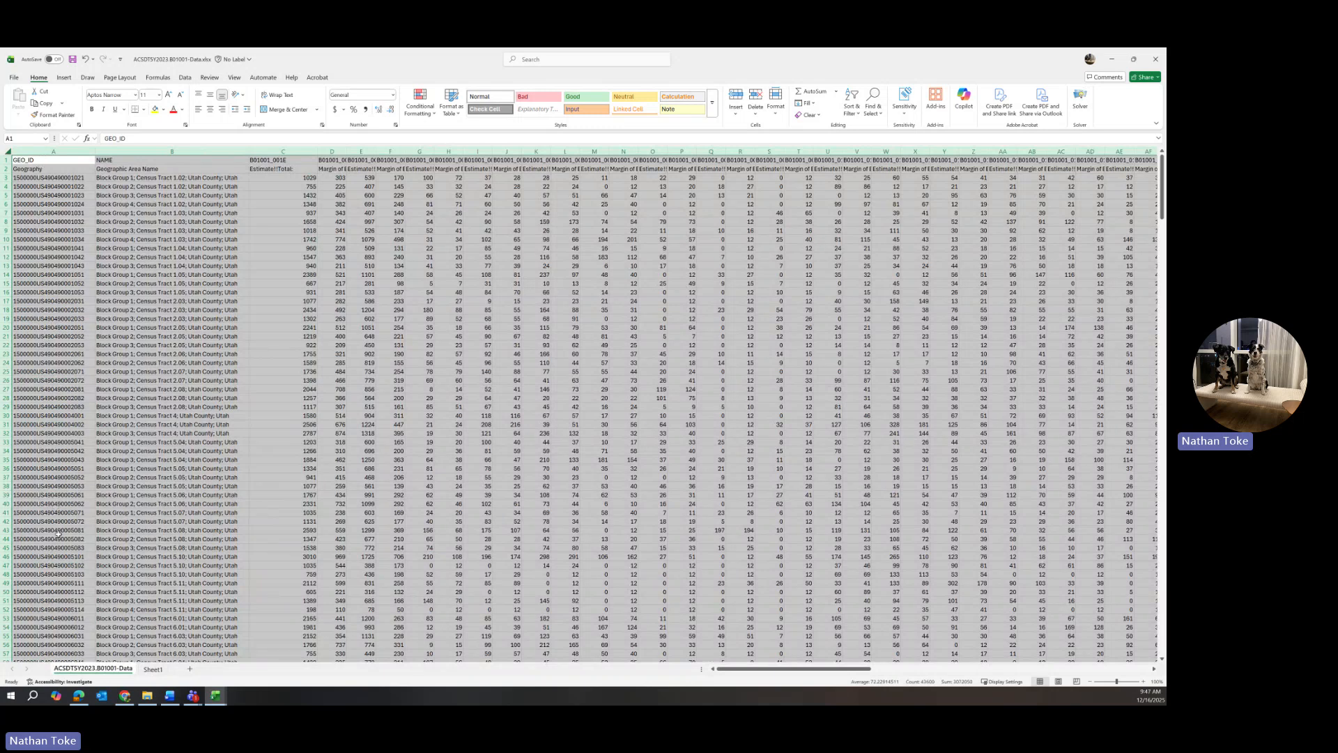
# Highlight the first block group's GEO_ID in cell A3 with a yellow fill
pyautogui.click(21, 179)
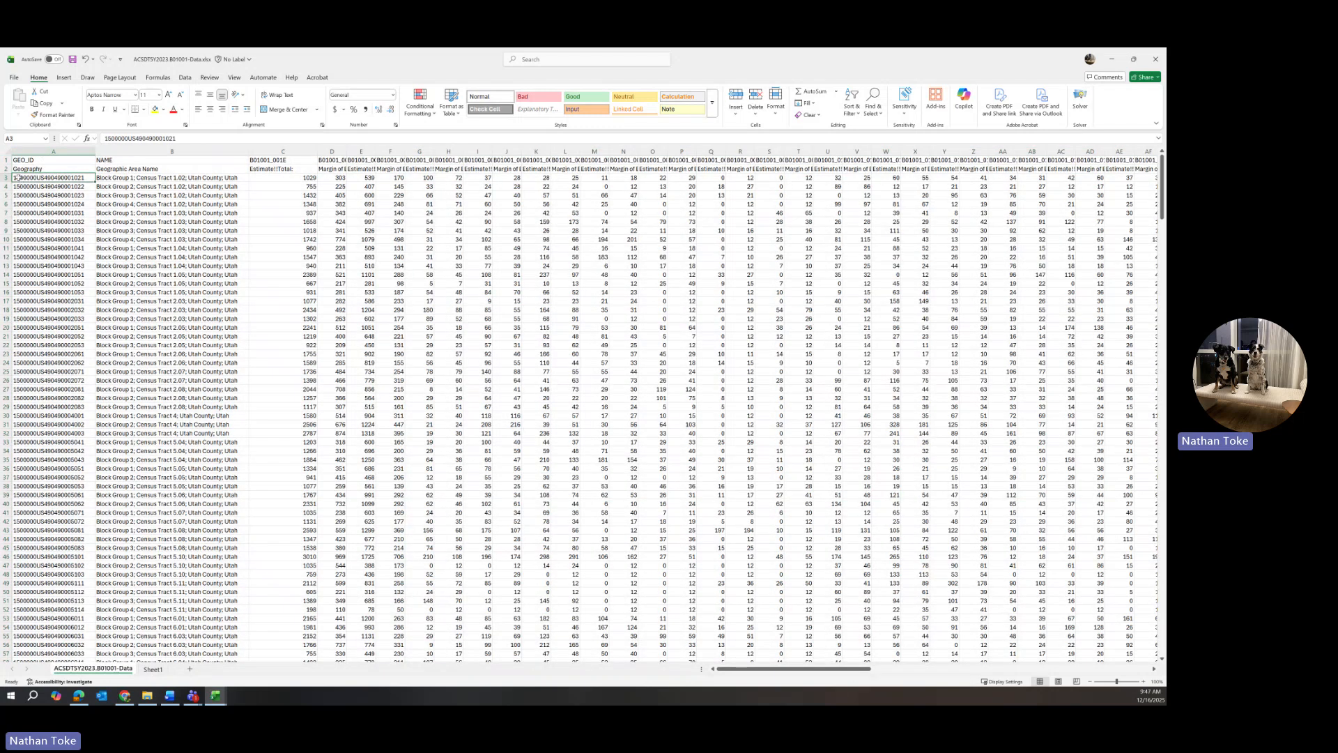
pyautogui.doubleClick(15, 178)
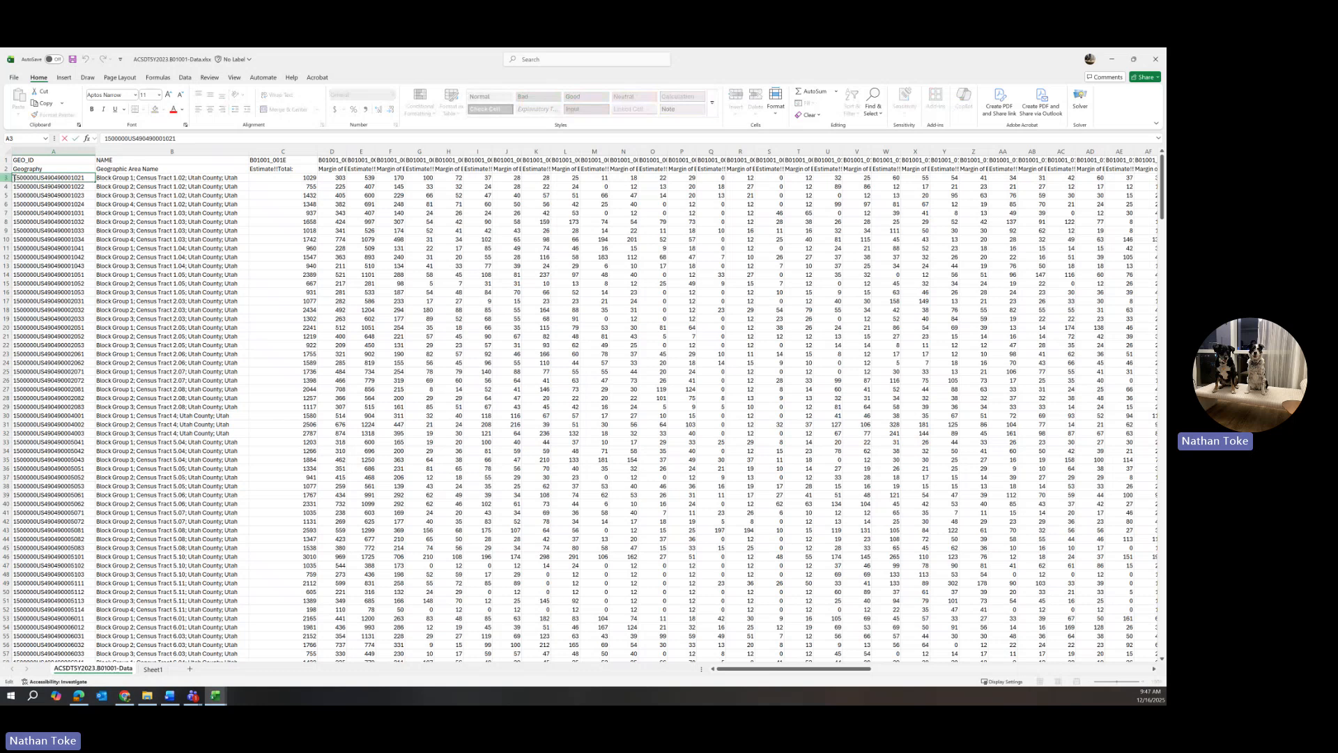
pyautogui.press('Escape')
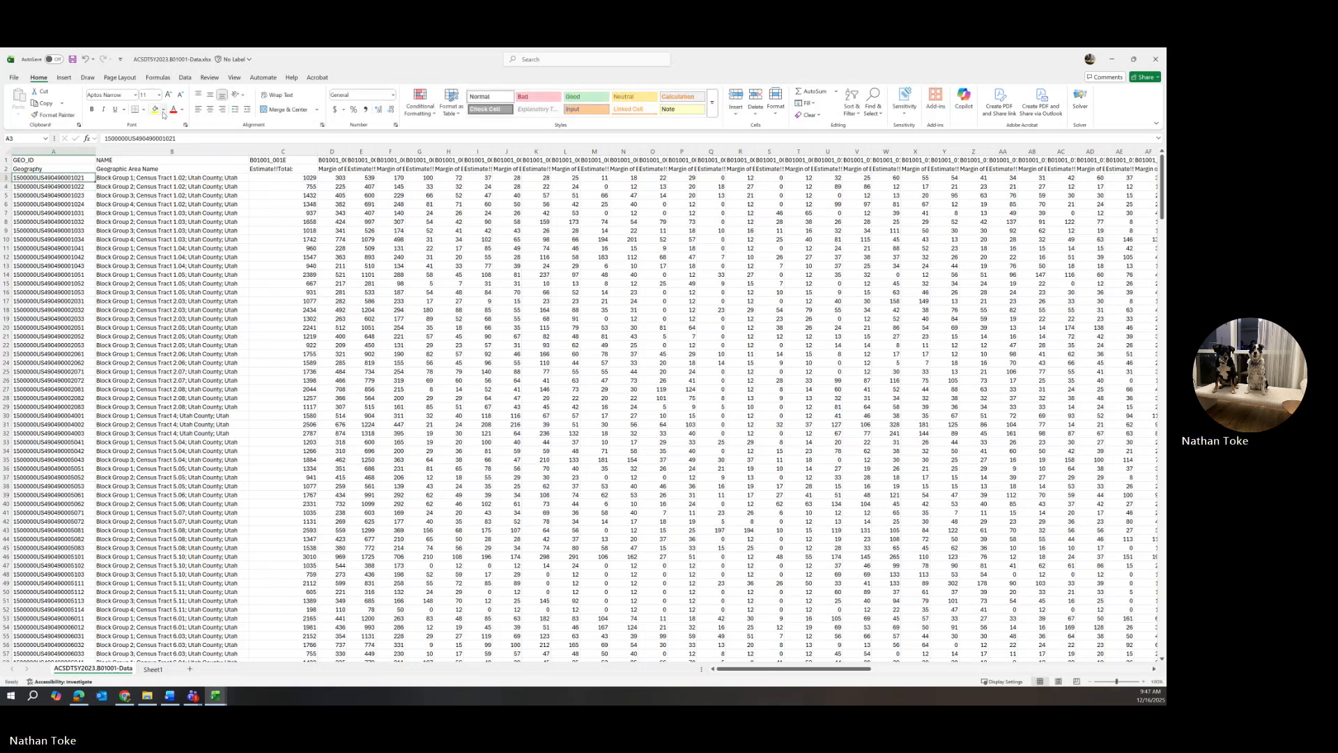
pyautogui.click(155, 110)
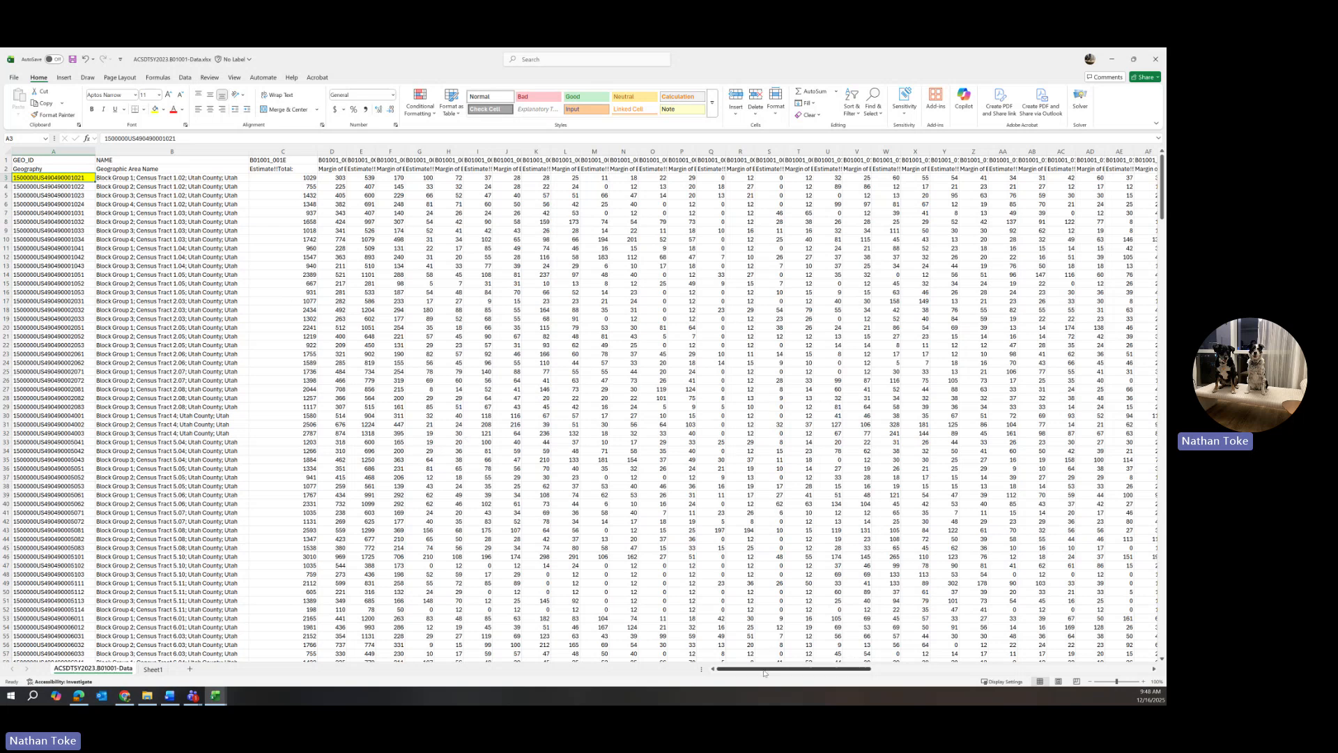
# Compare the two header rows of the ACSDT5Y2023.B01001-Data sheet with the single row of renamed headers in Sheet1
pyautogui.moveTo(764, 669); pyautogui.dragTo(419, 660)
pyautogui.click(157, 670)
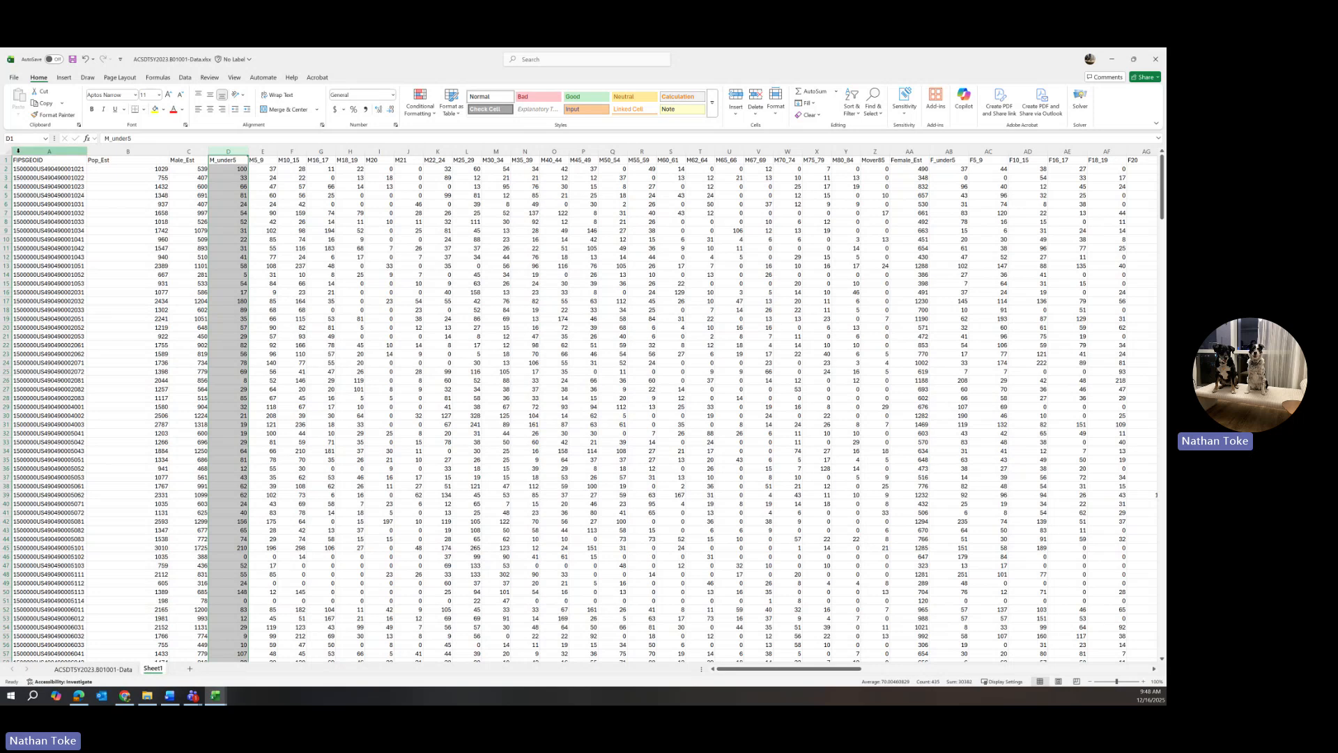
pyautogui.click(110, 673)
pyautogui.click(7, 161)
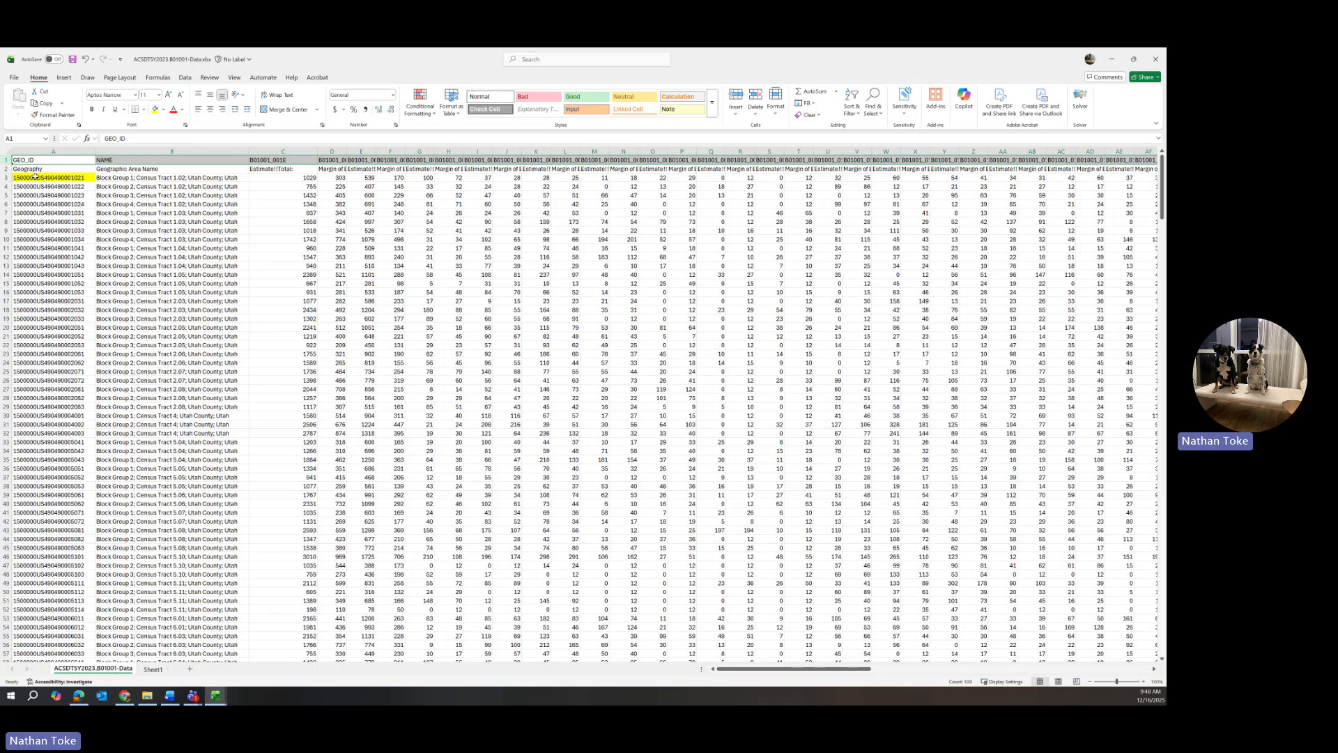
pyautogui.click(5, 168)
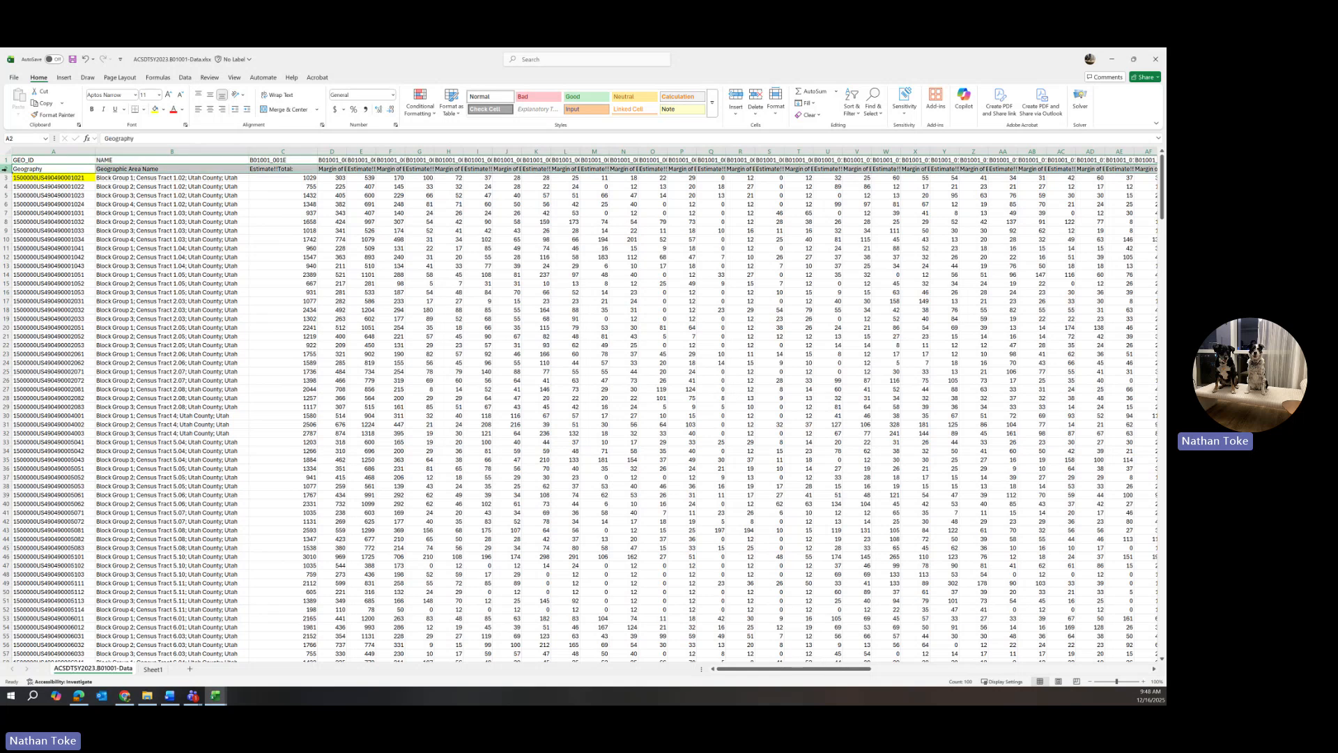
pyautogui.click(152, 670)
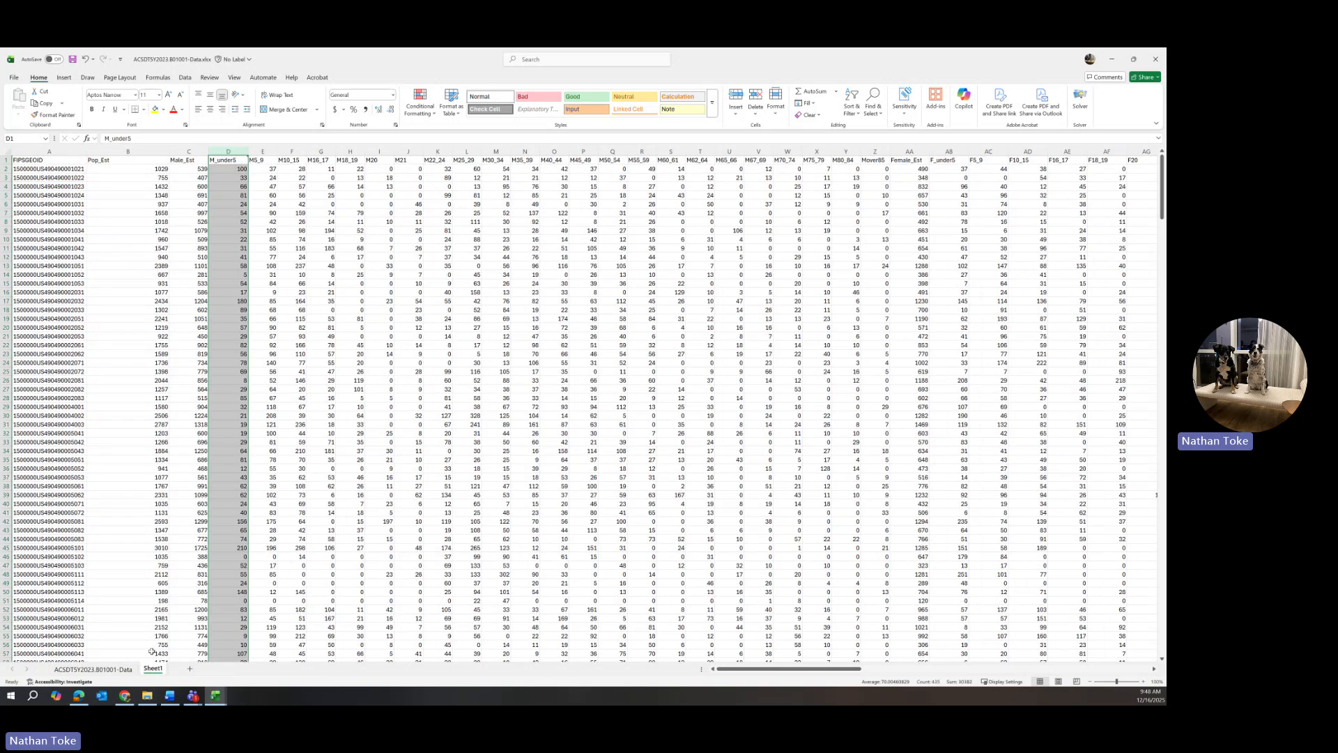
pyautogui.click(310, 294)
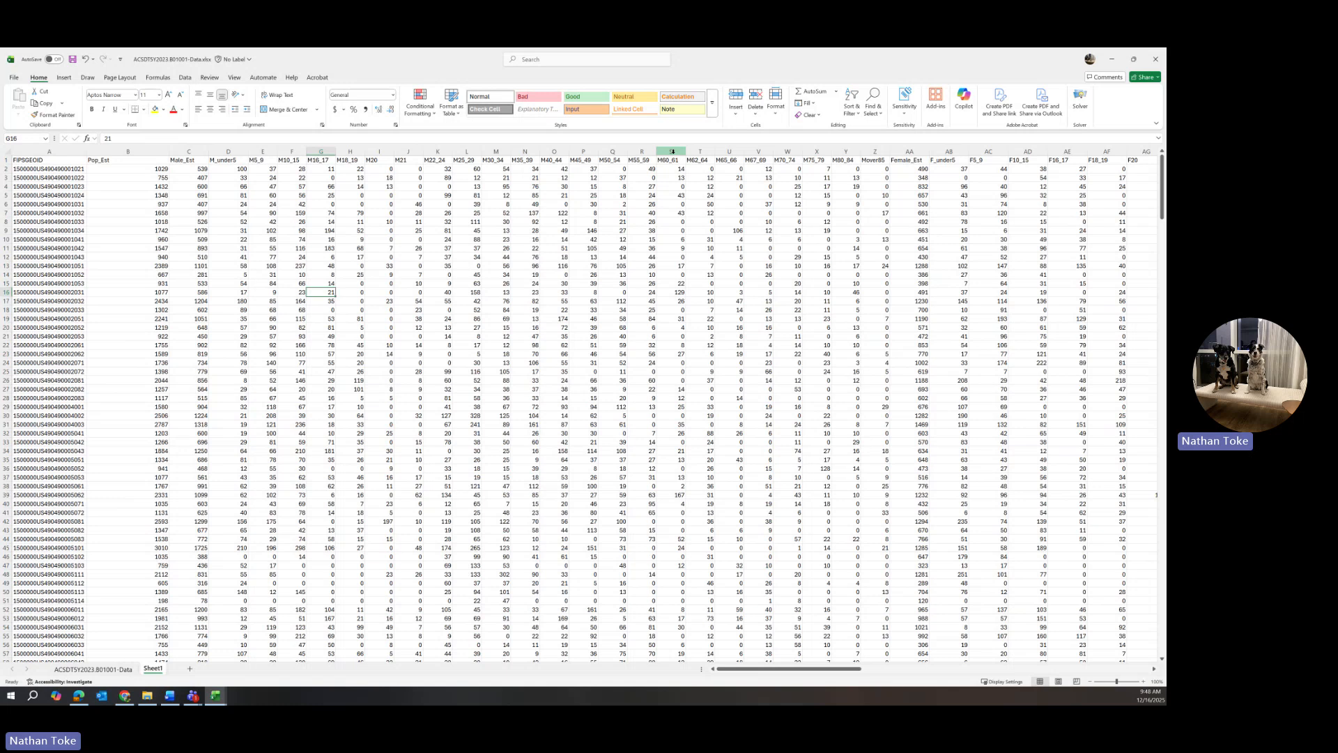
# Point out margin-of-error columns D, F and H in the original data sheet, then review Sheet1's estimate-only columns through Female_Est
pyautogui.click(112, 672)
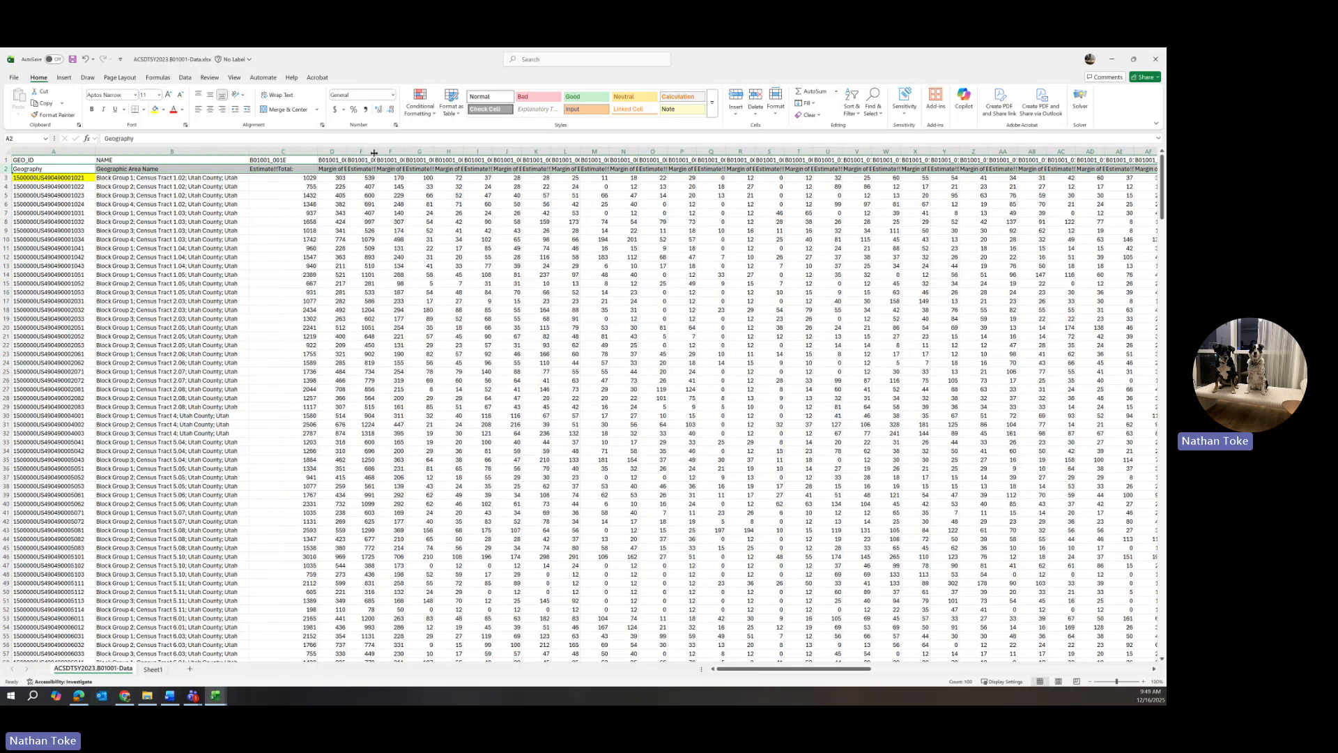
pyautogui.click(341, 150)
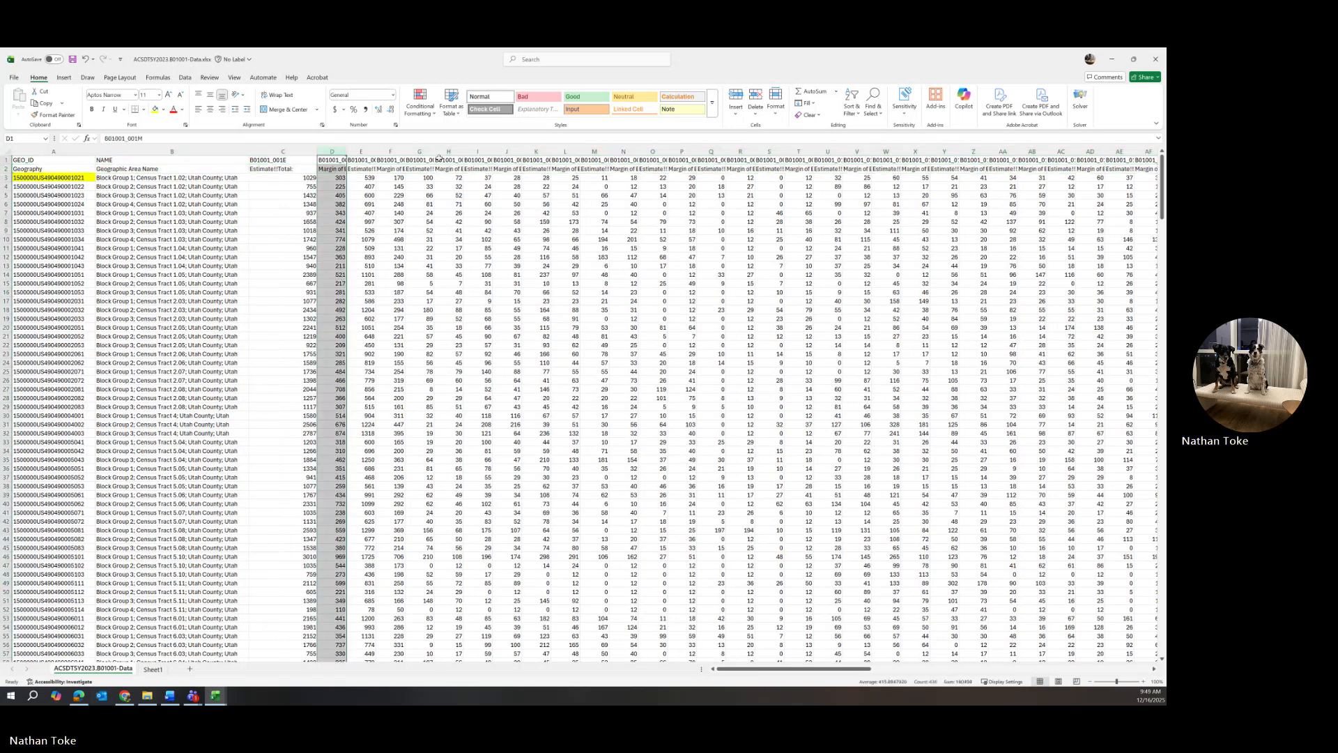
pyautogui.click(395, 151)
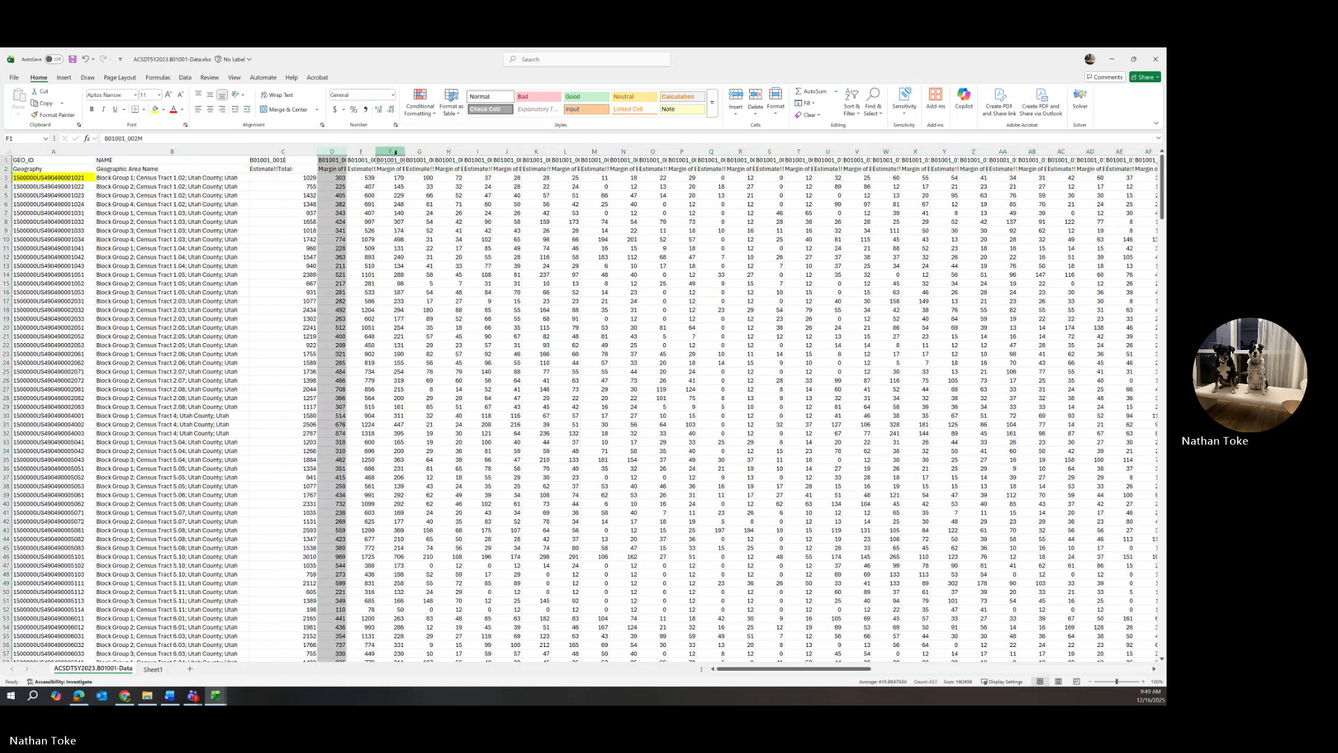
pyautogui.keyDown('ctrl'); pyautogui.click(449, 151); pyautogui.keyUp('ctrl')
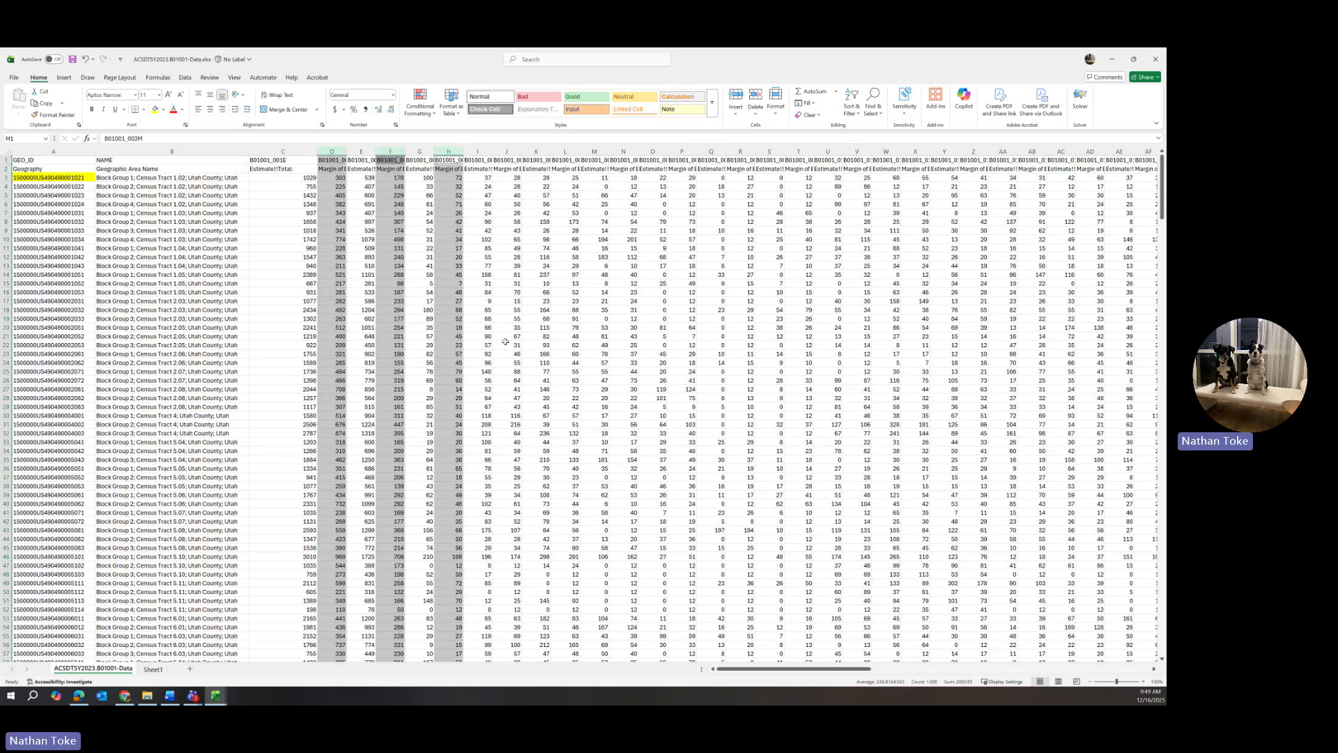
pyautogui.click(153, 668)
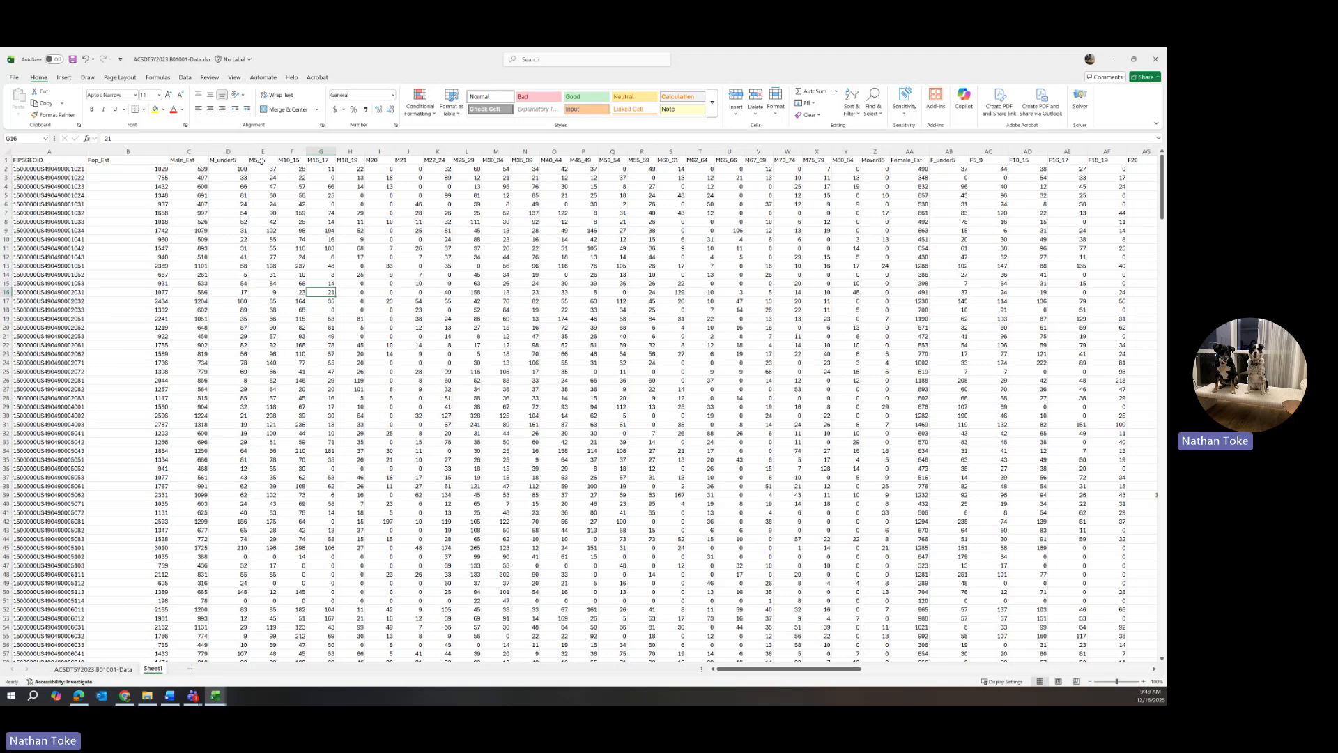
pyautogui.click(909, 170)
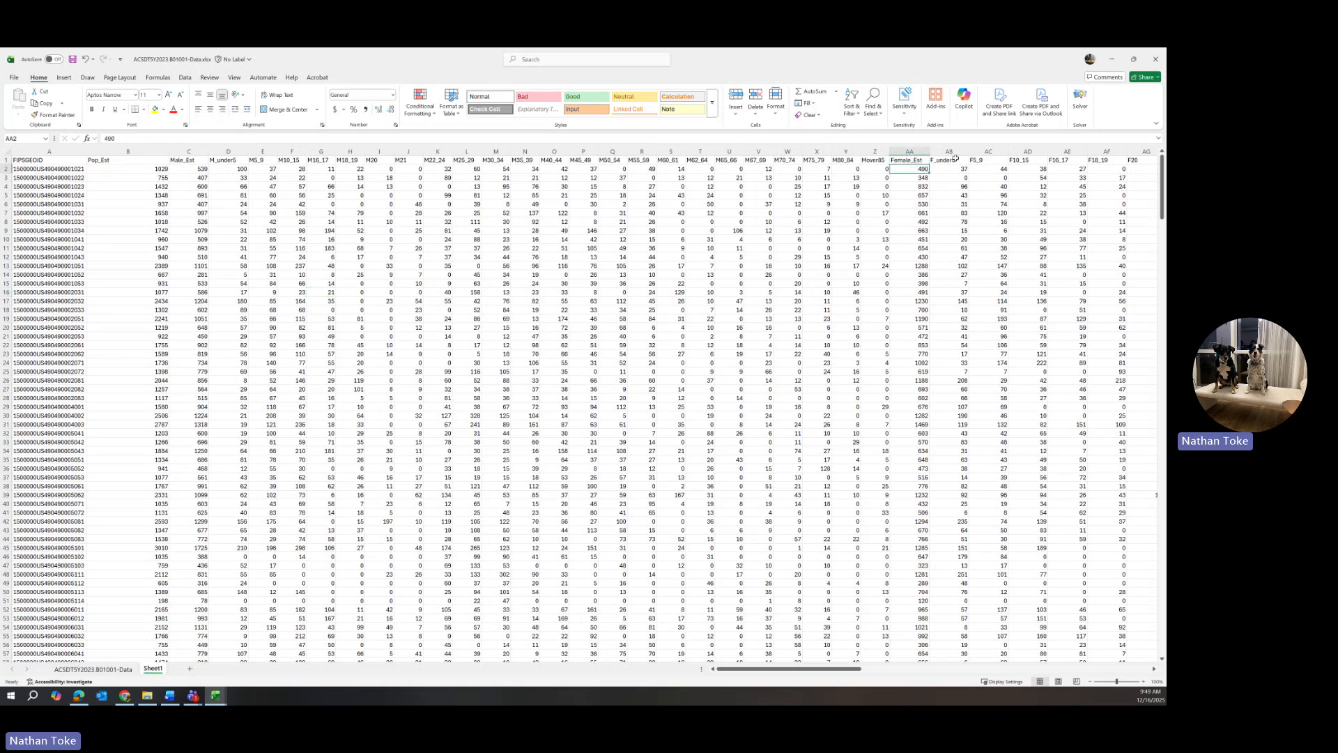
# Narrow the Pop_Est column in Sheet1 and insert a blank column before Male_Est
pyautogui.moveTo(811, 669); pyautogui.dragTo(676, 690)
pyautogui.moveTo(168, 150); pyautogui.dragTo(109, 150)
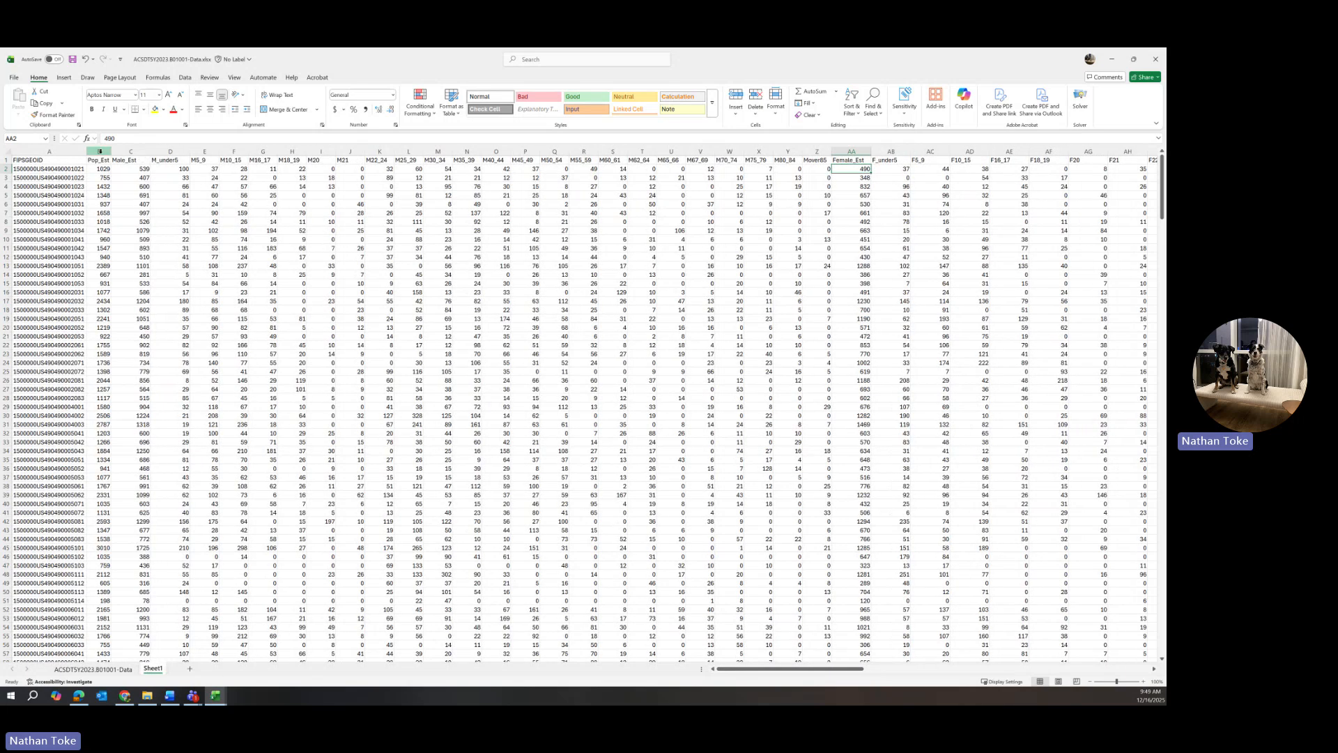
pyautogui.rightClick(131, 152)
pyautogui.click(155, 242)
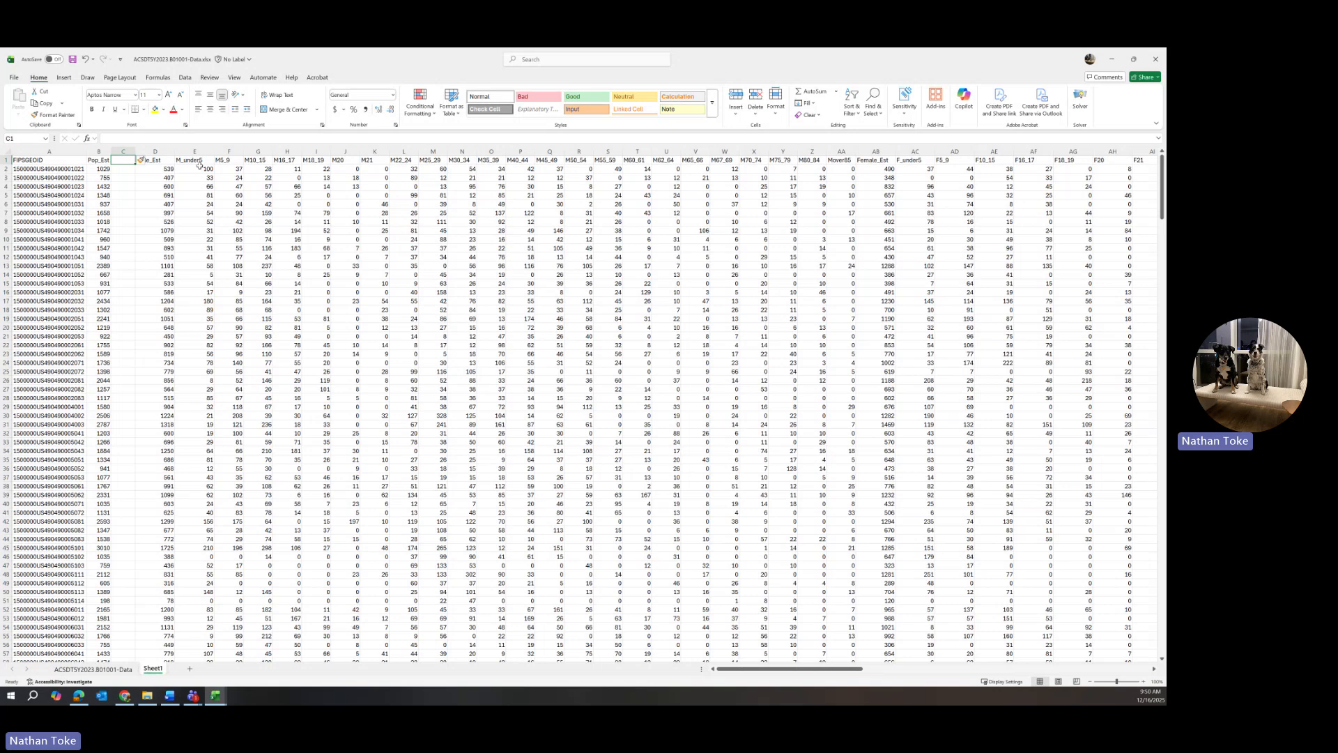
# Enter the header PctM_Workingage in C1 and fit column C to its contents
pyautogui.click(126, 196)
pyautogui.click(125, 161)
pyautogui.doubleClick(120, 159)
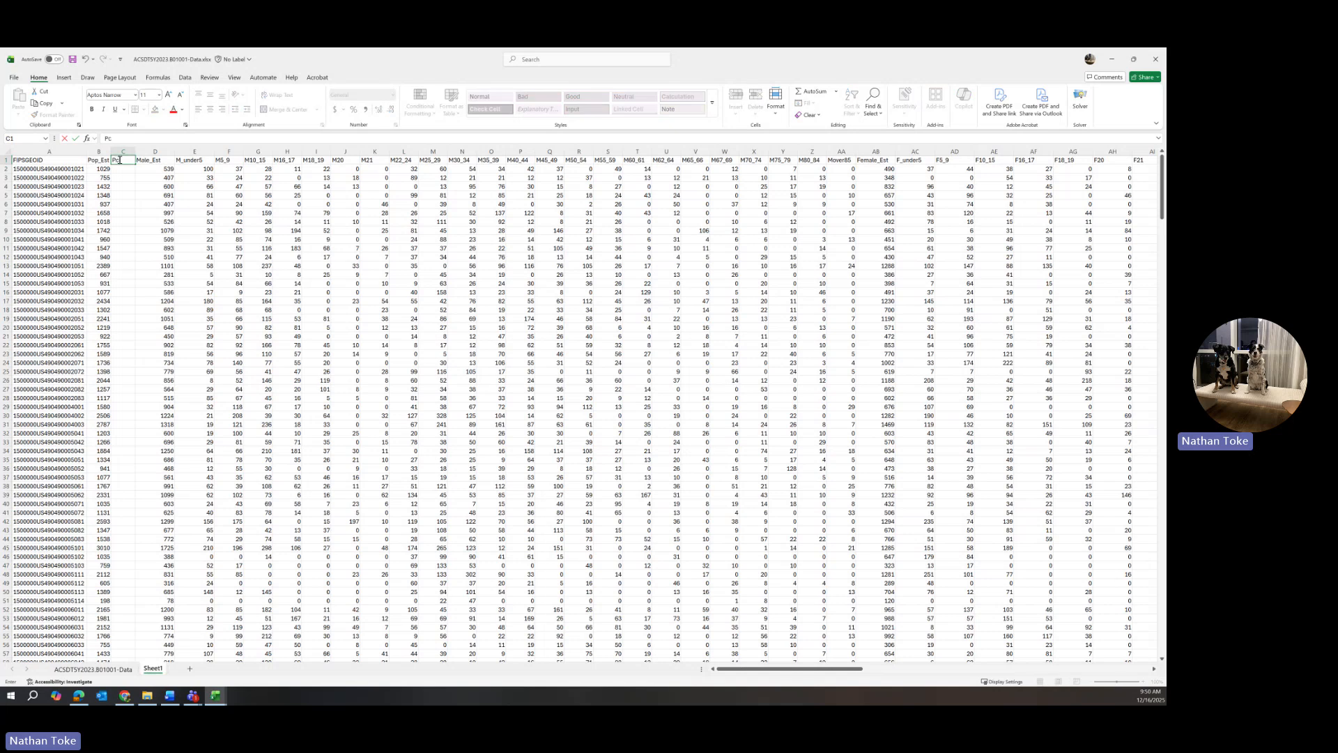
pyautogui.write('Pct')
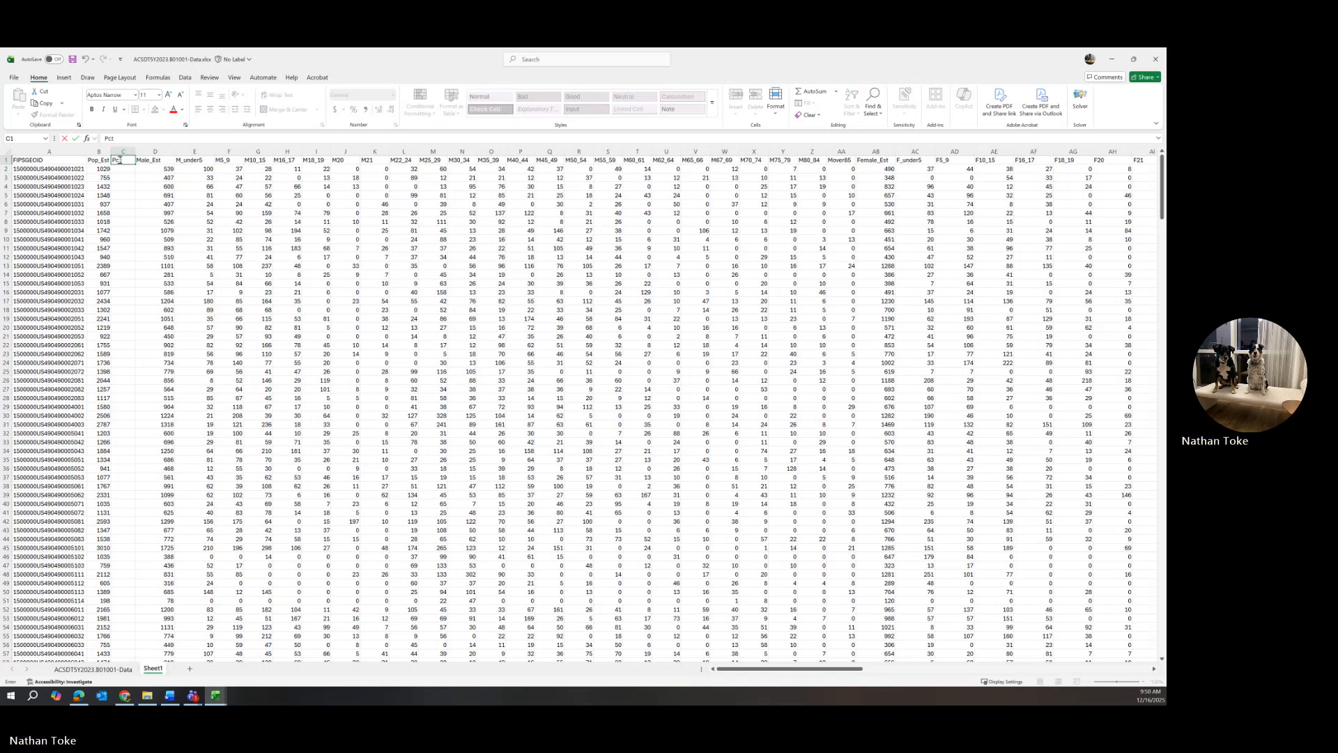
pyautogui.write('M_Working')
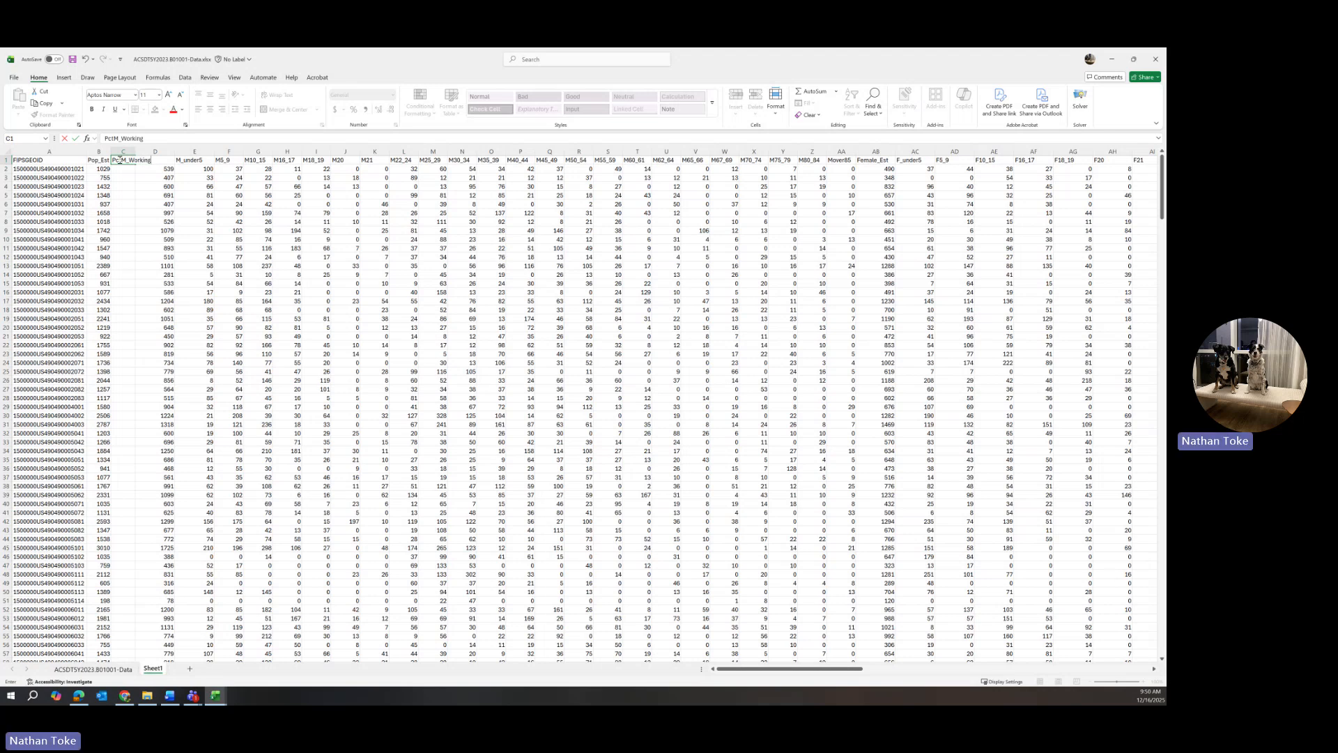
pyautogui.write('age')
pyautogui.click(159, 220)
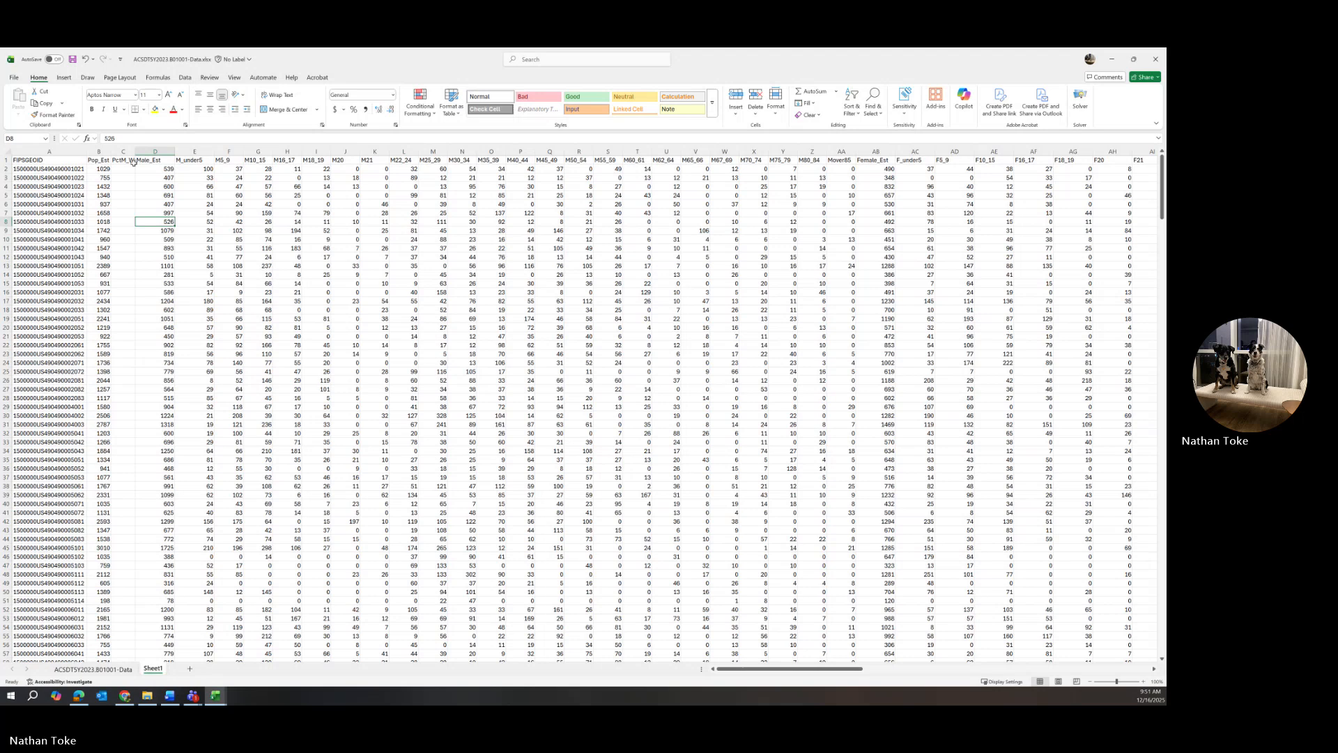
pyautogui.doubleClick(135, 148)
# Try to calculate the first block group's working-age male share in C2 with the formula =(I2:U2)/D2
pyautogui.click(148, 169)
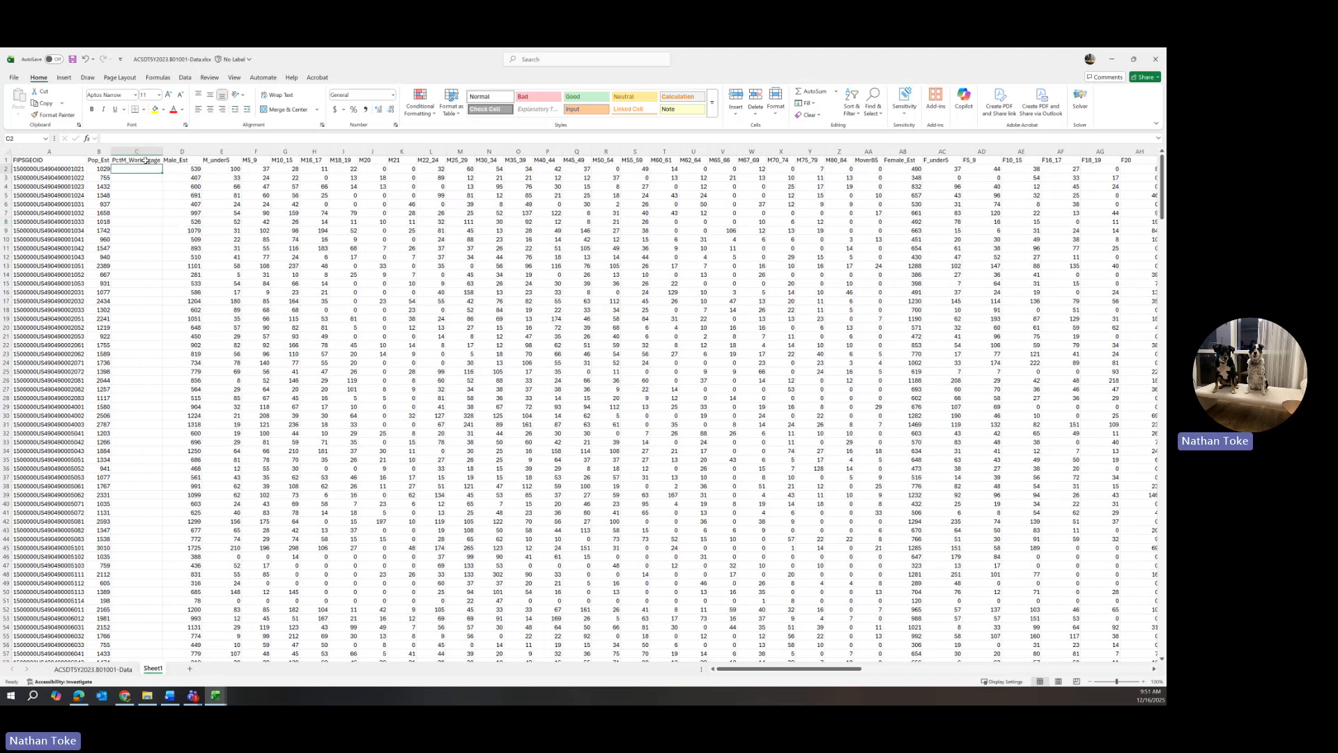
pyautogui.write('=')
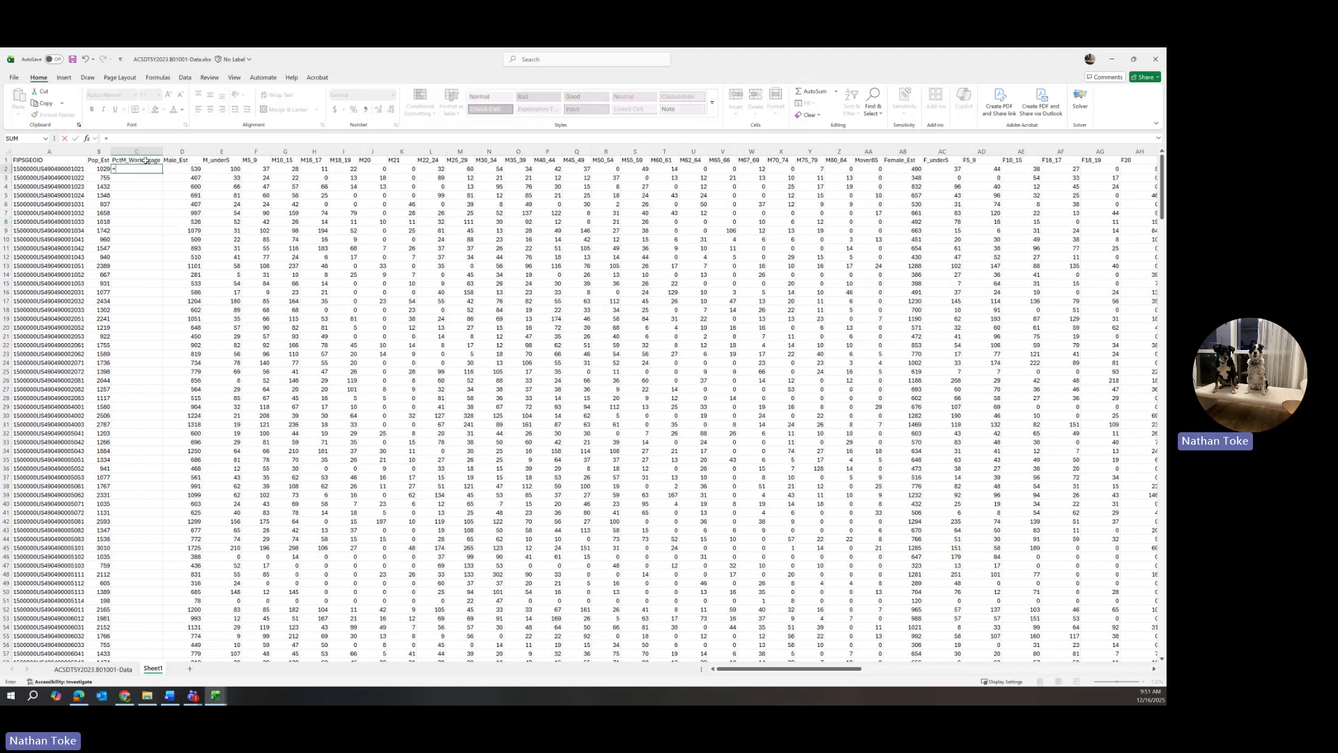
pyautogui.write('(')
pyautogui.click(344, 169)
pyautogui.moveTo(345, 168); pyautogui.dragTo(682, 167)
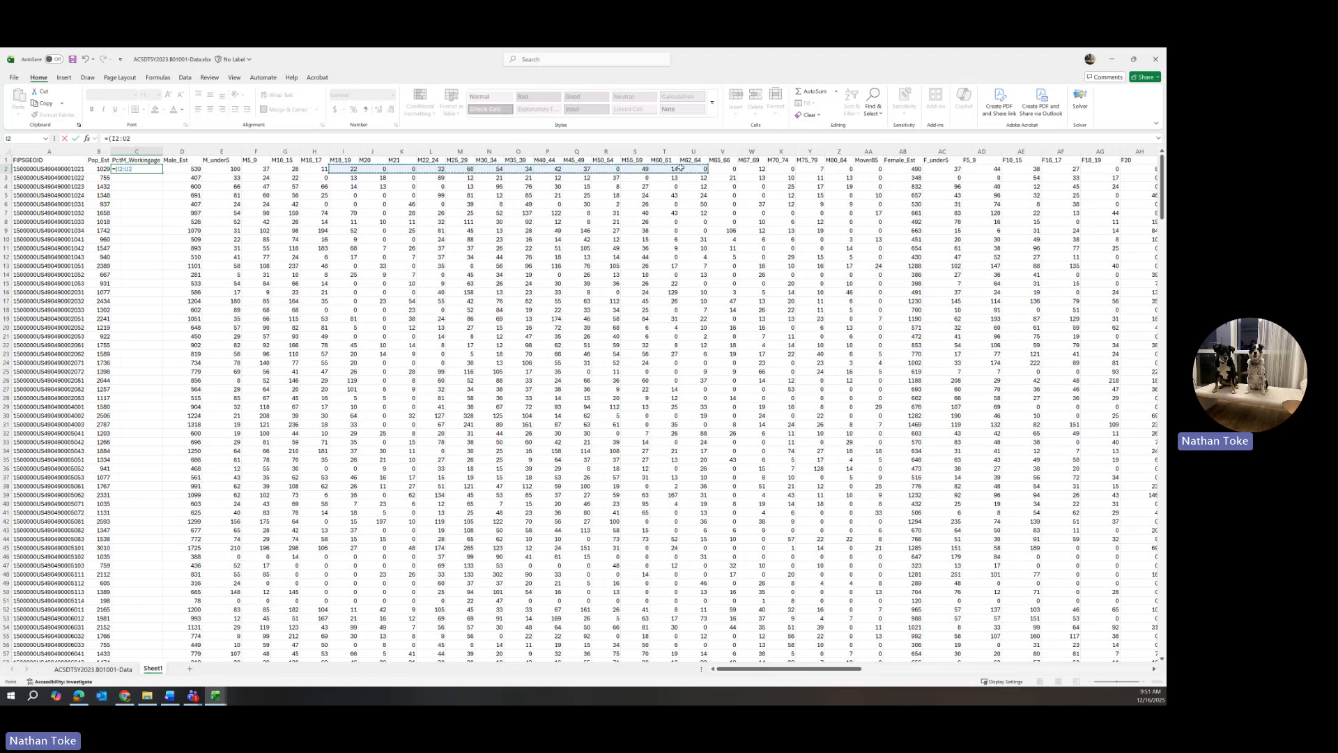
pyautogui.write(')')
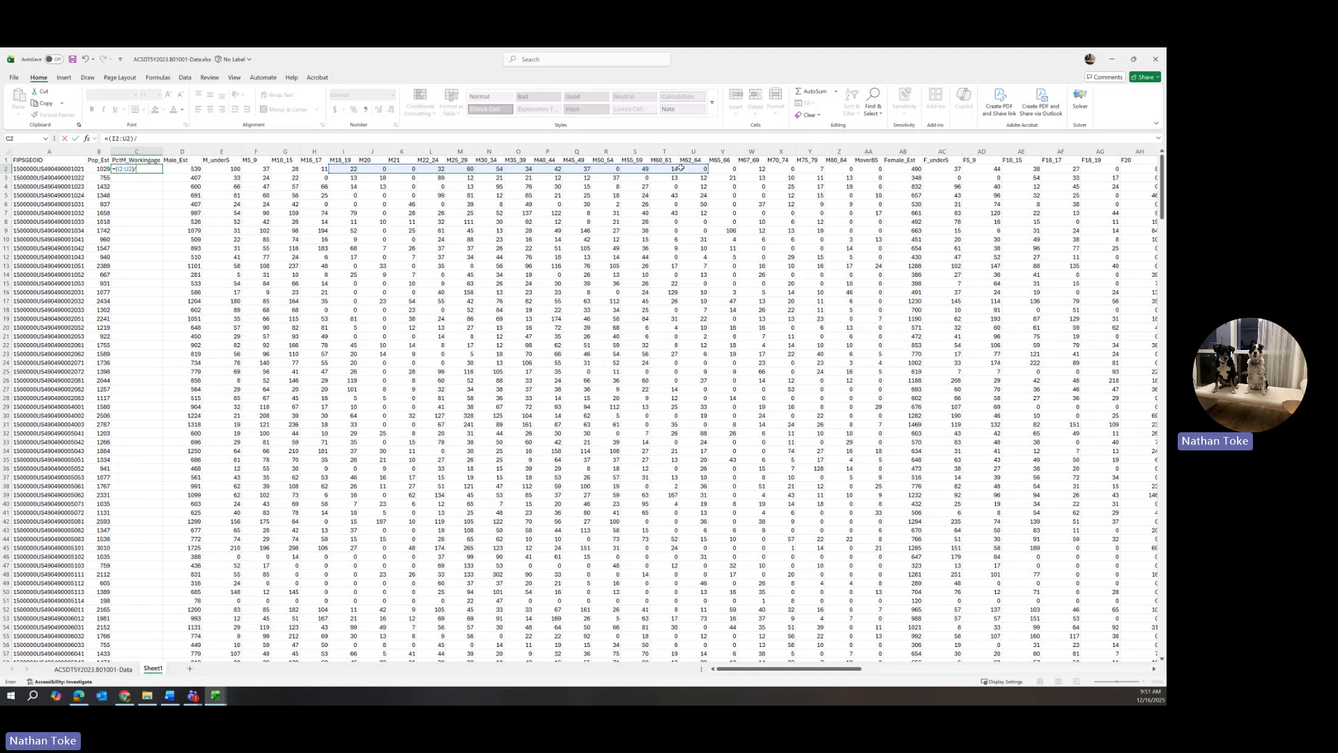
pyautogui.write('/')
pyautogui.click(198, 170)
pyautogui.press('Return')
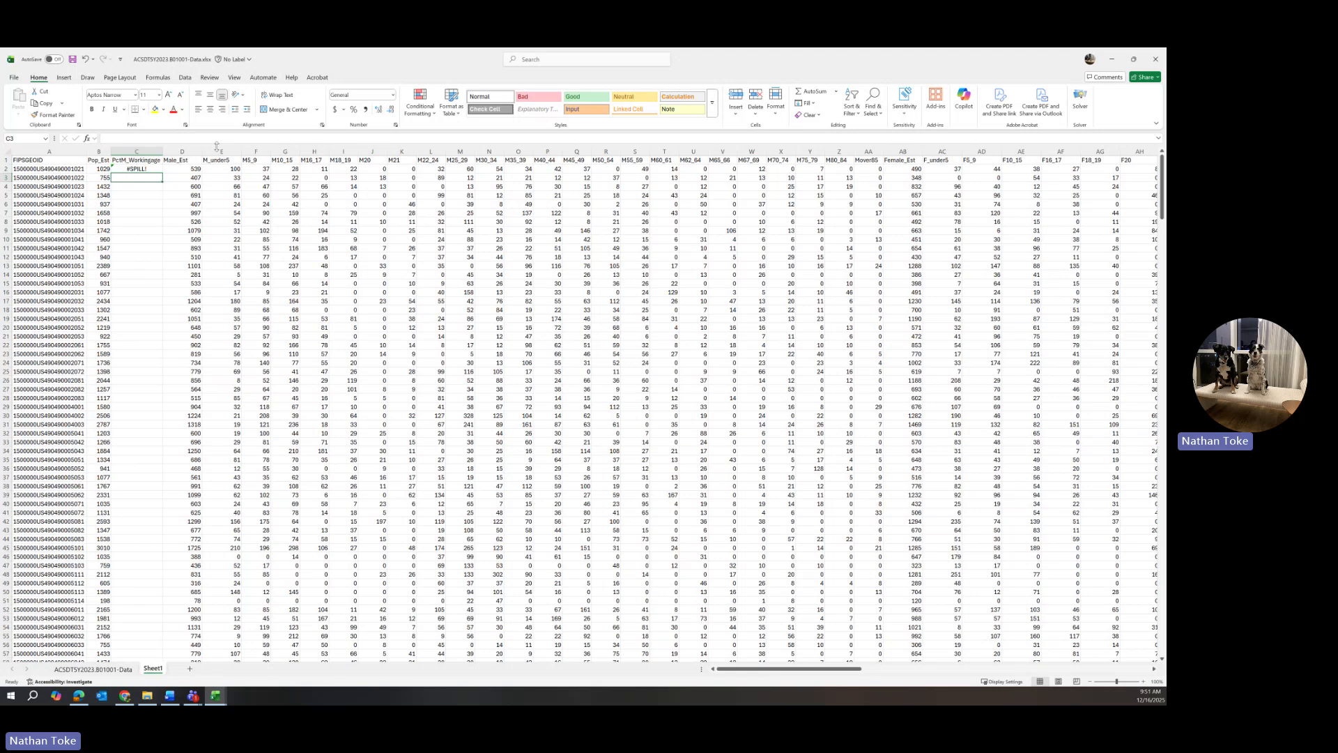
pyautogui.click(131, 168)
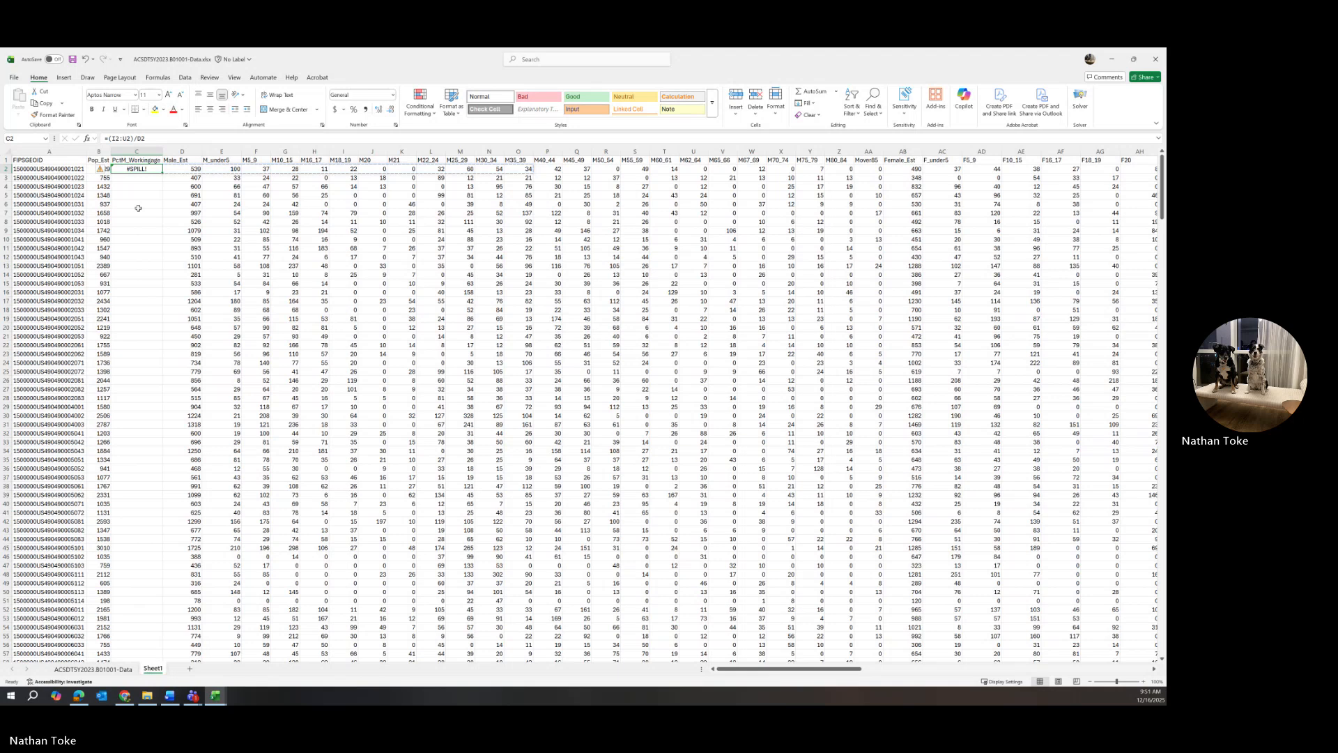
pyautogui.click(155, 138)
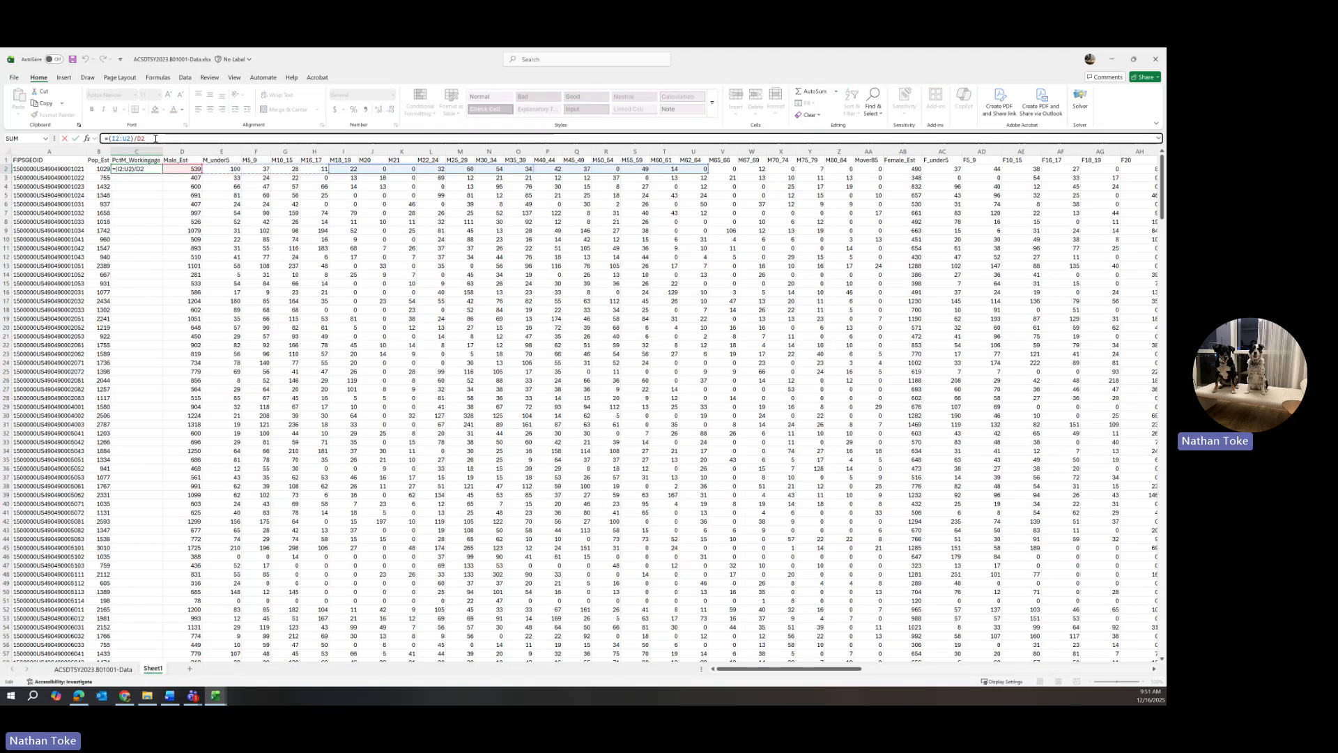
pyautogui.moveTo(154, 139); pyautogui.dragTo(110, 138)
pyautogui.write('(')
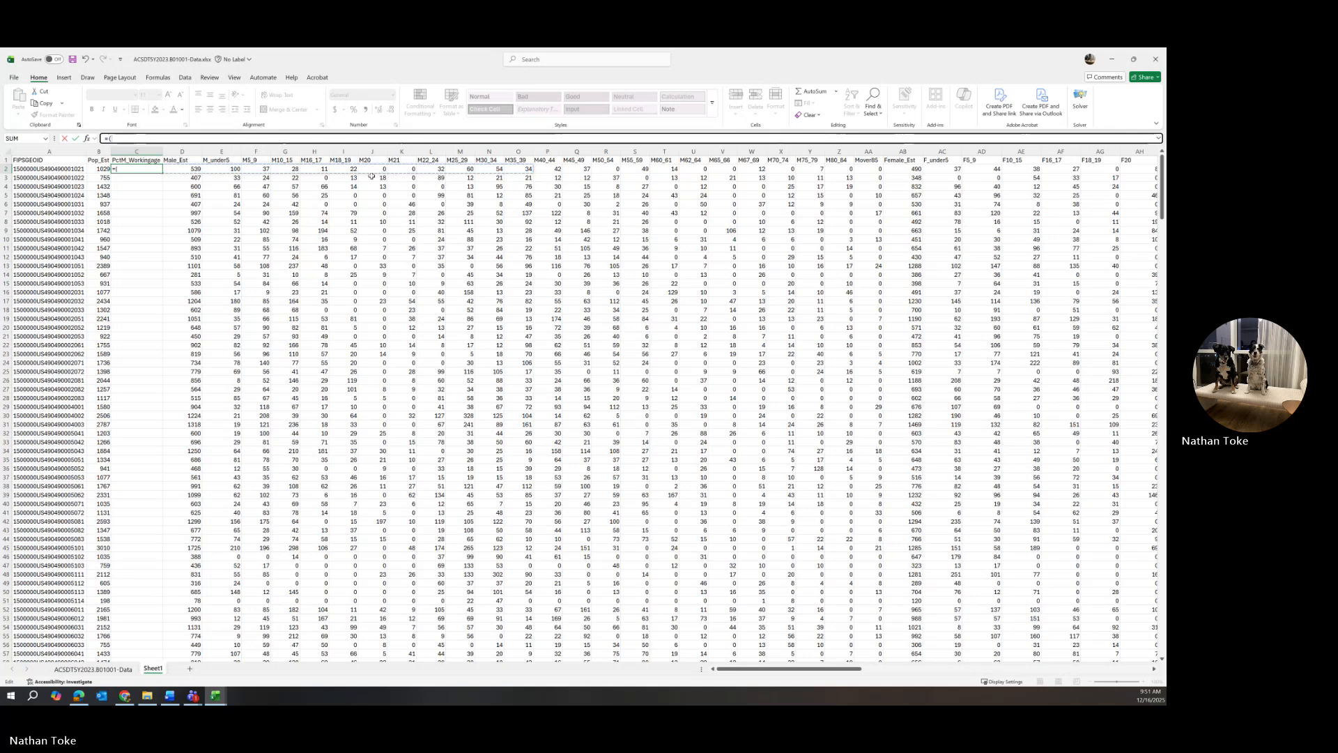
pyautogui.write('sum(')
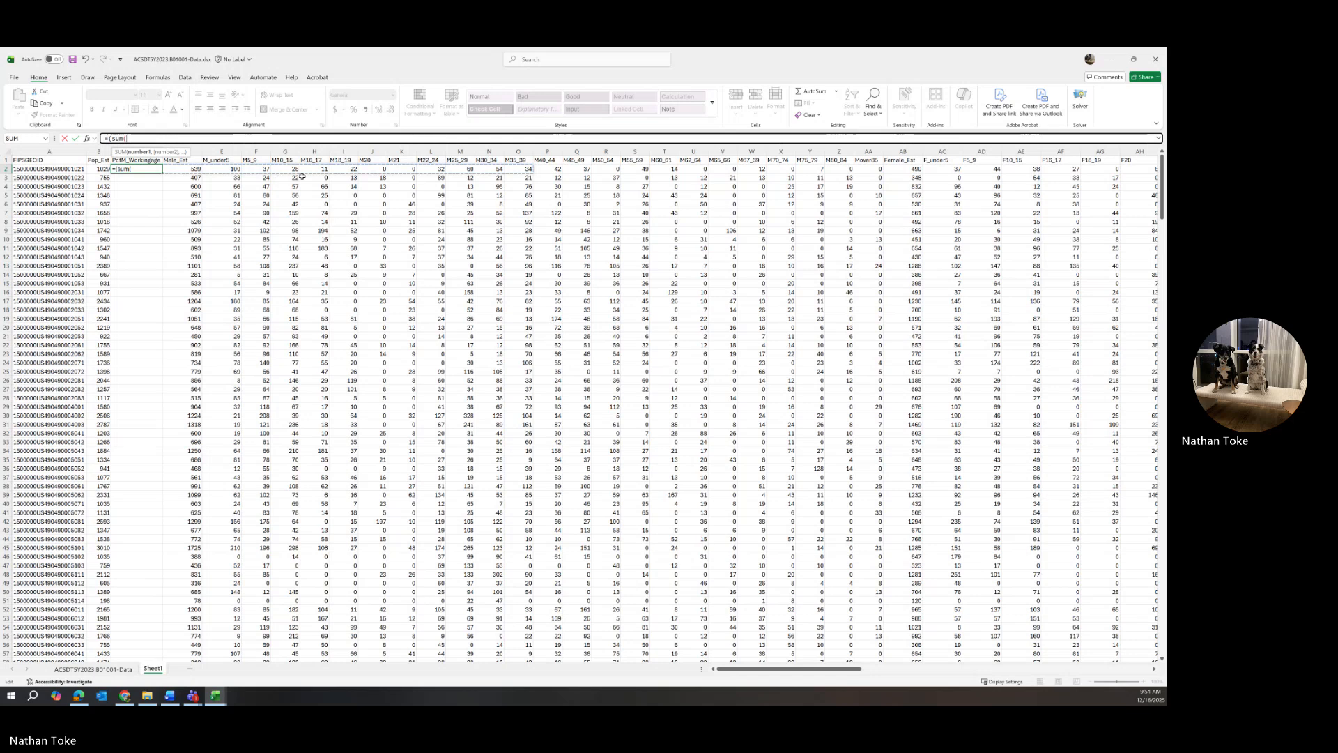
pyautogui.click(110, 138)
pyautogui.press('BackSpace')
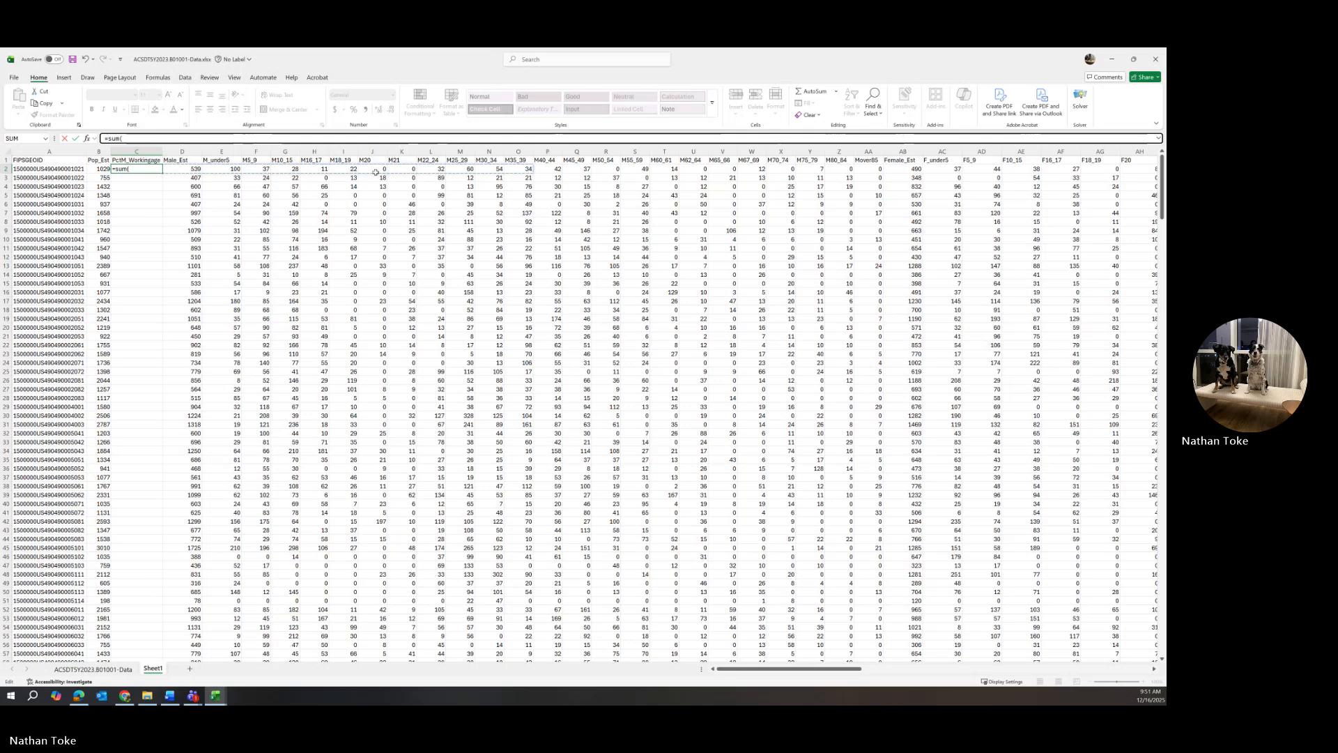
pyautogui.moveTo(347, 170); pyautogui.dragTo(704, 171)
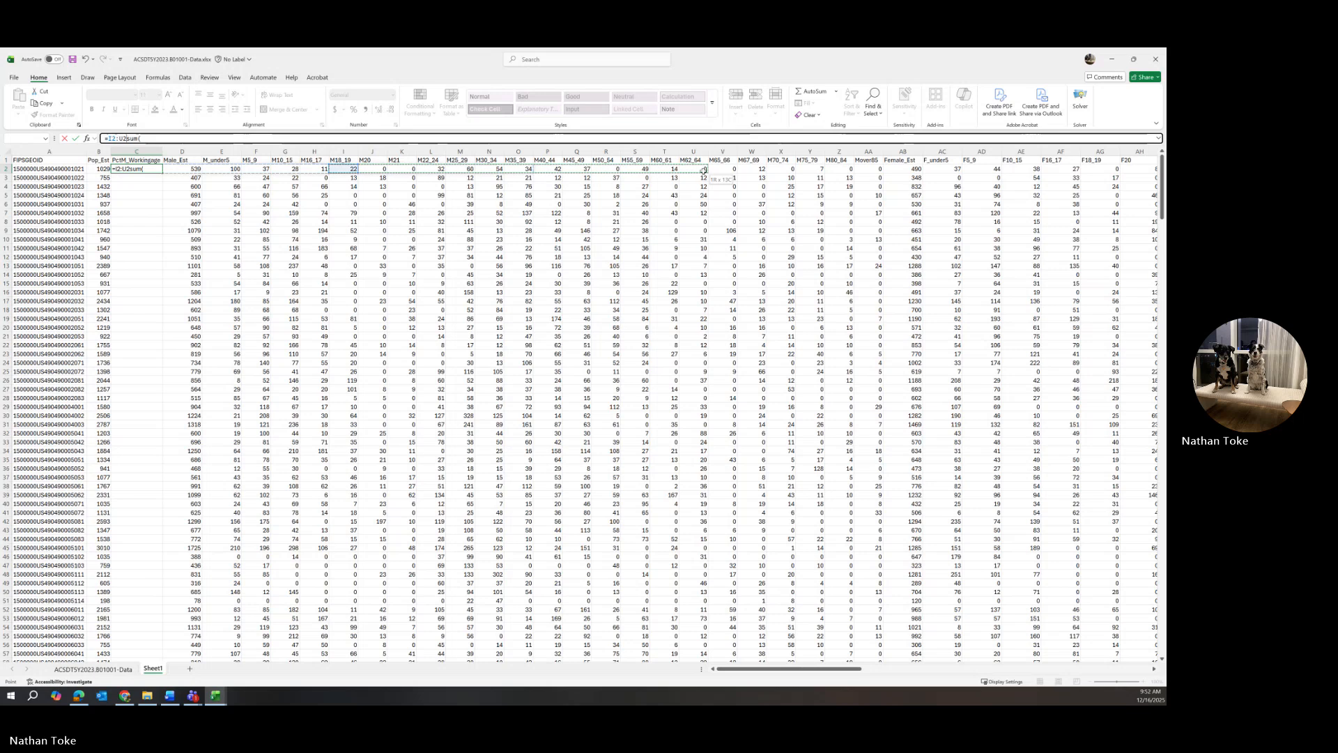
pyautogui.moveTo(704, 171); pyautogui.dragTo(704, 170)
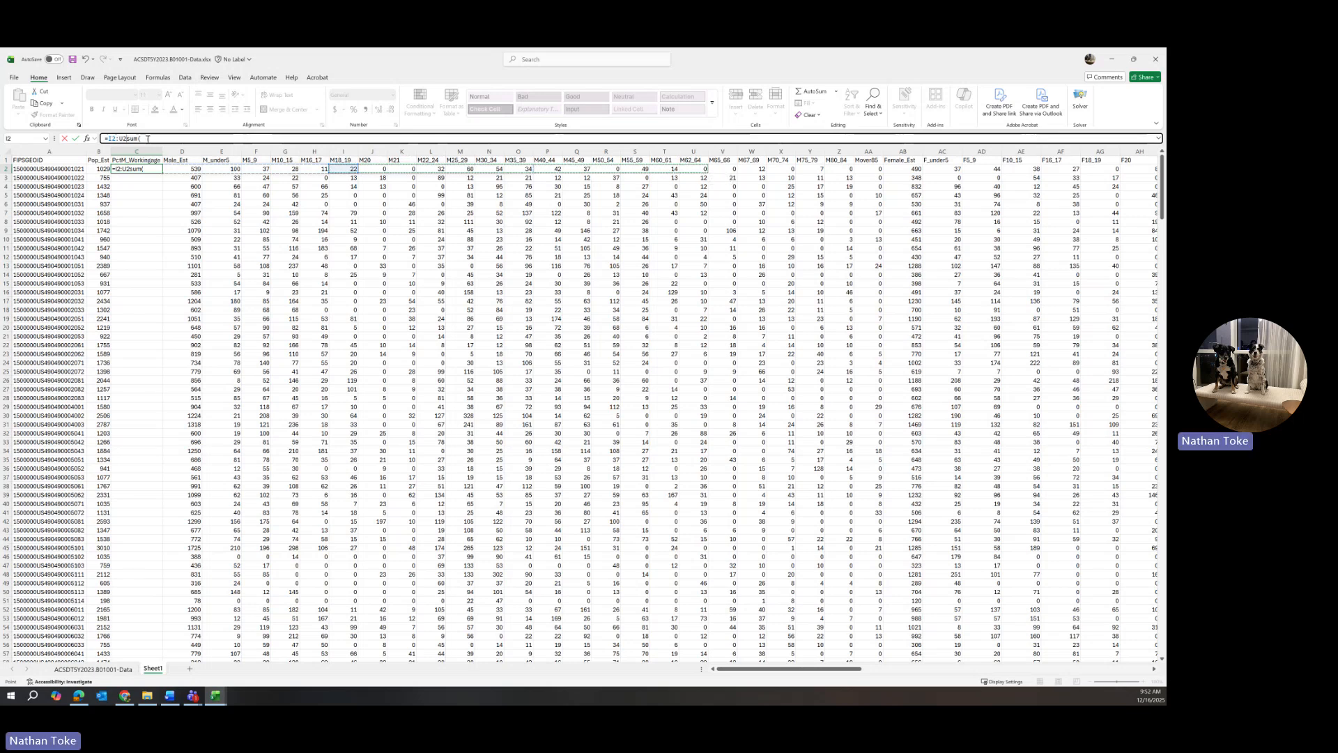
# Calculate the first block group's working-age male share in C2 with the formula =Sum(I2:U2)/D2
pyautogui.moveTo(148, 139); pyautogui.dragTo(97, 139)
pyautogui.write('=Sum(')
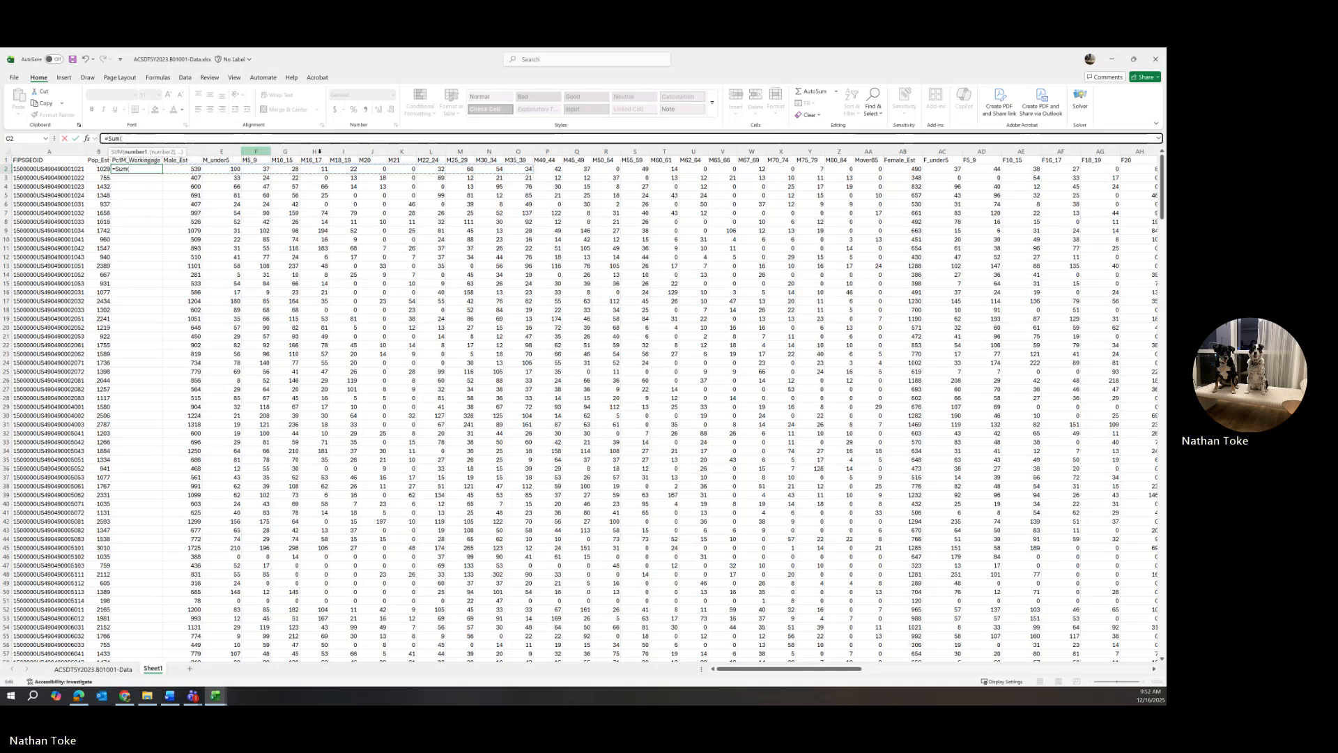
pyautogui.click(356, 169)
pyautogui.moveTo(358, 169); pyautogui.dragTo(684, 167)
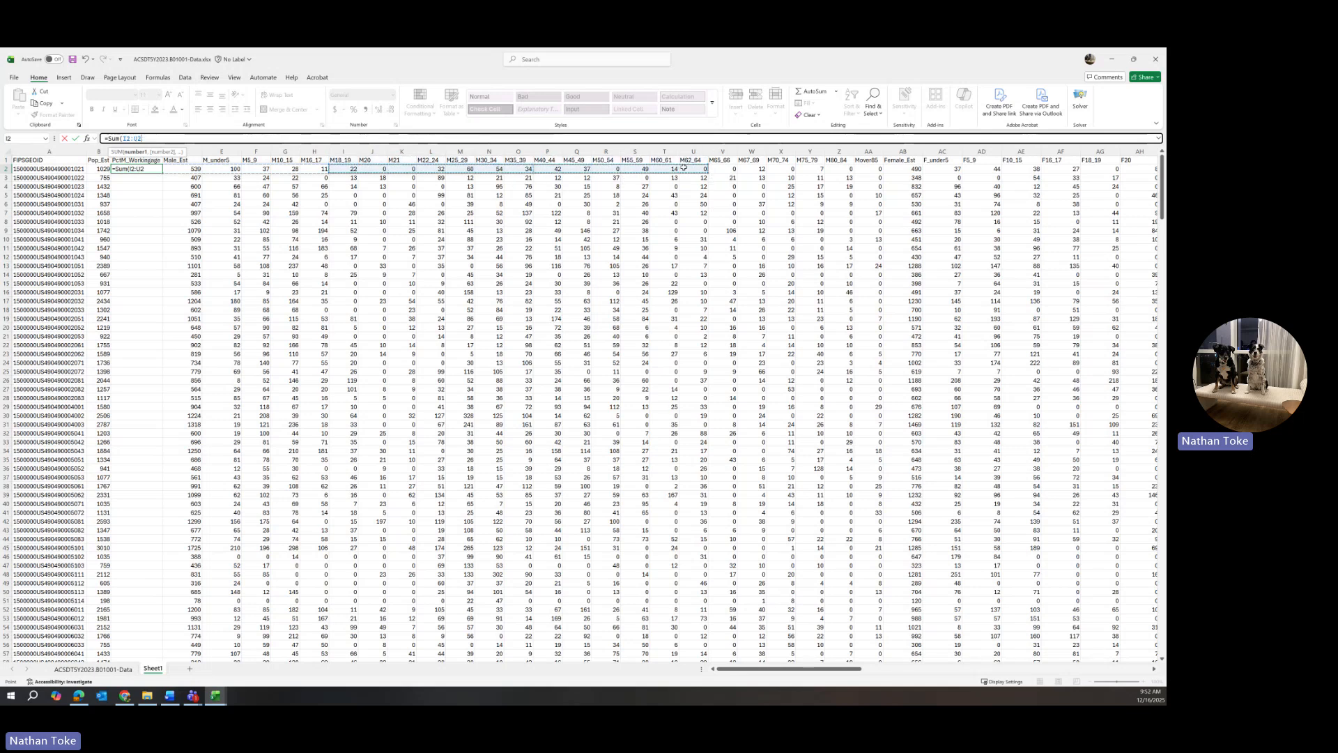
pyautogui.write(')')
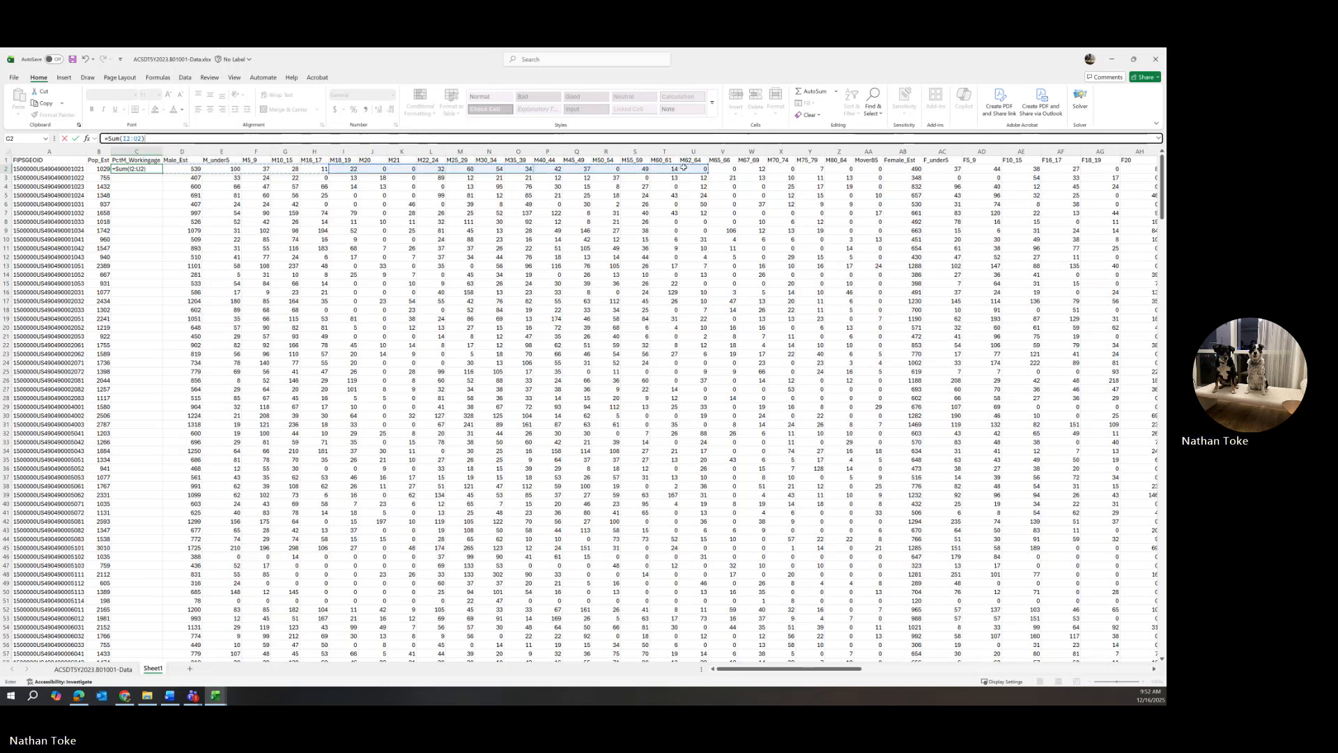
pyautogui.write('/')
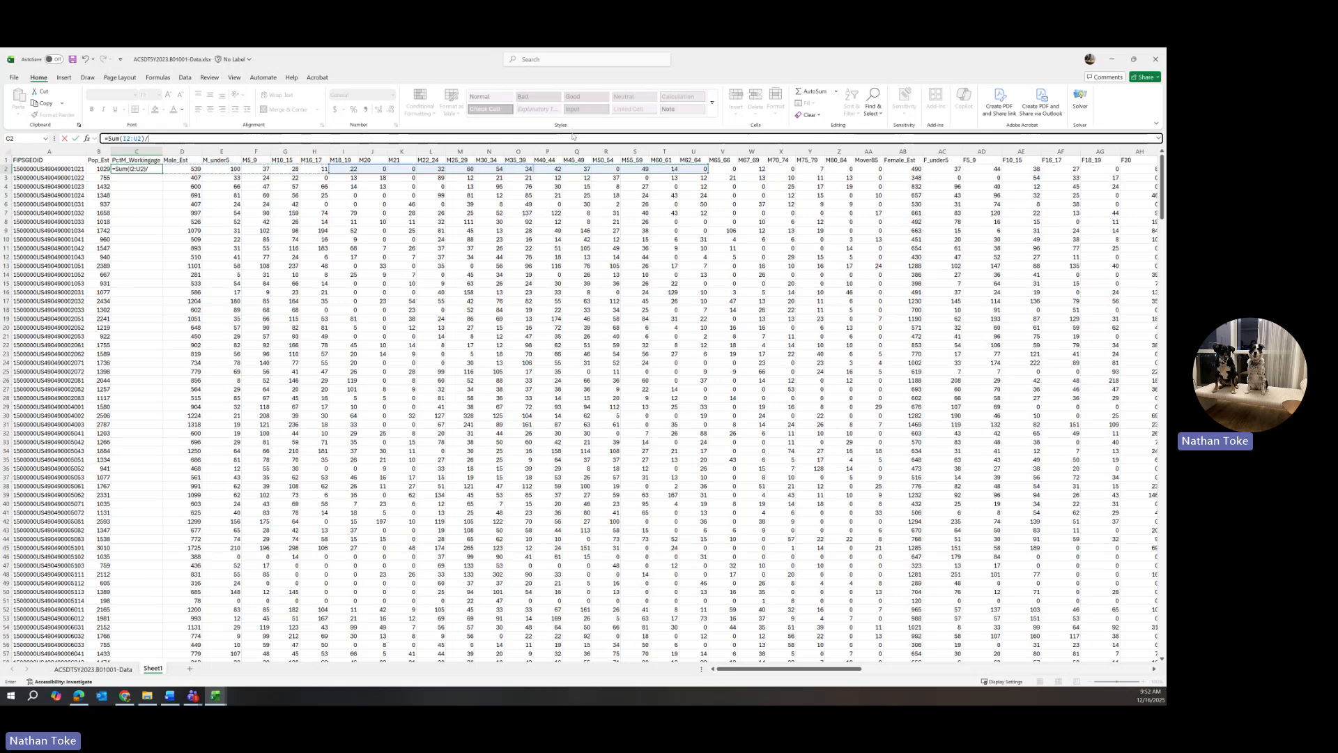
pyautogui.click(198, 169)
pyautogui.press('Return')
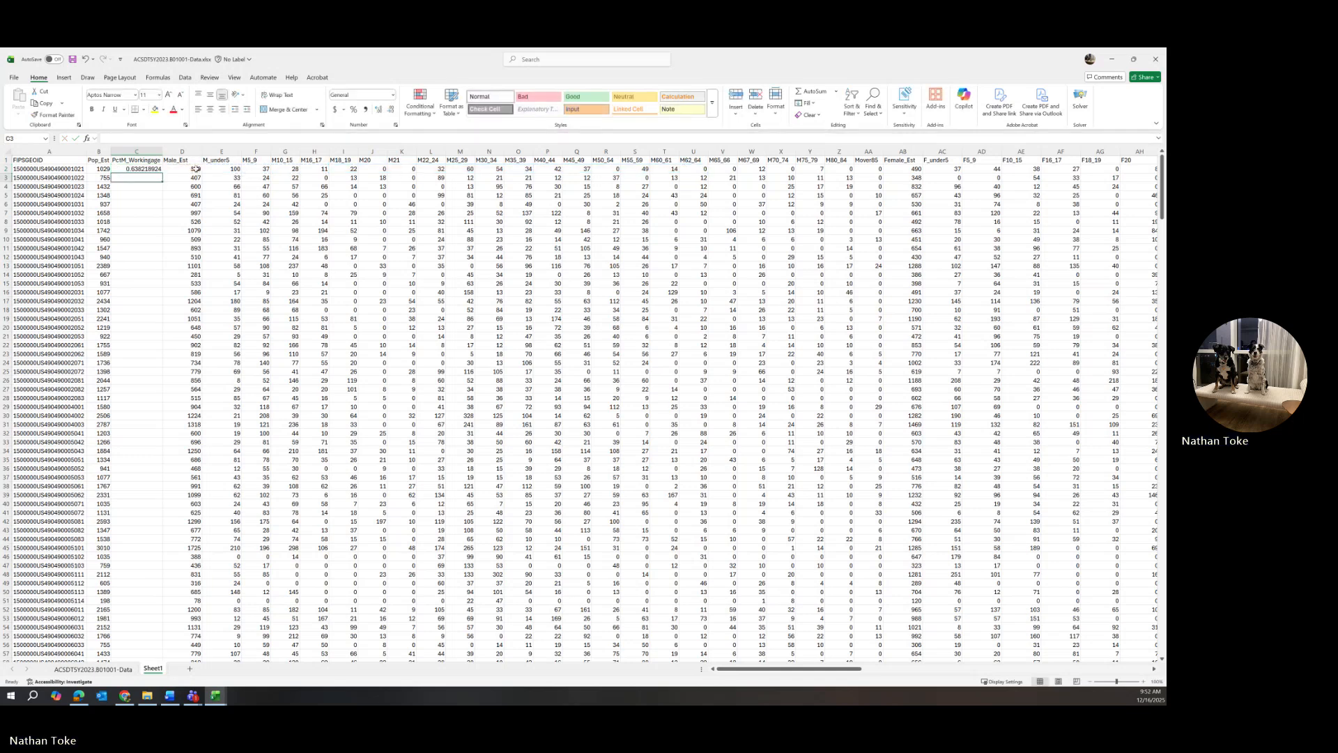
pyautogui.click(143, 186)
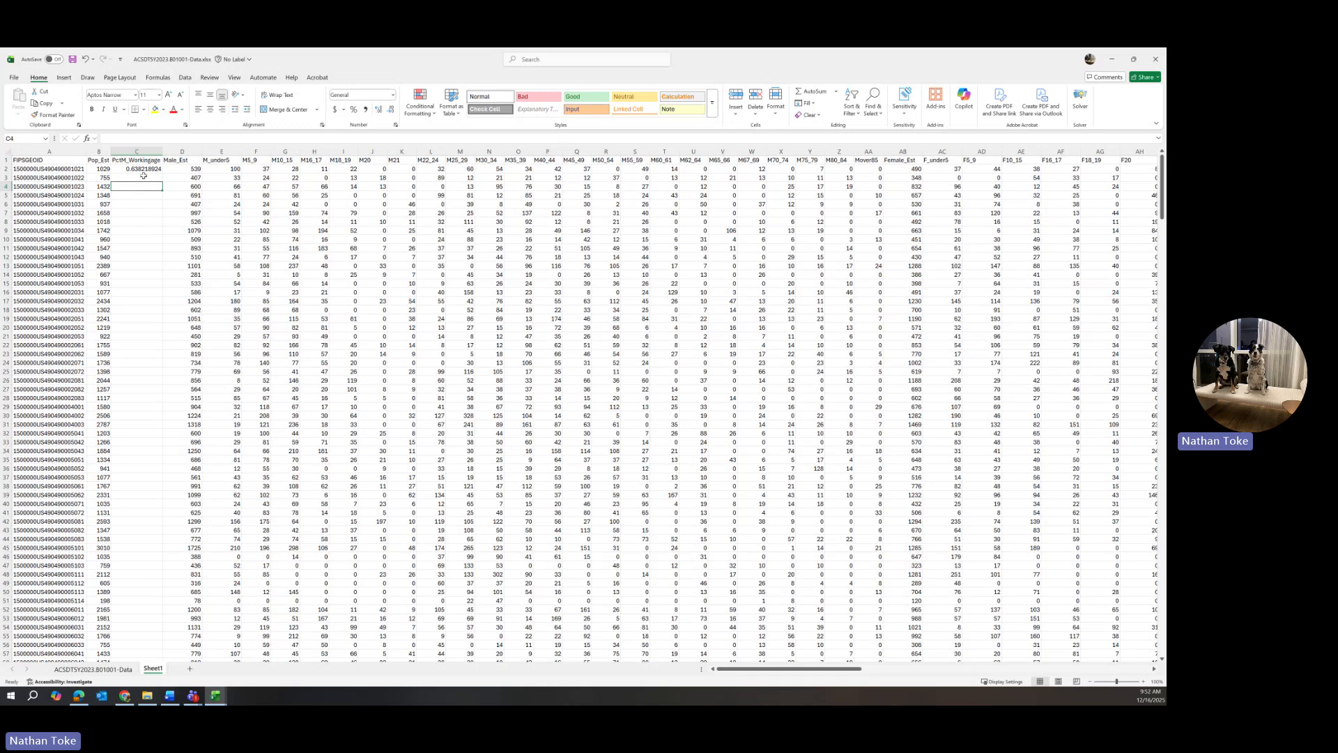
# Insert a blank column before Male_Est and enter the header PctF_Workingage in D1
pyautogui.click(183, 151)
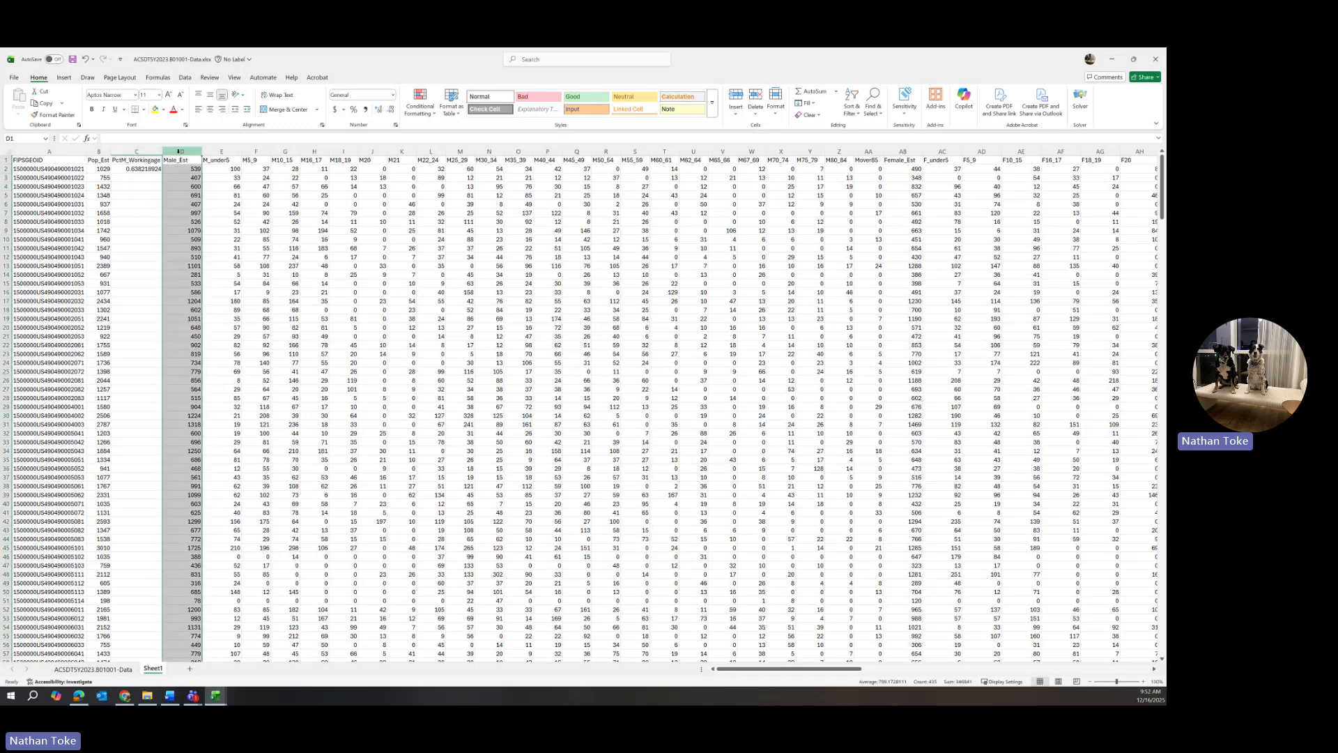
pyautogui.rightClick(180, 152)
pyautogui.press('Escape')
pyautogui.hotkey('ctrl', 'shift', '=')
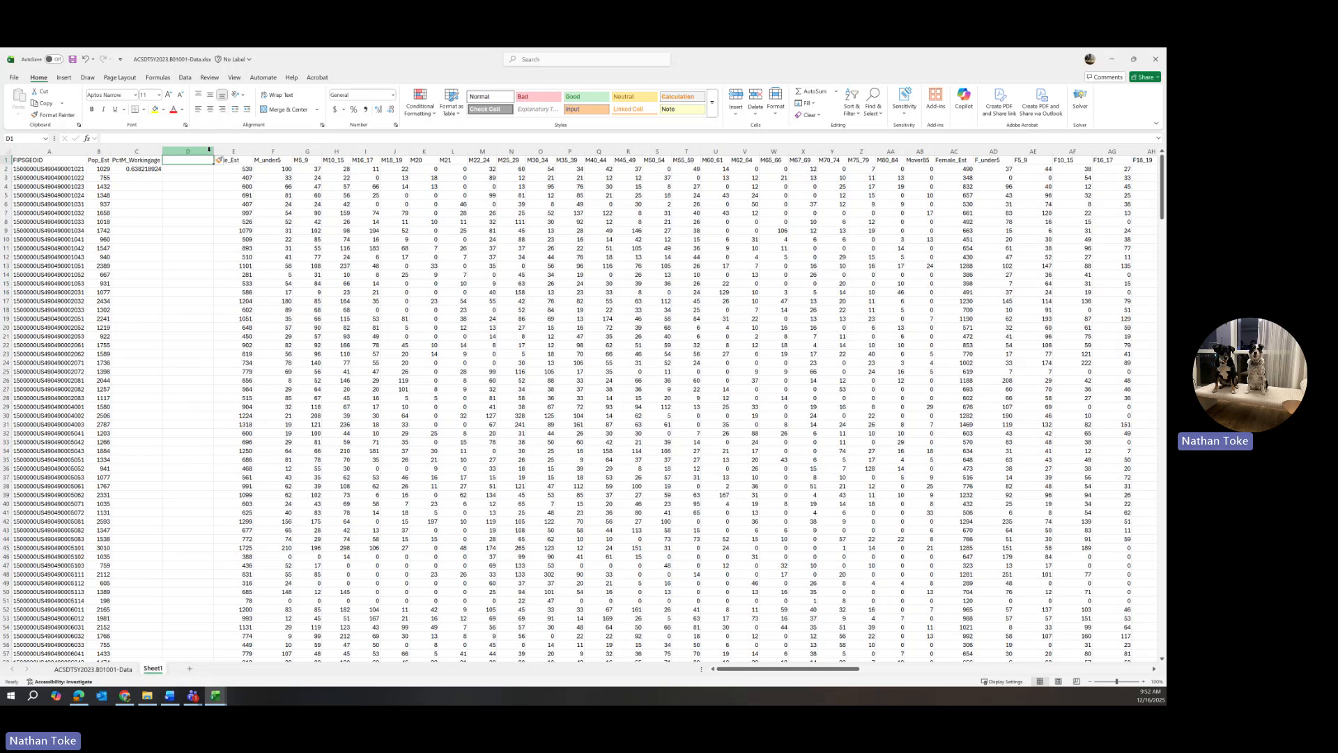
pyautogui.write('PctF')
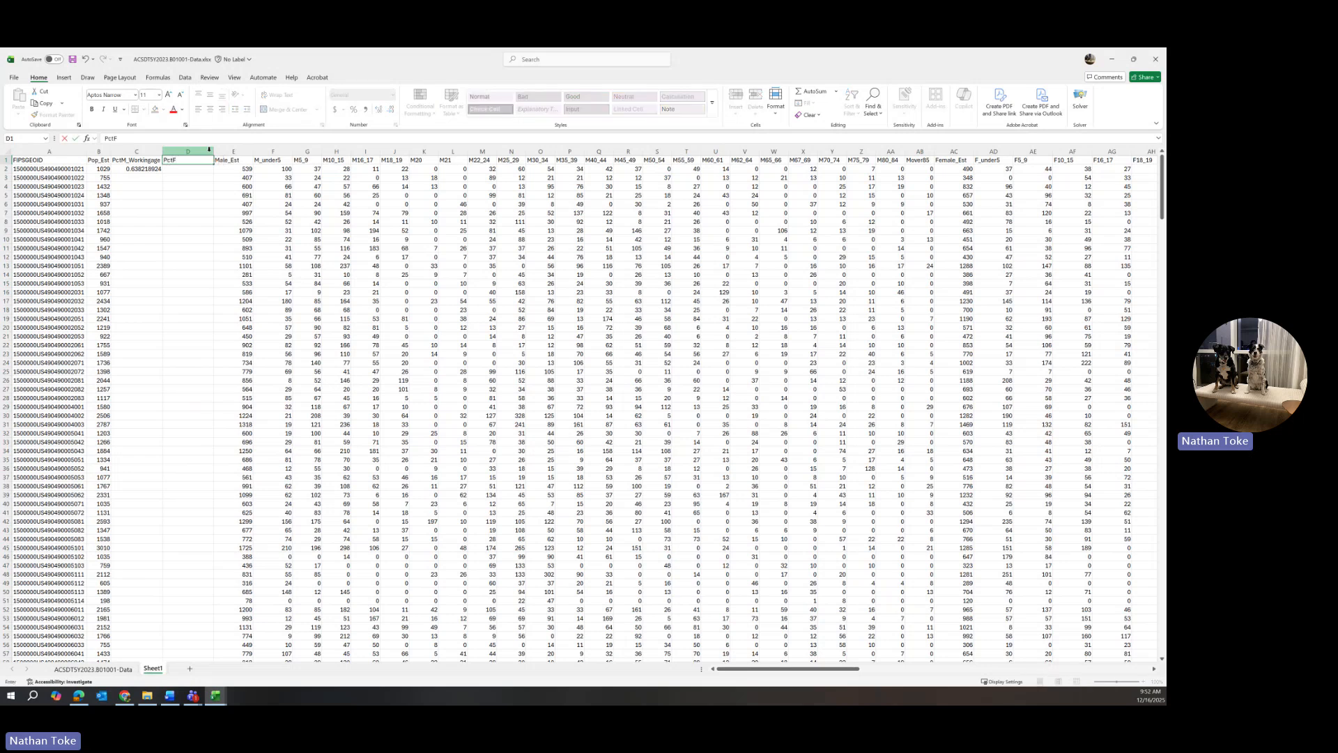
pyautogui.write('_Workingage')
pyautogui.click(184, 169)
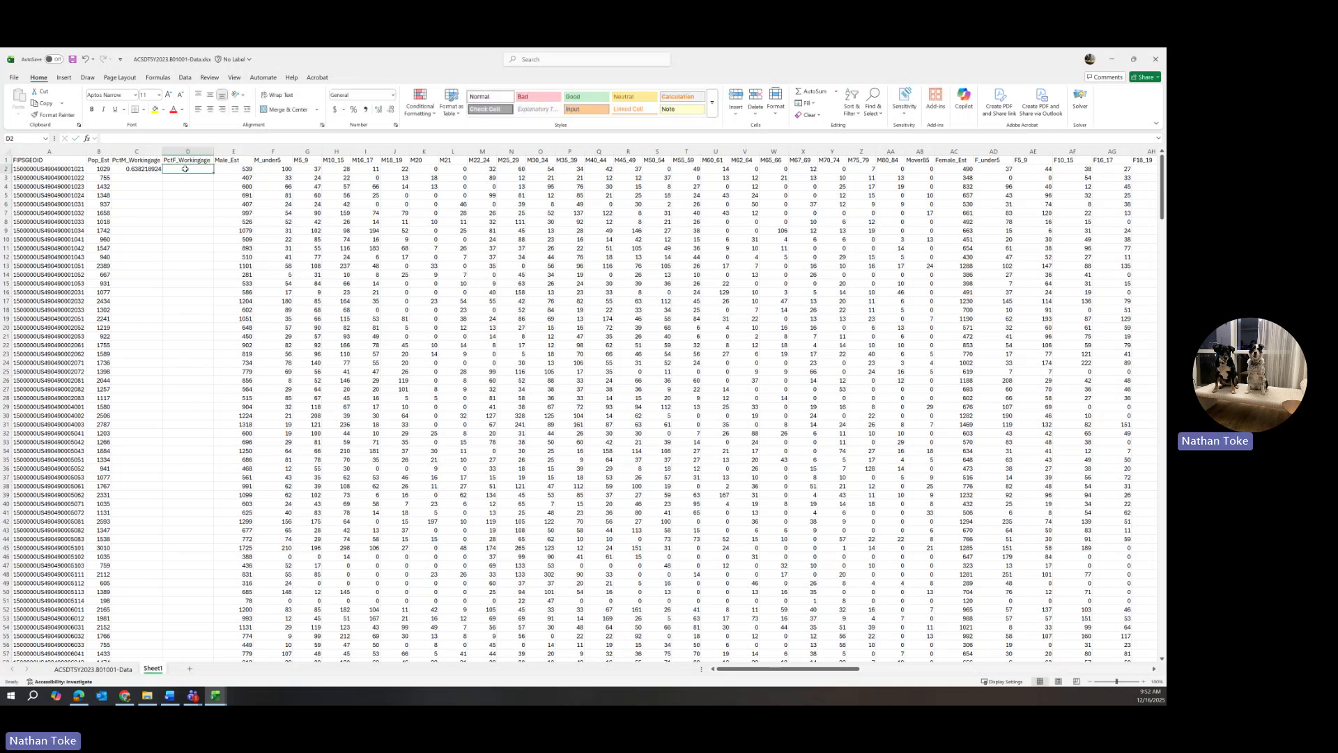
# Calculate the first block group's working-age female share in D2 with the formula =Sum(AH2:AT2)/AC2
pyautogui.write('=Sum(')
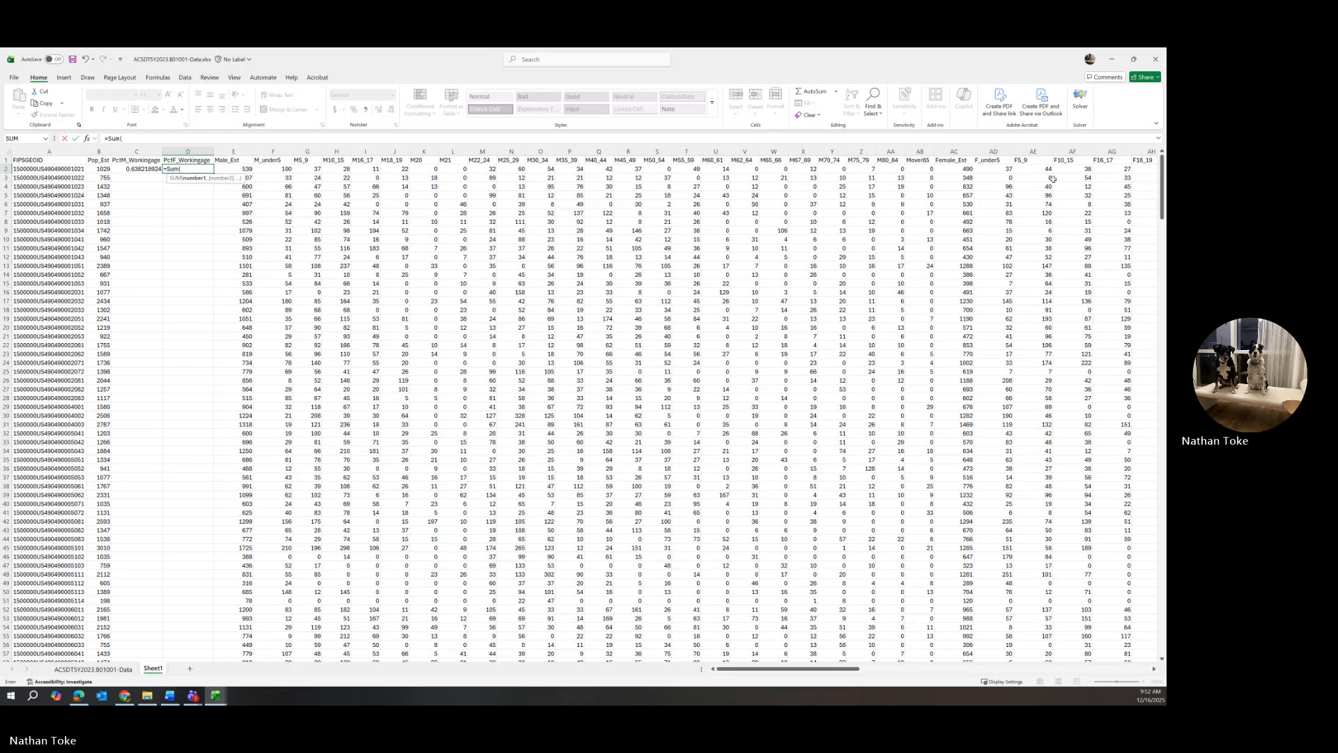
pyautogui.moveTo(832, 674); pyautogui.dragTo(915, 674)
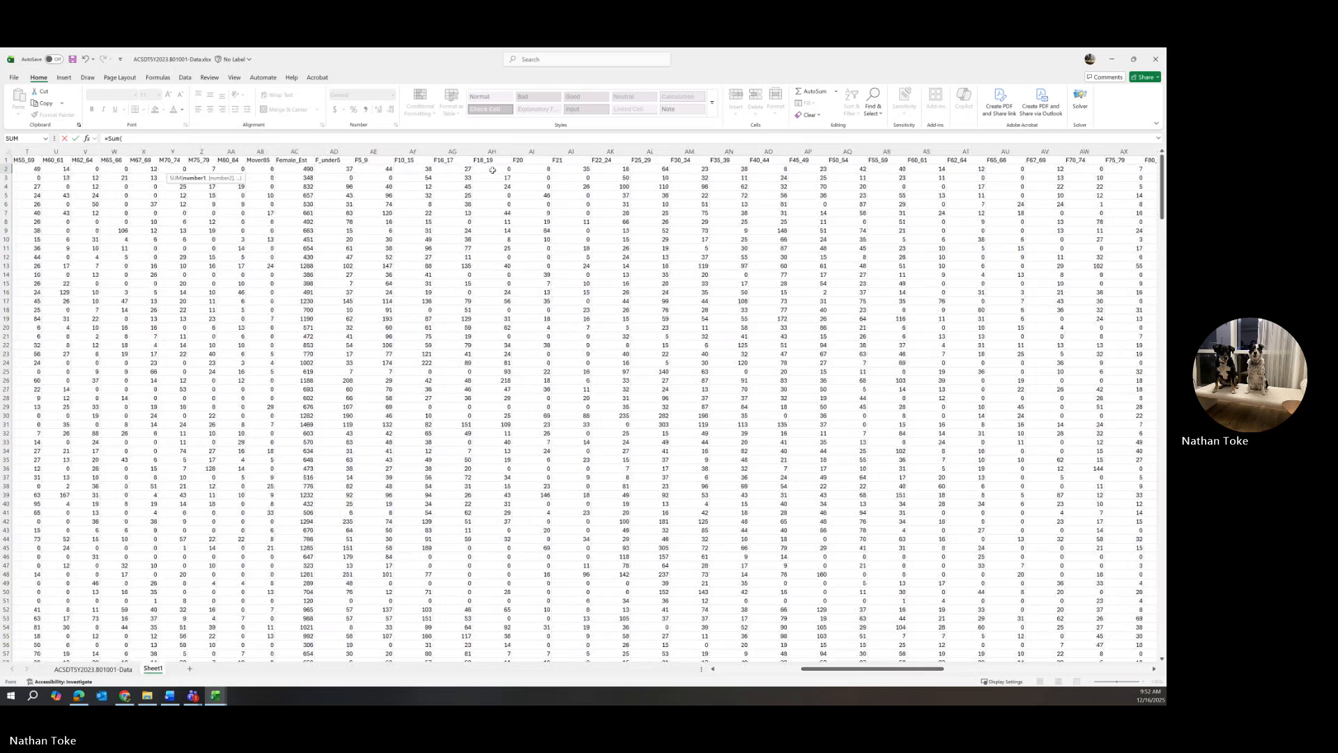
pyautogui.moveTo(492, 171); pyautogui.dragTo(955, 169)
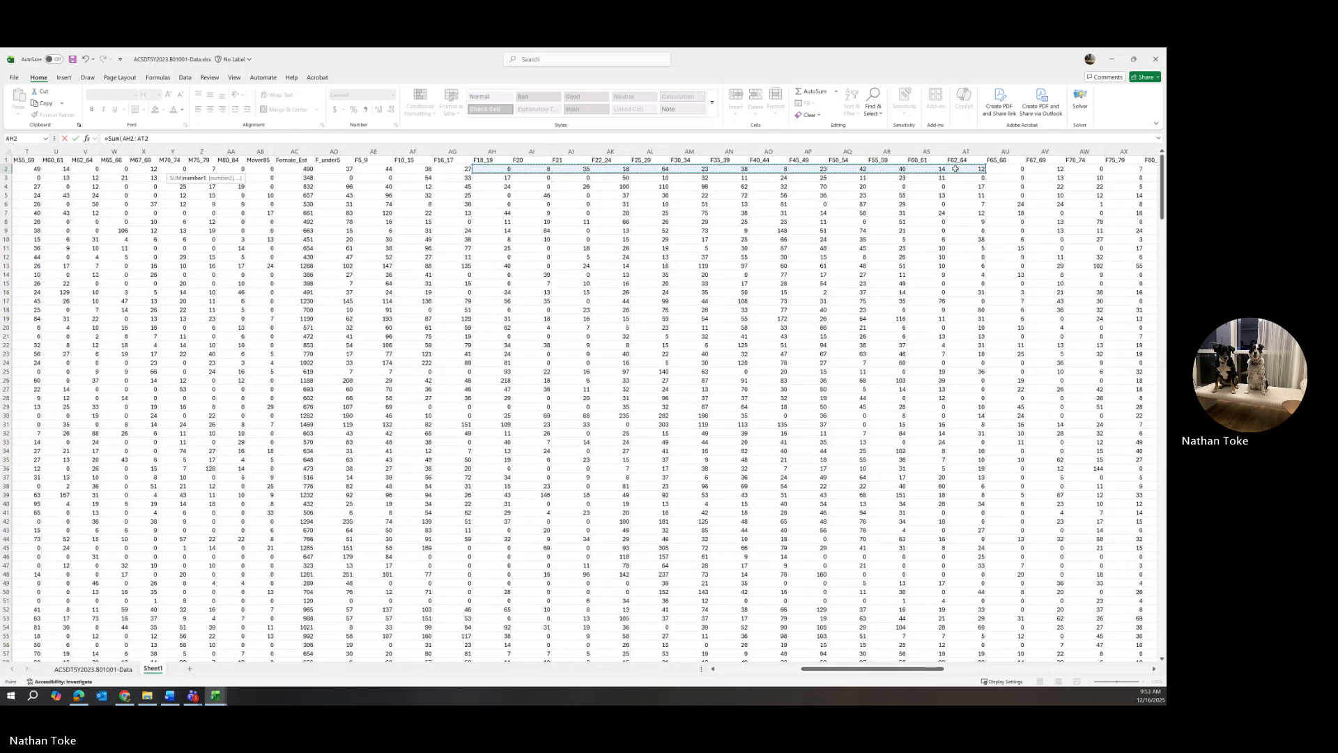
pyautogui.write(')')
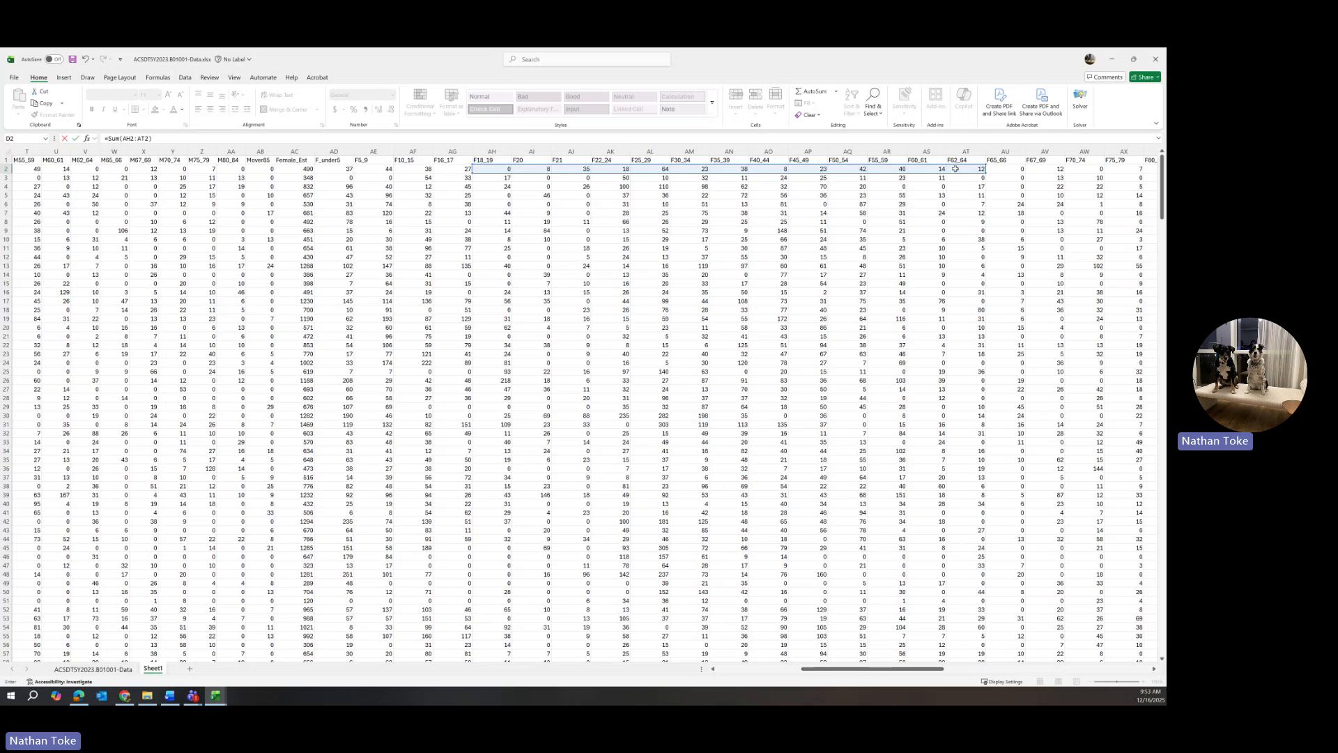
pyautogui.write(' /')
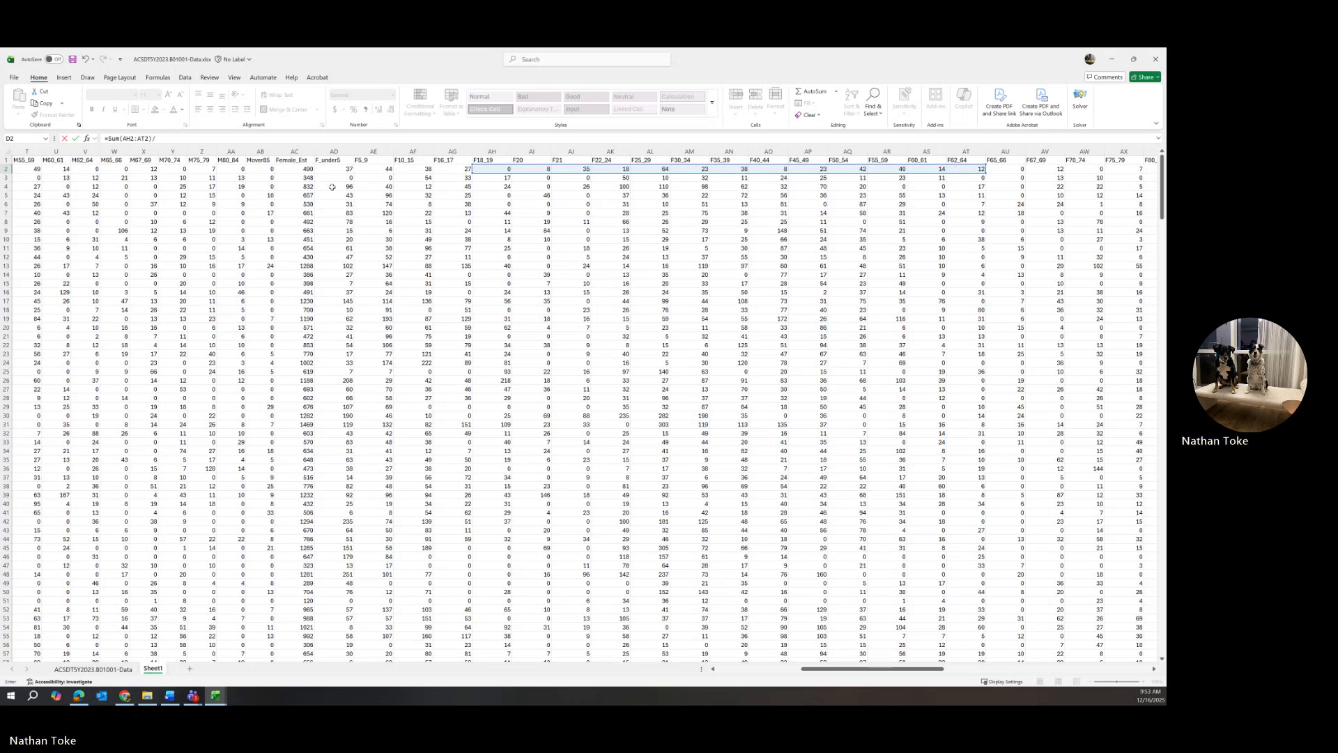
pyautogui.click(304, 169)
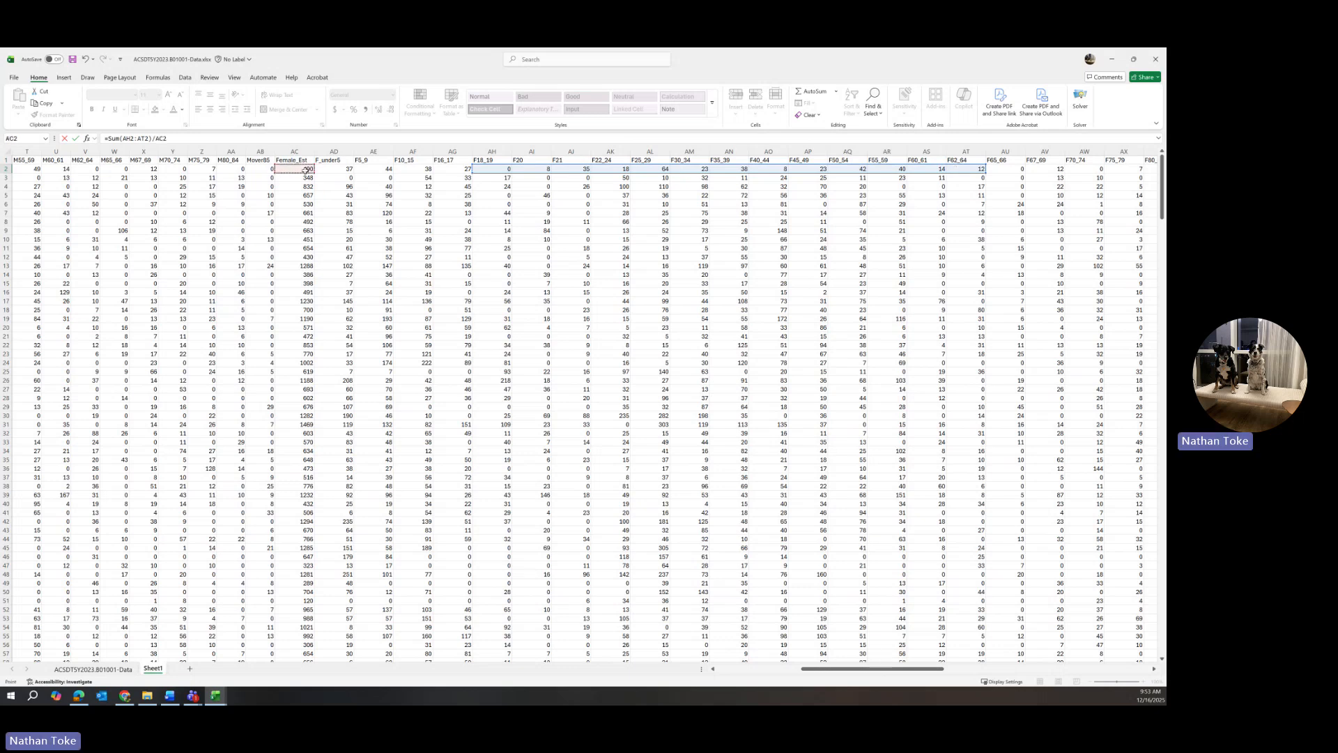
pyautogui.press('Return')
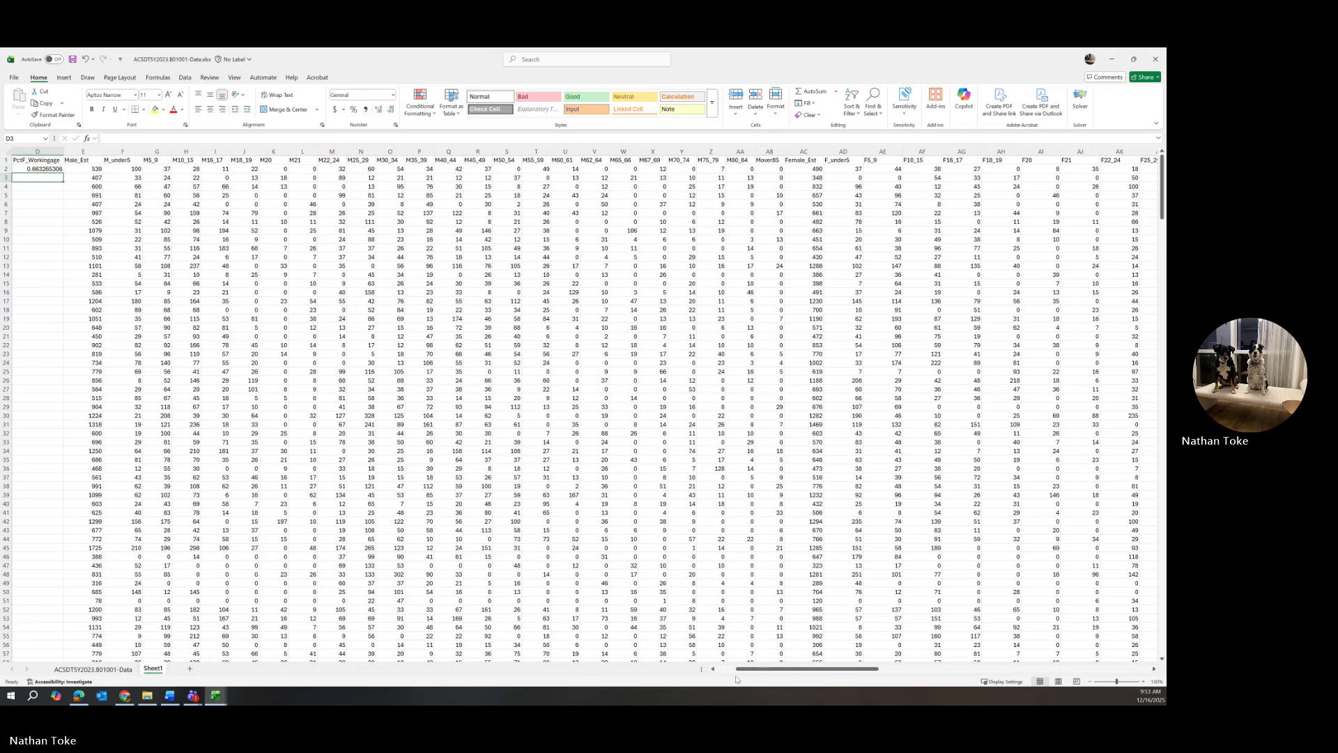
pyautogui.moveTo(776, 669); pyautogui.dragTo(720, 669)
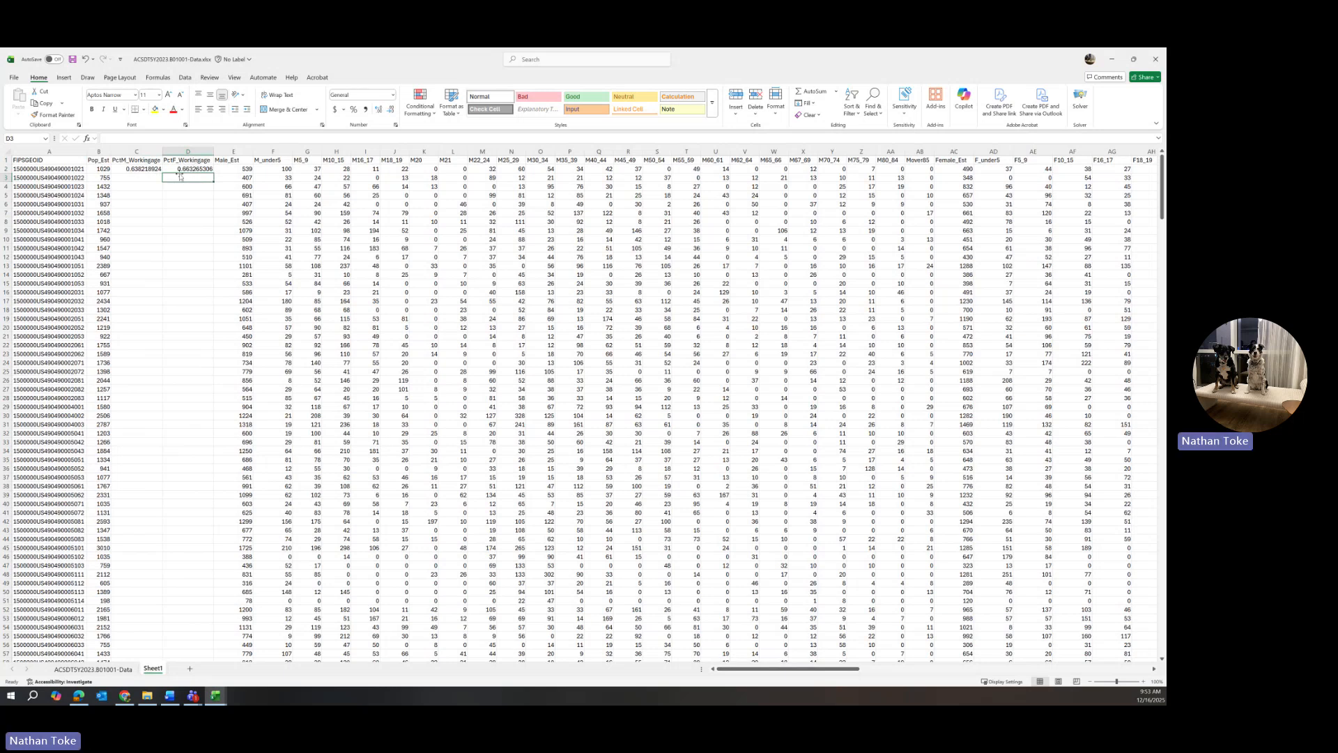
# Fill the working-age formulas in C2 and D2 down both columns for all block groups
pyautogui.click(145, 169)
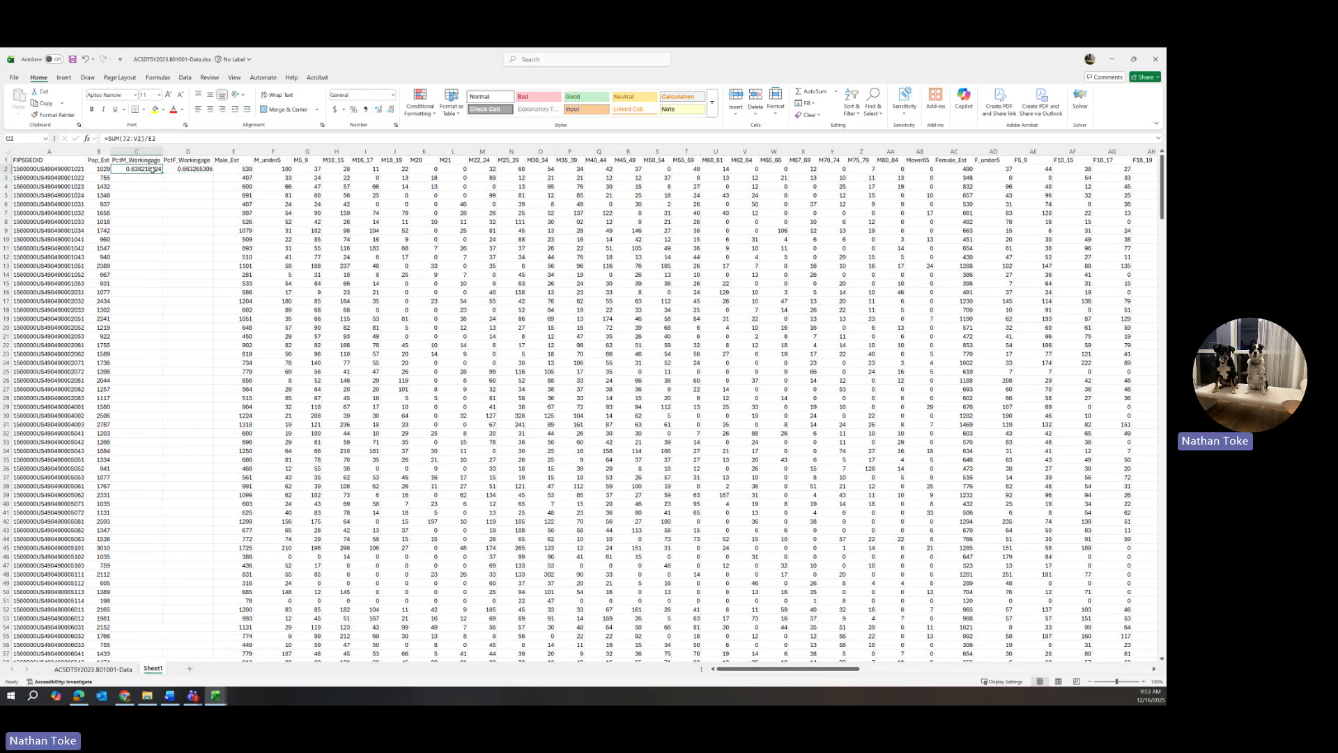
pyautogui.moveTo(145, 169); pyautogui.dragTo(185, 170)
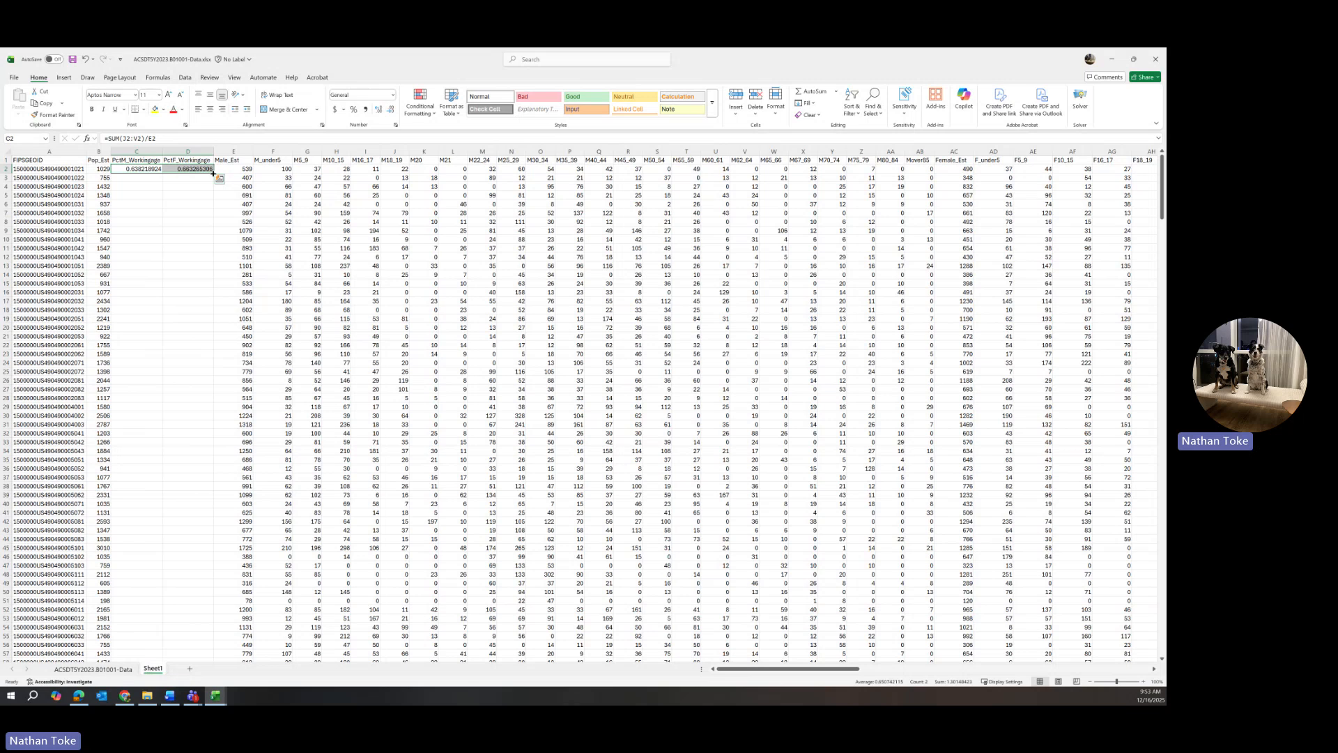
pyautogui.doubleClick(213, 174)
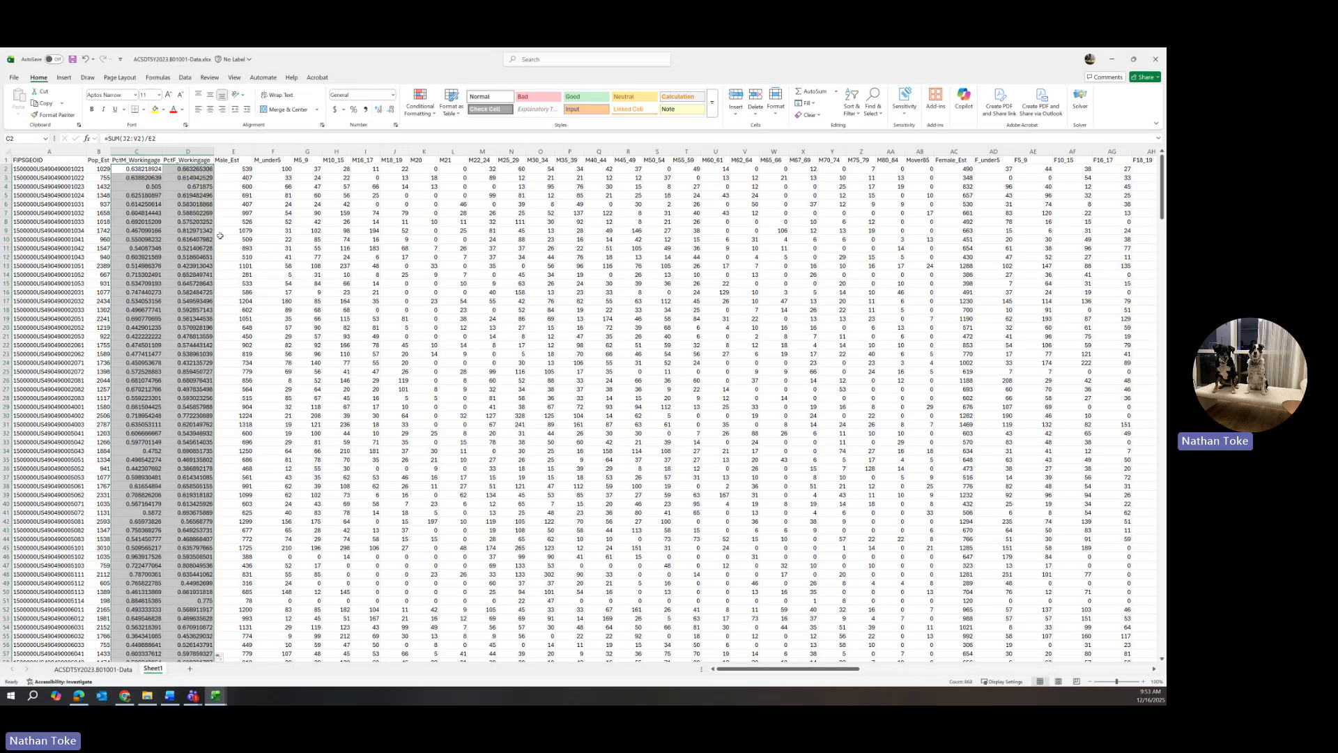
pyautogui.click(196, 239)
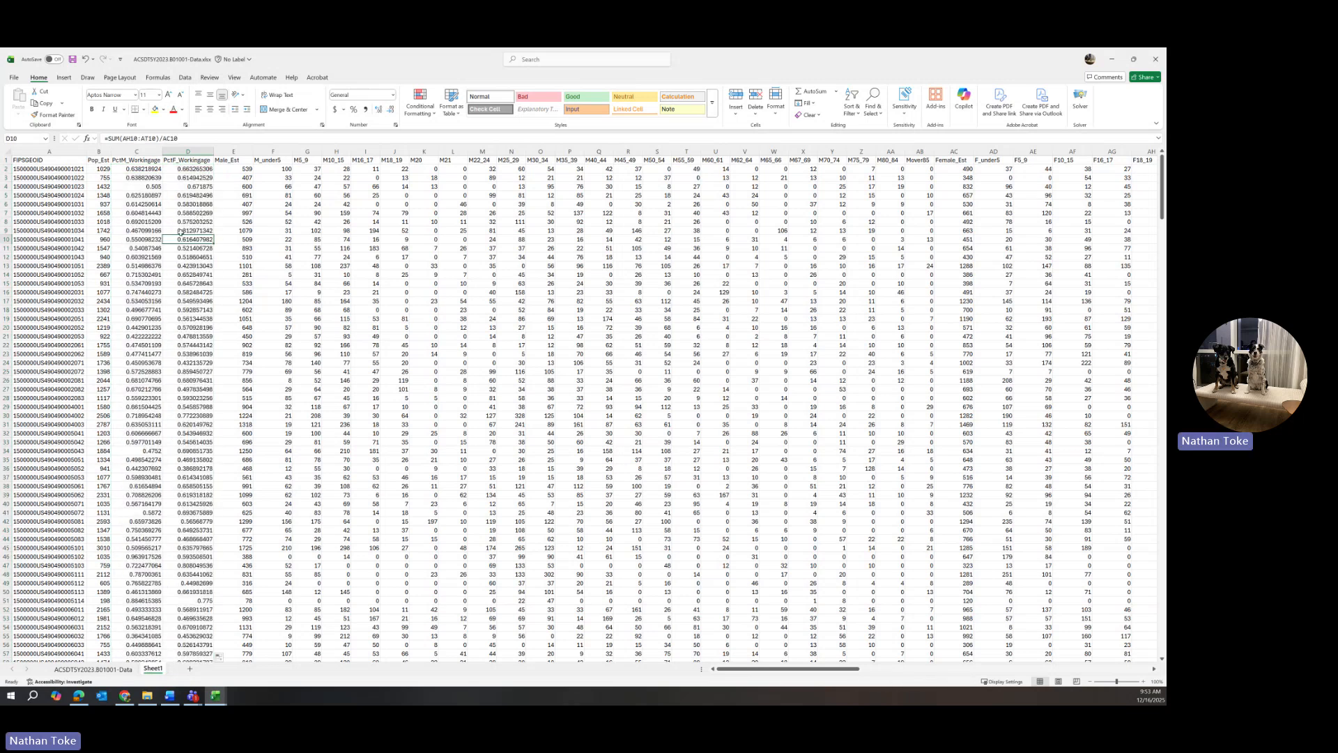
# Insert another blank column before Male_Est and enter the header PctM_DepYoung in E1
pyautogui.click(234, 151)
pyautogui.rightClick(233, 152)
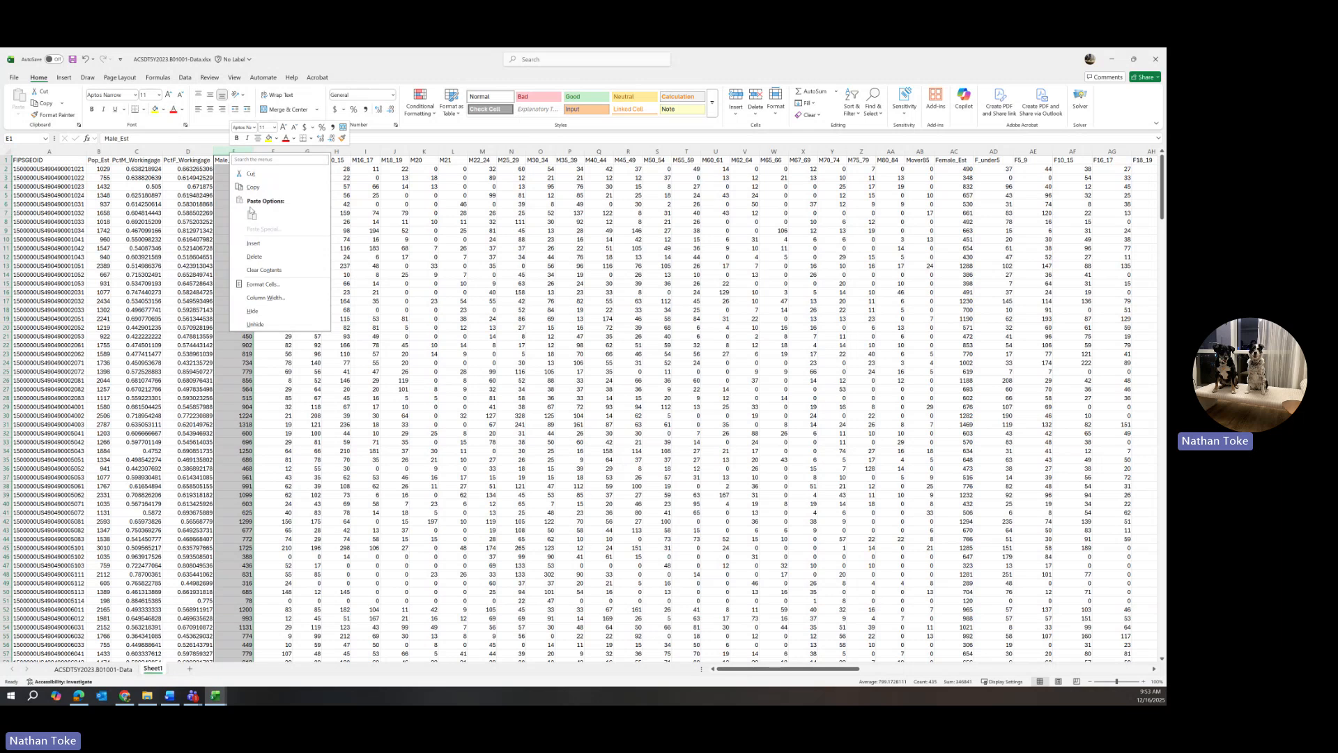
pyautogui.click(253, 244)
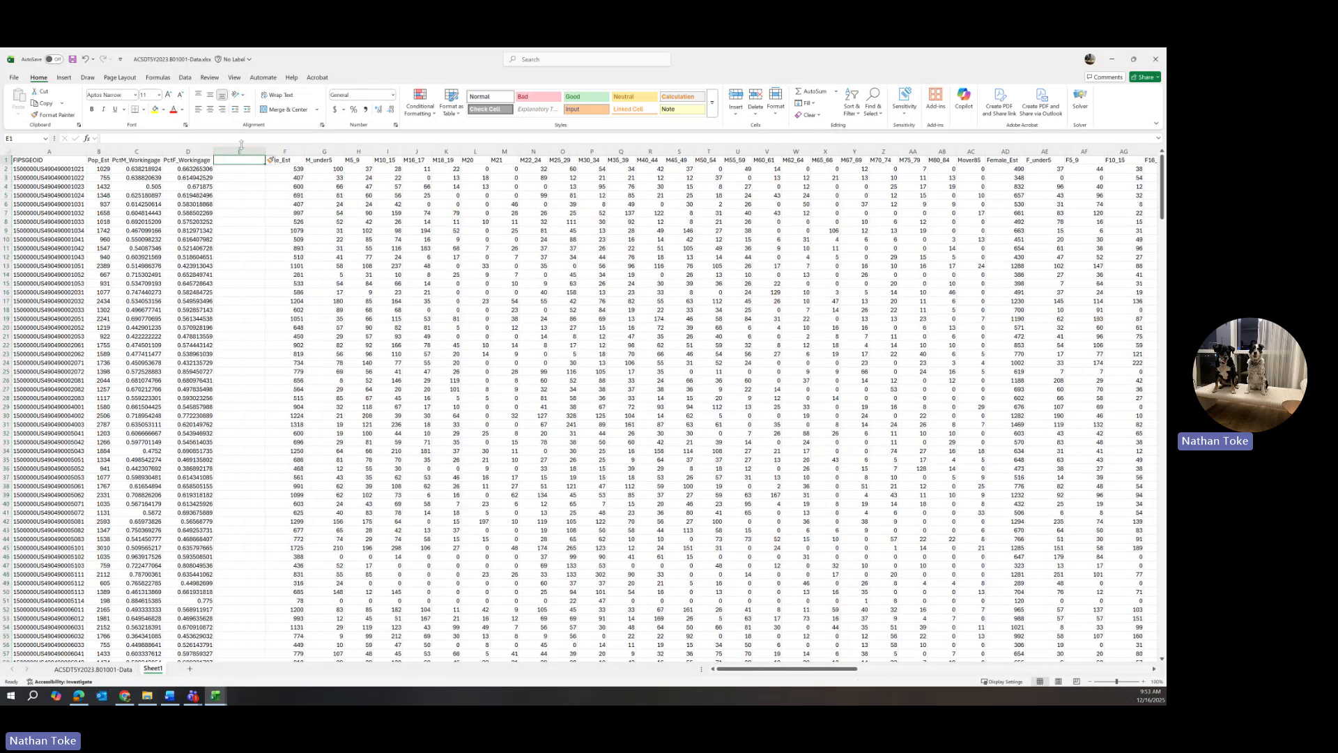
pyautogui.write('PctM')
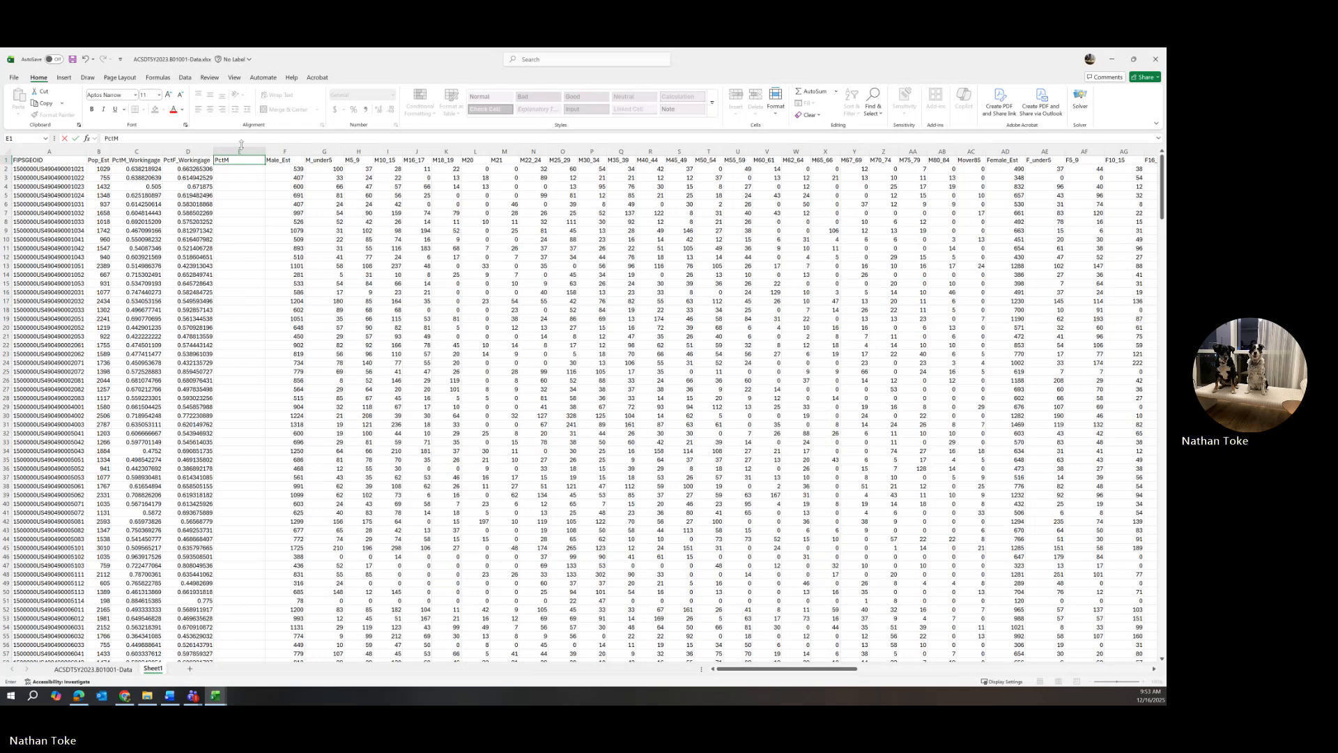
pyautogui.write('oung')
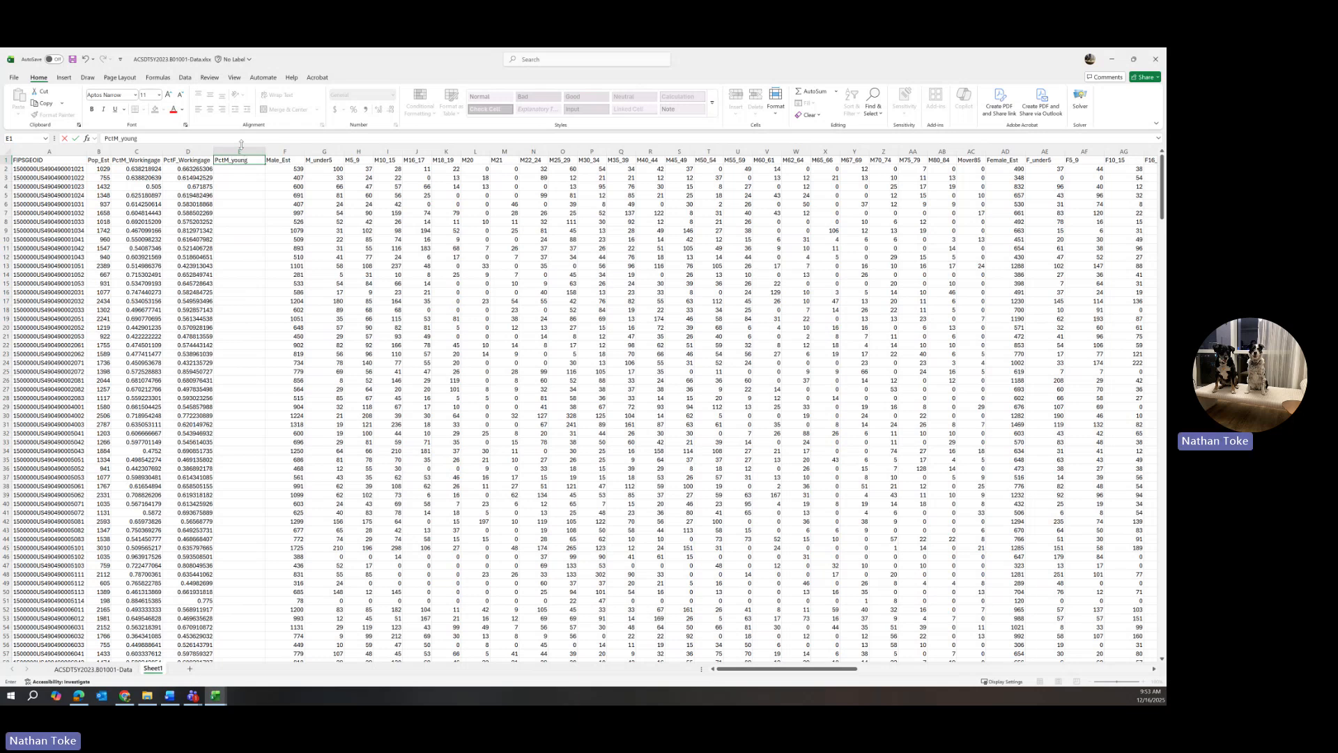
pyautogui.press('BackSpace')
pyautogui.write('DepYoung')
pyautogui.press('Return')
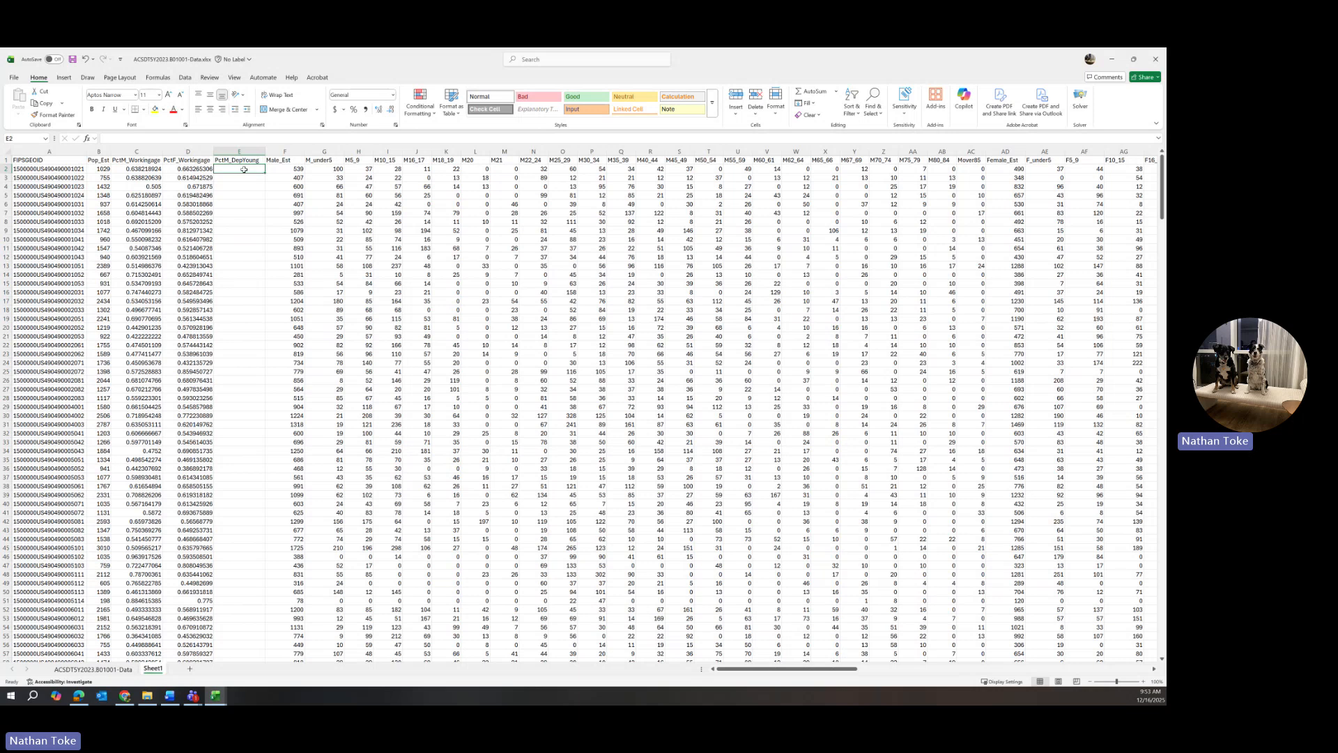
# Calculate the first block group's young dependent male share in E2 with the formula =Sum(G2:J2)/F2
pyautogui.write('=S')
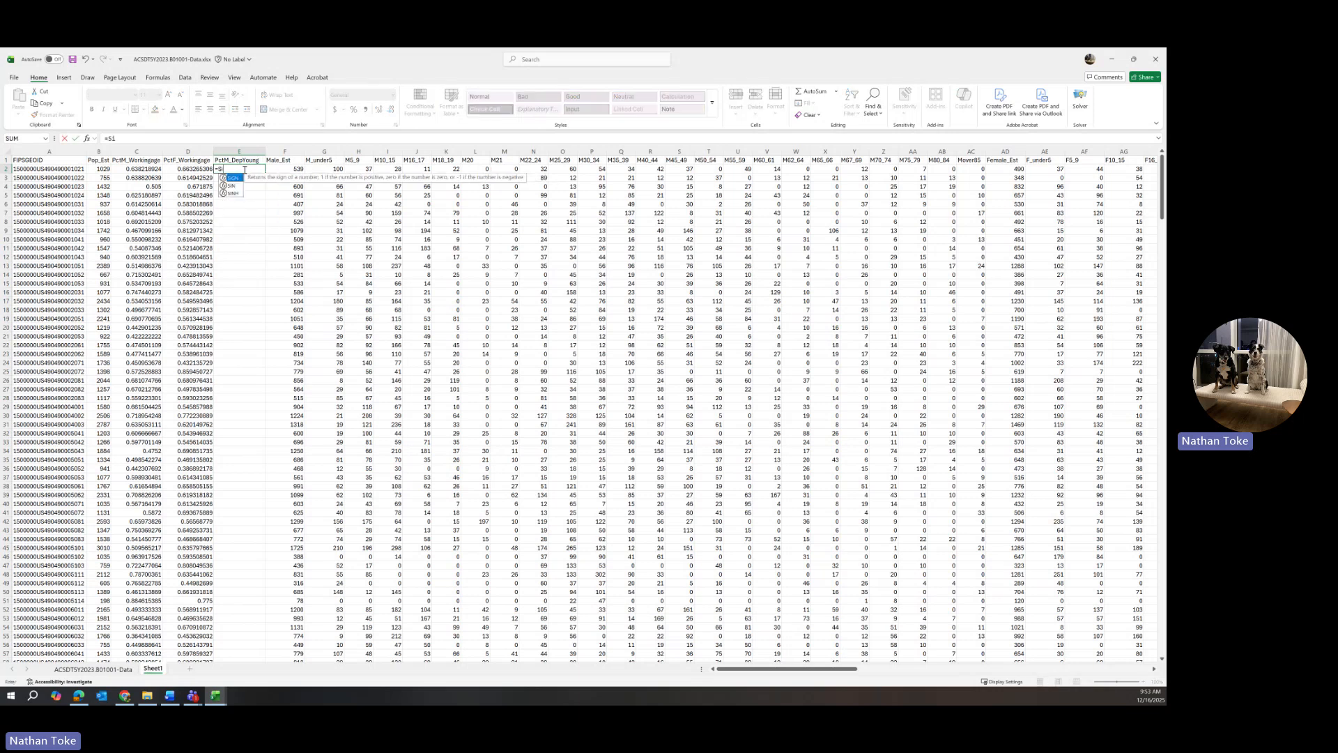
pyautogui.write('um(')
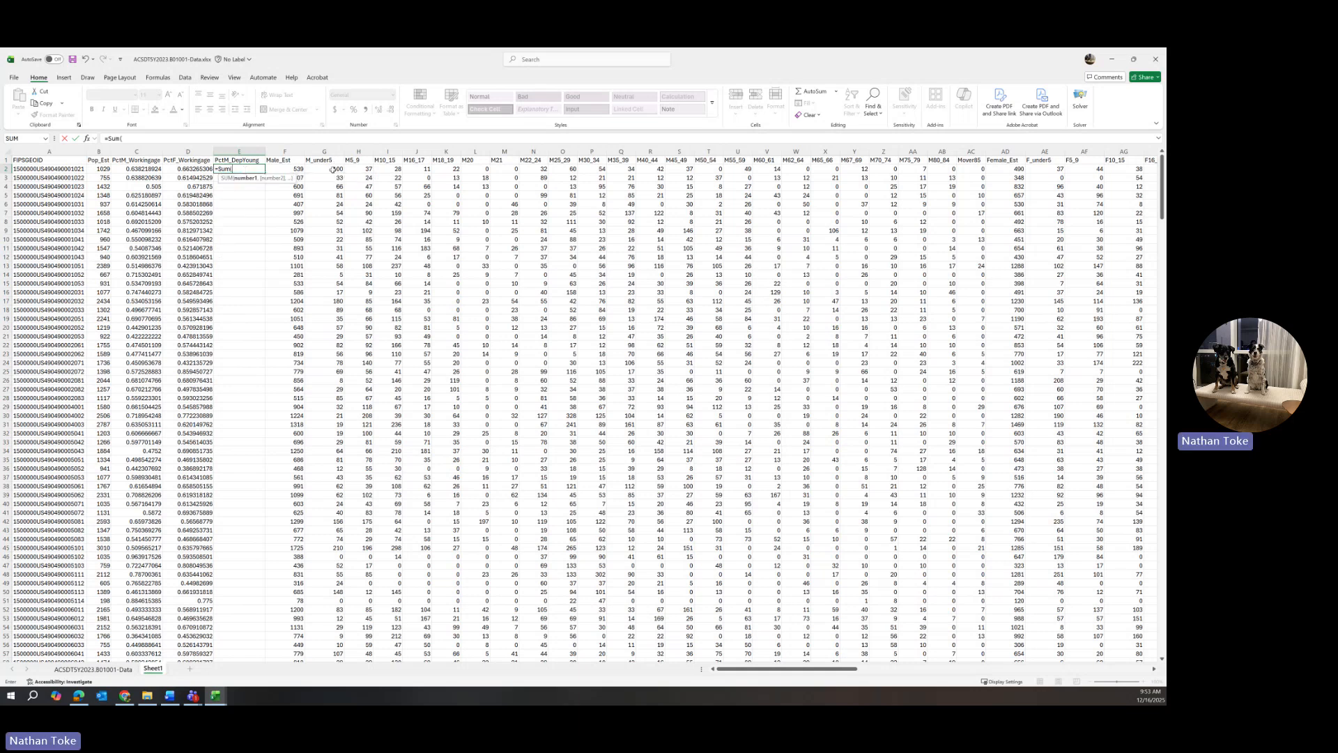
pyautogui.moveTo(331, 169); pyautogui.dragTo(413, 171)
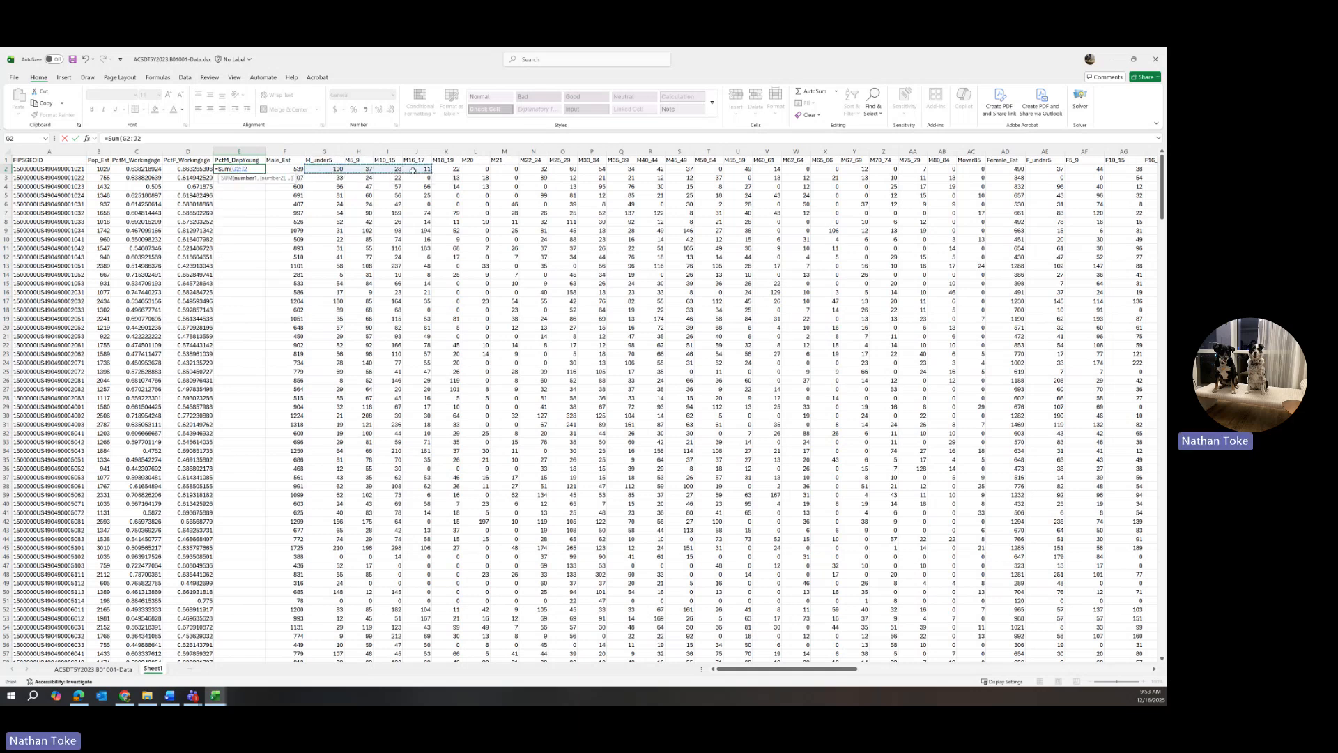
pyautogui.write(')')
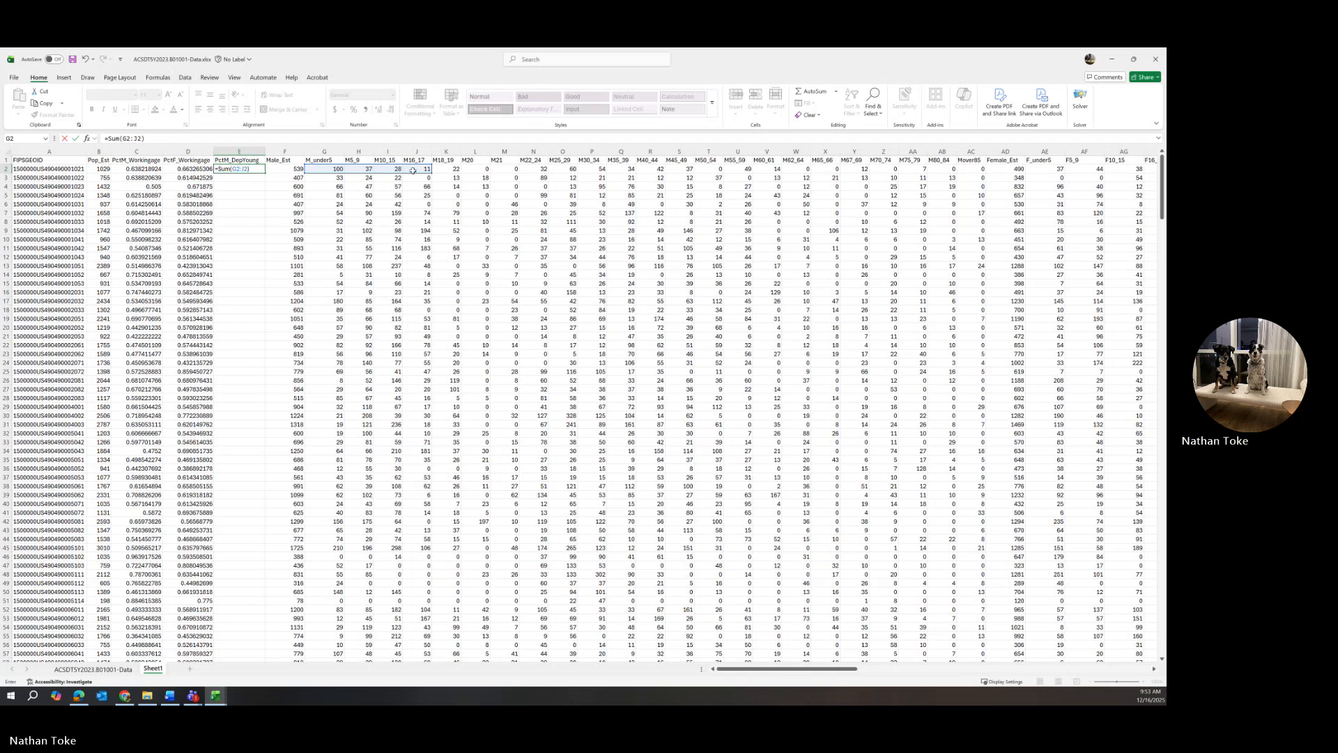
pyautogui.write('/')
pyautogui.click(286, 171)
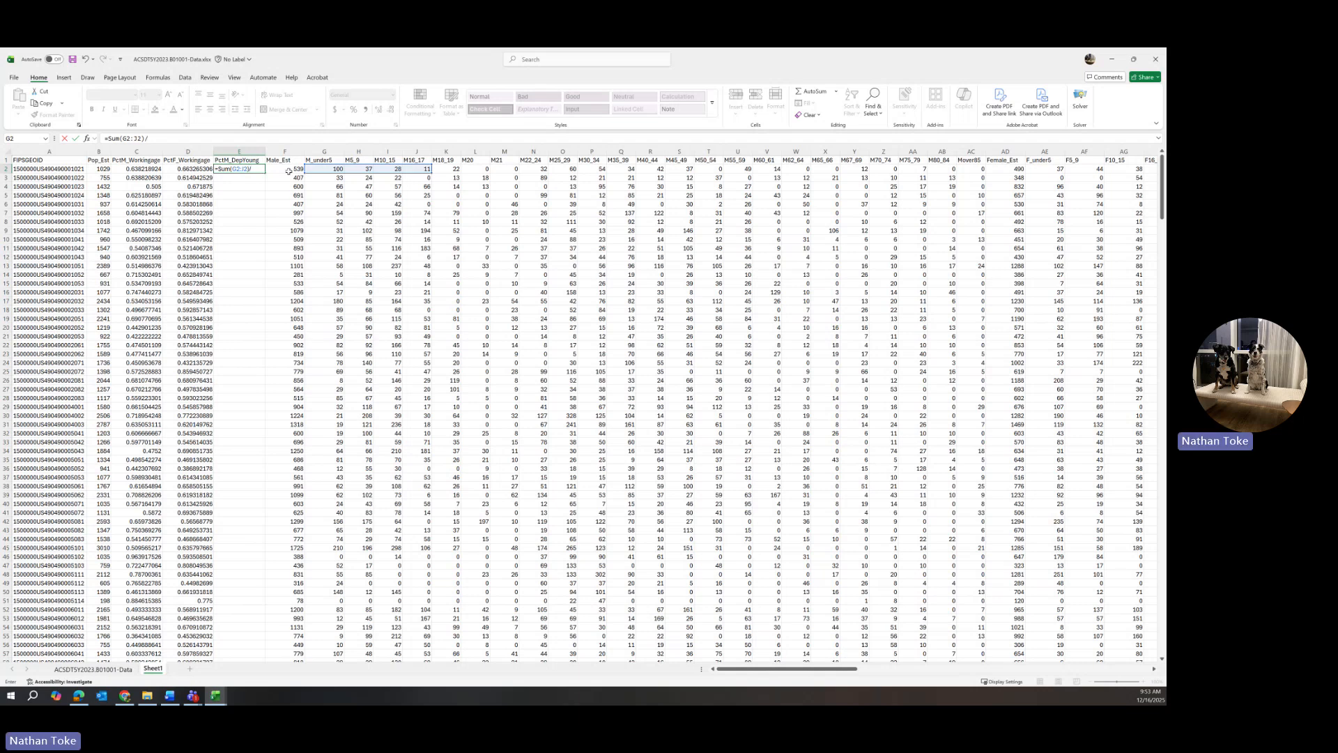
pyautogui.press('Return')
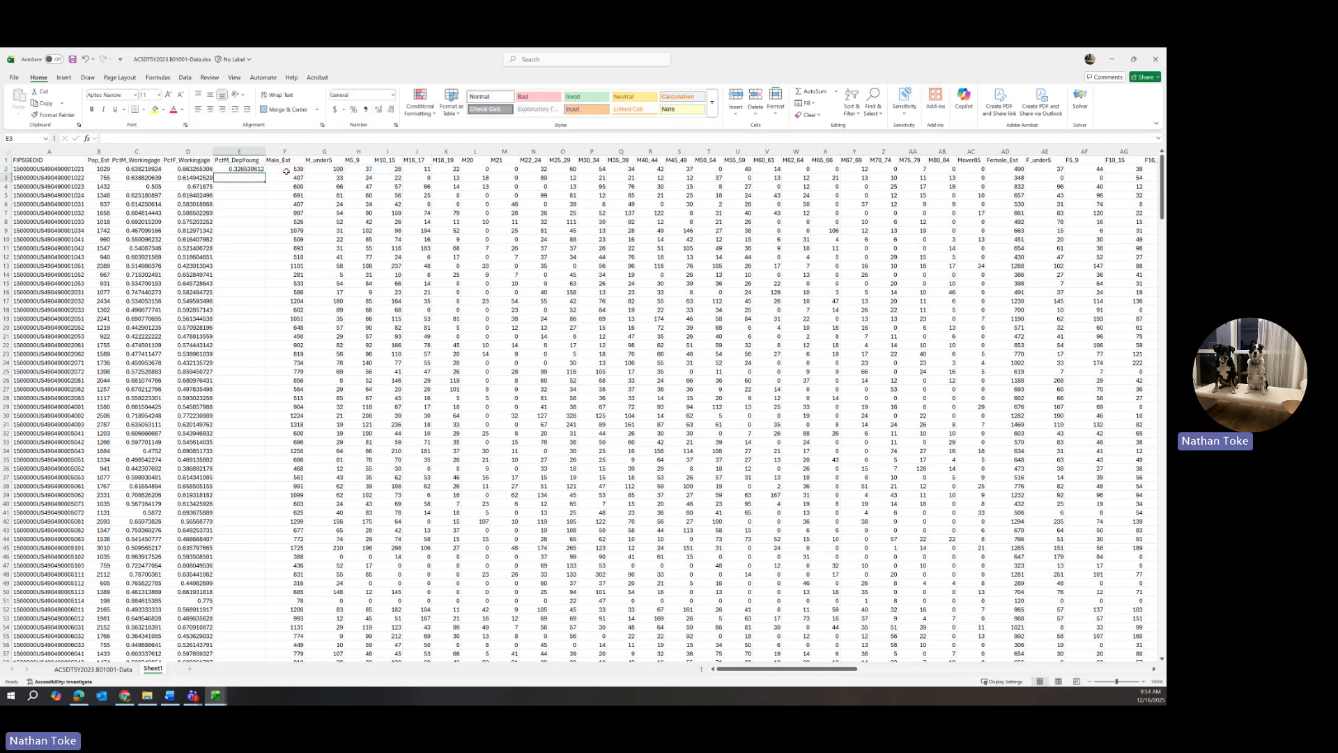
# Fill the PctM_DepYoung formula in E2 down the column for all block groups
pyautogui.click(249, 204)
pyautogui.click(250, 170)
pyautogui.doubleClick(264, 170)
# Insert a blank column before Male_Est and enter the header PctF_DepYoung in F1
pyautogui.click(282, 152)
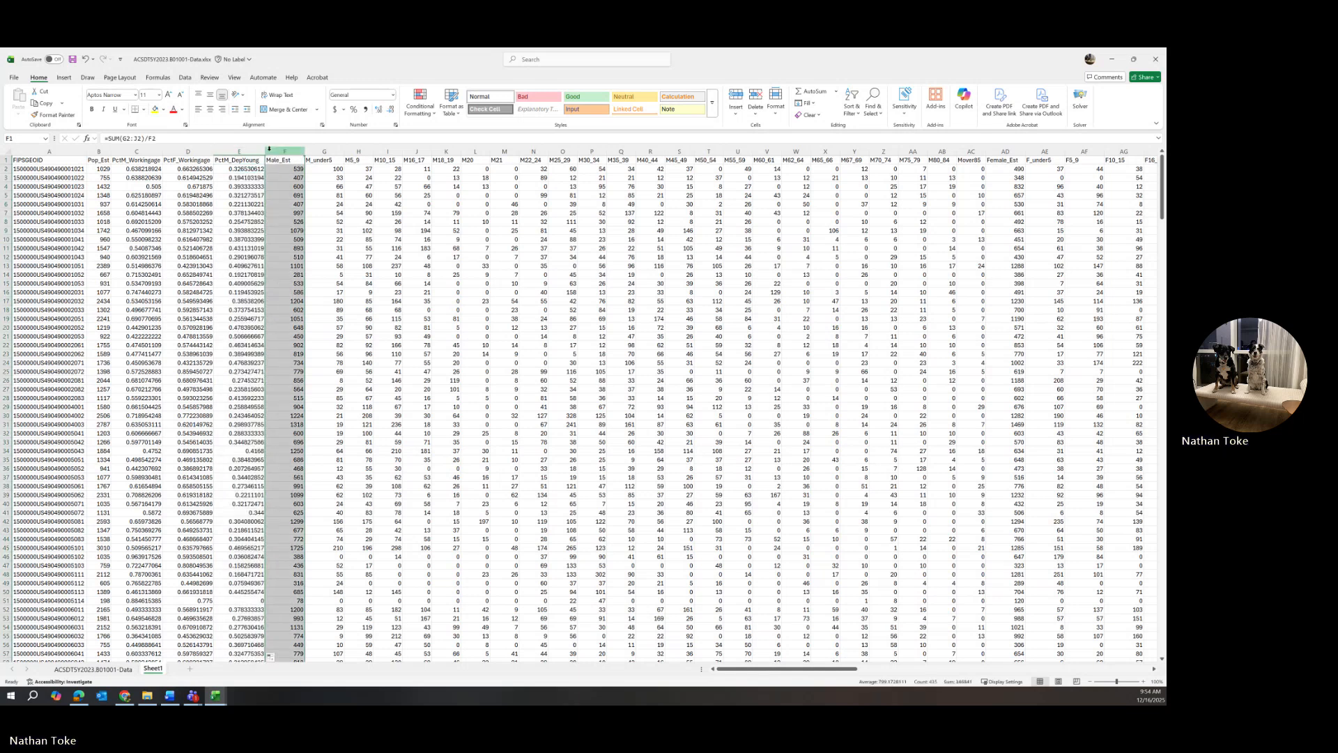
pyautogui.rightClick(271, 153)
pyautogui.click(294, 242)
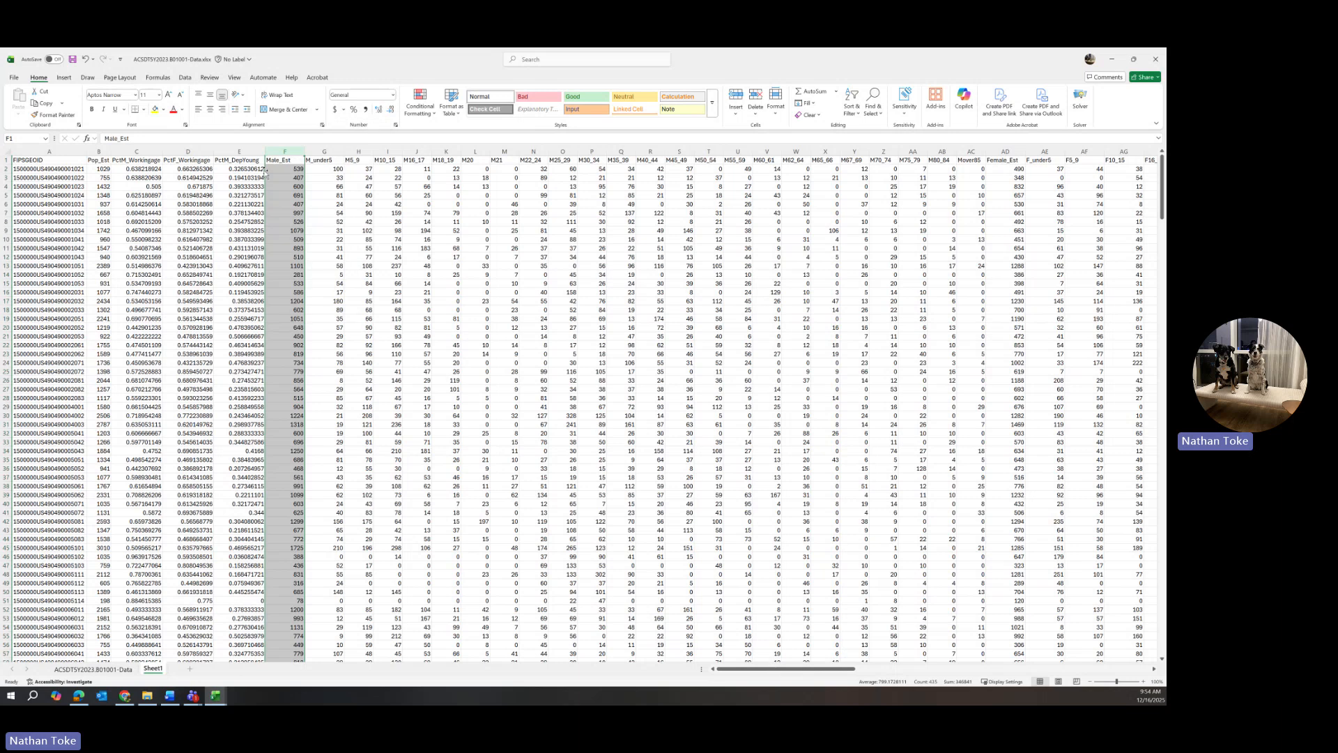
pyautogui.write('PctF')
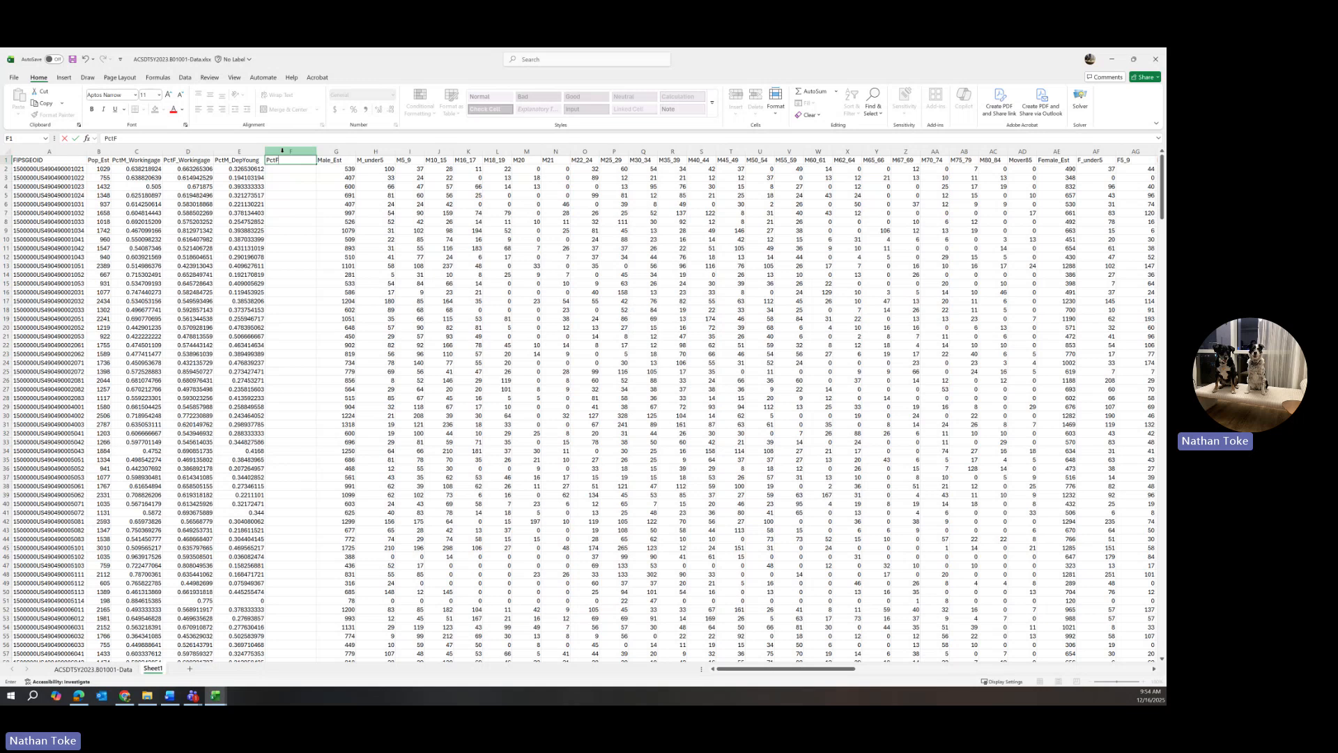
pyautogui.write('_D')
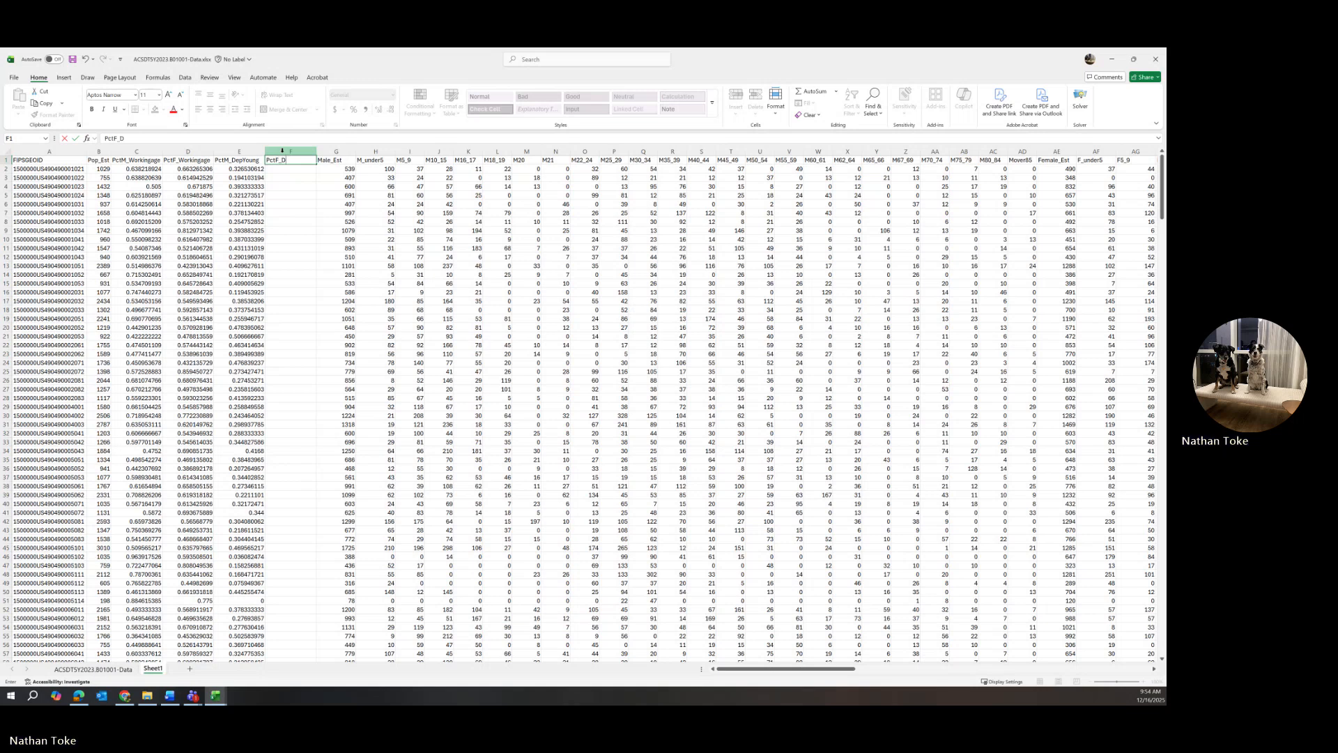
pyautogui.write('epYoung')
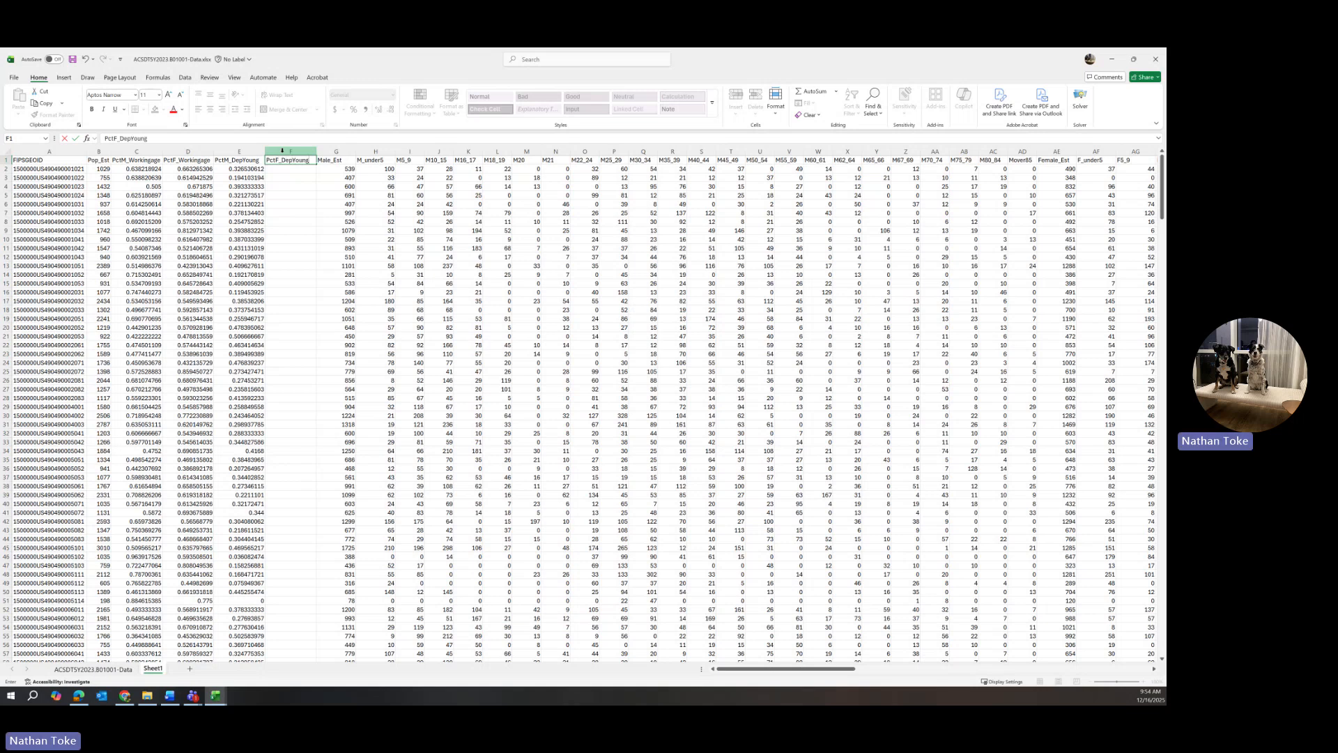
pyautogui.press('Return')
# Calculate the first block group's young dependent female share in F2 with the formula =Sum(AF2:AI2)/AE2
pyautogui.write('=Sum')
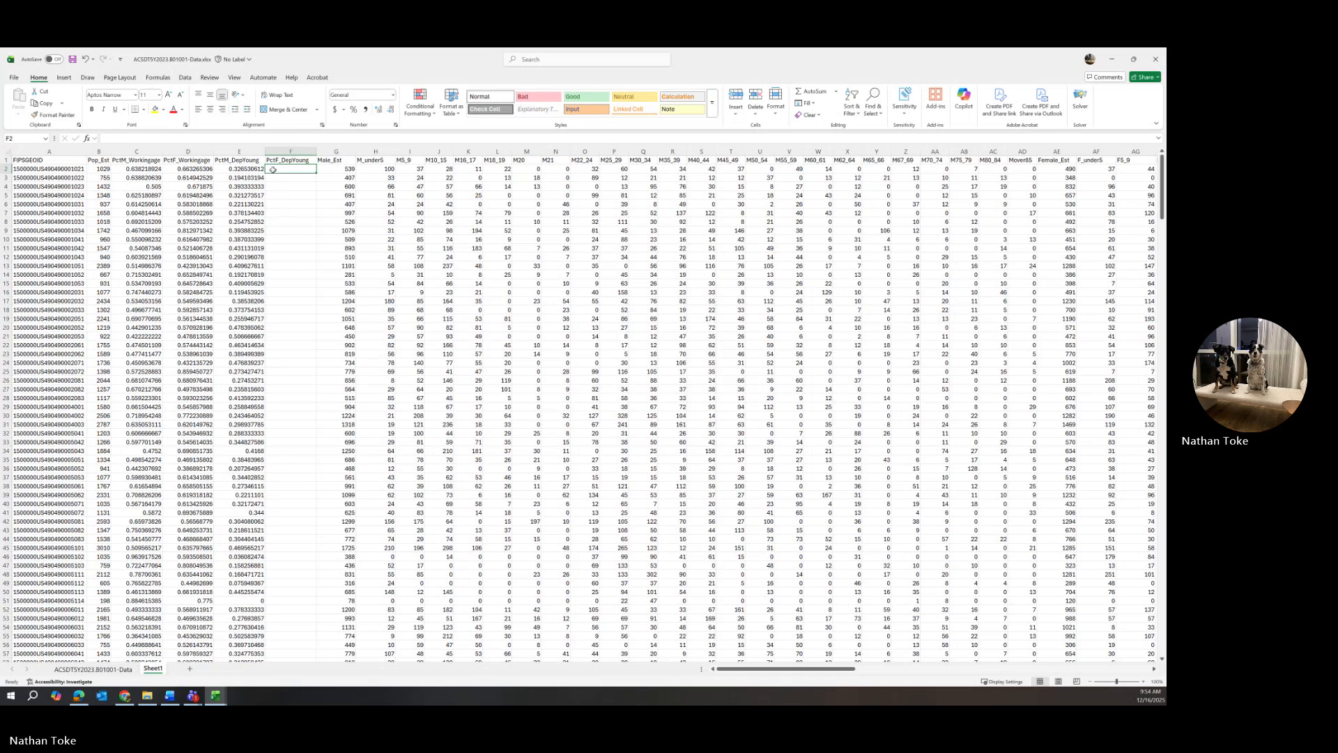
pyautogui.write('(')
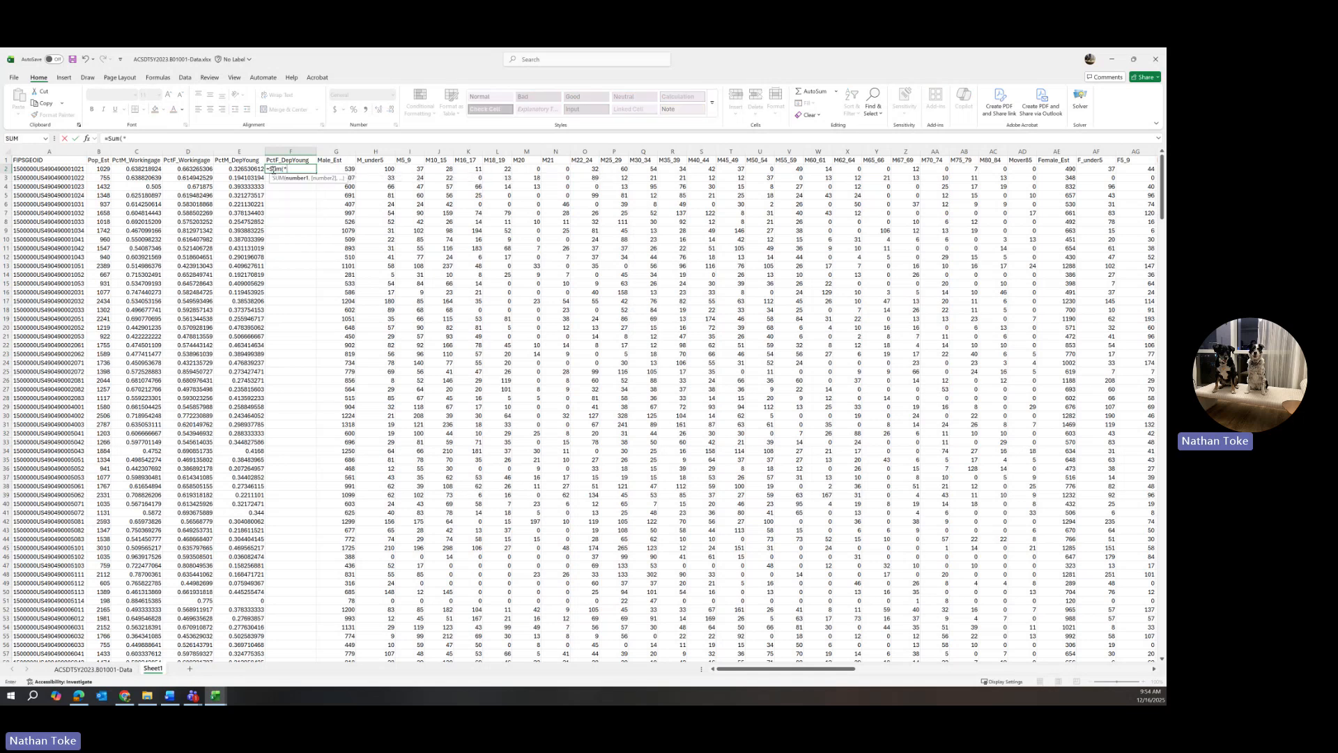
pyautogui.moveTo(778, 670); pyautogui.dragTo(828, 673)
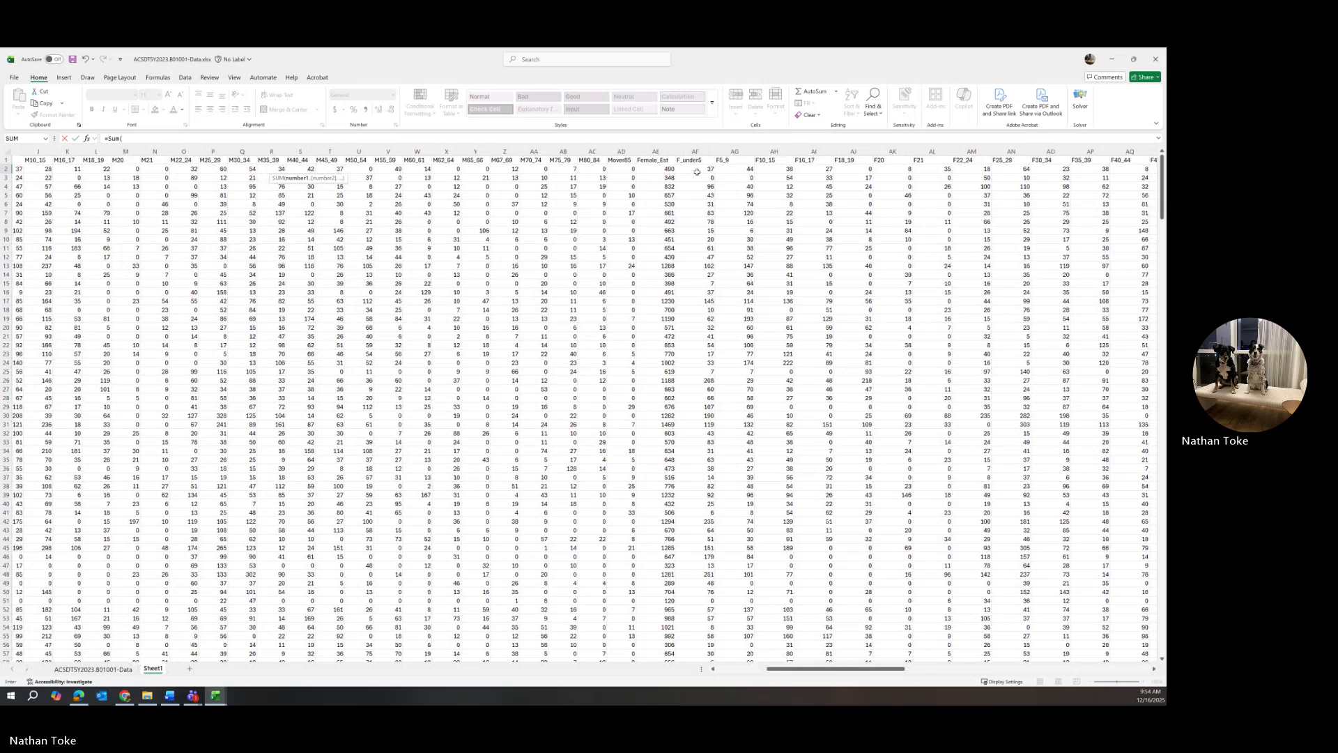
pyautogui.moveTo(696, 170); pyautogui.dragTo(817, 170)
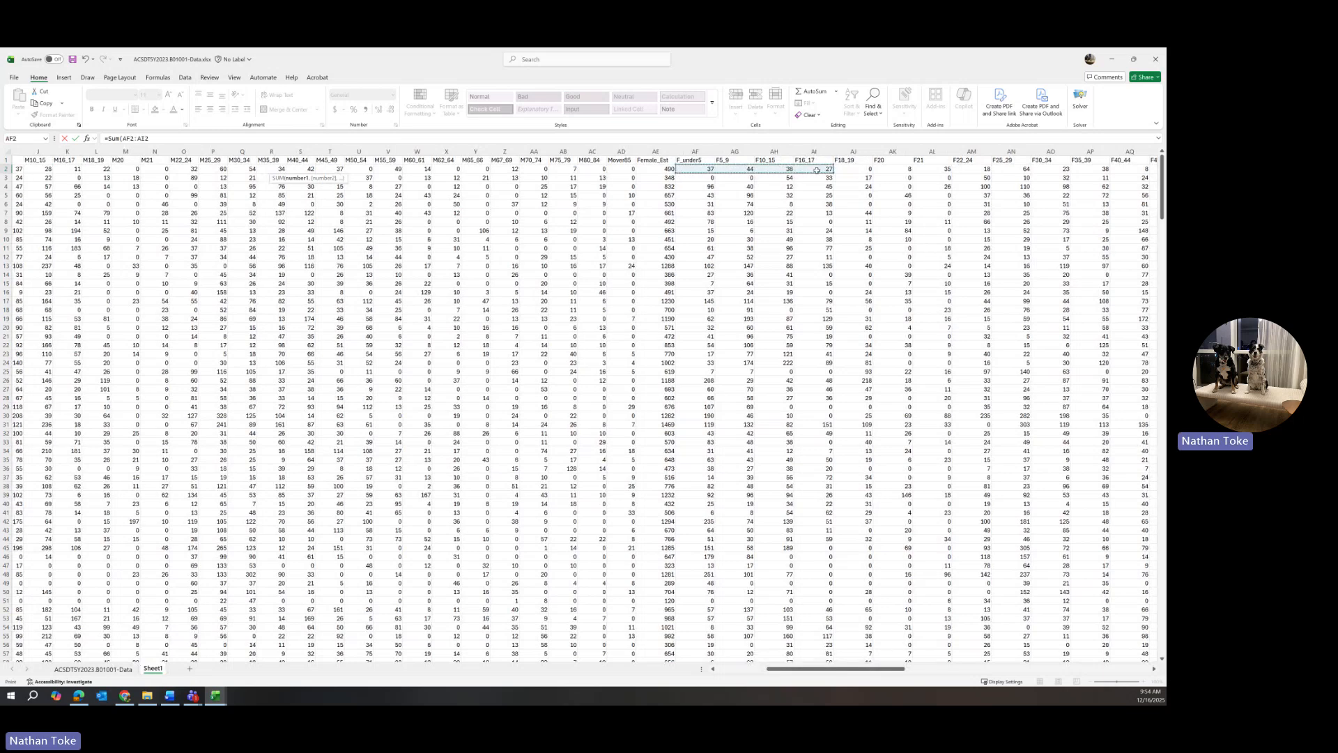
pyautogui.write(')/')
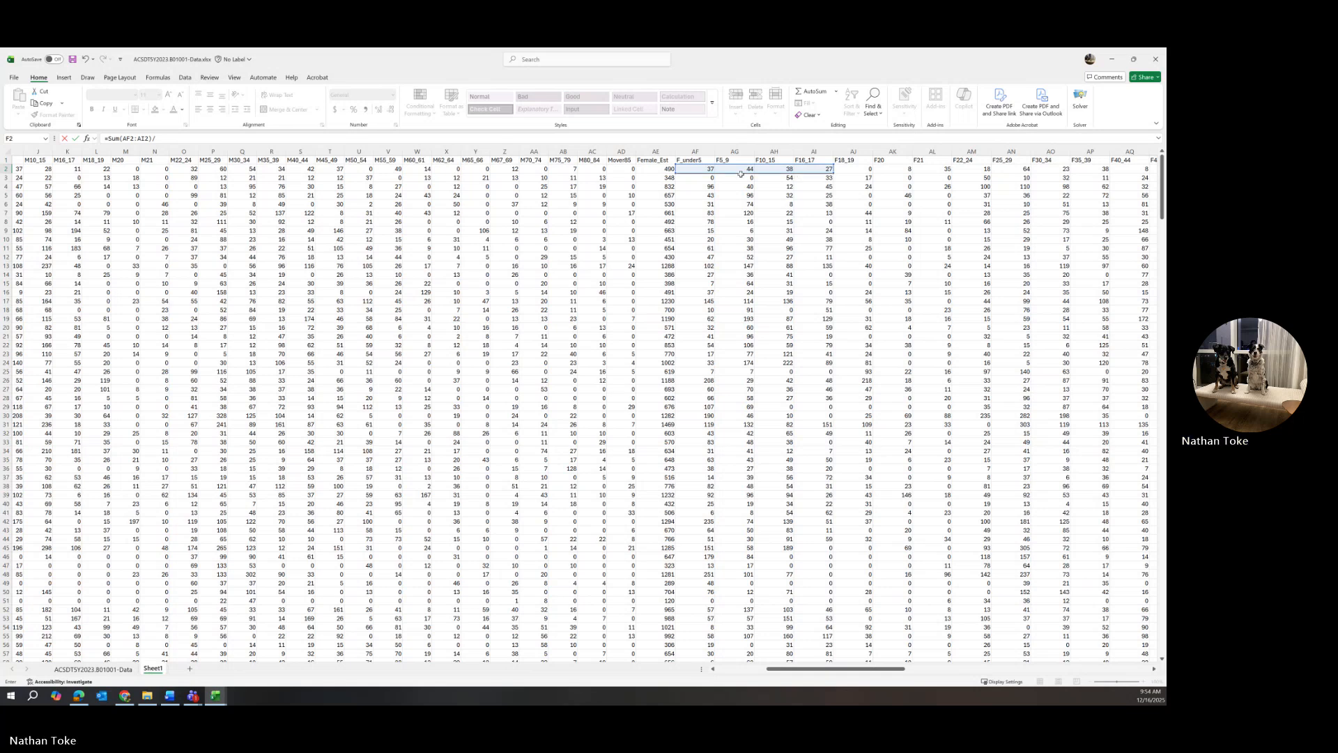
pyautogui.click(664, 170)
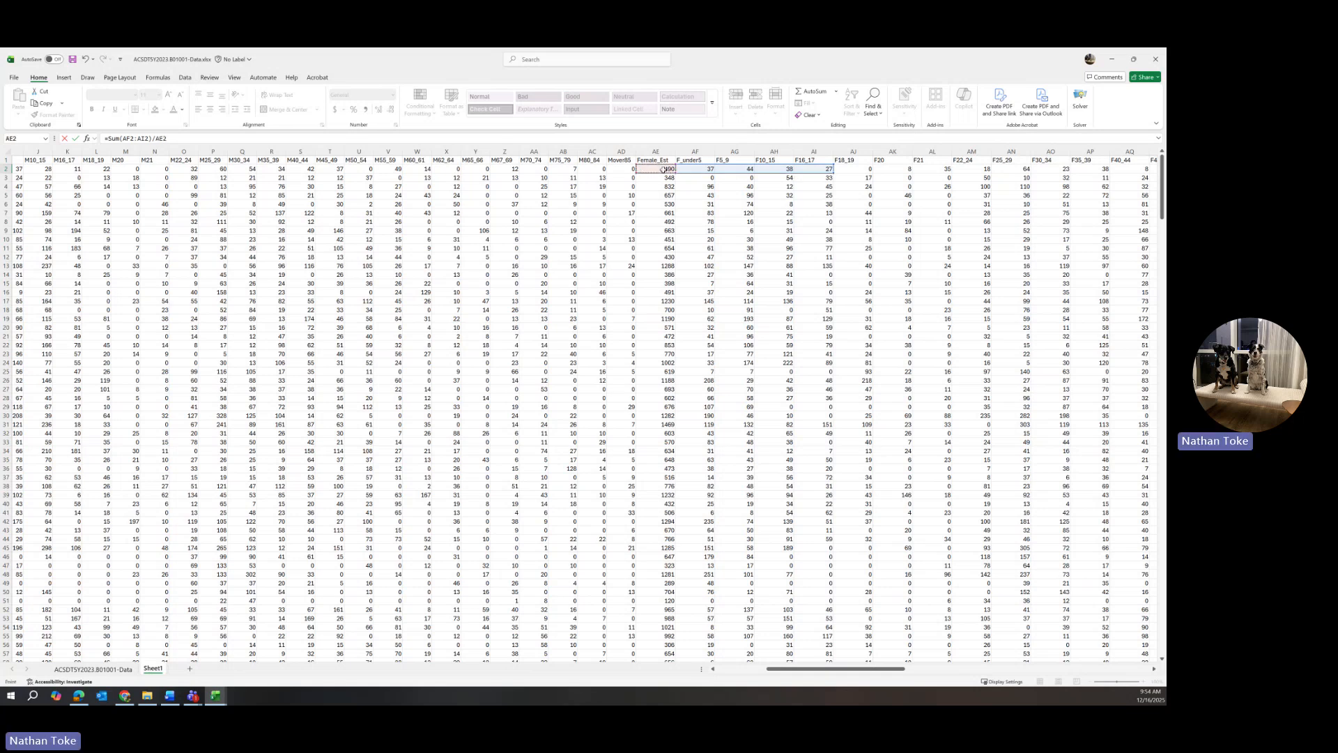
pyautogui.press('Return')
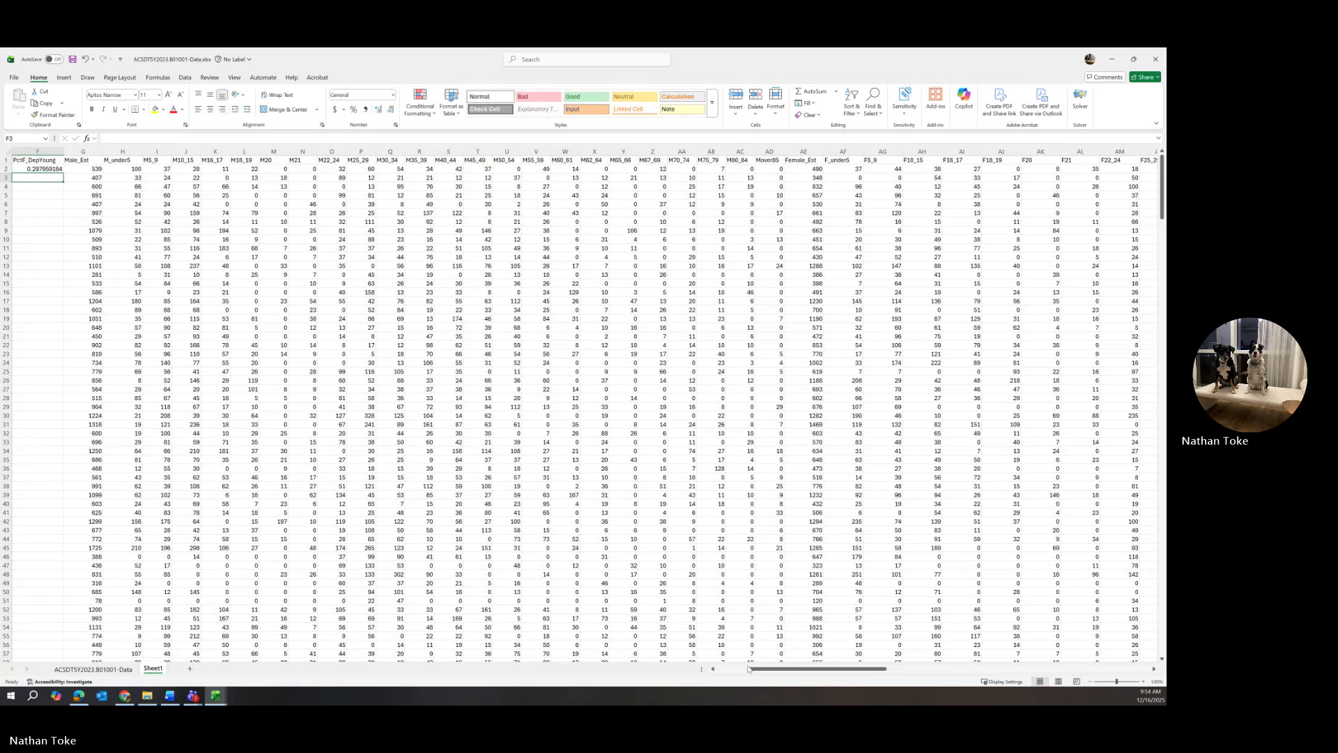
# Fill the PctF_DepYoung formula in F2 down the column for all block groups
pyautogui.moveTo(749, 668); pyautogui.dragTo(718, 668)
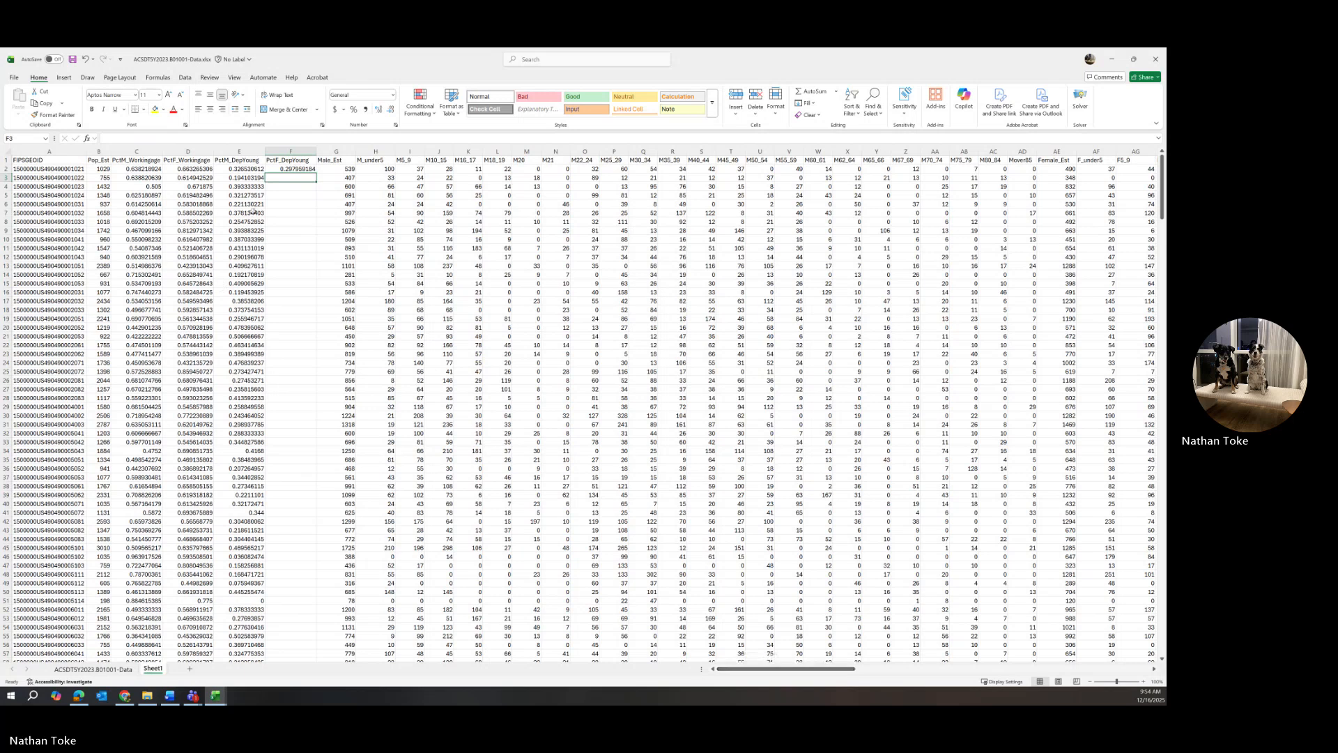
pyautogui.click(312, 168)
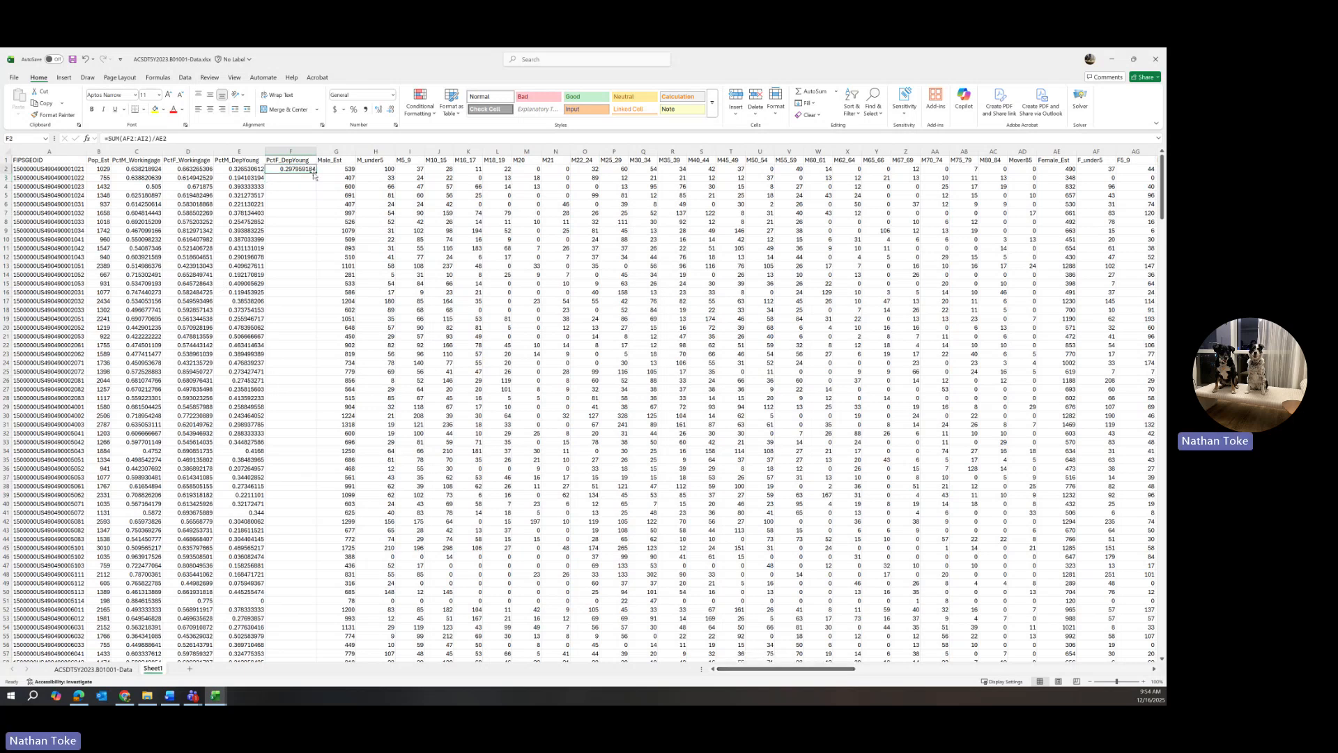
pyautogui.doubleClick(316, 173)
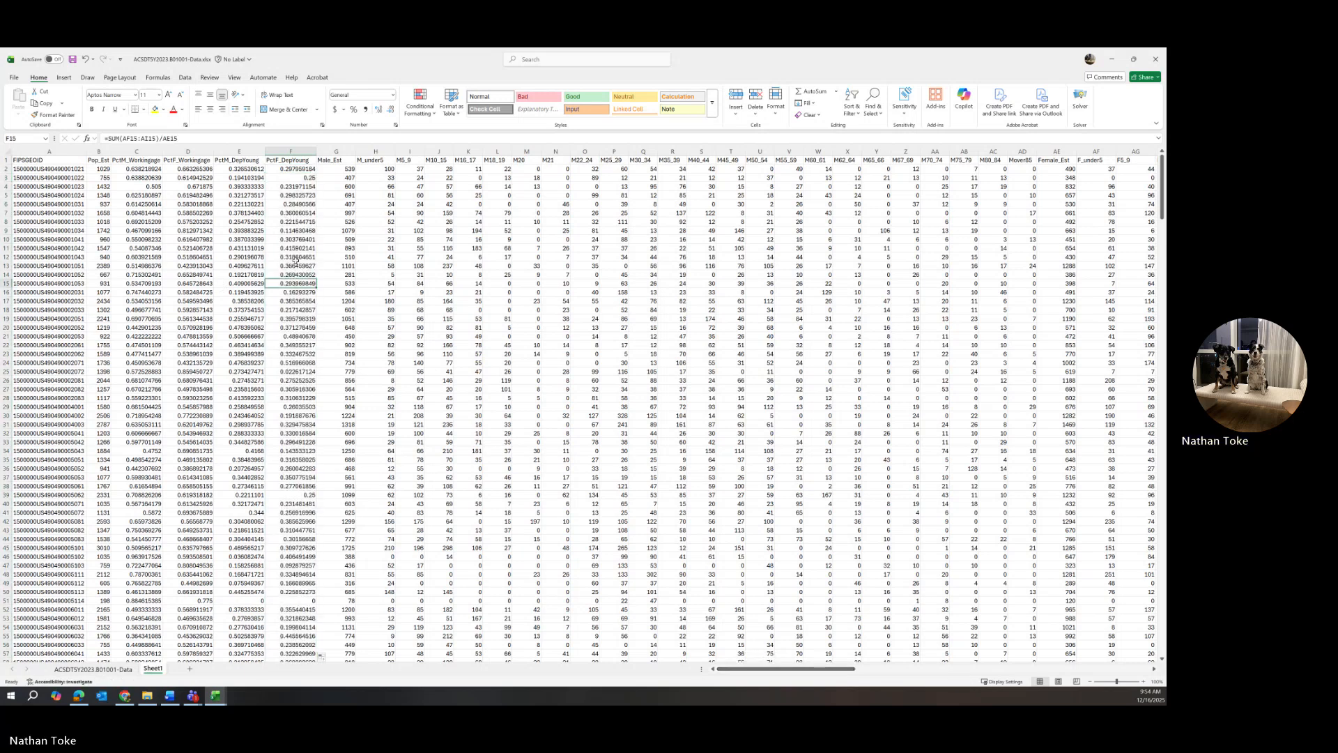
# Insert another blank column before Male_Est and enter the header PctM_DepOld in G1
pyautogui.rightClick(332, 153)
pyautogui.click(353, 244)
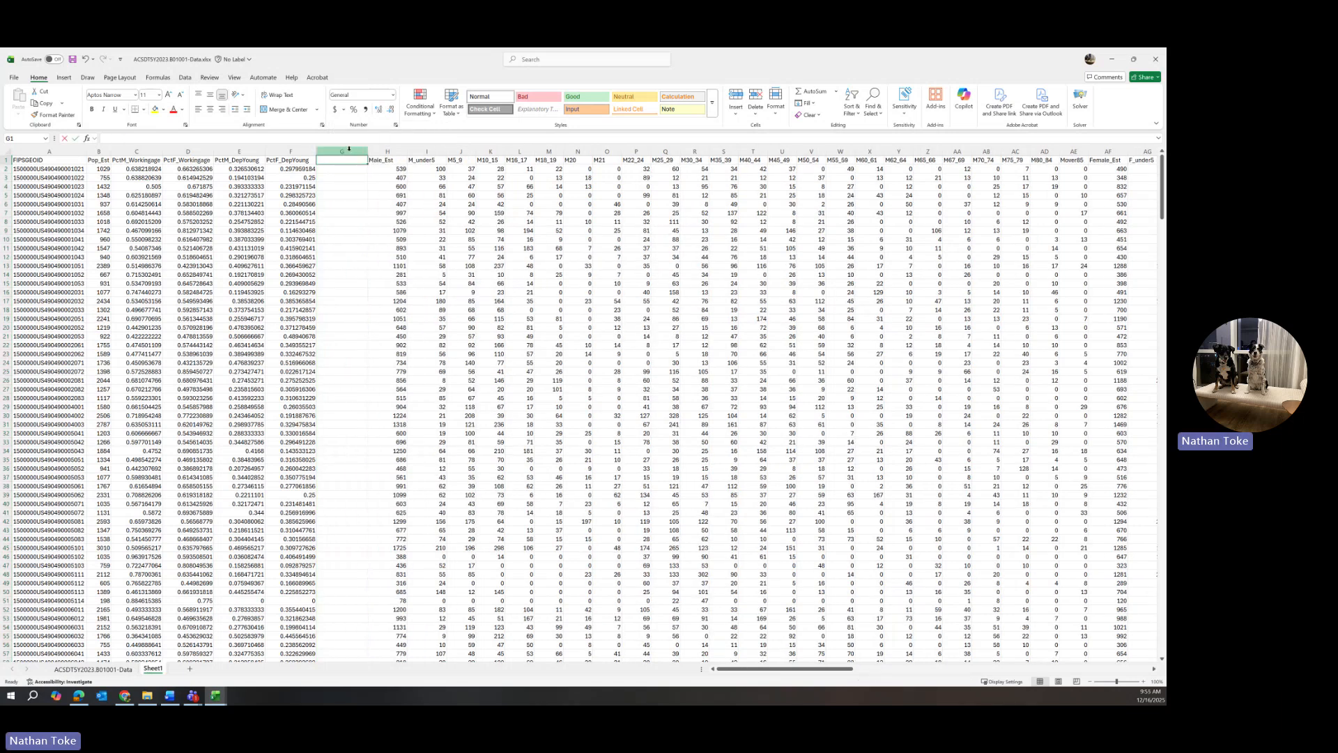
pyautogui.press('BackSpace')
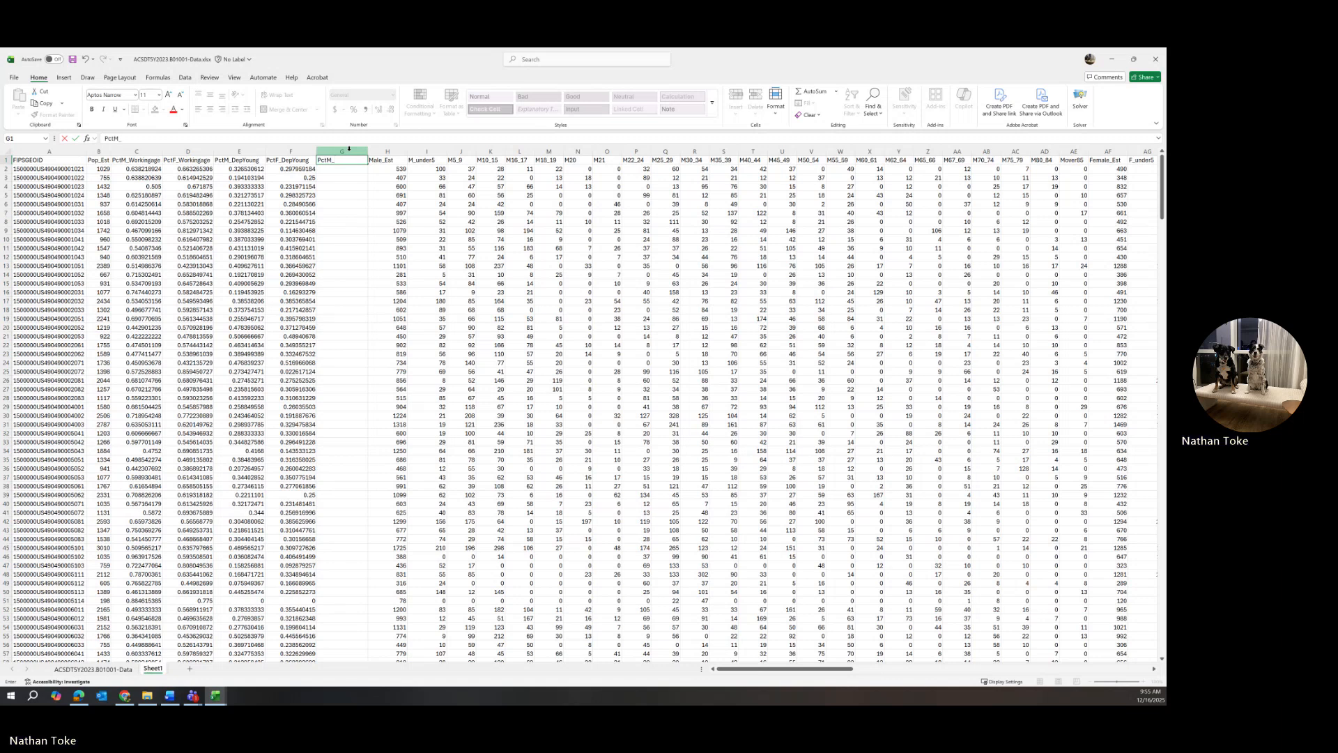
pyautogui.write('PctM_Dep')
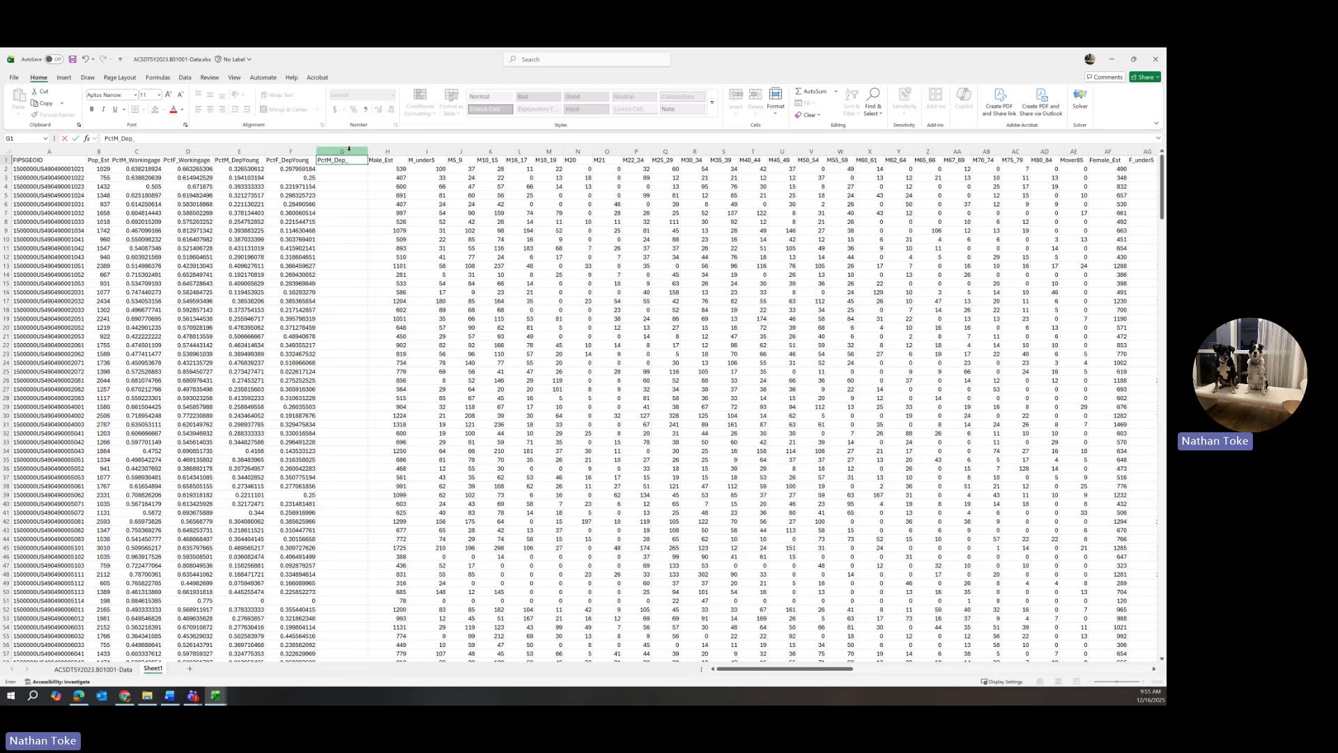
pyautogui.write('Old')
pyautogui.click(354, 211)
# Calculate the first block group's older dependent male share in G2 with the formula =Sum(Z2:AE2)/H2
pyautogui.click(345, 169)
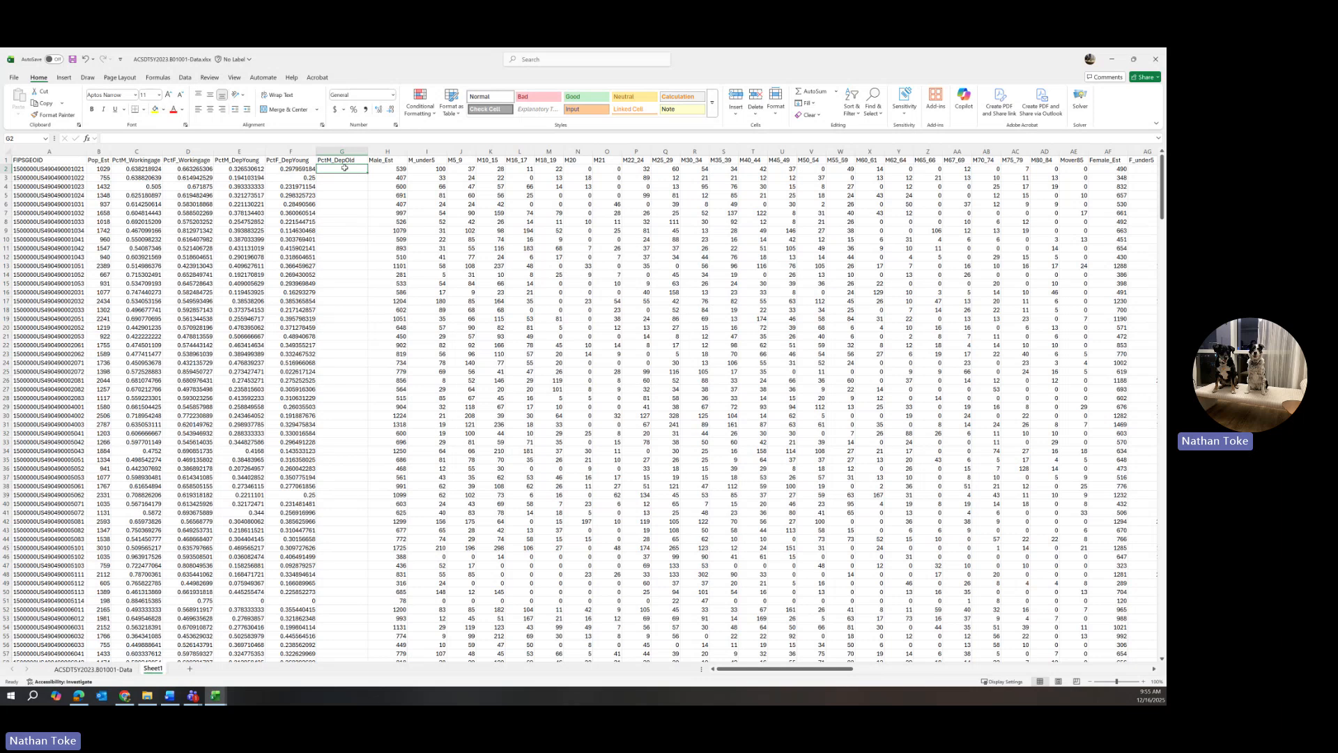
pyautogui.write('=')
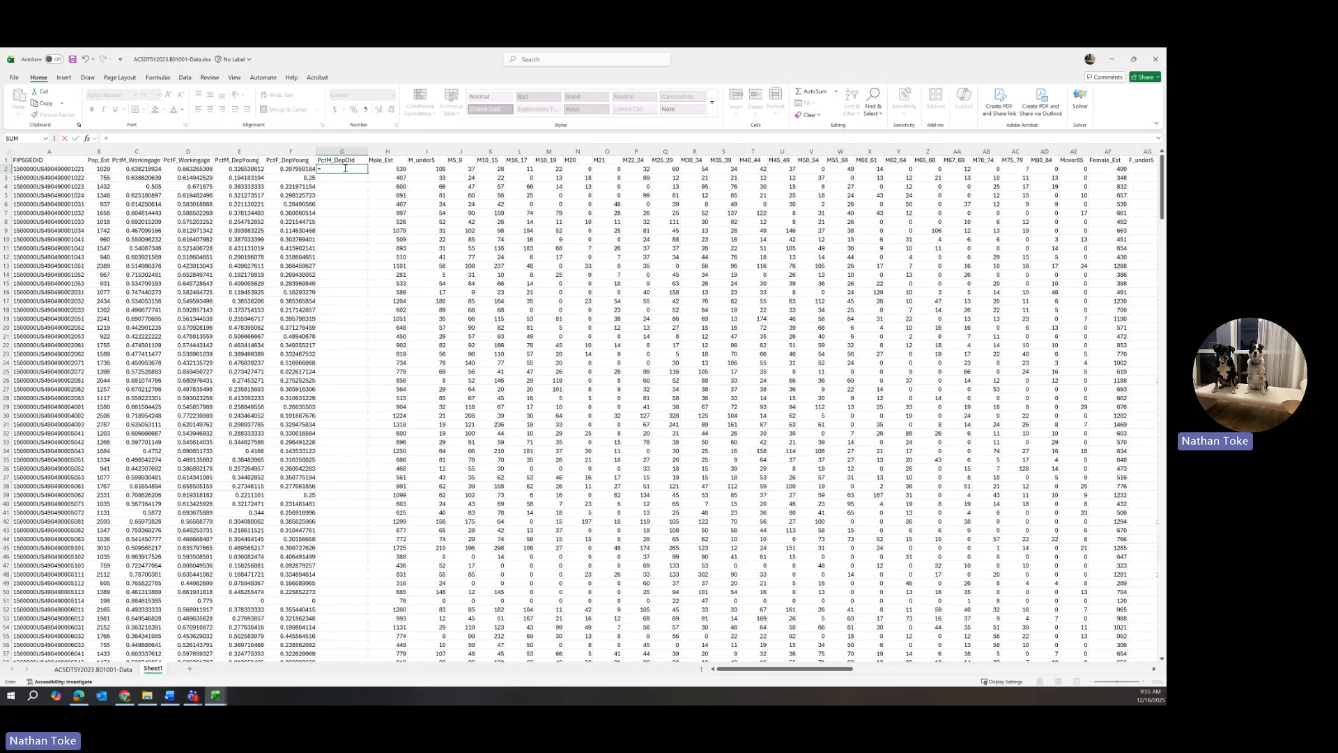
pyautogui.write('Sum(')
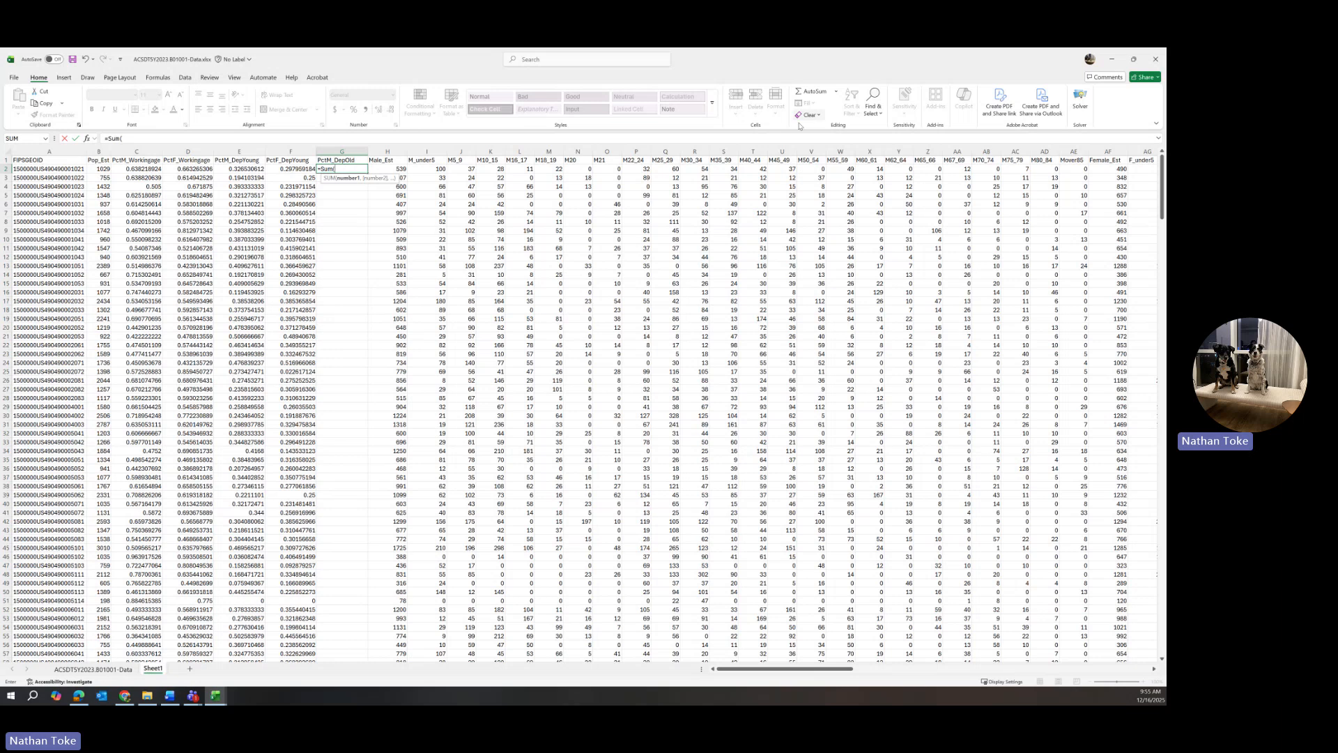
pyautogui.moveTo(930, 171); pyautogui.dragTo(1043, 170)
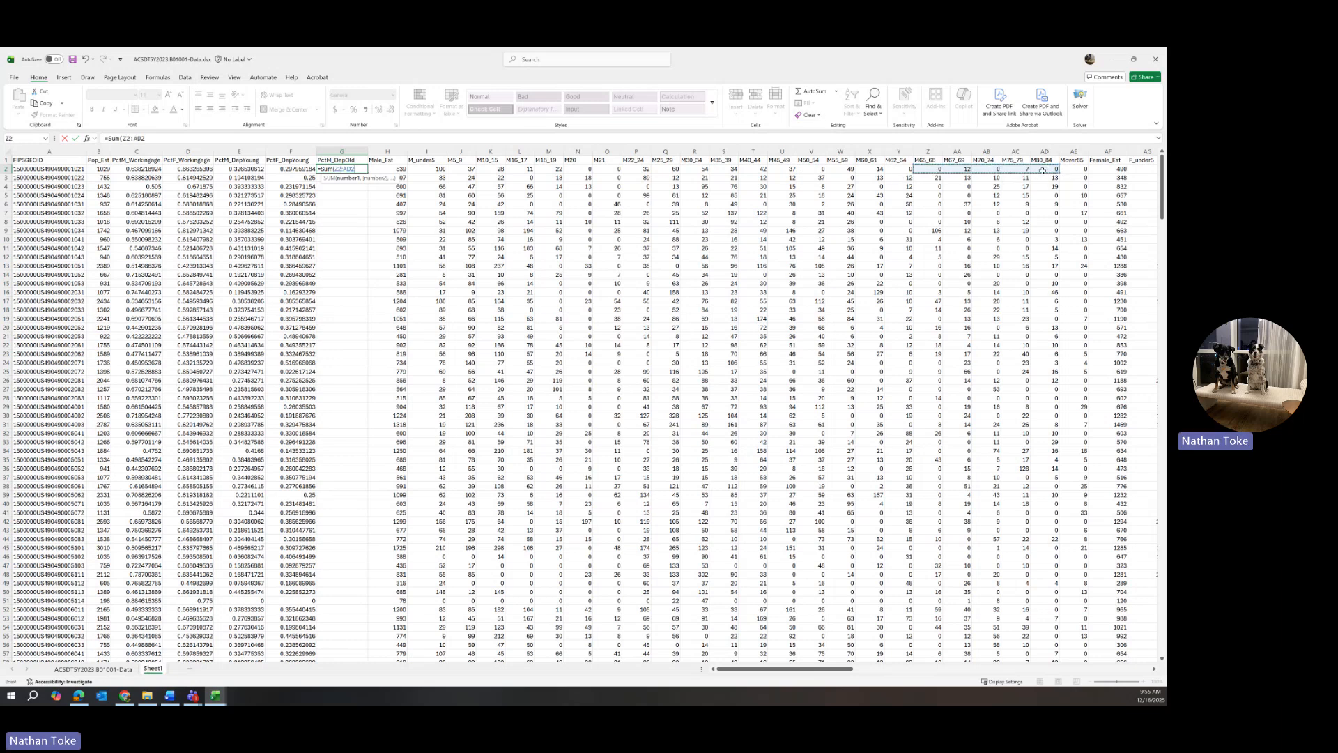
pyautogui.moveTo(934, 170); pyautogui.dragTo(1071, 171)
pyautogui.write(')')
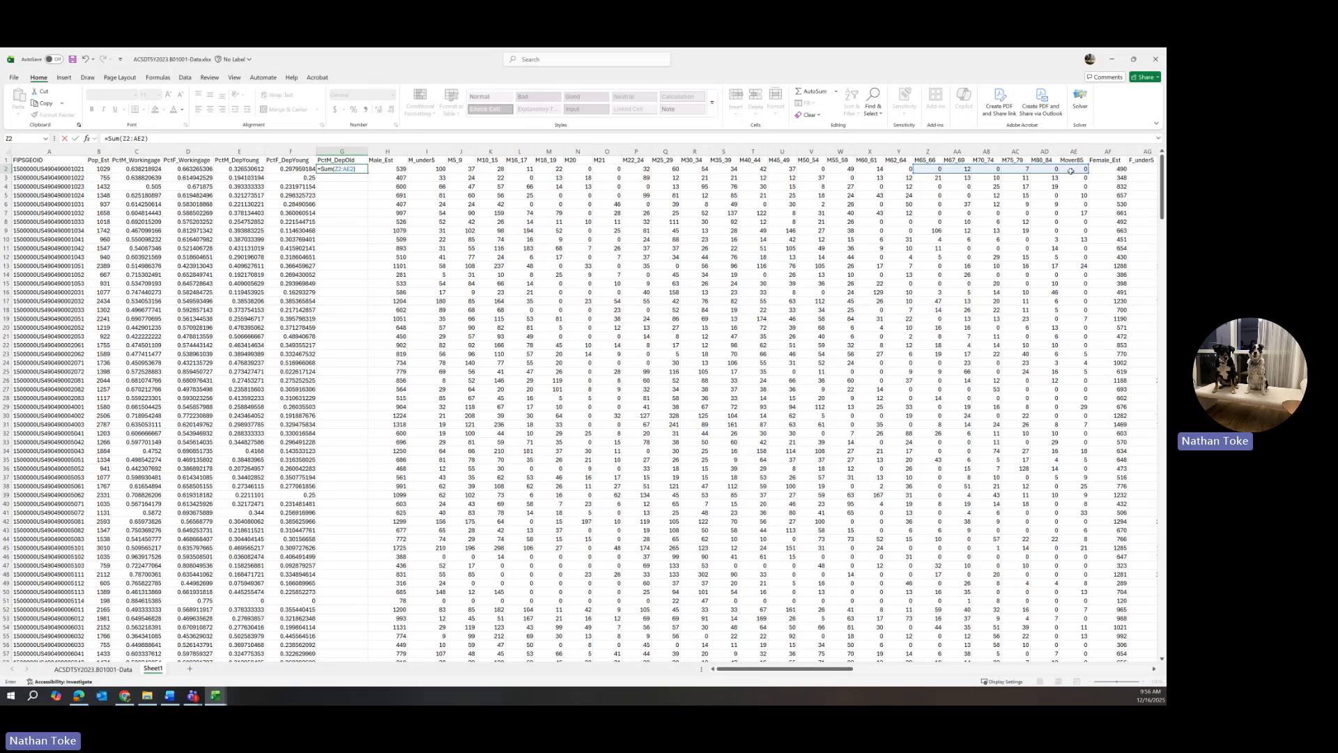
pyautogui.write('/')
pyautogui.click(398, 169)
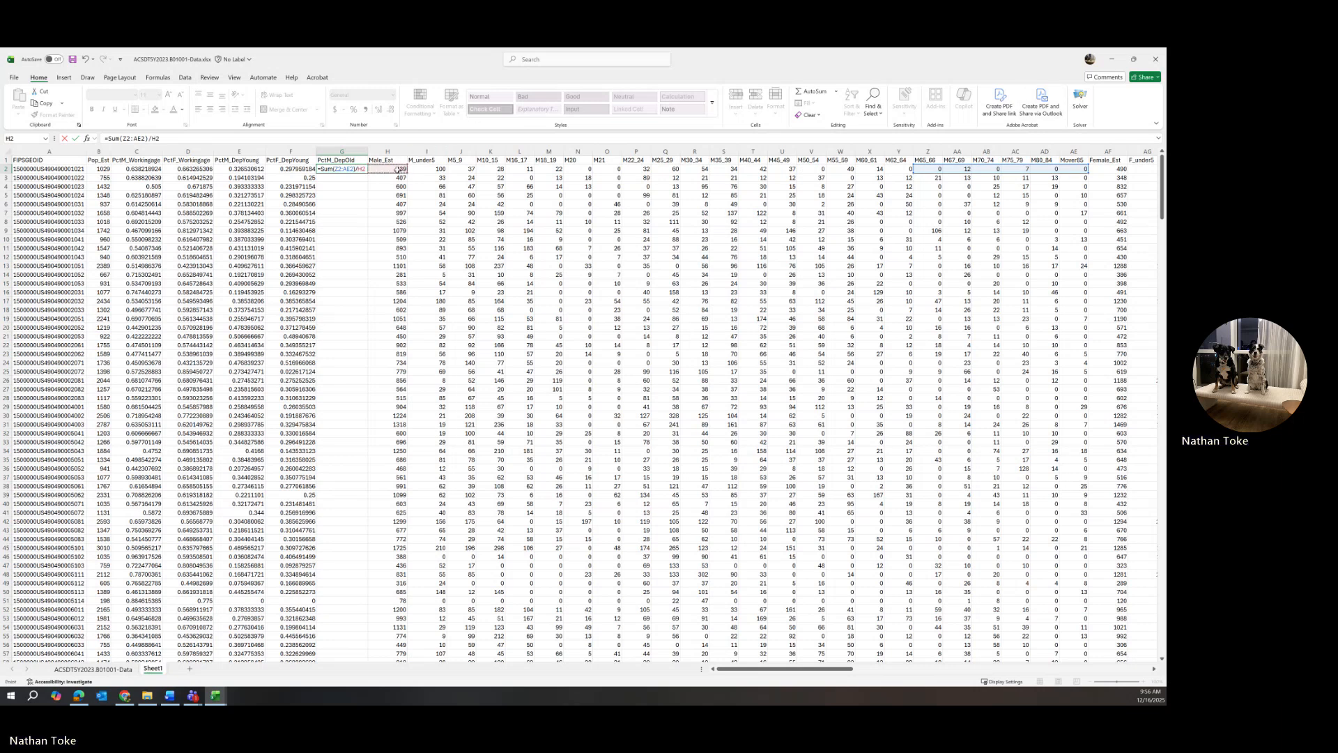
pyautogui.press('Return')
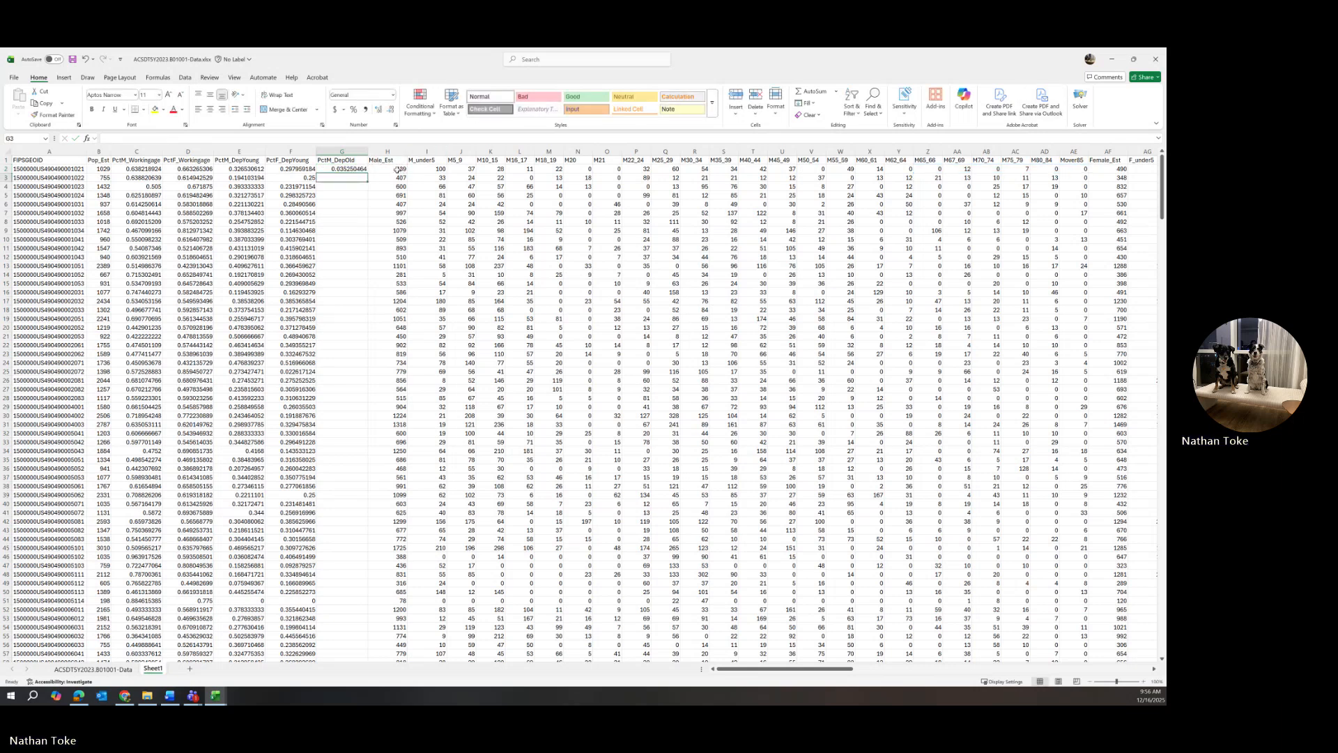
# Fill the PctM_DepOld formula in G2 down the column for all block groups
pyautogui.press('Down')
pyautogui.press('Down')
pyautogui.click(357, 171)
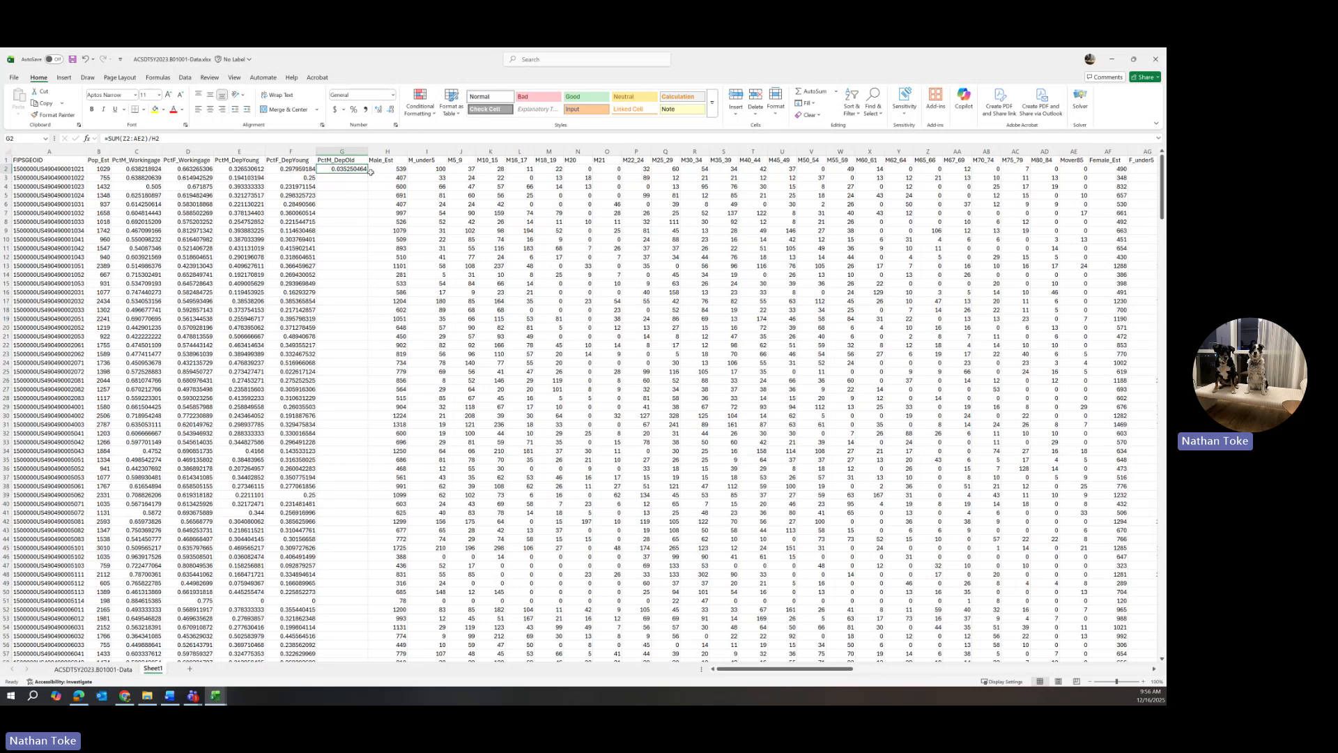
pyautogui.doubleClick(368, 174)
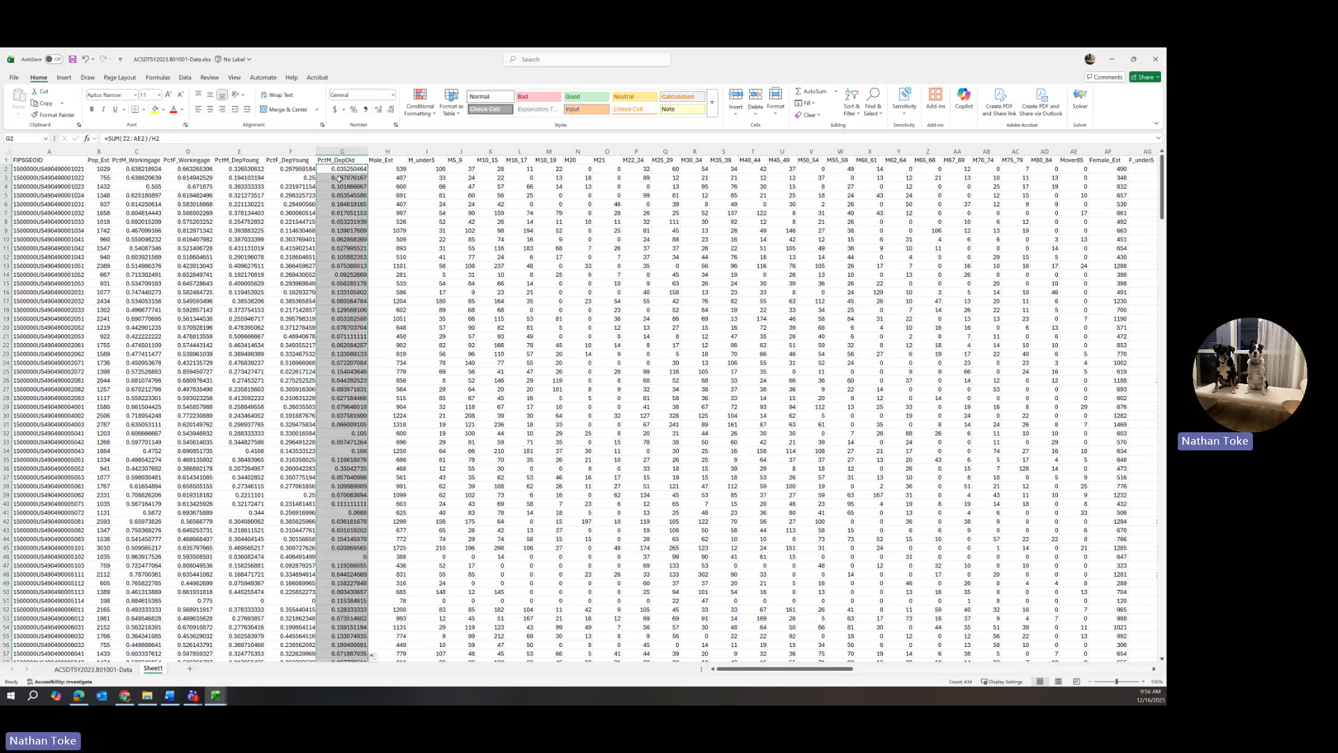
pyautogui.click(346, 179)
# Insert one more blank column before Male_Est and enter the header PctF_DepOld in H1
pyautogui.rightClick(387, 154)
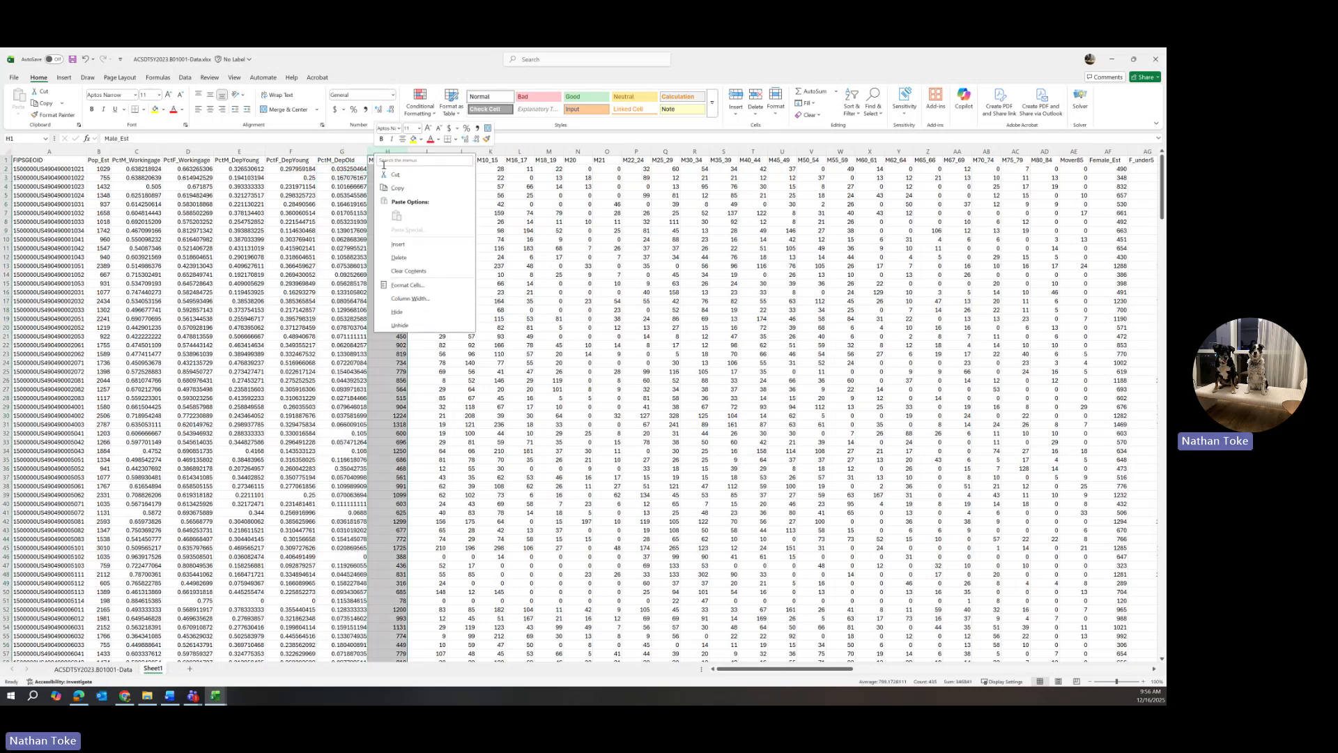
pyautogui.click(377, 149)
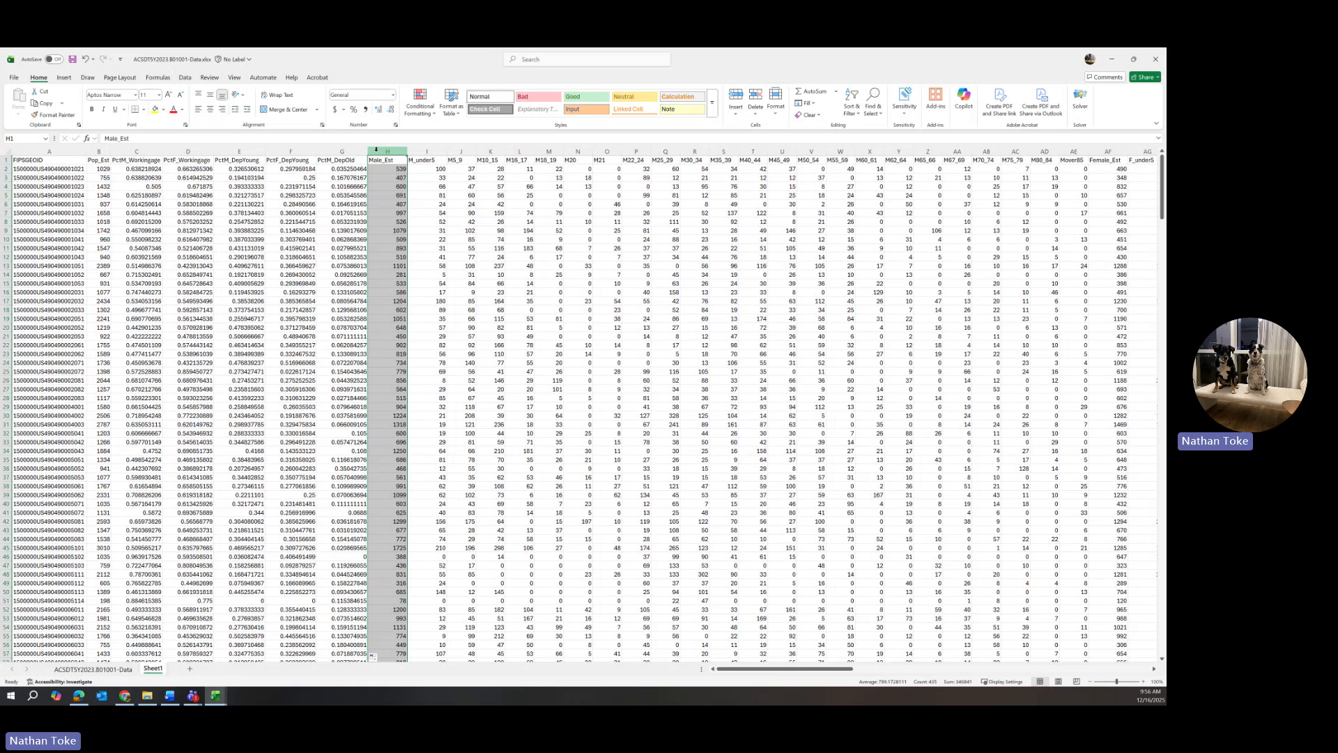
pyautogui.rightClick(377, 149)
pyautogui.click(377, 149)
pyautogui.rightClick(377, 149)
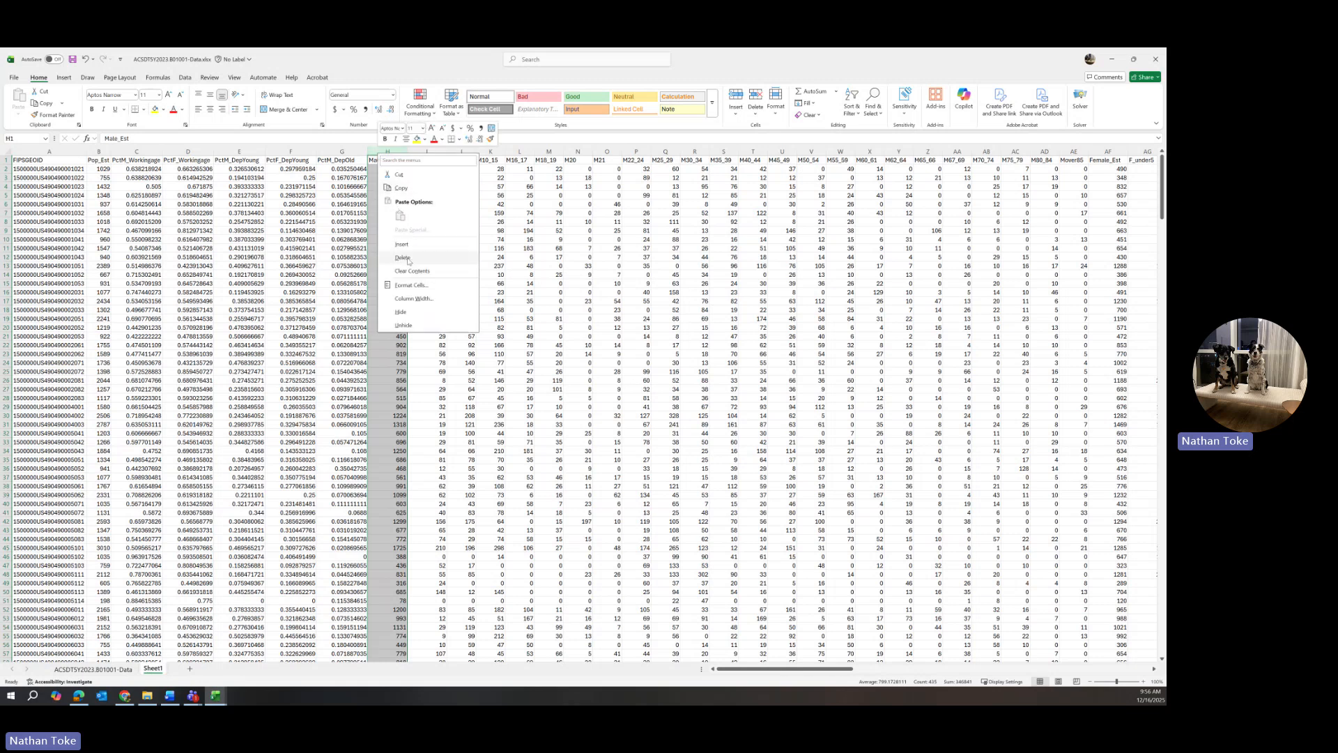
pyautogui.click(404, 245)
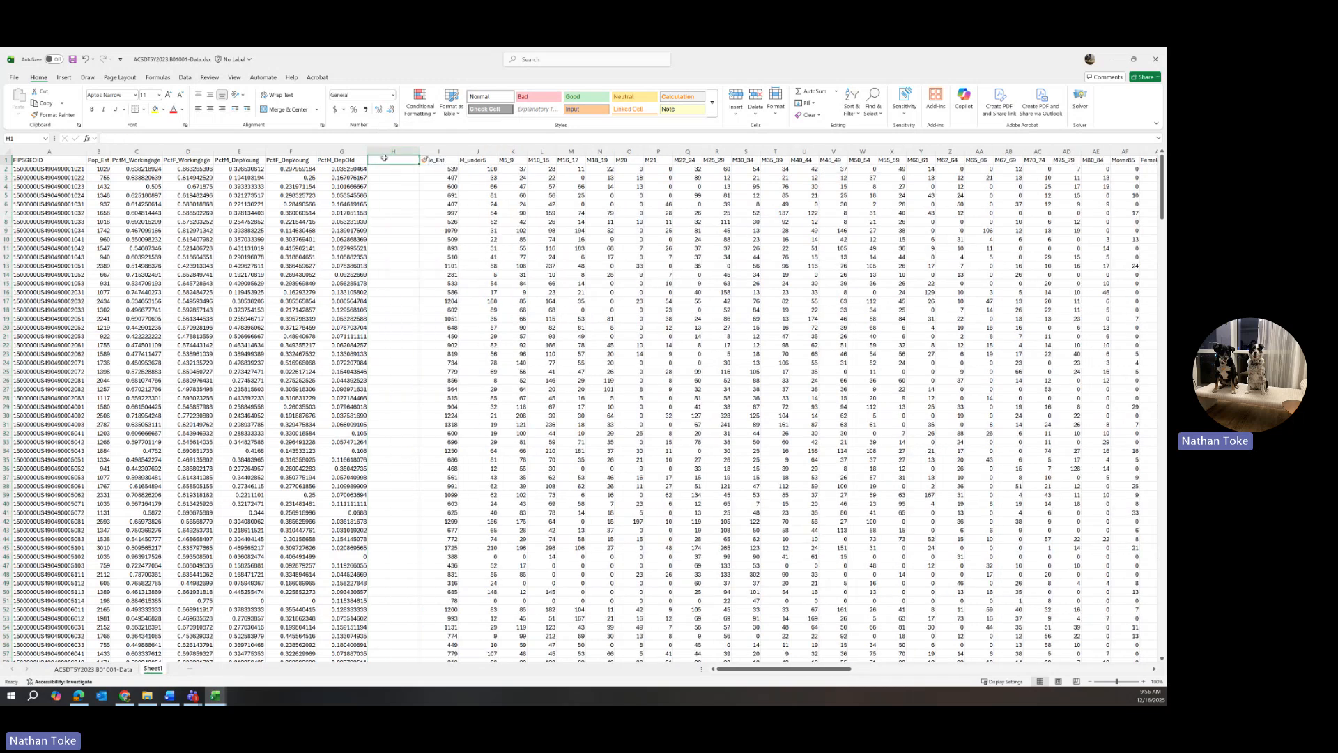
pyautogui.write('PctF')
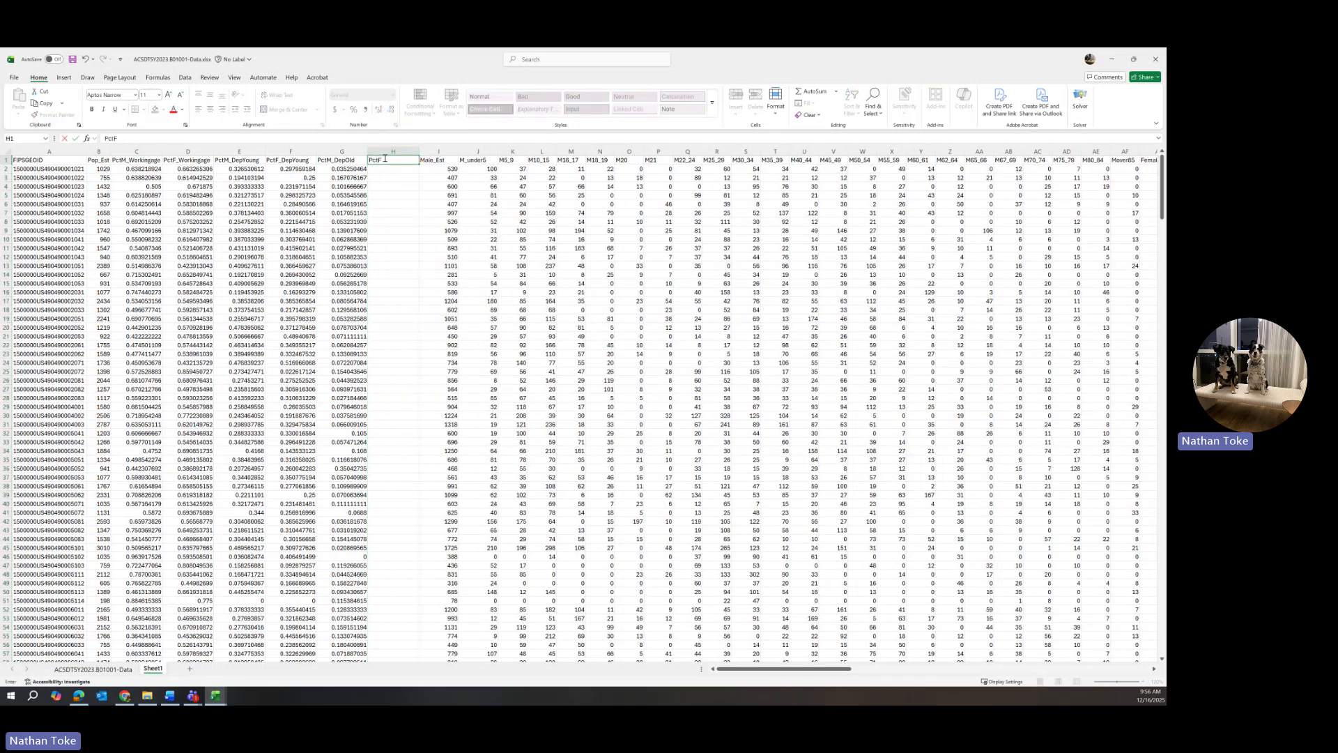
pyautogui.write('_DepOld')
# Calculate the first block group's older dependent female share in H2 with the formula =Sum(AY2:BD2)/AG2
pyautogui.click(382, 170)
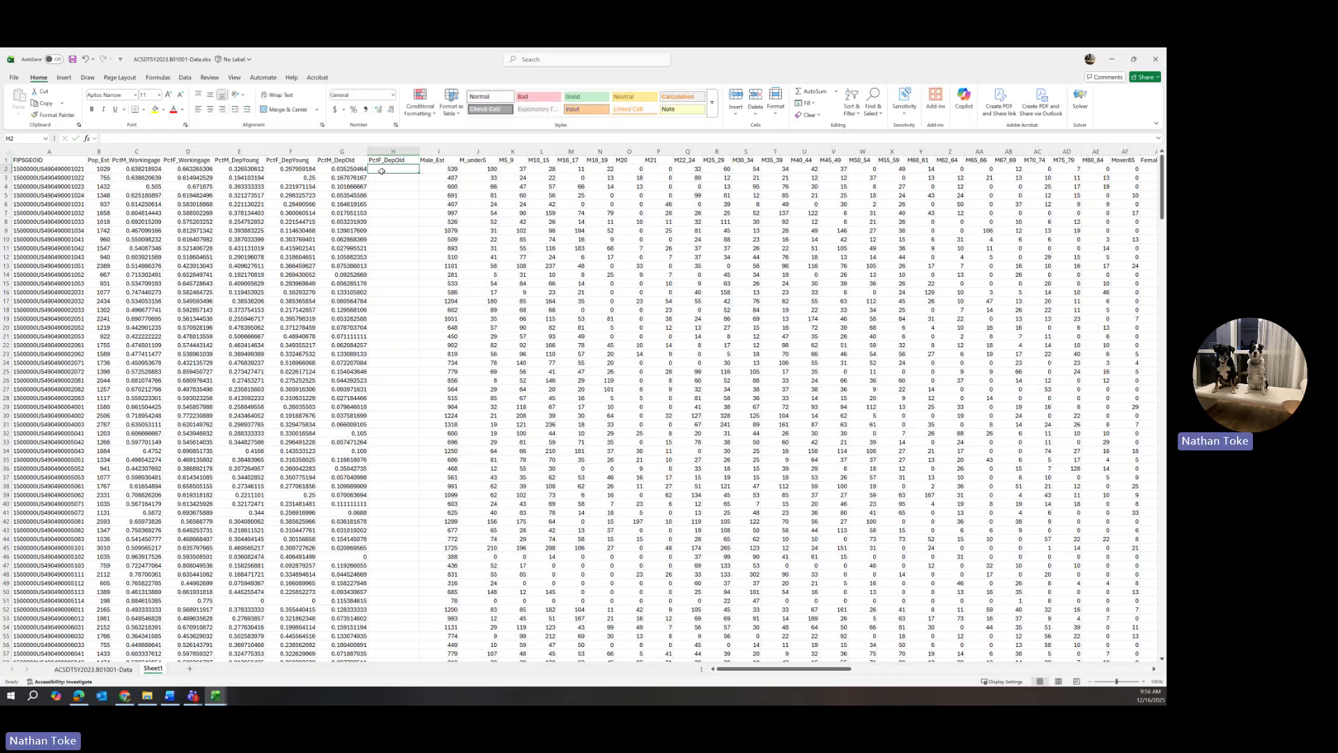
pyautogui.write('=')
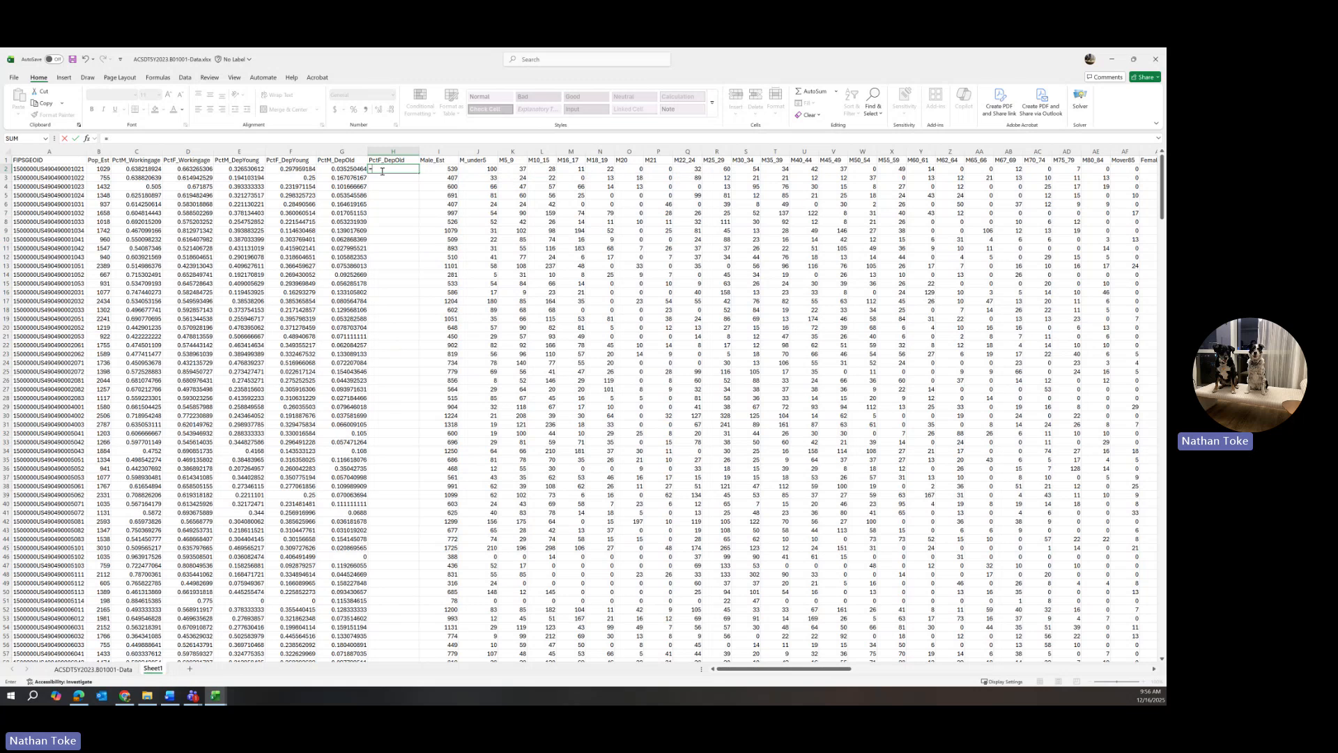
pyautogui.write('Sum(')
pyautogui.moveTo(753, 669); pyautogui.dragTo(826, 671)
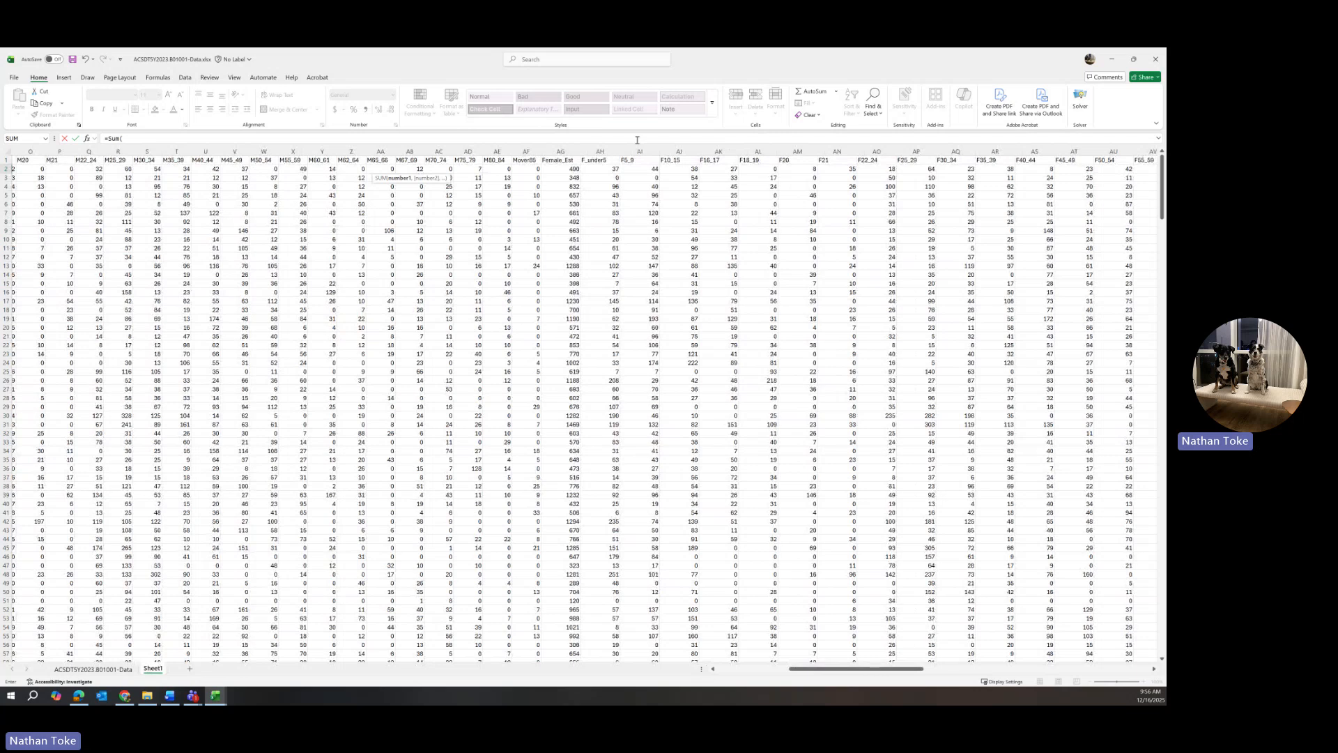
pyautogui.moveTo(884, 670); pyautogui.dragTo(918, 672)
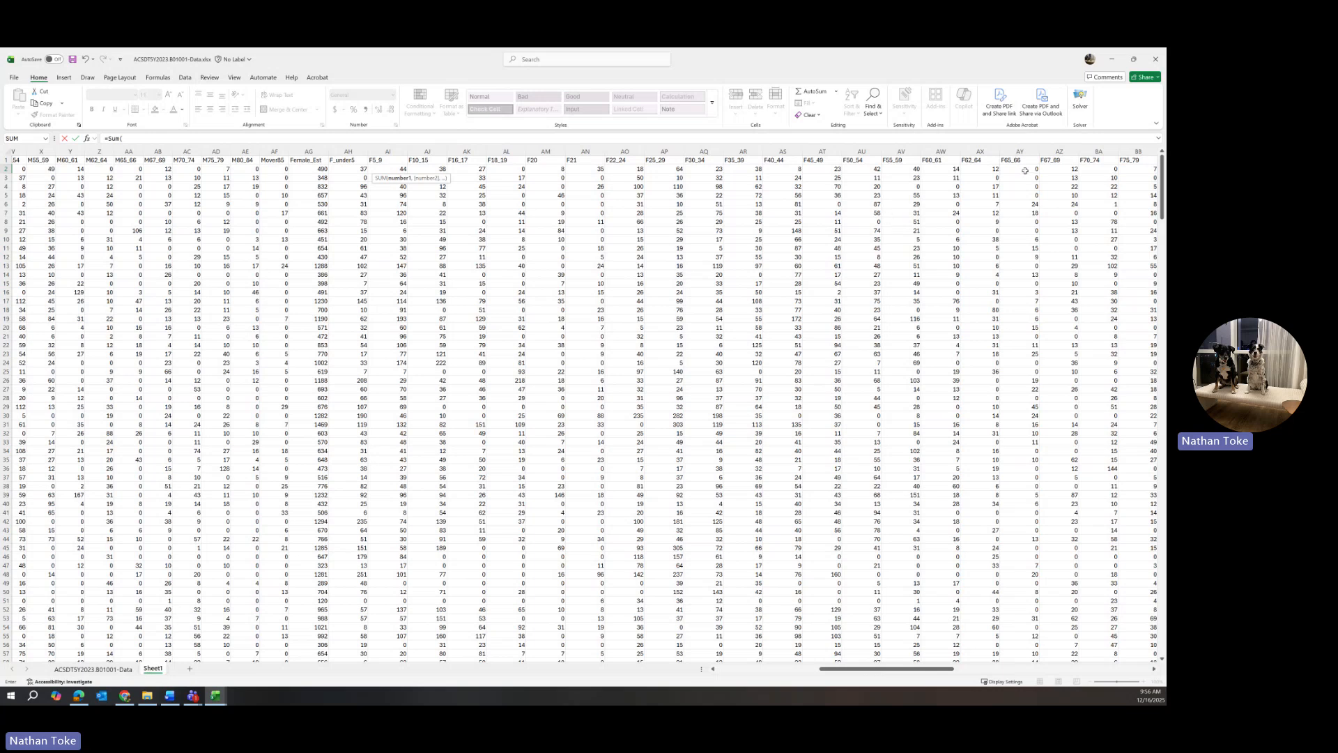
pyautogui.moveTo(1030, 172); pyautogui.dragTo(1082, 168)
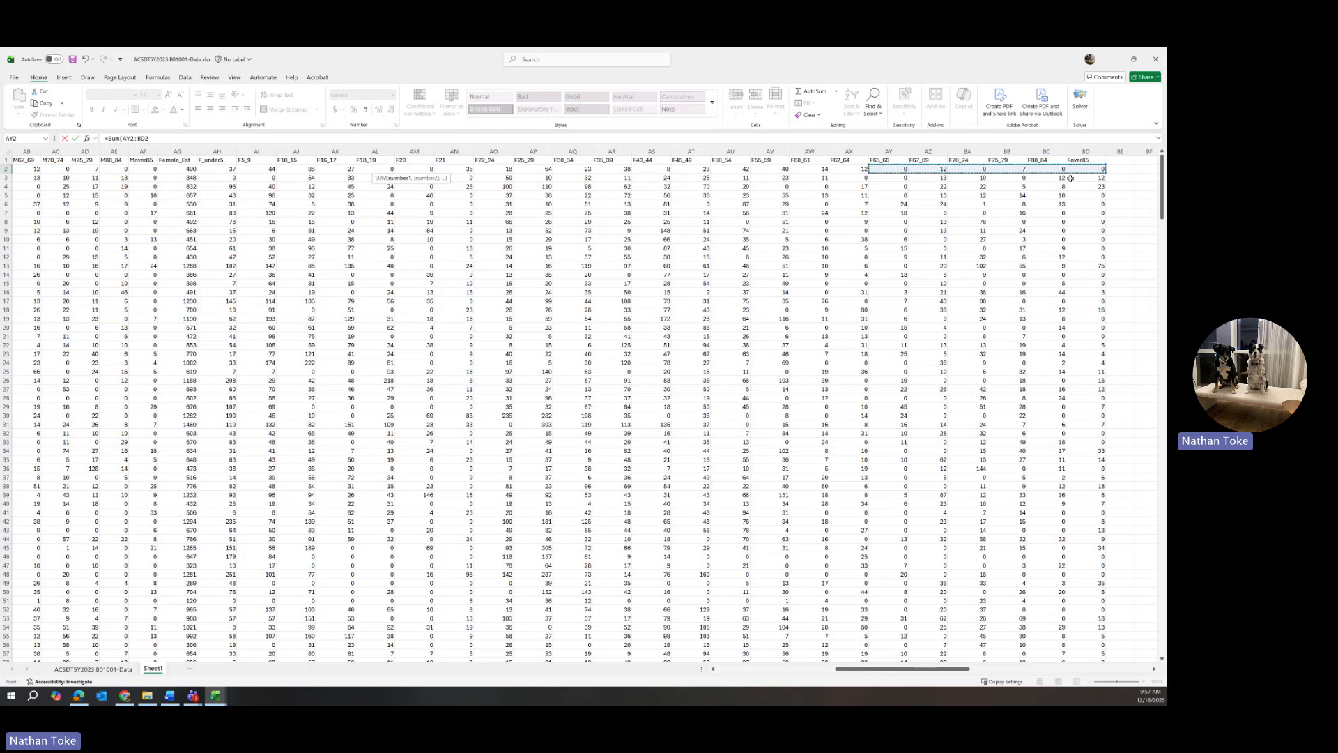
pyautogui.write(')')
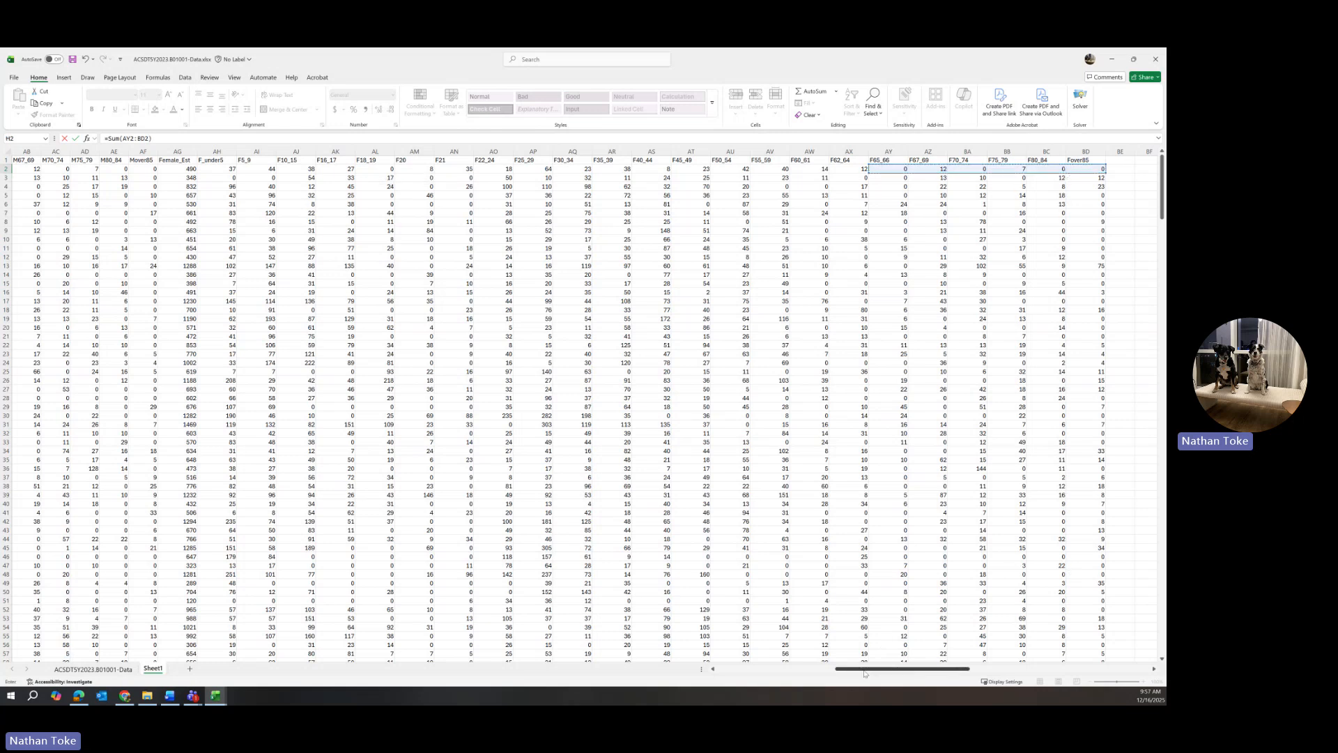
pyautogui.moveTo(865, 670); pyautogui.dragTo(739, 674)
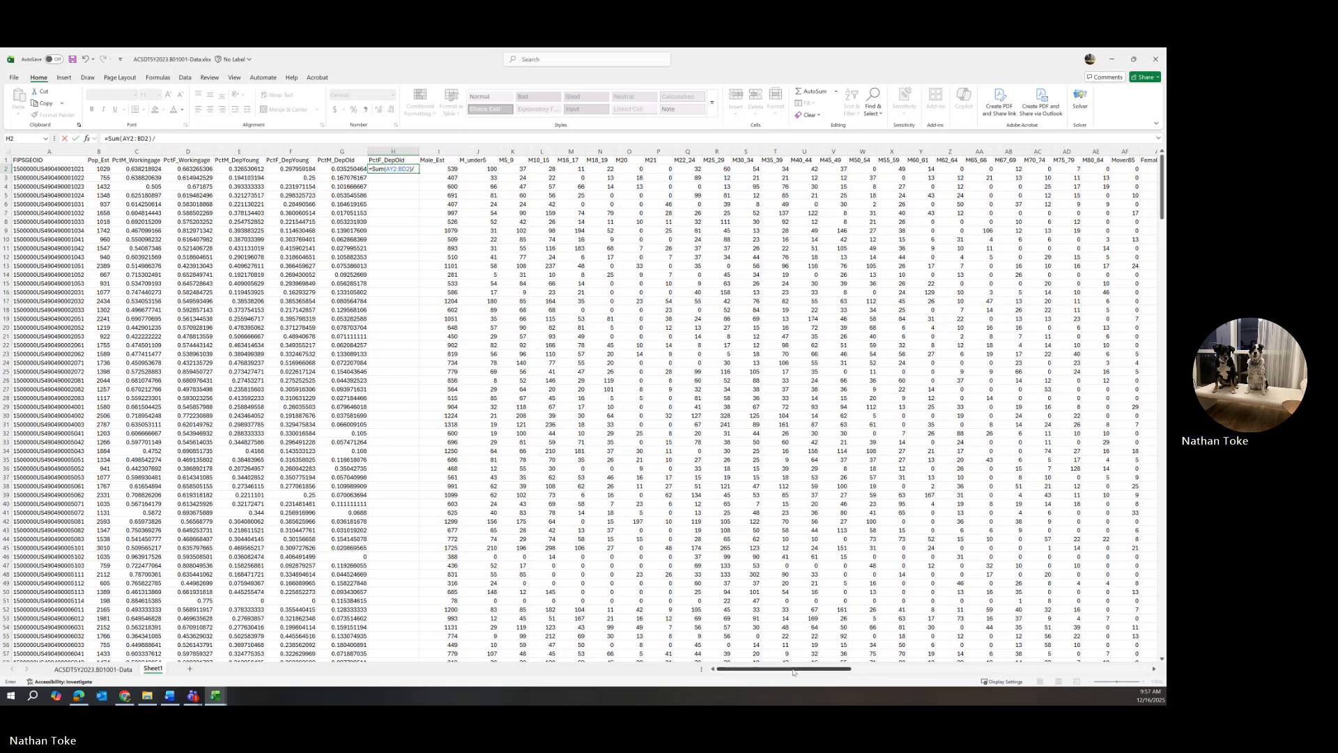
pyautogui.moveTo(795, 670); pyautogui.dragTo(816, 670)
pyautogui.click(985, 172)
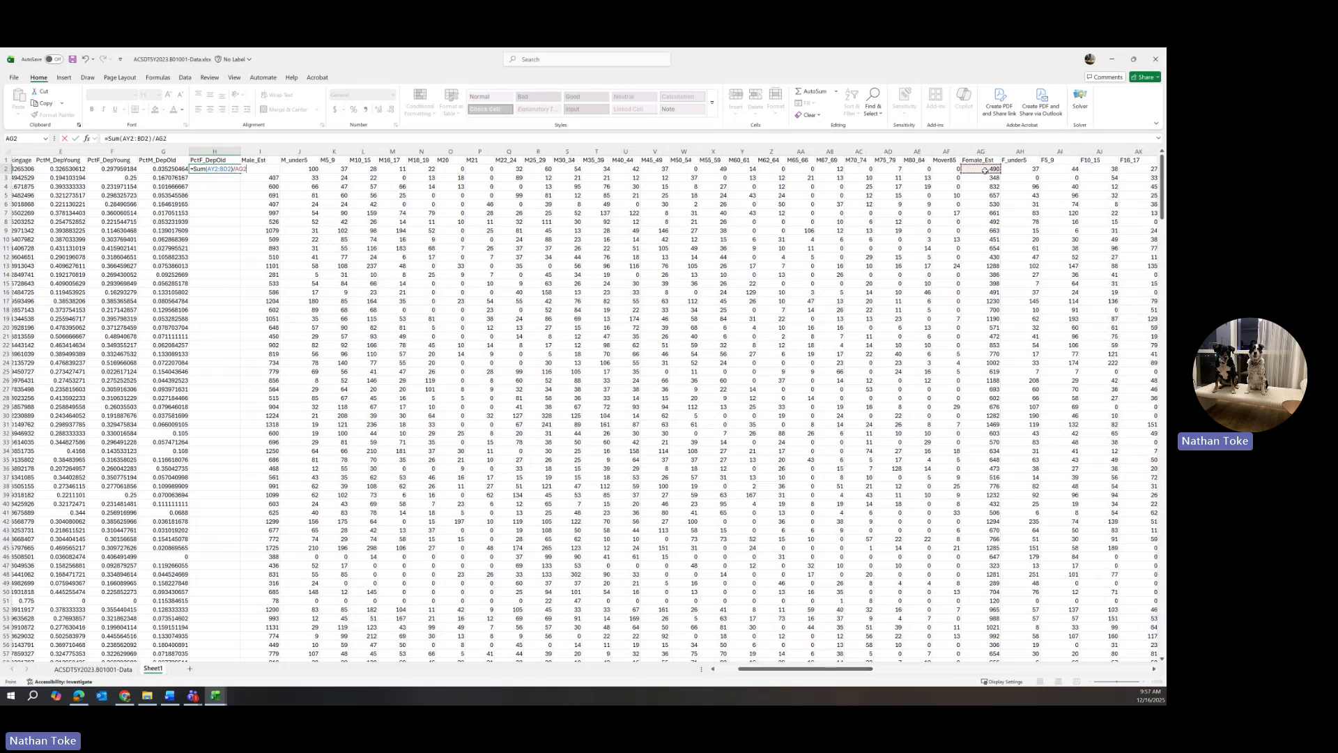
pyautogui.press('Return')
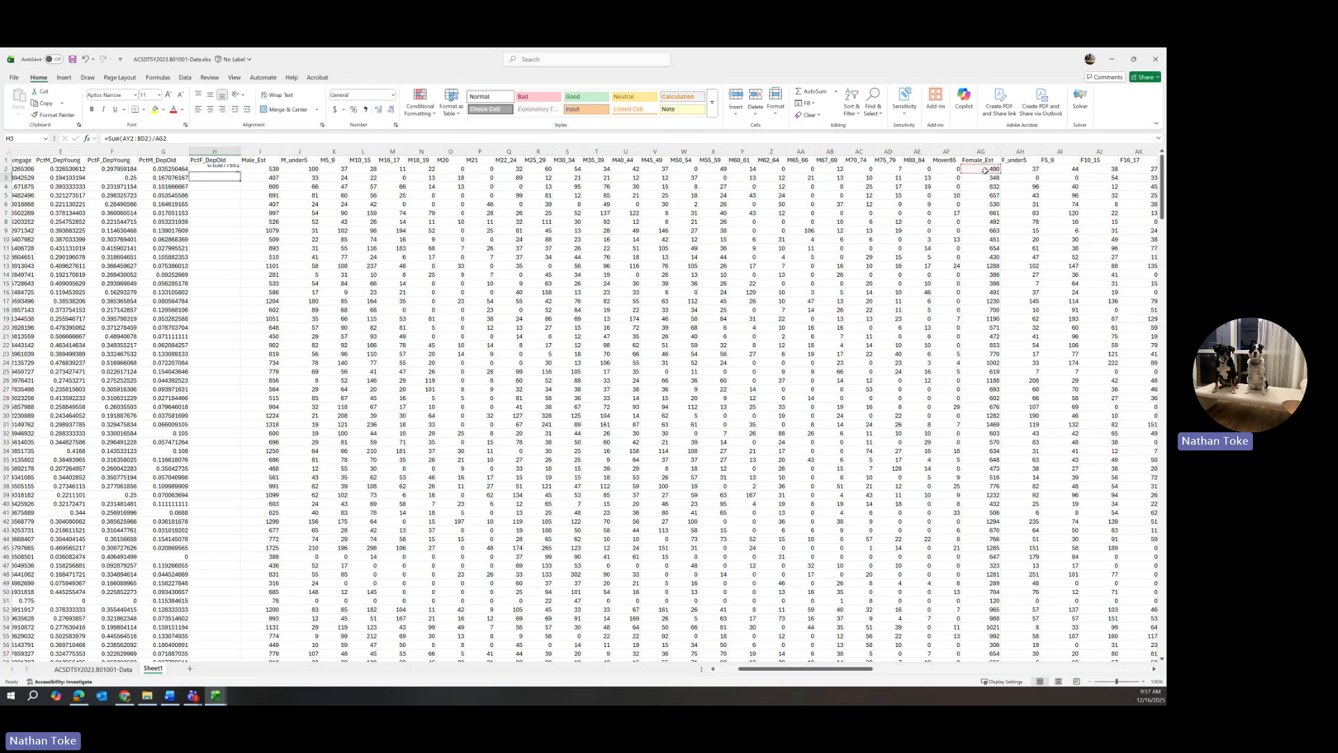
# Fill the PctF_DepOld formula in H2 down the column for all block groups and review the percentage columns C to H
pyautogui.click(235, 169)
pyautogui.doubleClick(240, 174)
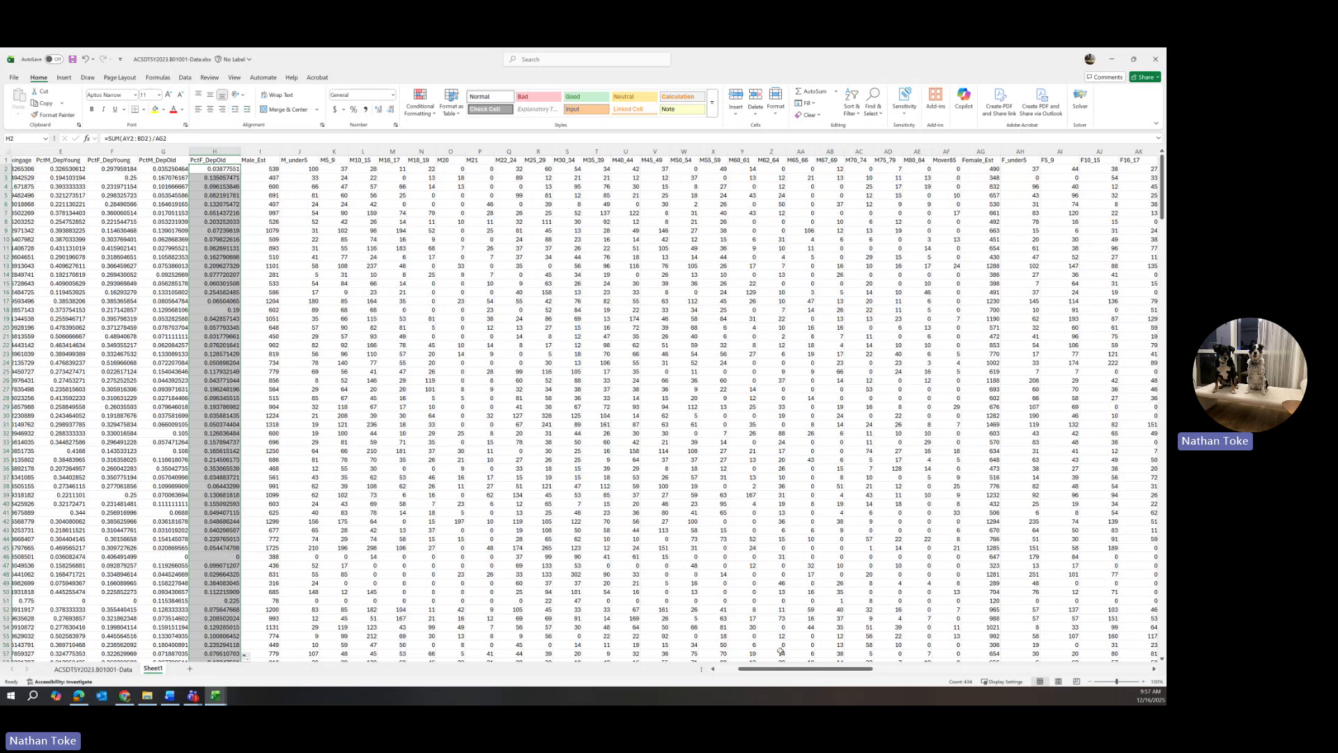
pyautogui.moveTo(771, 668); pyautogui.dragTo(741, 673)
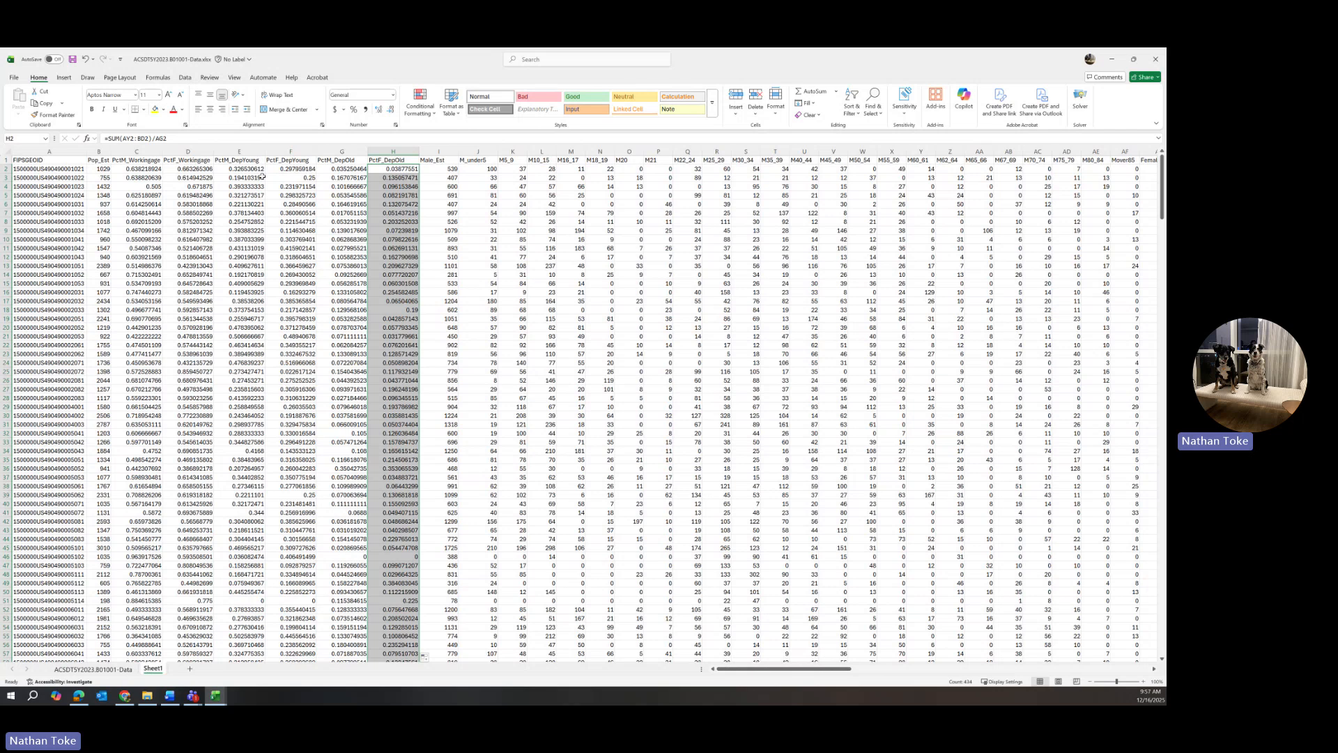
pyautogui.moveTo(135, 146); pyautogui.dragTo(394, 152)
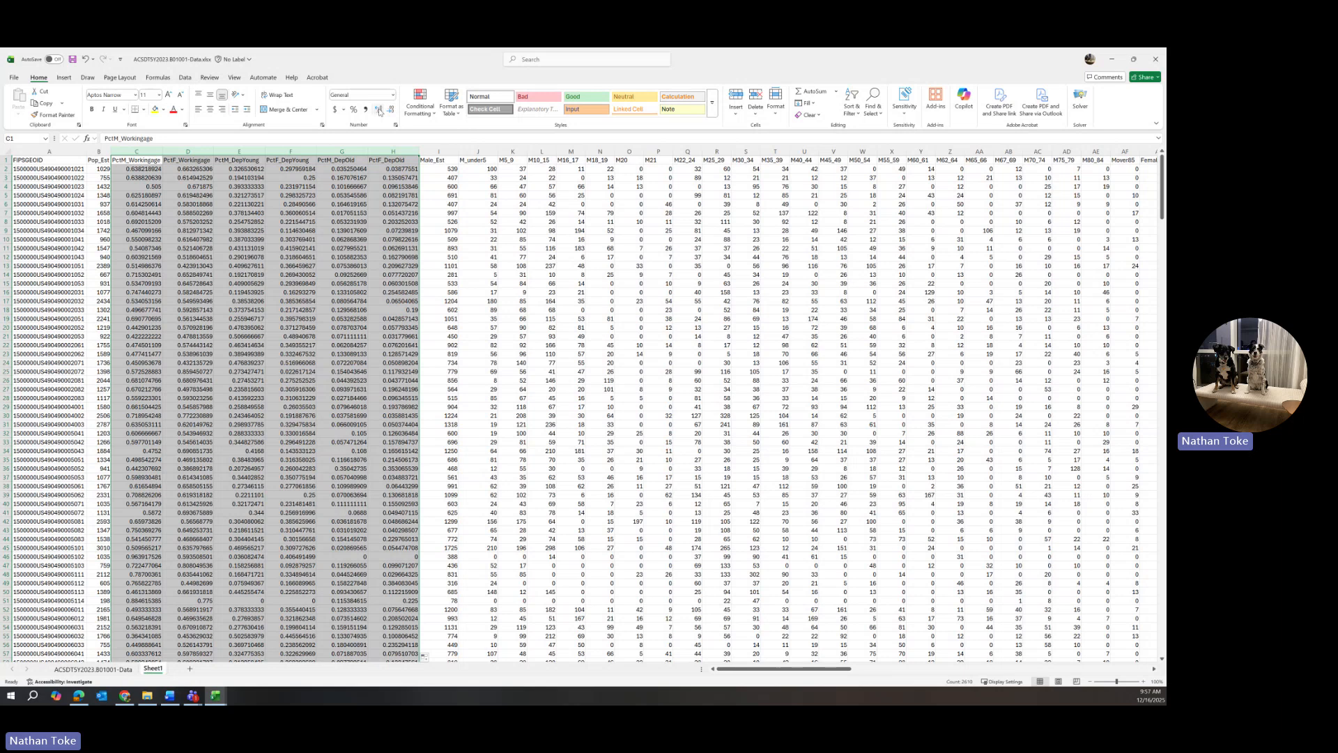
pyautogui.click(394, 186)
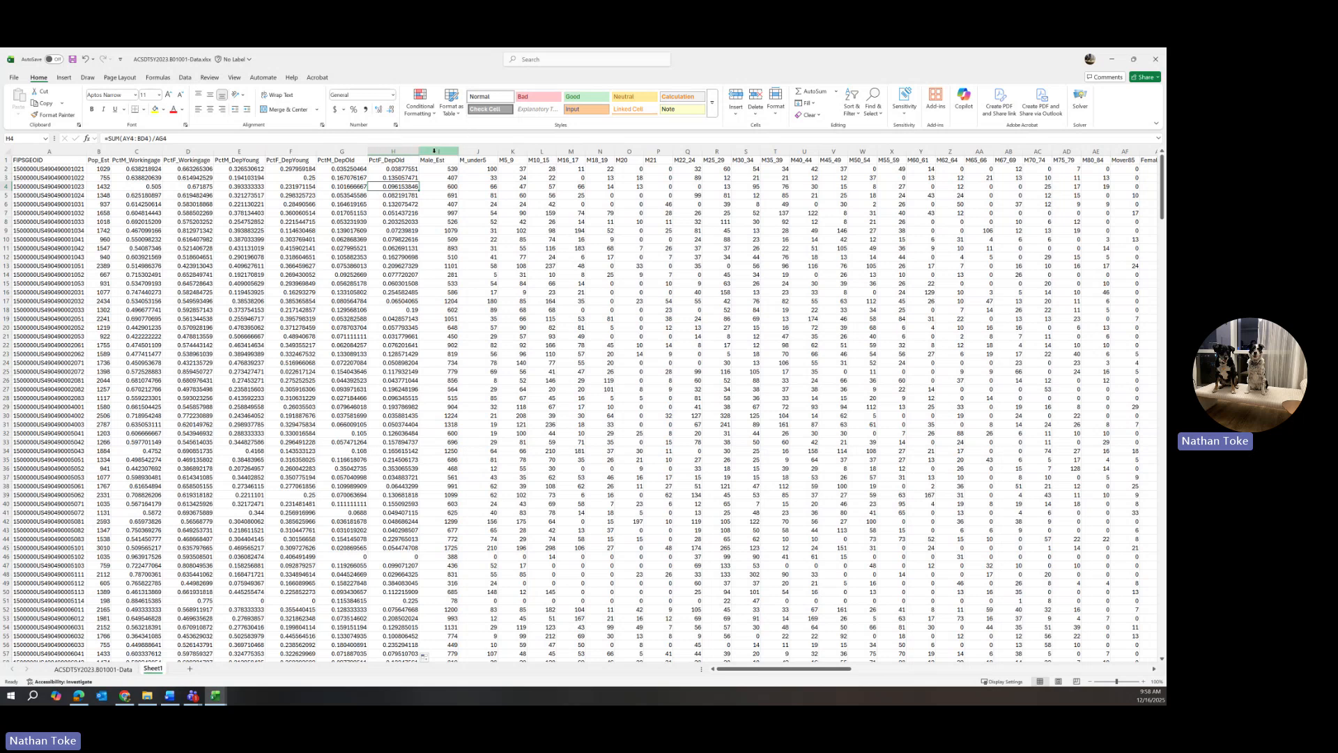
# Insert a blank column before Male_Est and enter the header PctWorkingAge in I1
pyautogui.rightClick(434, 151)
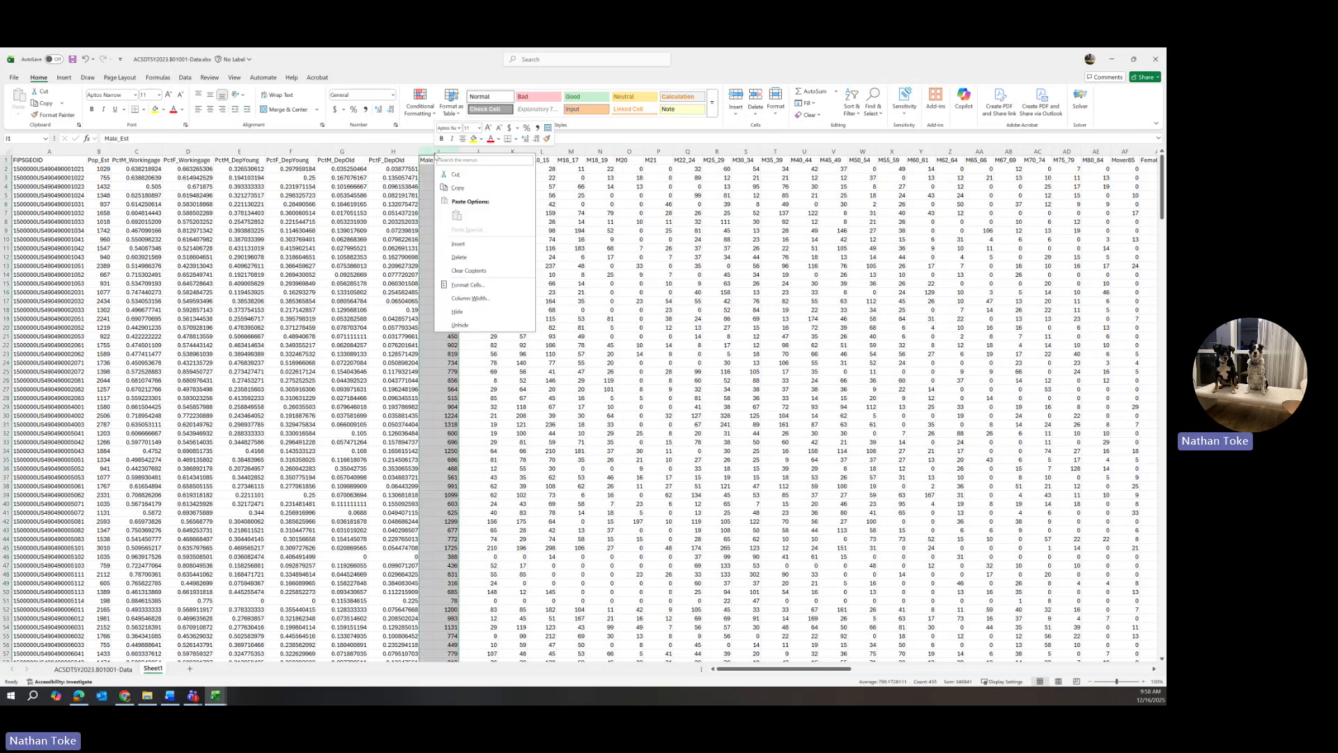
pyautogui.click(461, 244)
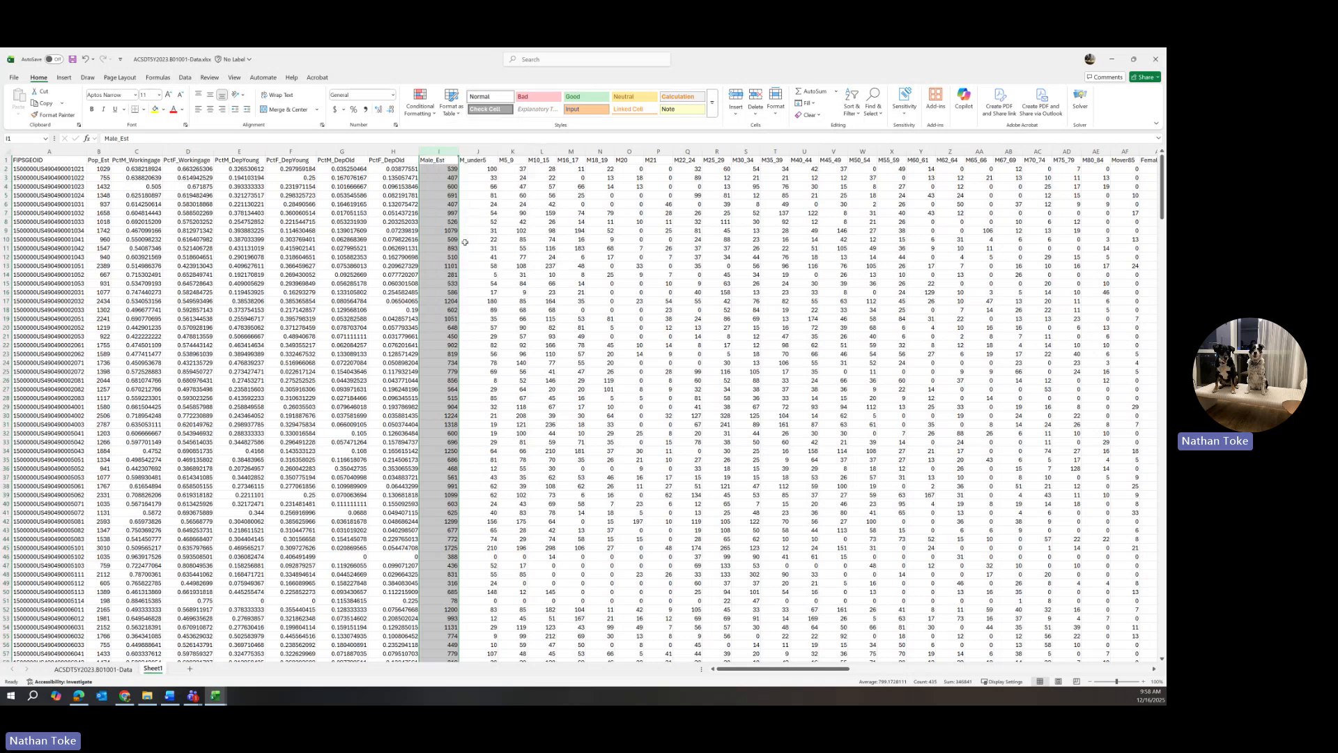
pyautogui.click(435, 160)
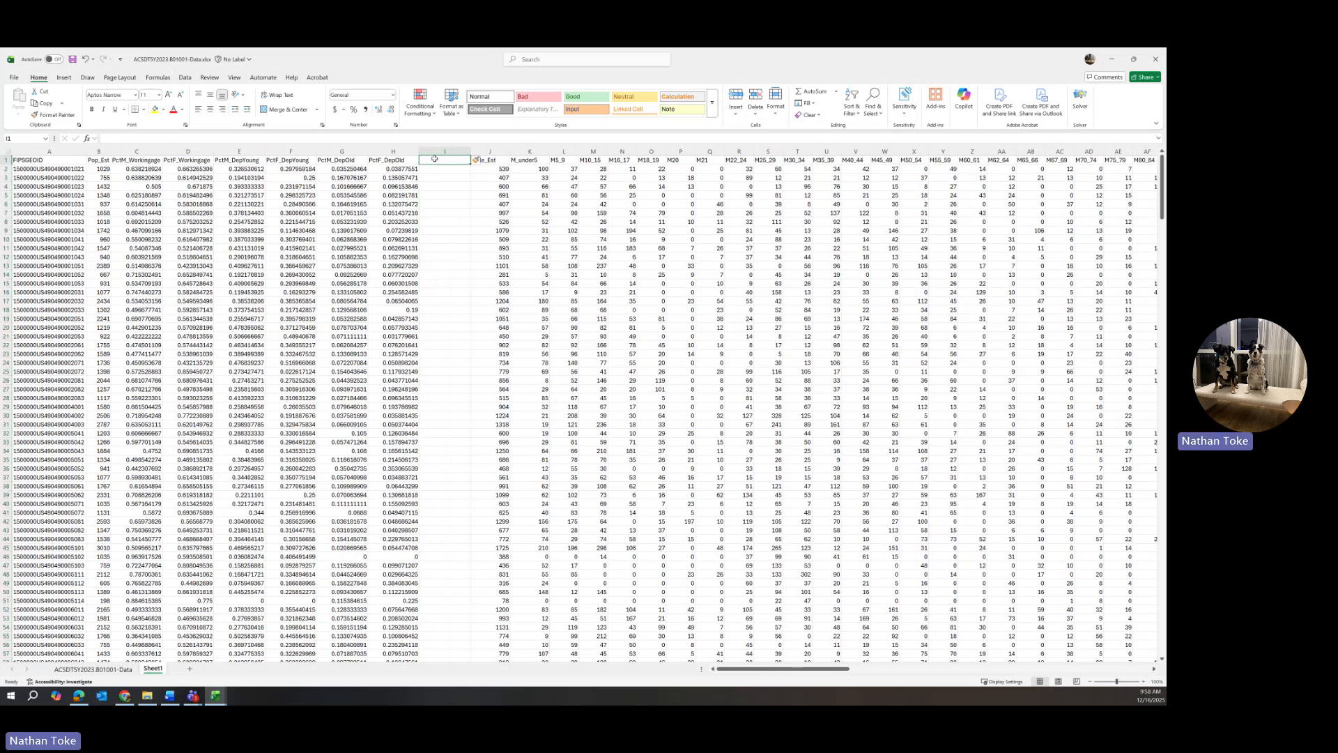
pyautogui.write('Pct')
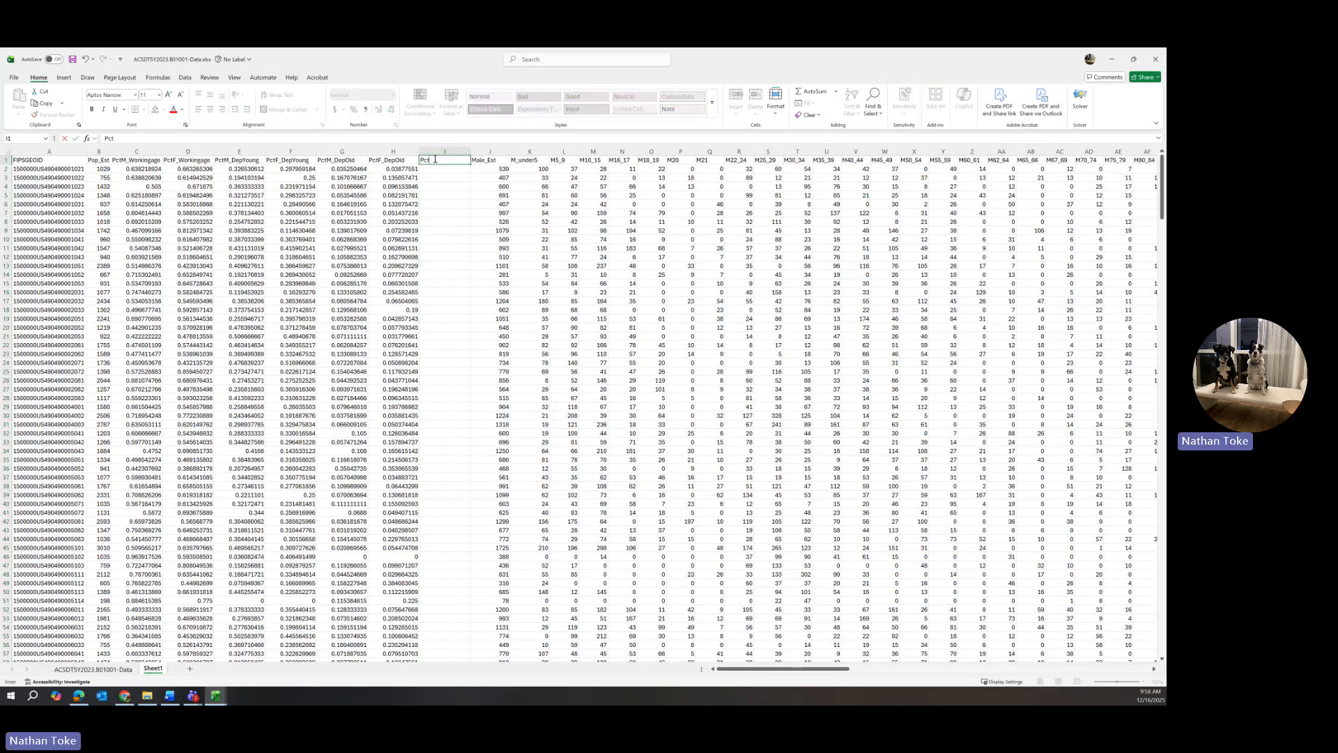
pyautogui.write('WorkingAge')
pyautogui.press('Return')
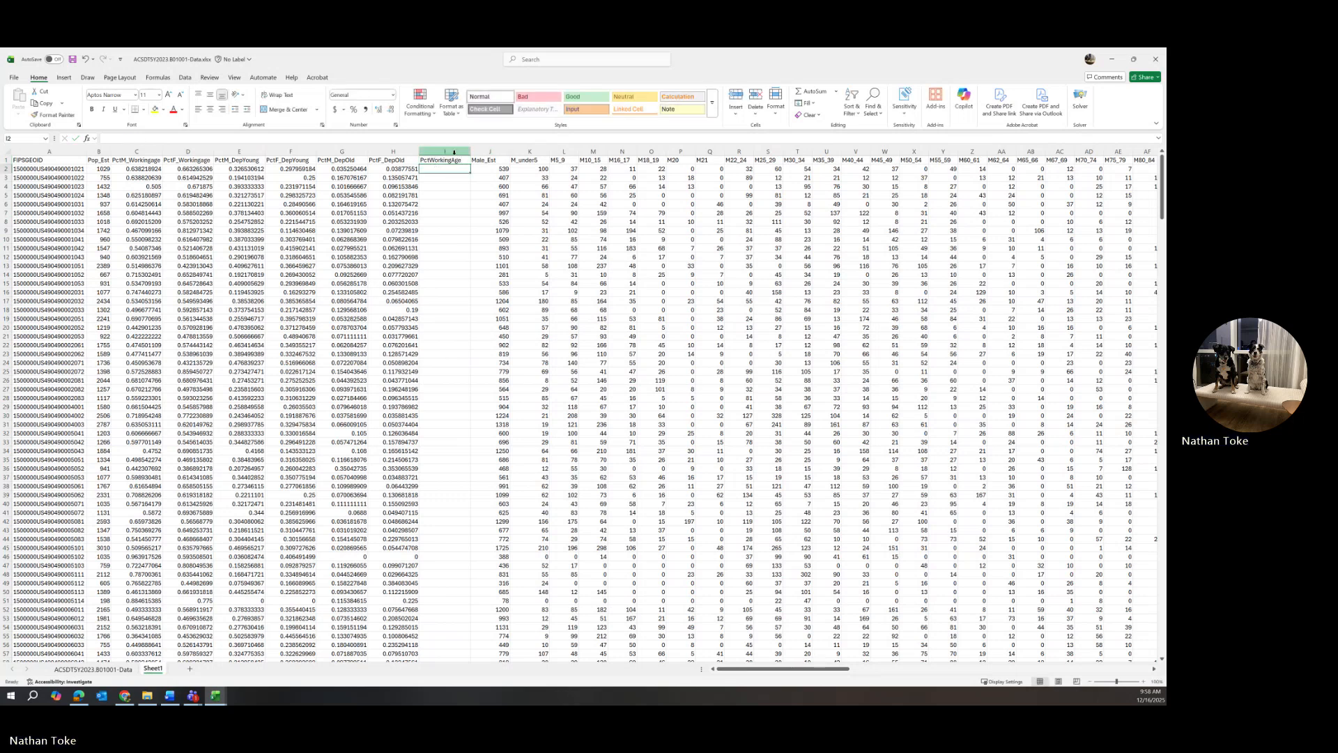
# Start the I2 formula by adding the working-age male range O2:AC2 and female range AM2:BA2 as two Sum functions
pyautogui.write('=Sum(')
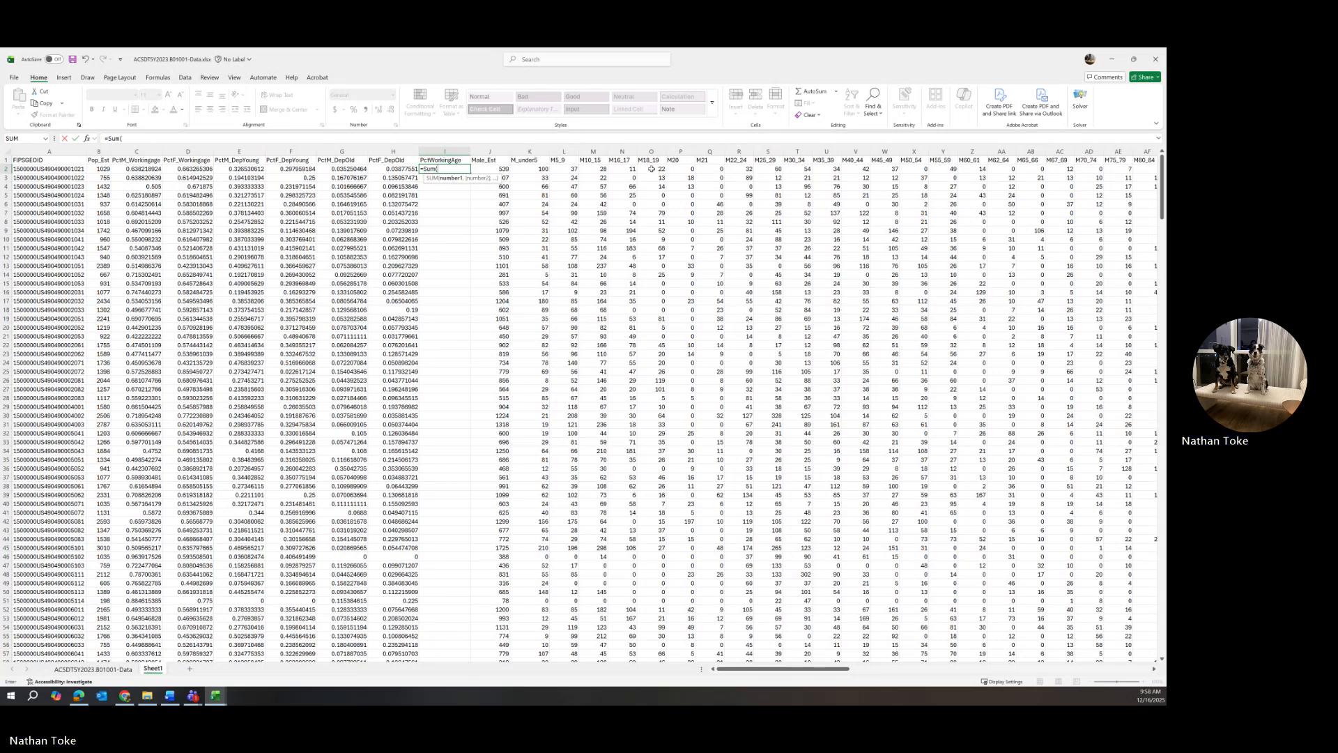
pyautogui.moveTo(644, 170); pyautogui.dragTo(1068, 170)
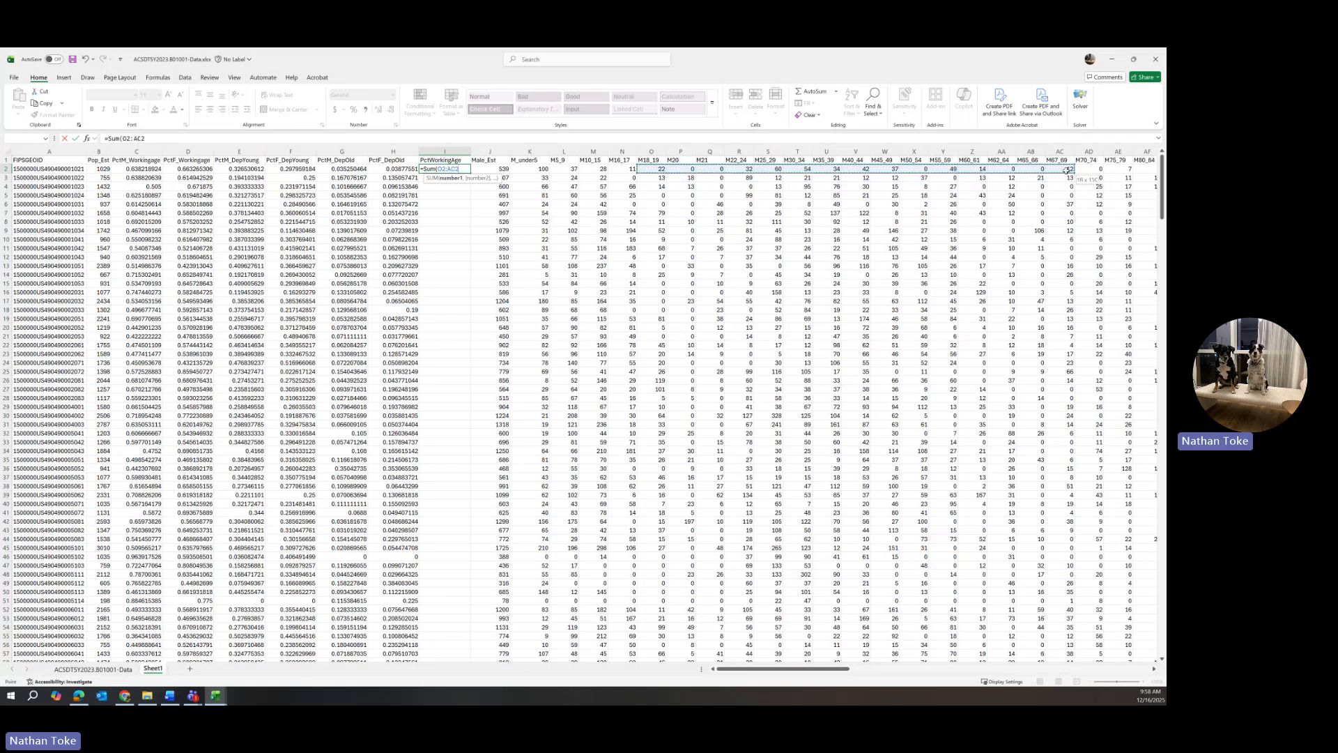
pyautogui.moveTo(1068, 170); pyautogui.dragTo(1068, 171)
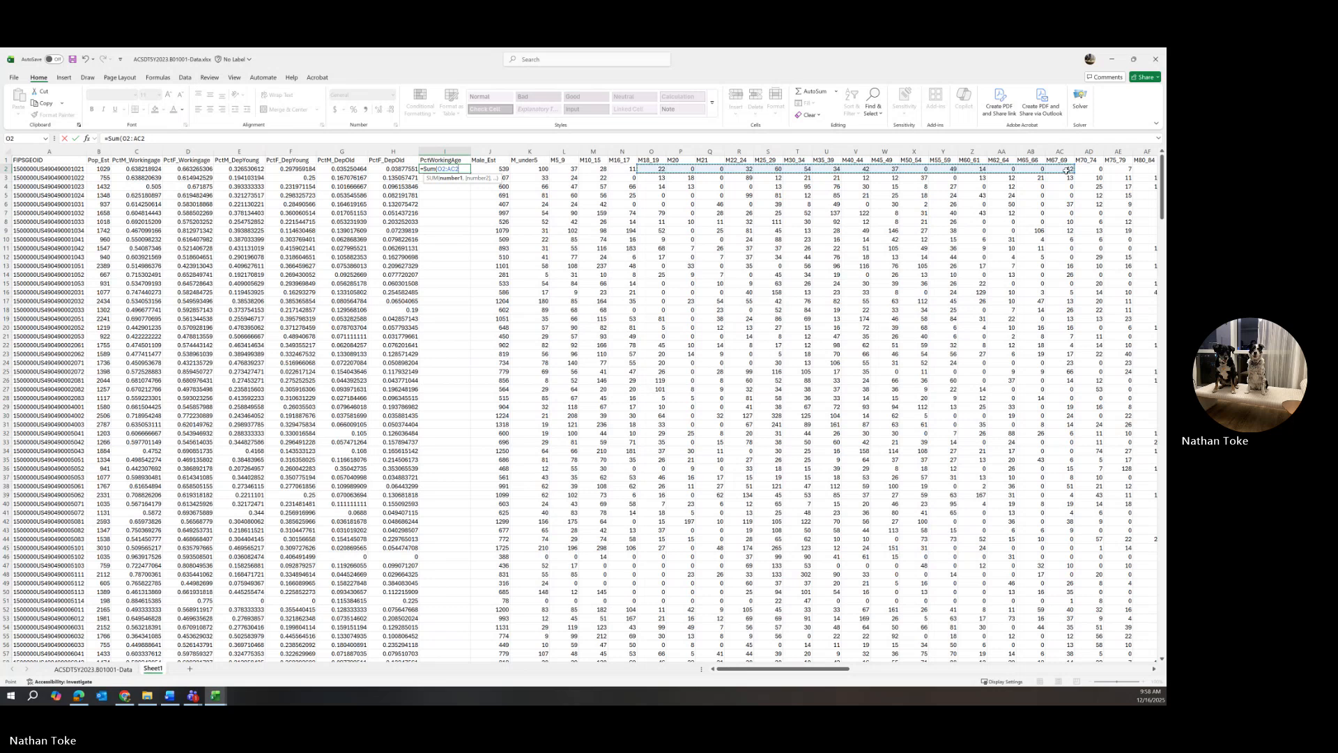
pyautogui.write(')')
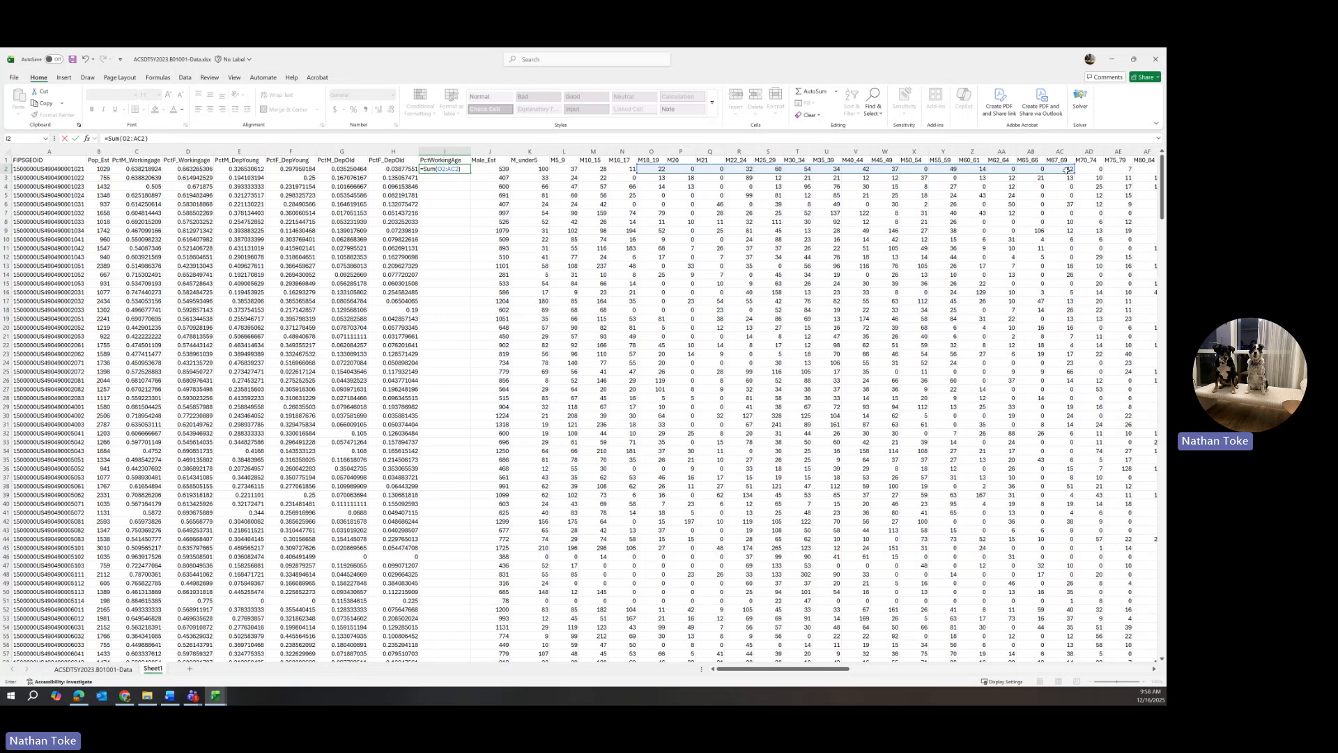
pyautogui.write('+S')
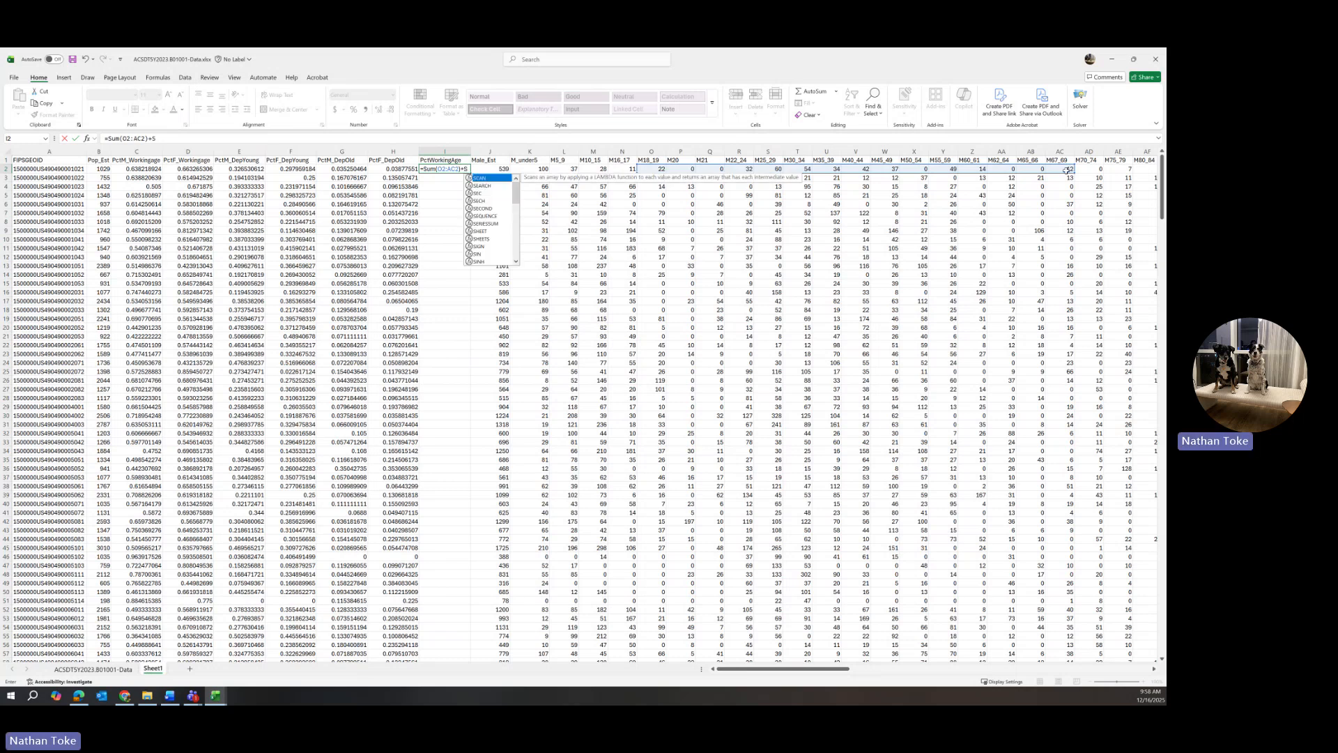
pyautogui.write('um(')
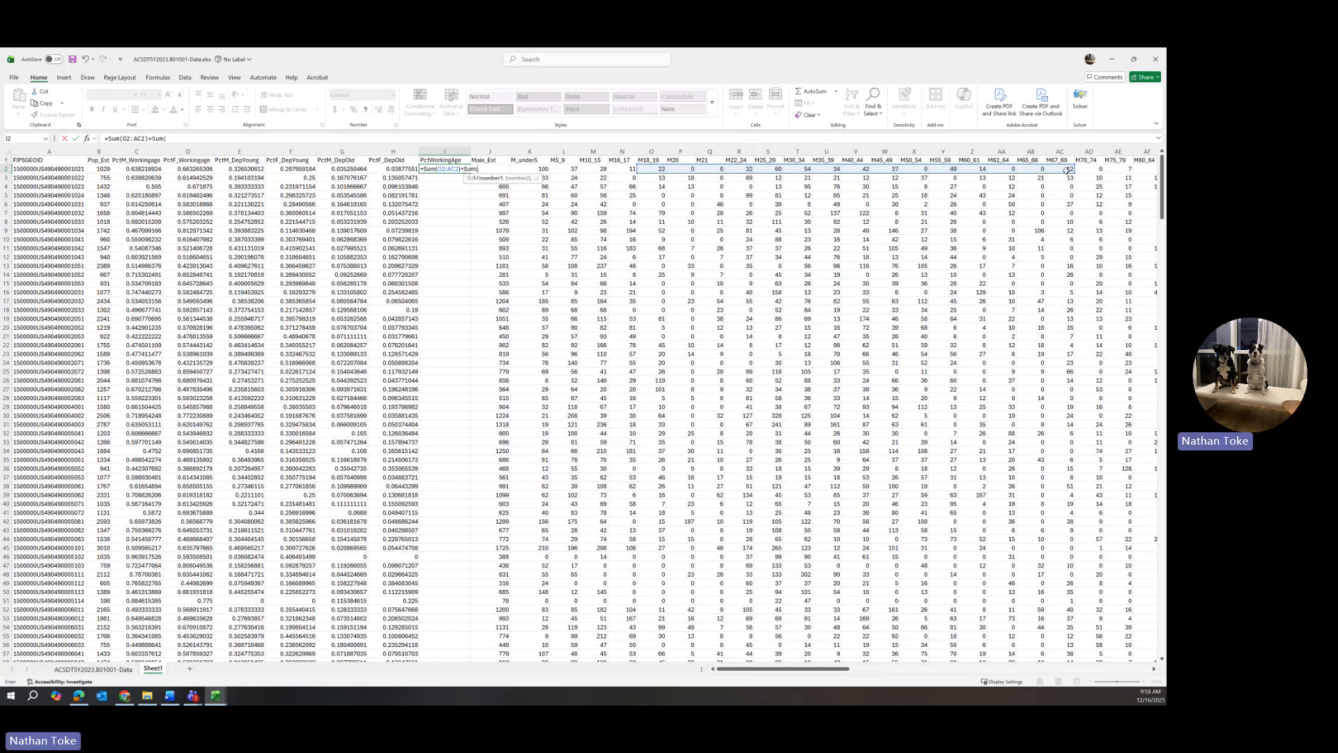
pyautogui.moveTo(757, 671); pyautogui.dragTo(840, 674)
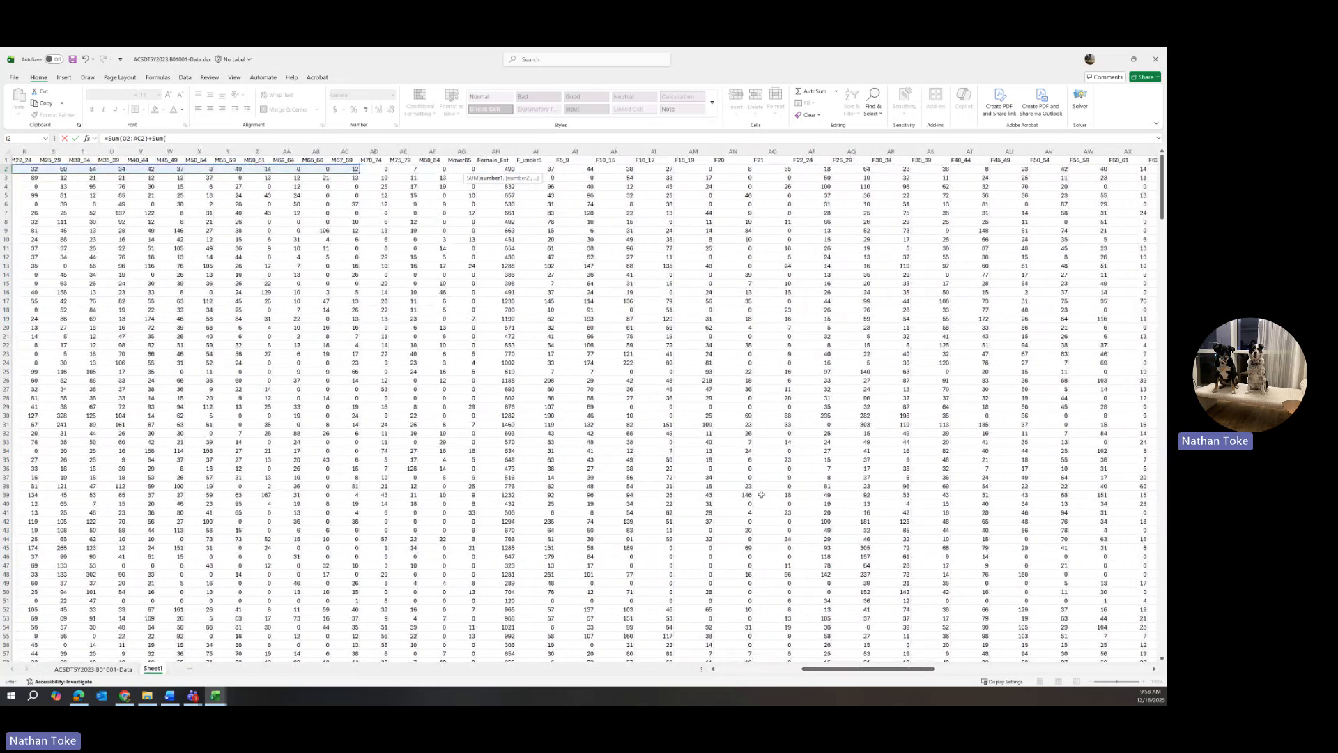
pyautogui.moveTo(687, 171); pyautogui.dragTo(1134, 169)
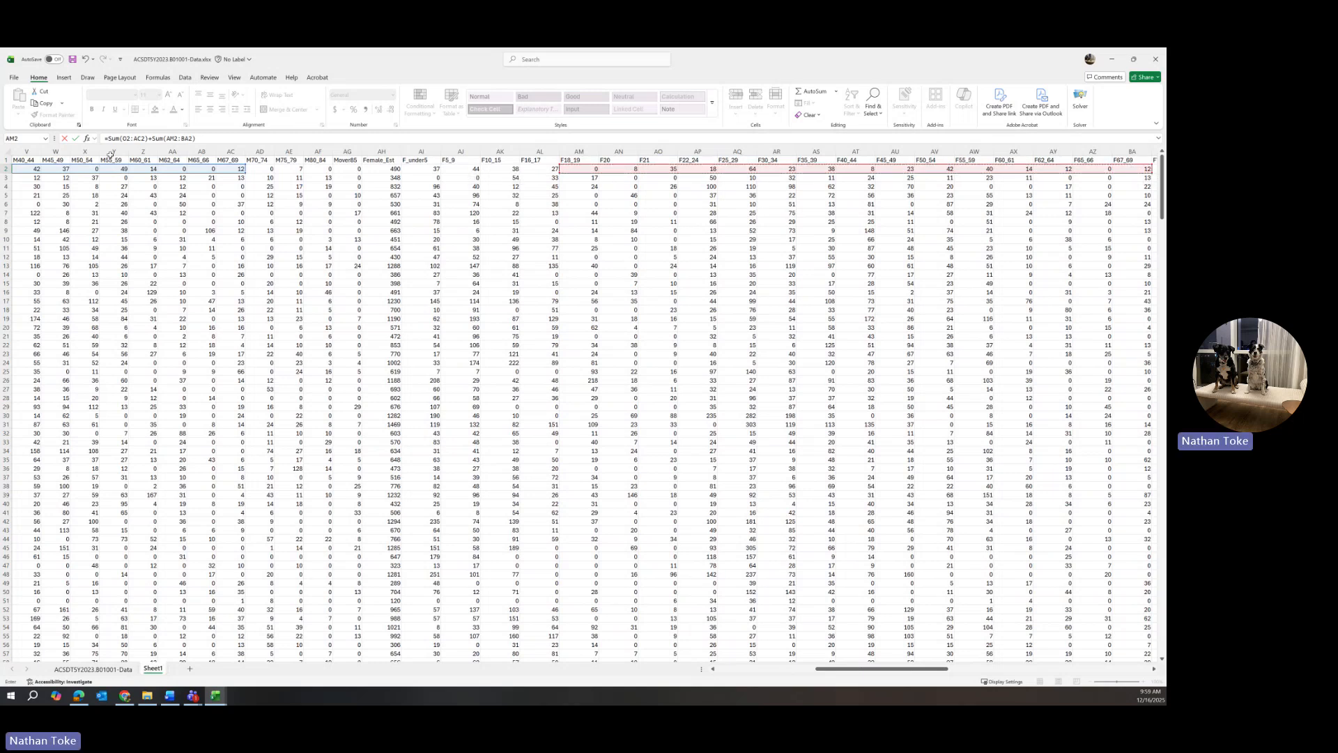
# Enclose the two sums in the I2 formula in one pair of parentheses and add a division with an opening parenthesis
pyautogui.click(200, 138)
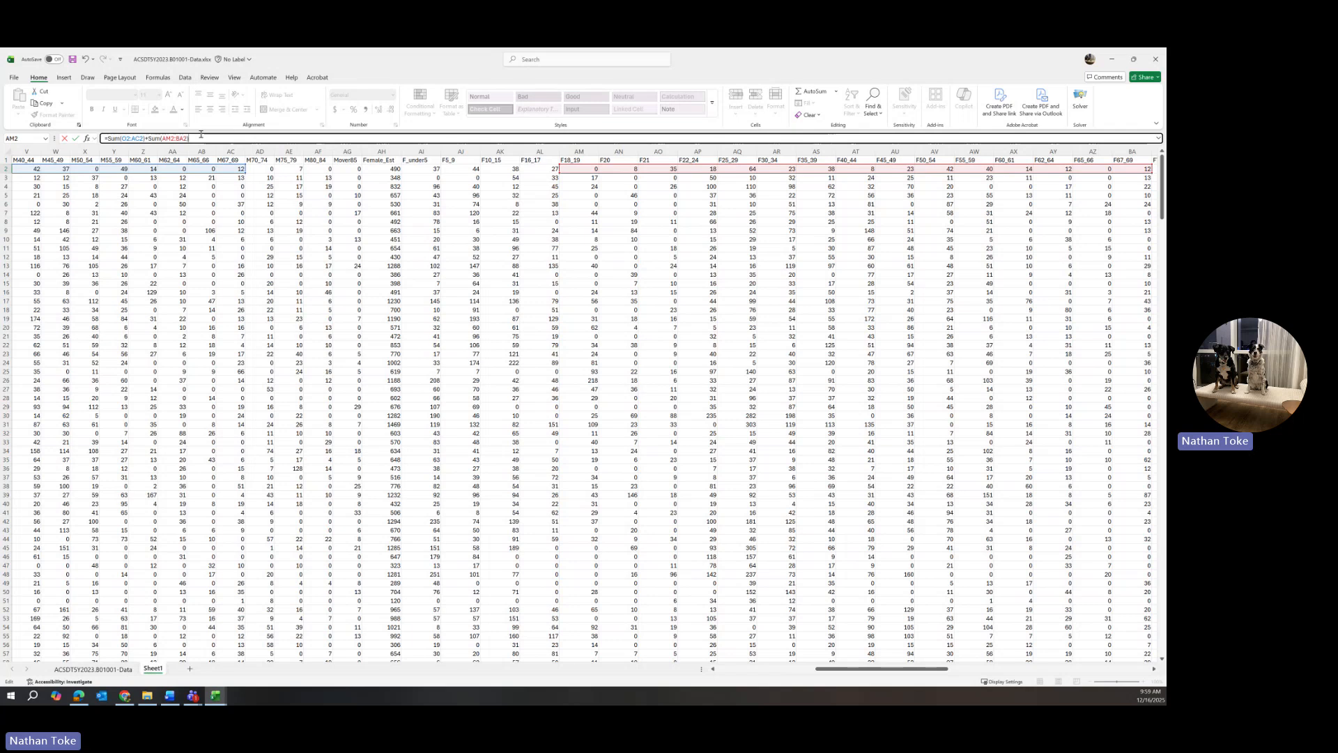
pyautogui.write(')')
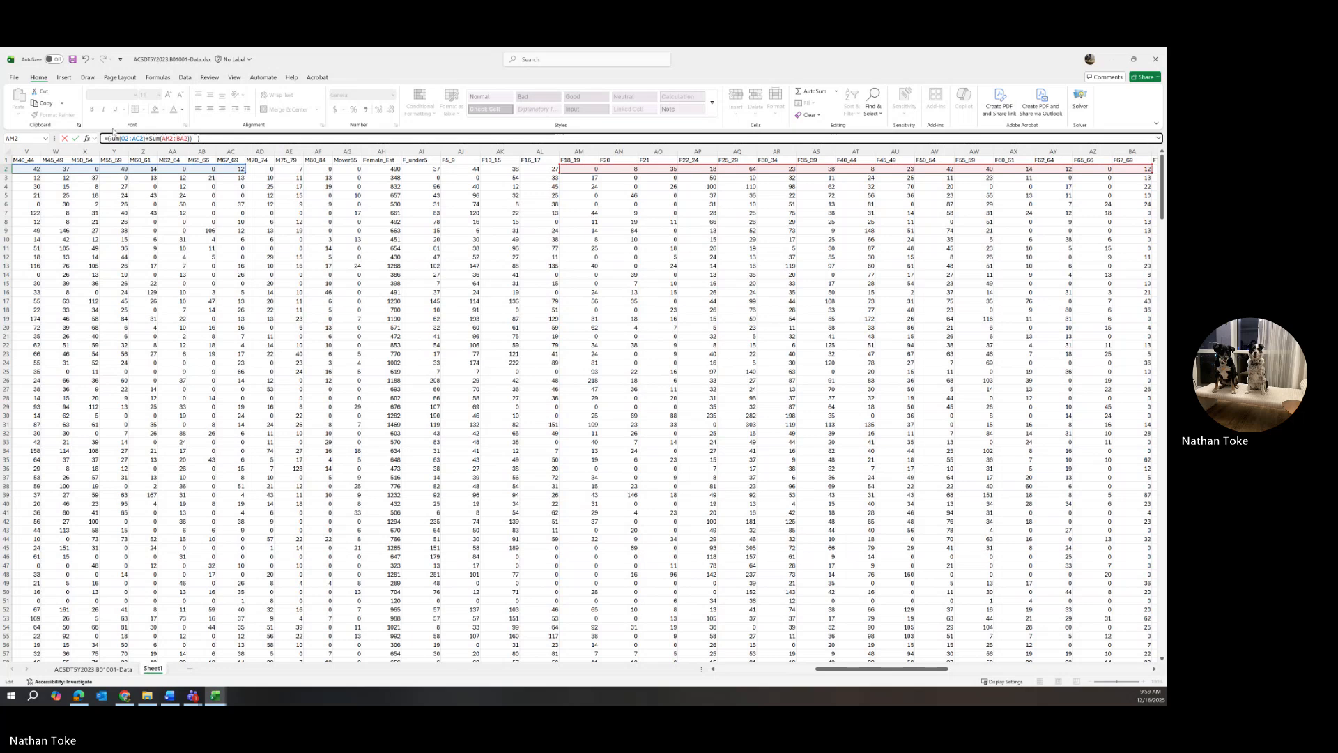
pyautogui.write('(')
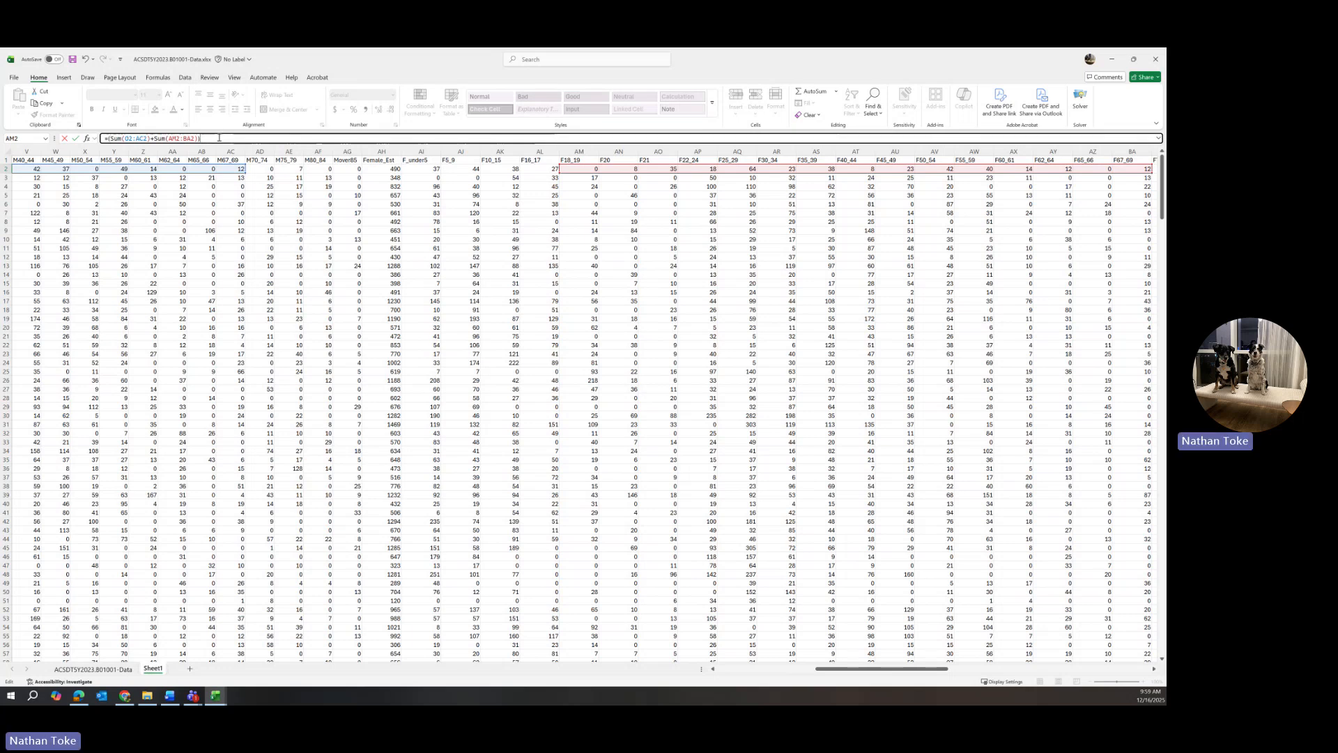
pyautogui.write('/(')
pyautogui.click(385, 170)
pyautogui.write('+')
pyautogui.moveTo(855, 668); pyautogui.dragTo(756, 667)
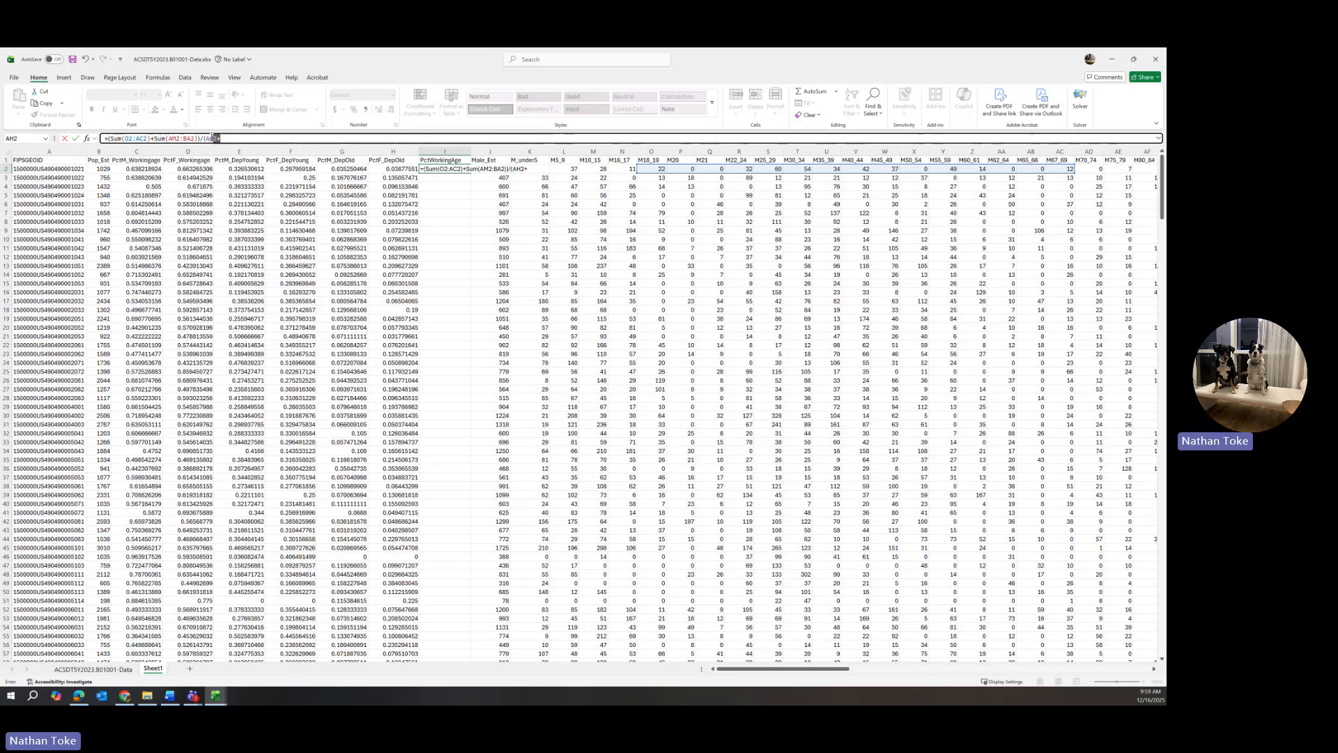
pyautogui.moveTo(220, 138); pyautogui.dragTo(207, 138)
pyautogui.press('BackSpace')
# Use the total population in B2 as the divisor, completing I2 as =(Sum(O2:AC2)+Sum(AM2:BA2))/(B2)
pyautogui.click(103, 169)
pyautogui.write(')')
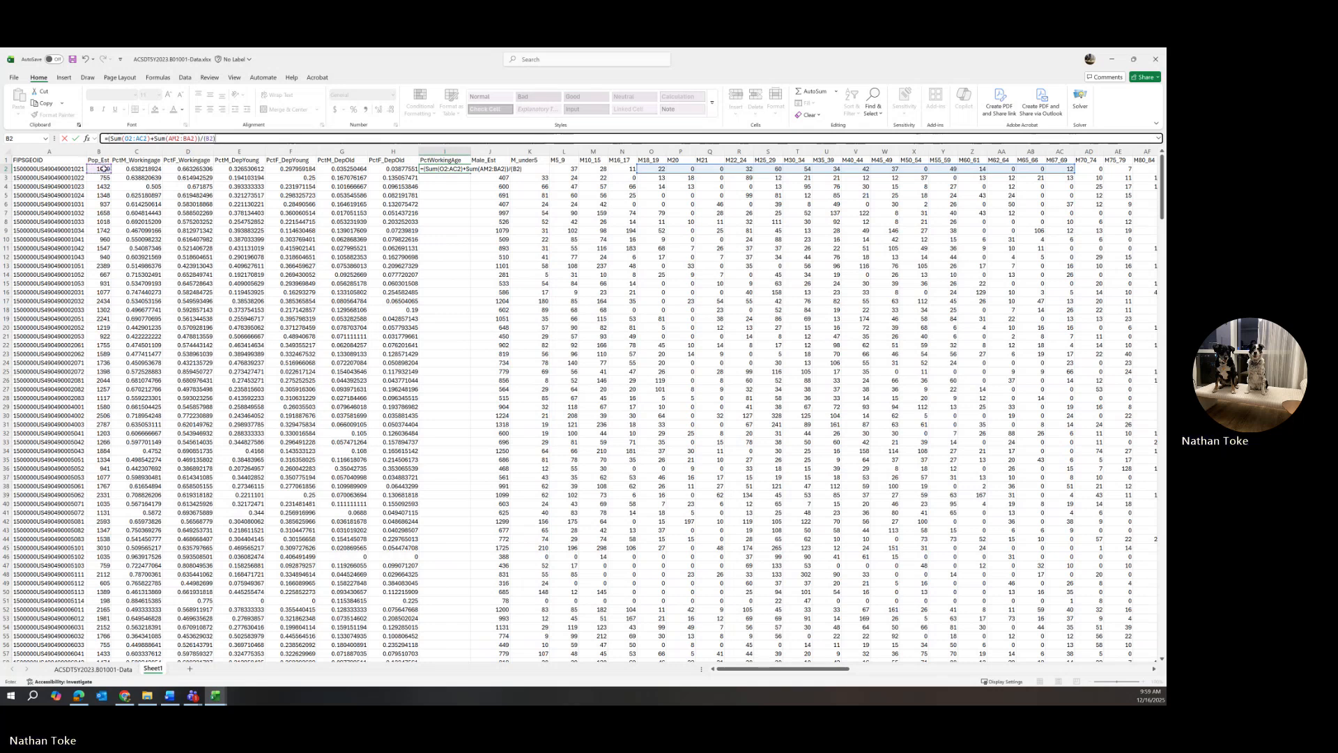
pyautogui.press('Return')
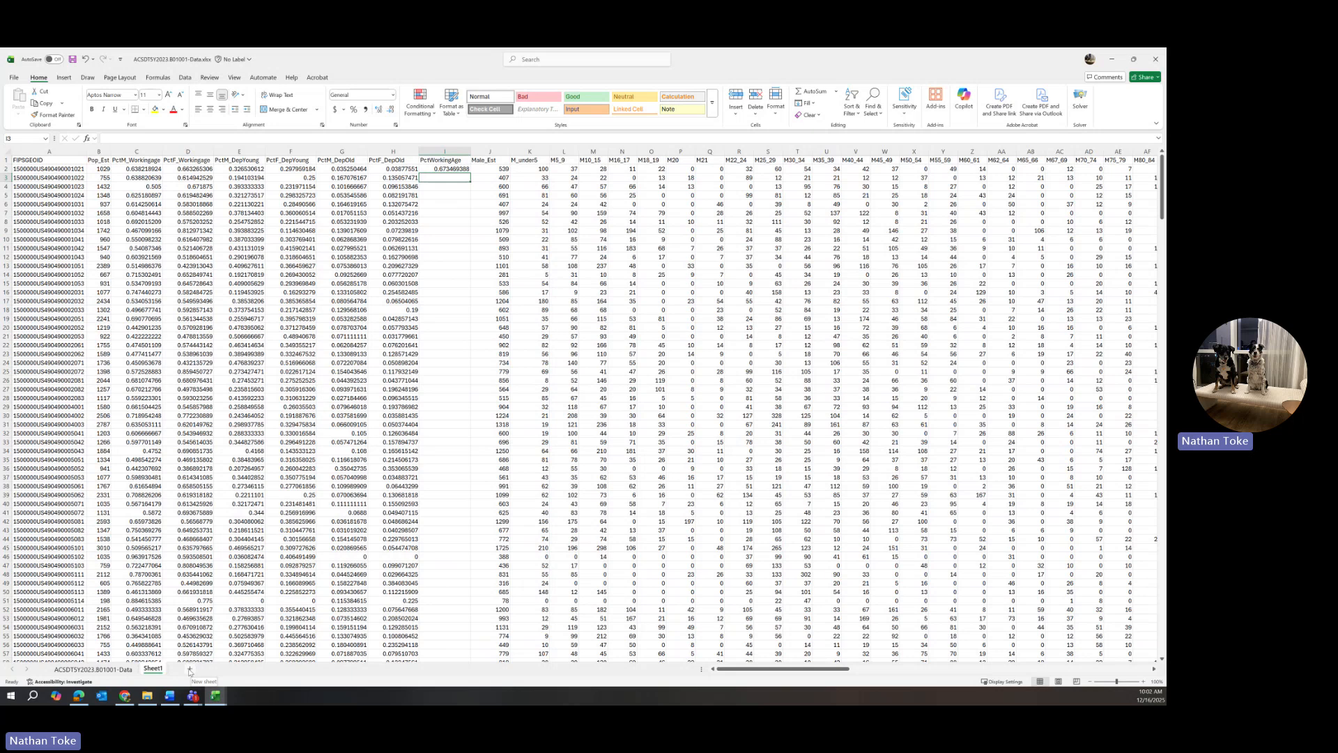
# Add a new blank worksheet to the workbook and return to Sheet1
pyautogui.click(190, 669)
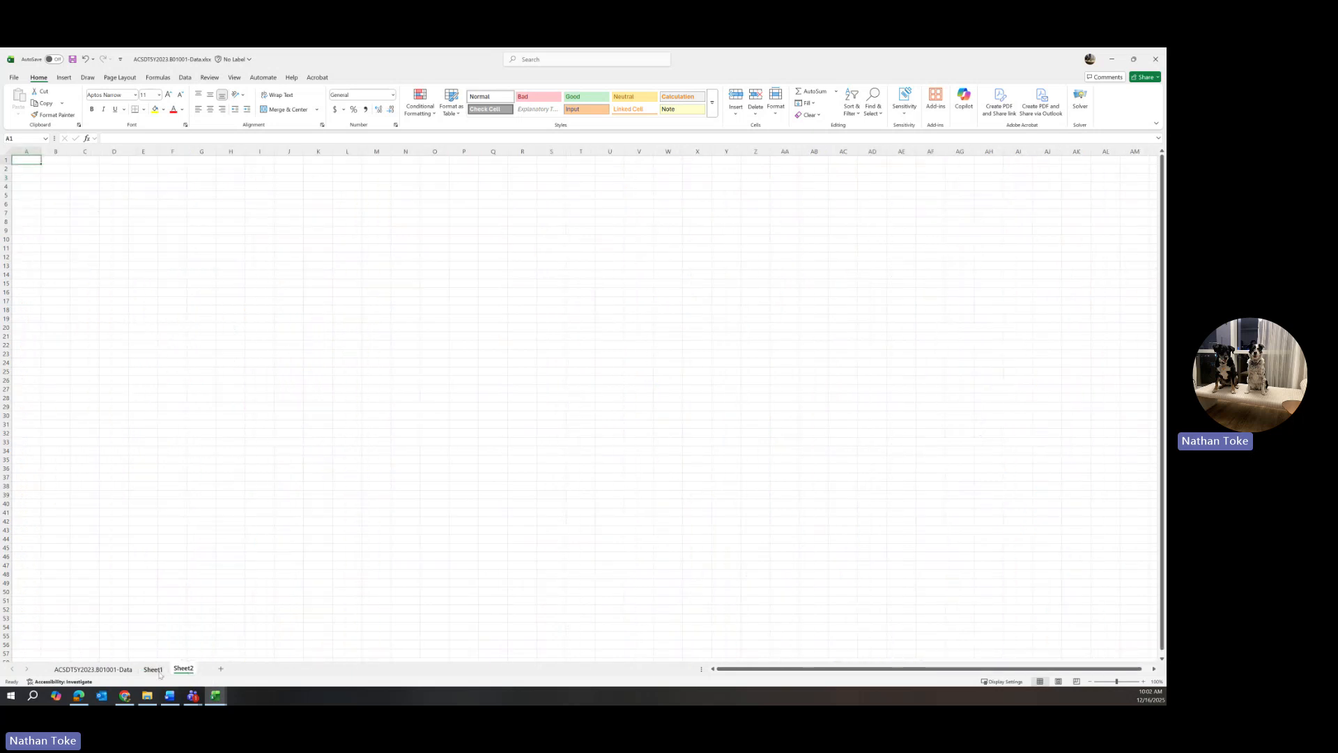
pyautogui.click(156, 670)
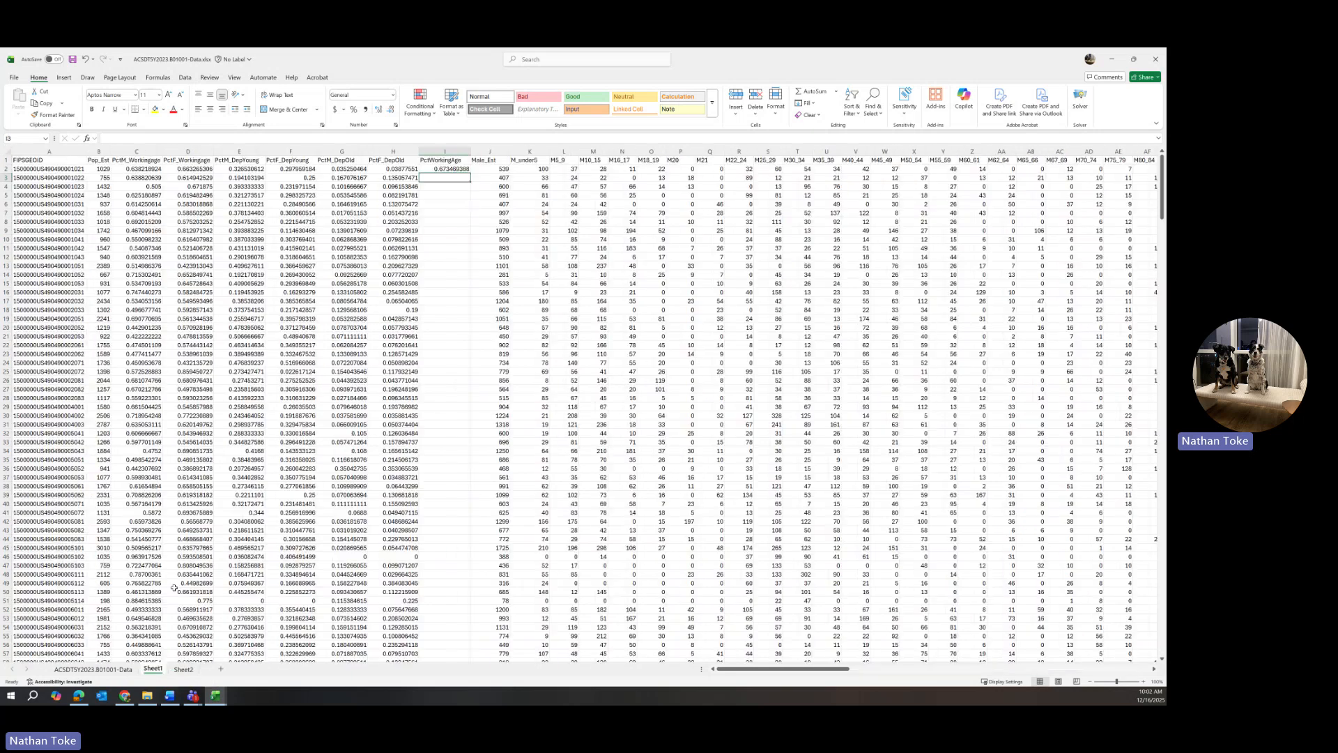
# Fill the PctWorkingAge formula in I2 down the column for all block groups
pyautogui.click(444, 222)
pyautogui.click(446, 171)
pyautogui.doubleClick(471, 174)
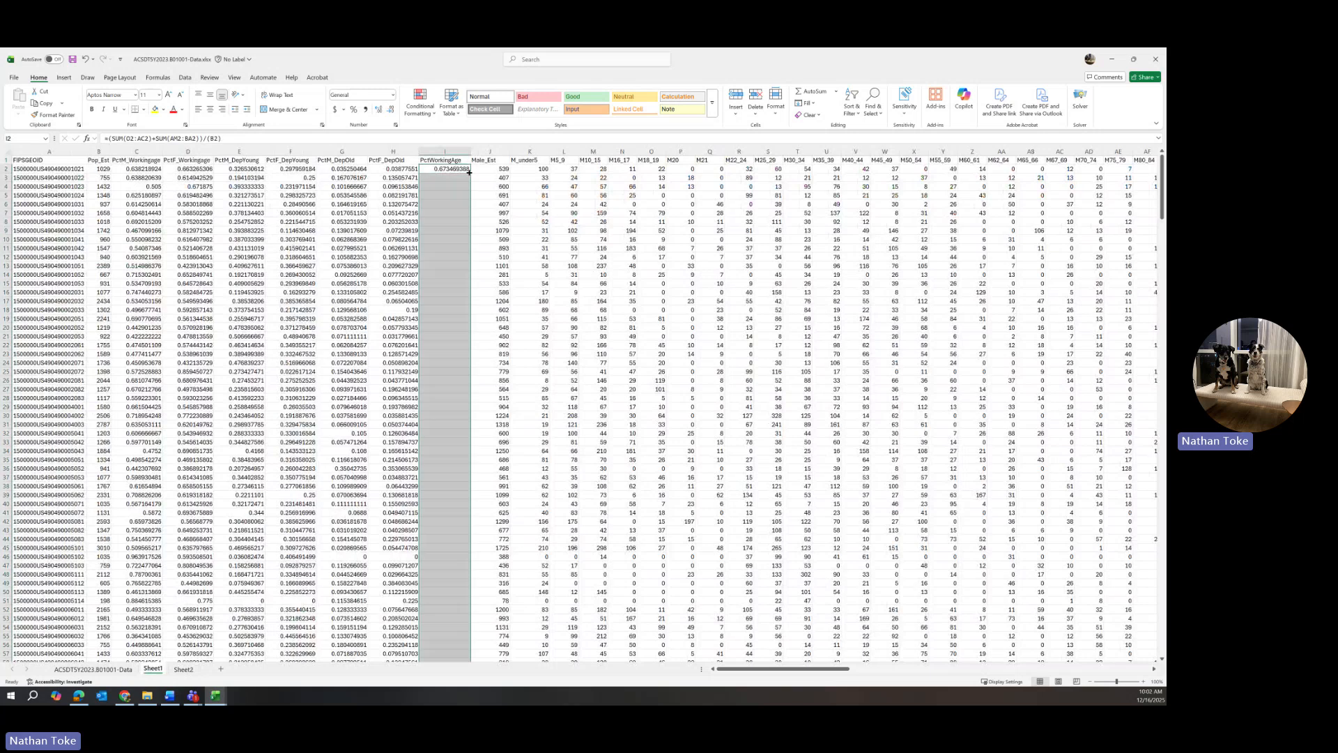
pyautogui.moveTo(137, 150); pyautogui.dragTo(395, 147)
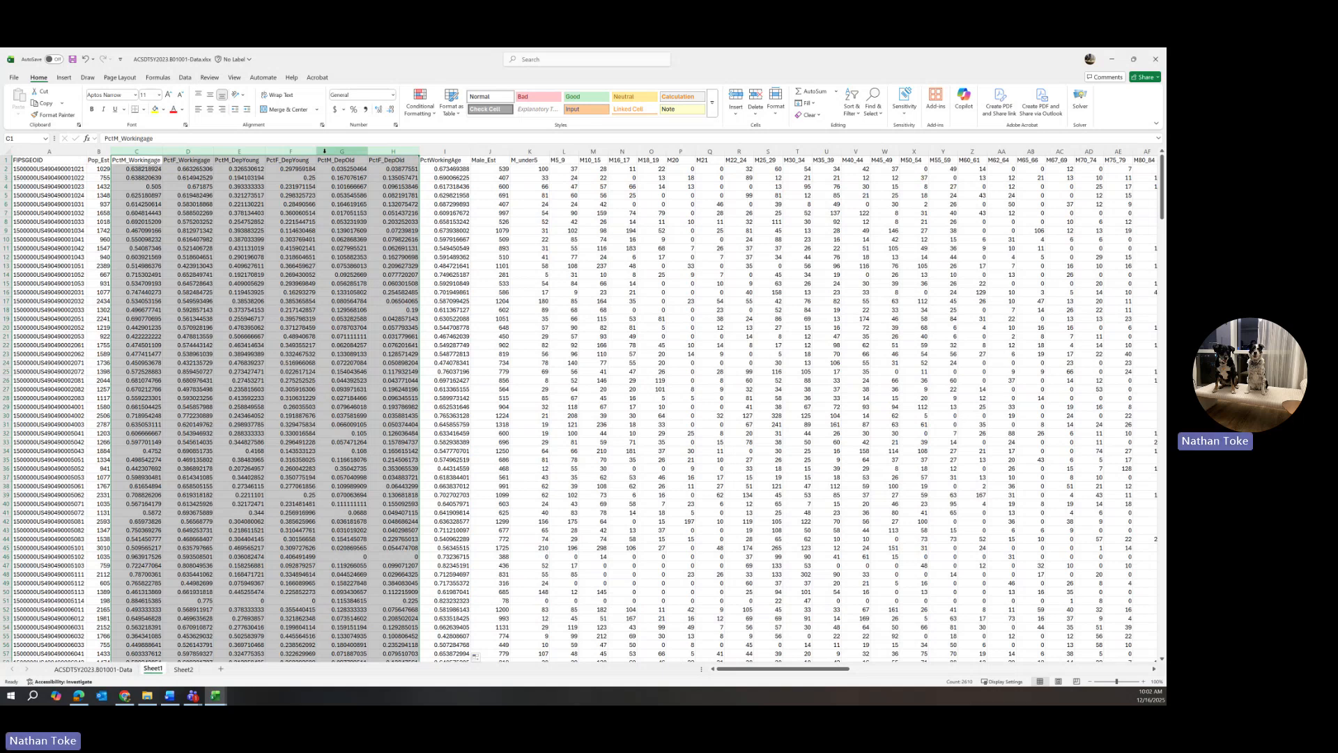
pyautogui.rightClick(324, 150)
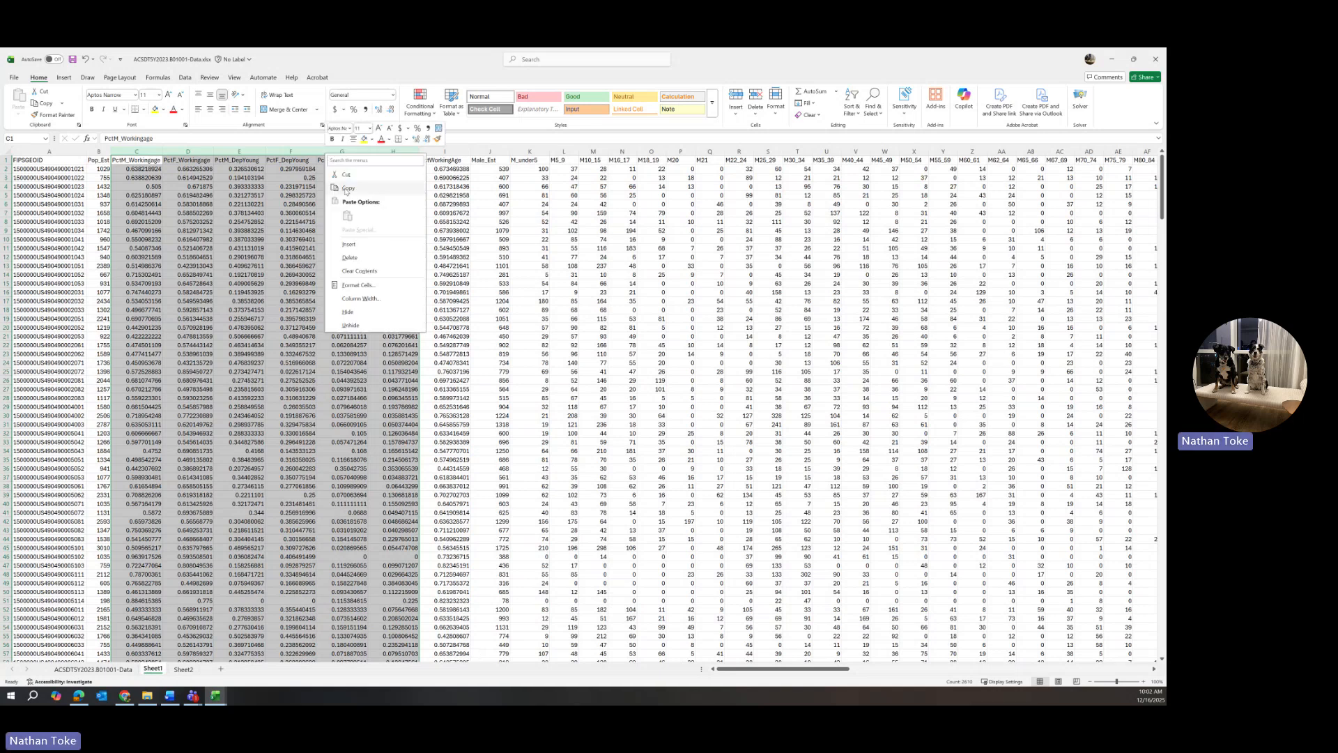
pyautogui.click(347, 188)
pyautogui.click(192, 671)
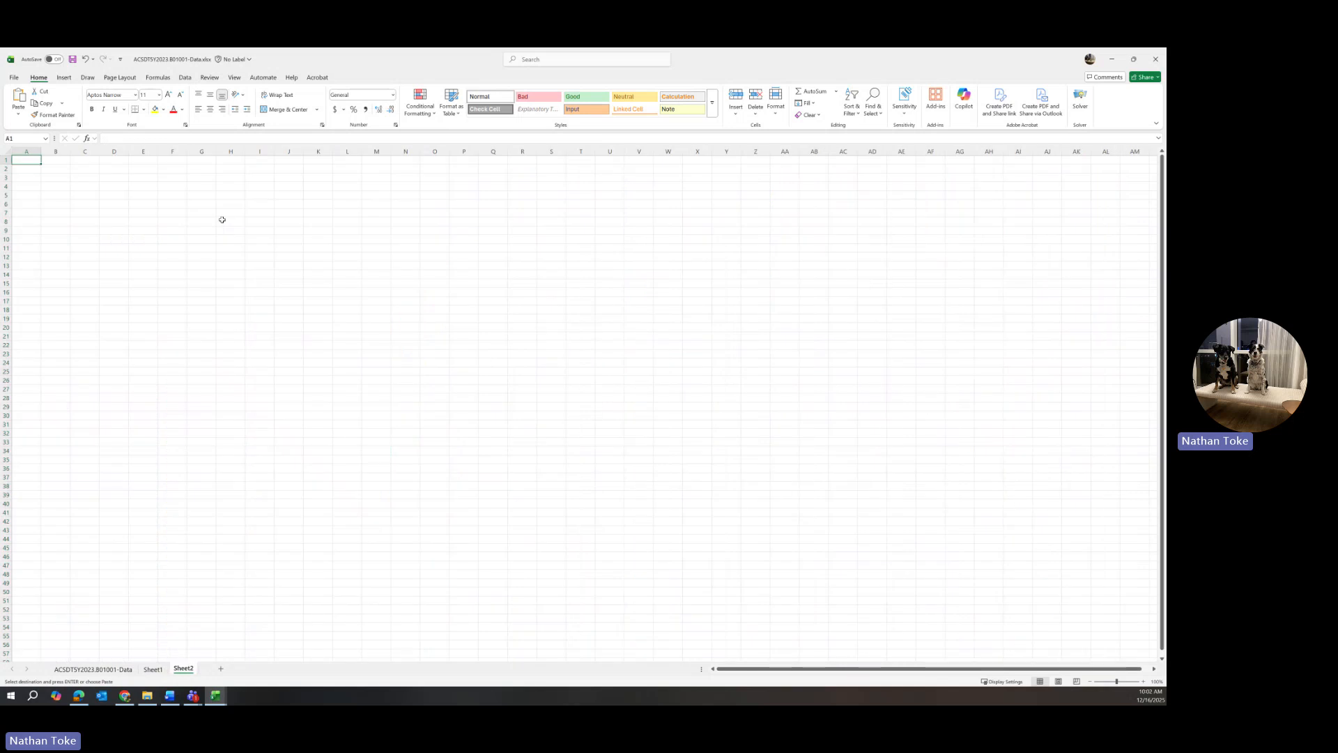
pyautogui.rightClick(19, 159)
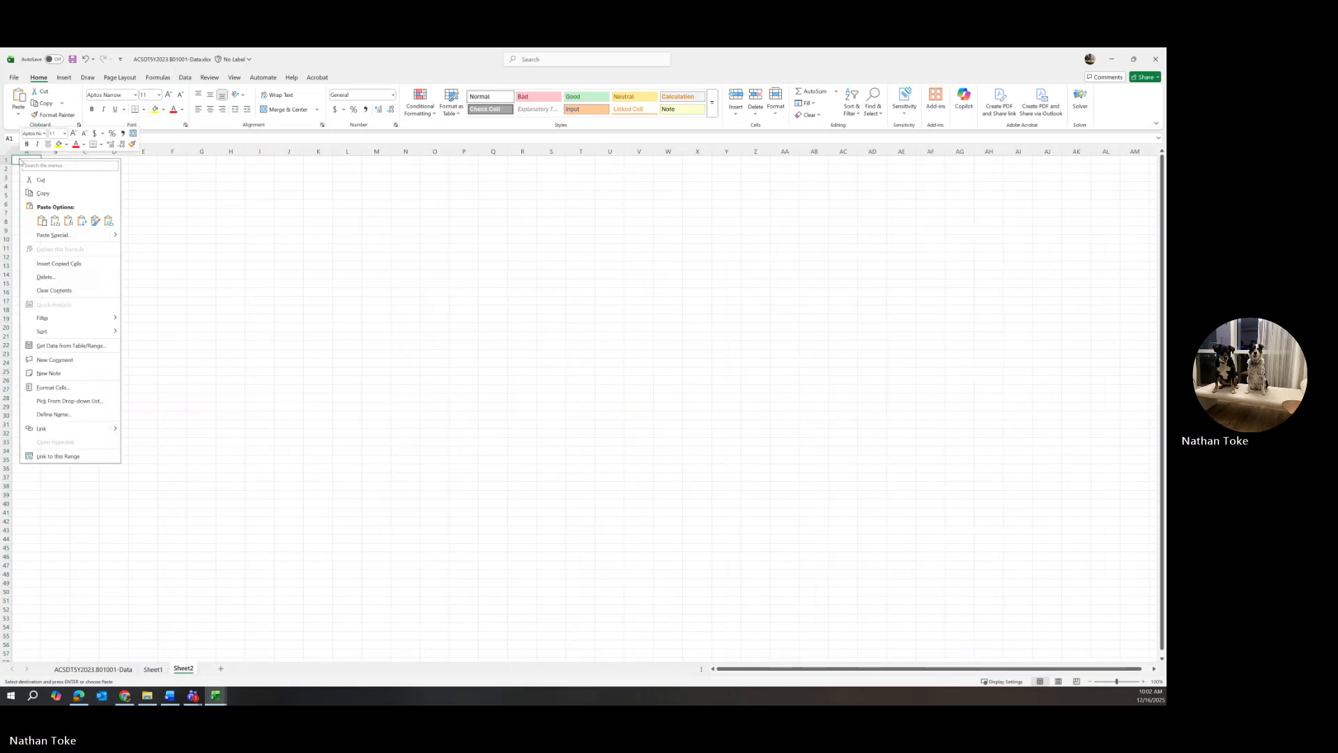
pyautogui.press('Escape')
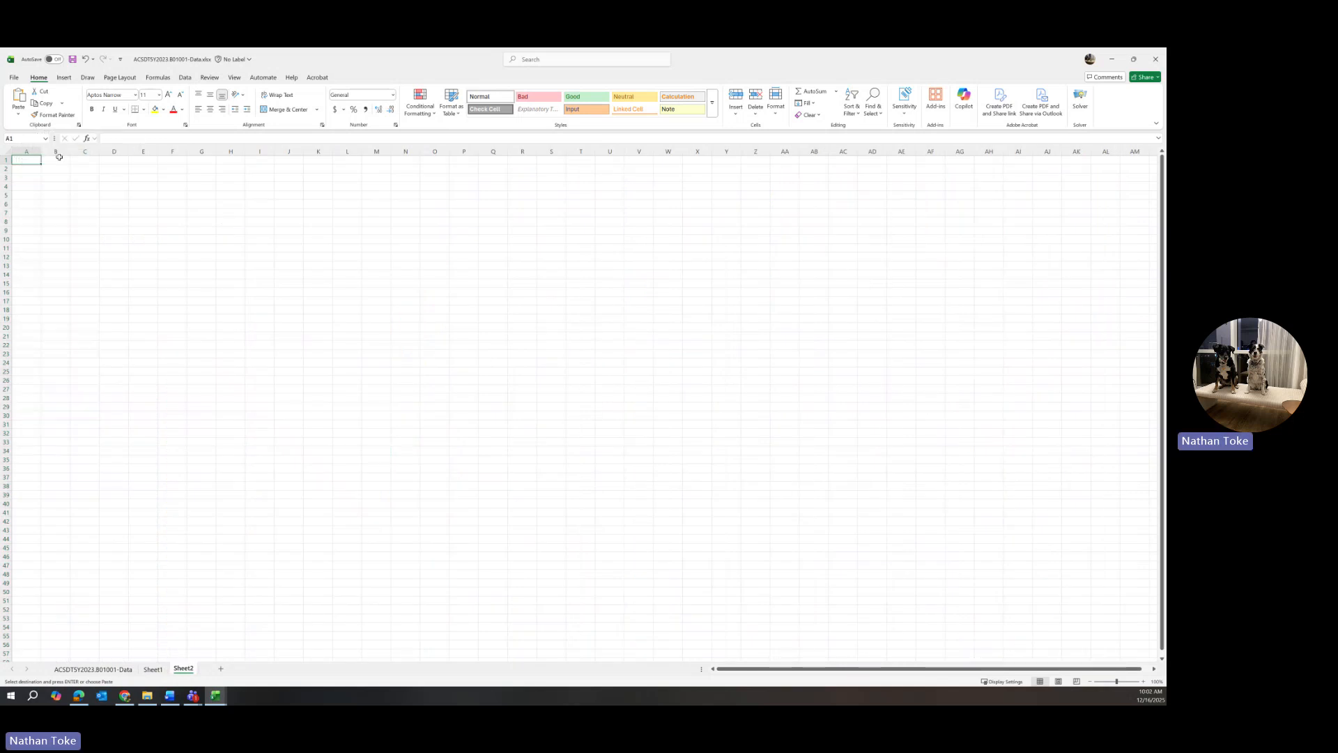
pyautogui.click(153, 669)
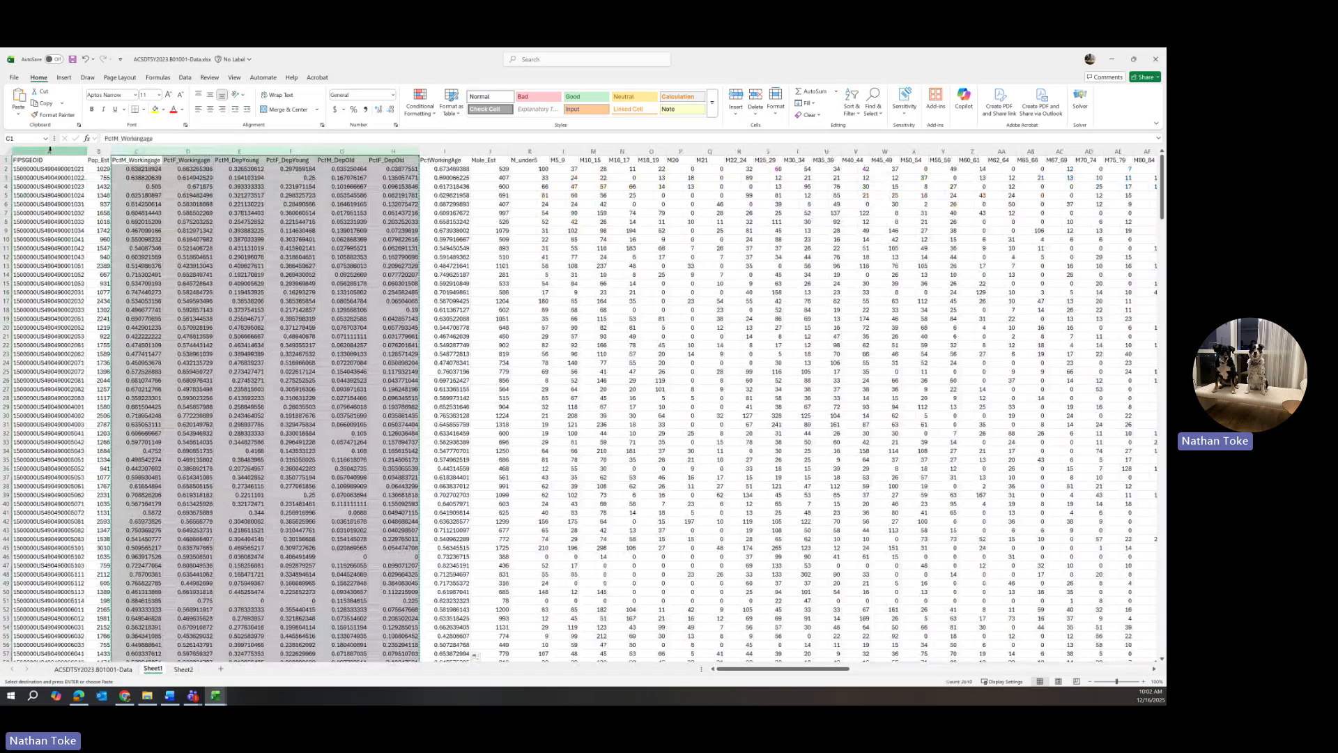
# Copy columns A through H (FIPSGEOID to PctF_DepOld) from Sheet1 into Sheet2 at A1 as values only, and autofit the column widths
pyautogui.moveTo(50, 150); pyautogui.dragTo(397, 150)
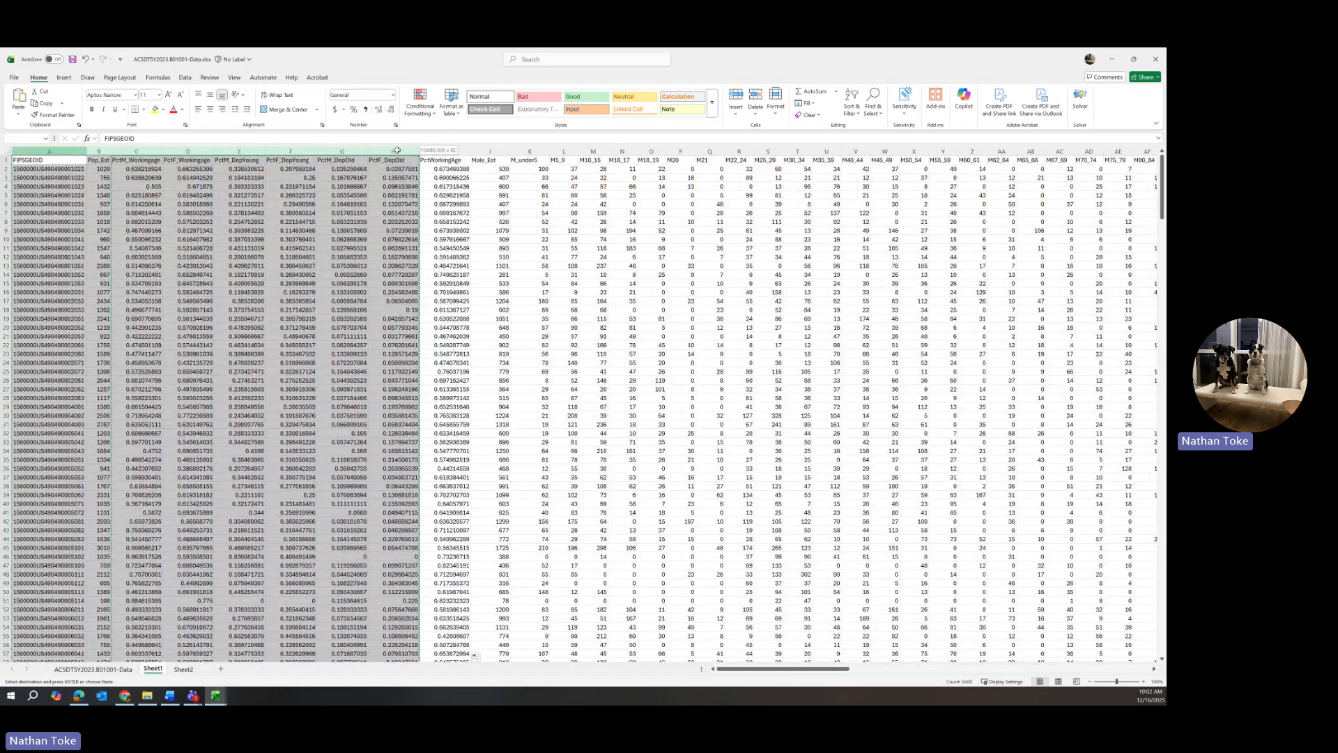
pyautogui.rightClick(397, 150)
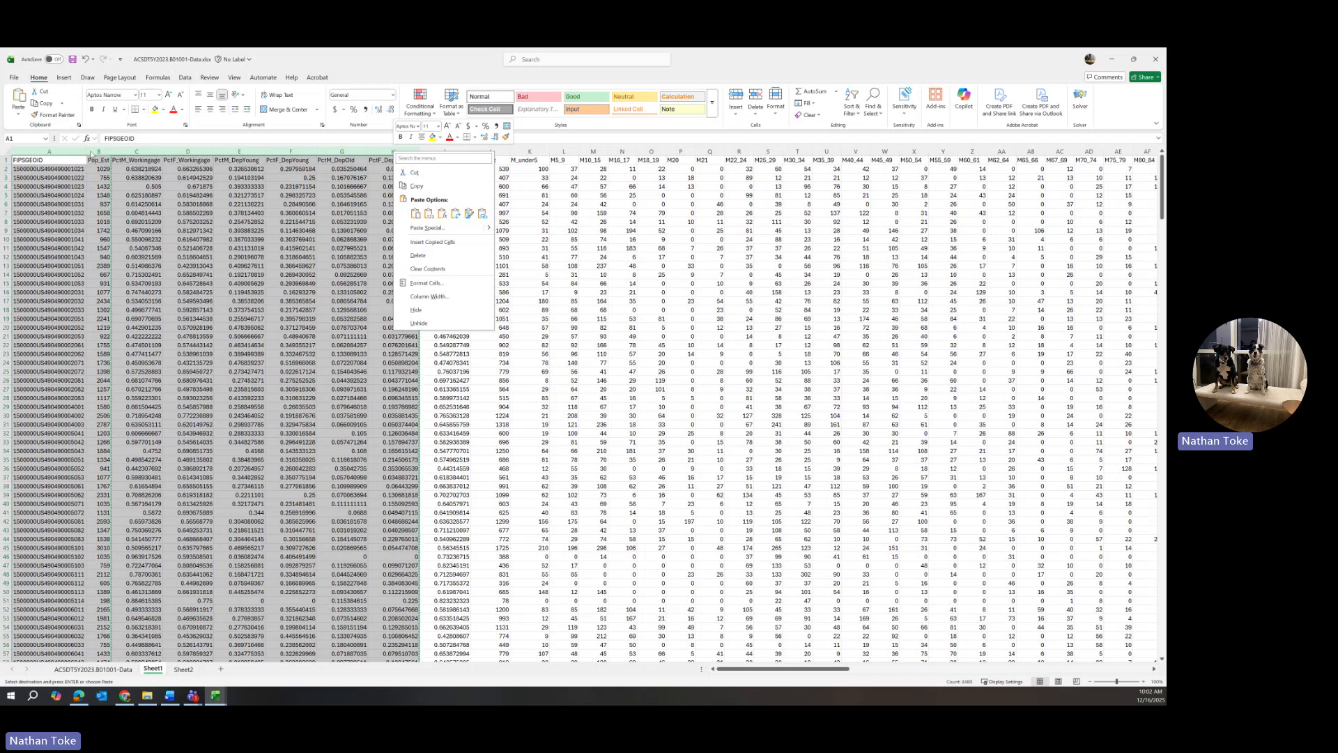
pyautogui.rightClick(91, 154)
pyautogui.click(113, 184)
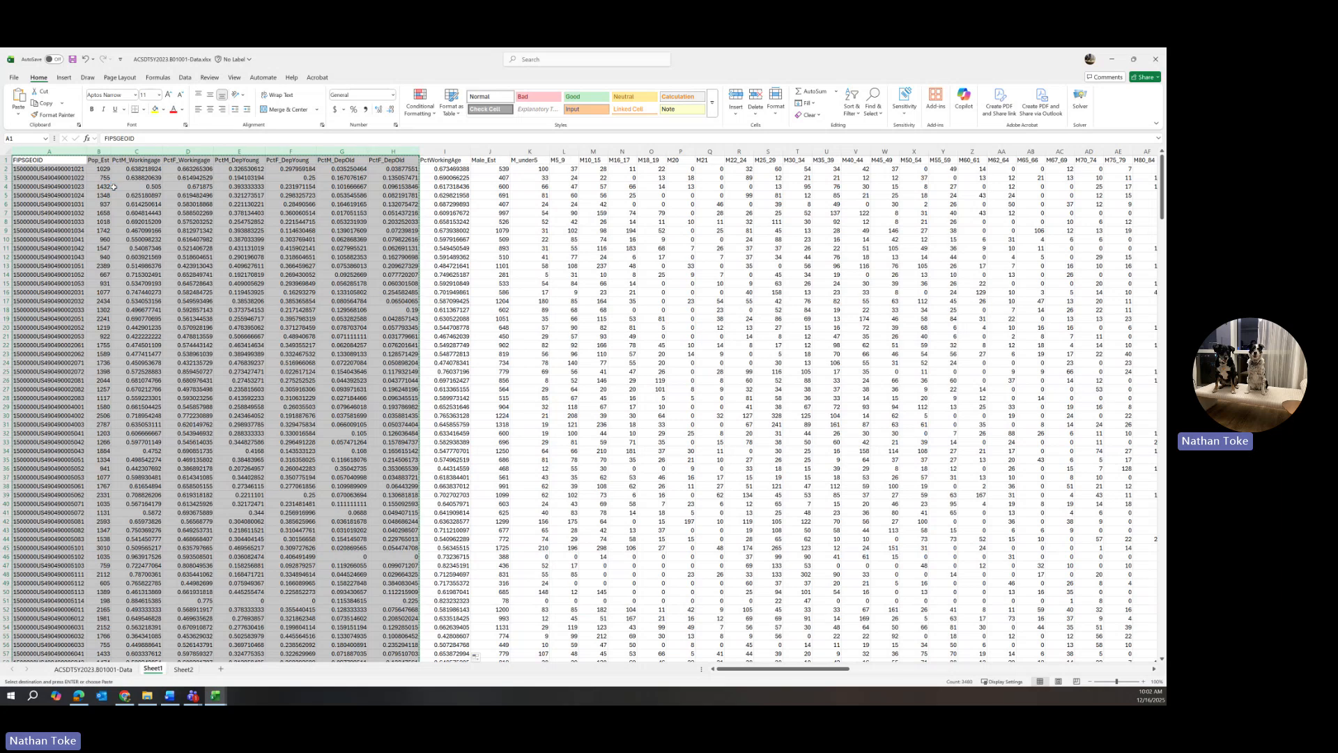
pyautogui.click(183, 669)
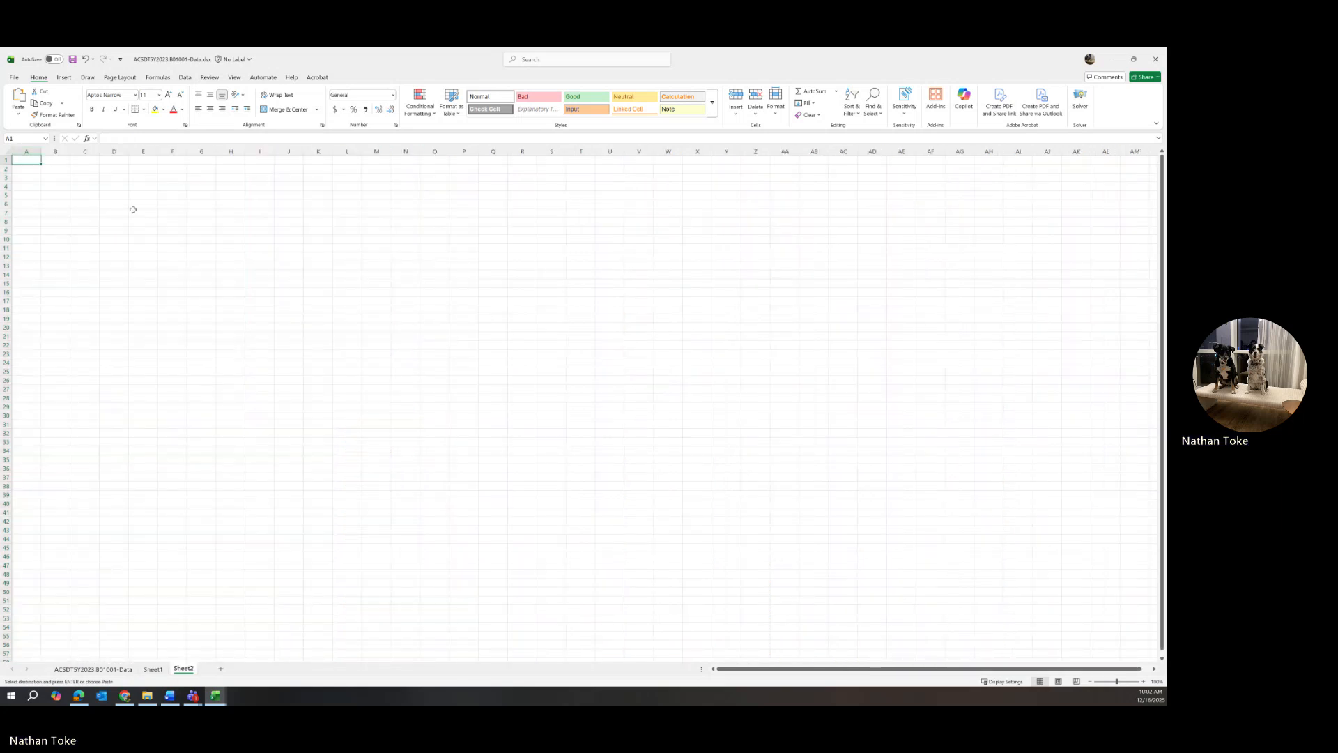
pyautogui.rightClick(27, 160)
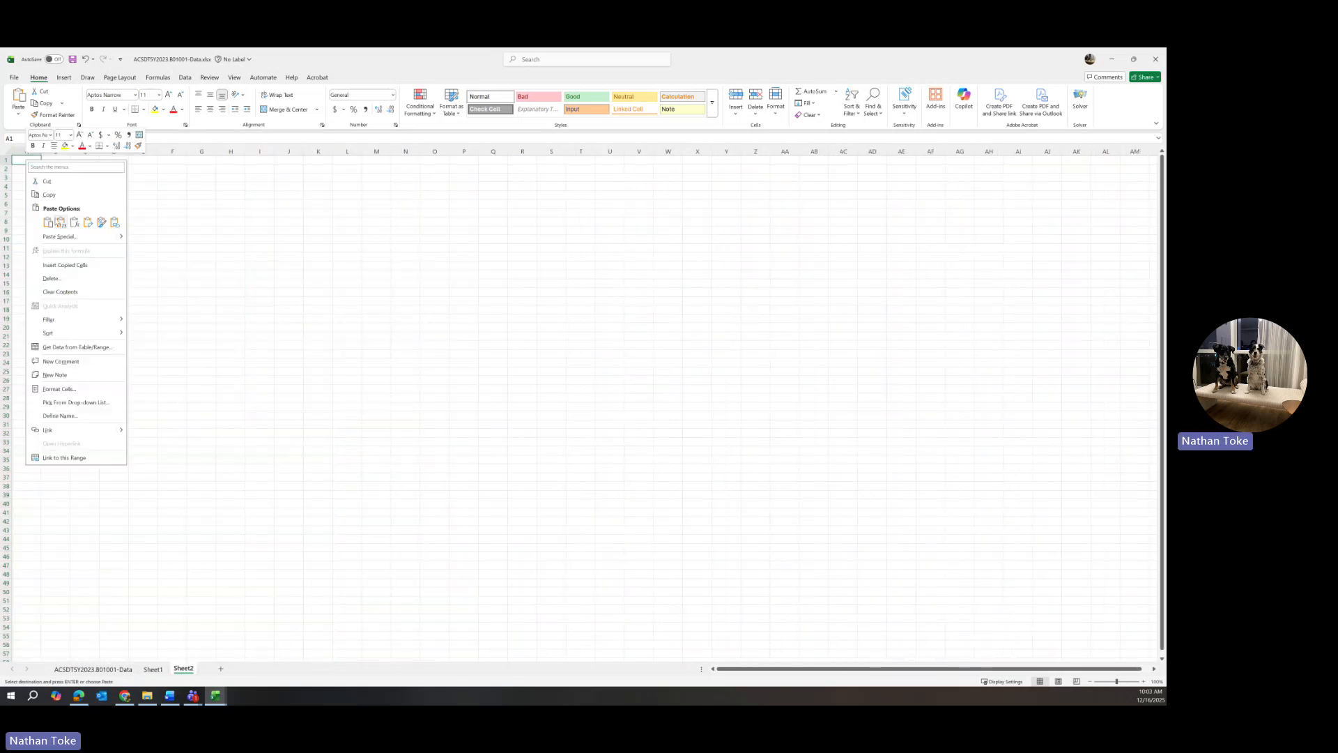
pyautogui.click(60, 222)
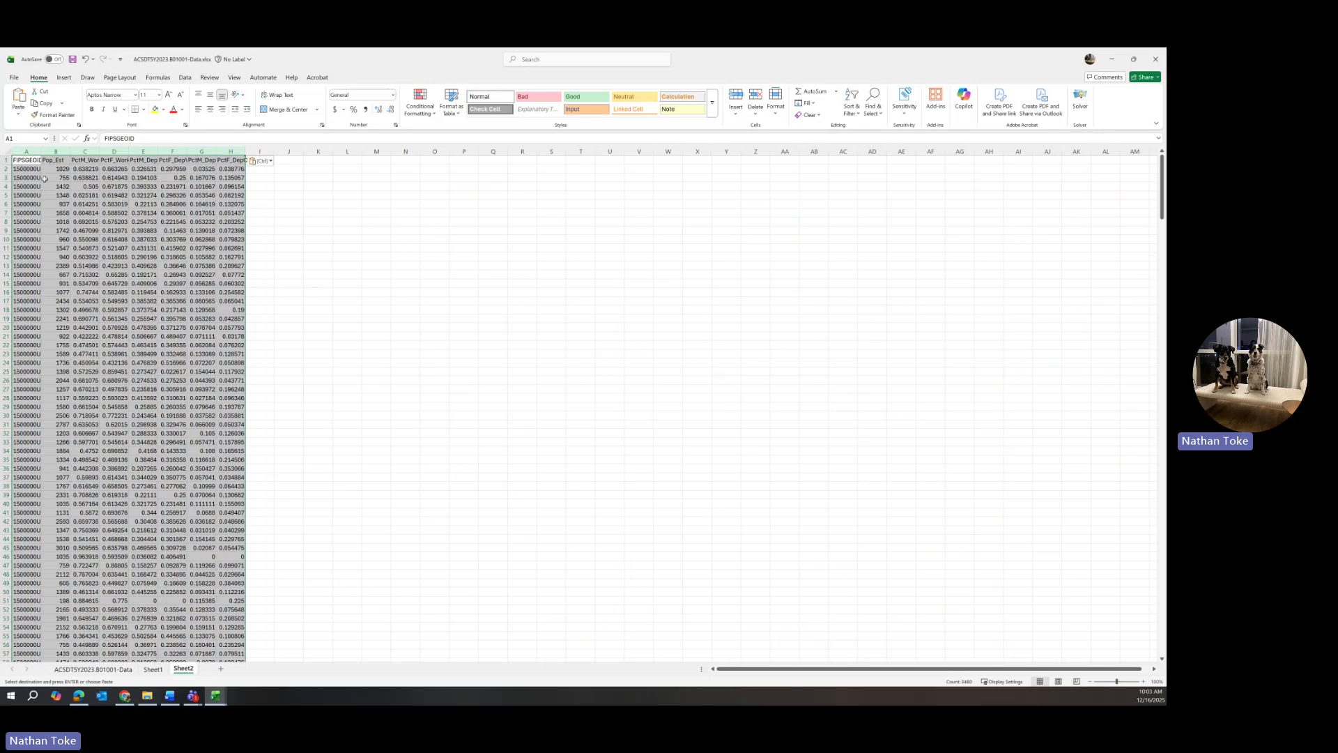
pyautogui.doubleClick(41, 153)
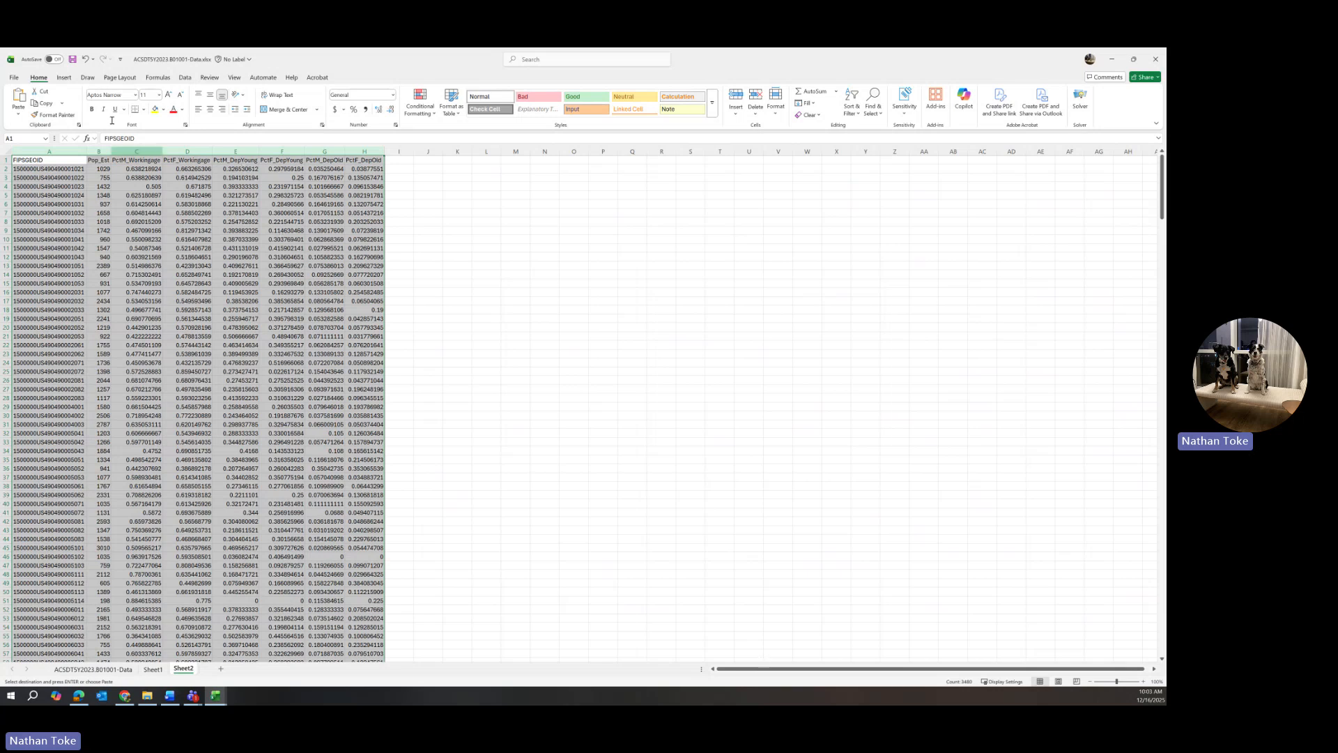
pyautogui.click(14, 77)
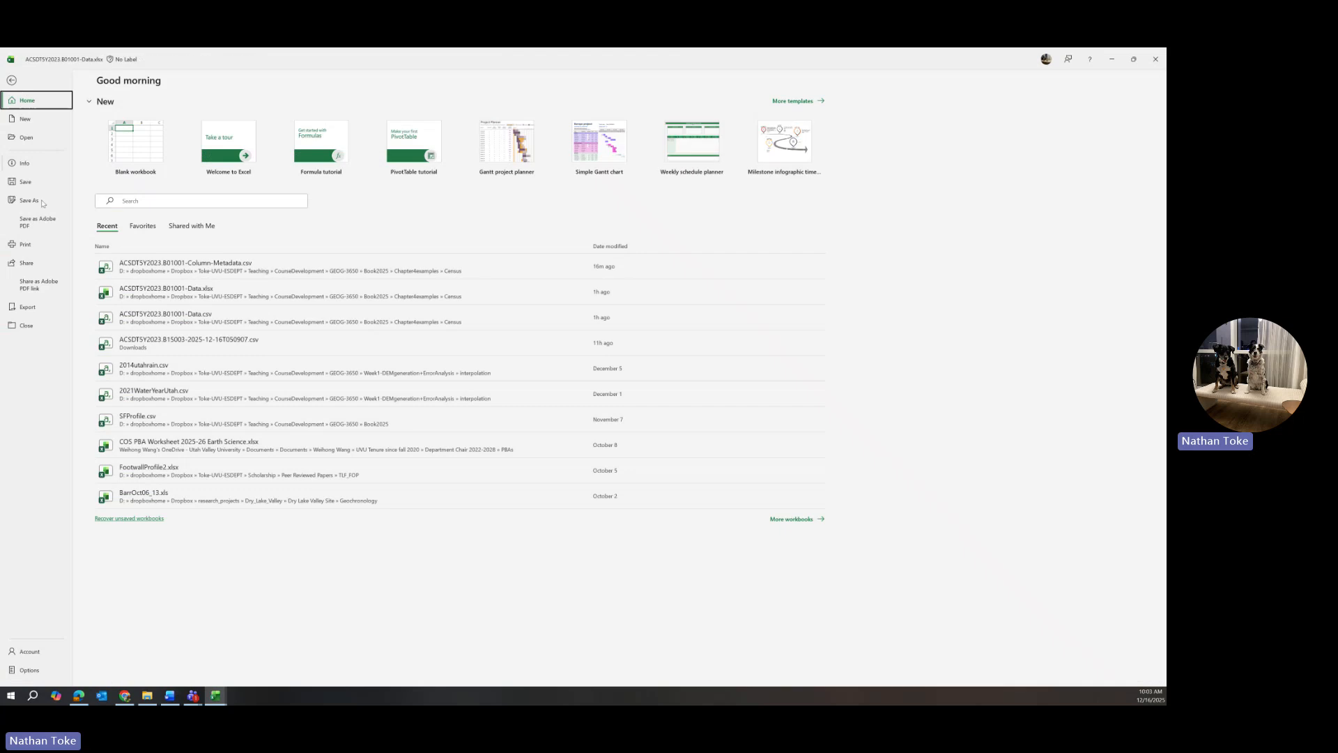
pyautogui.click(29, 201)
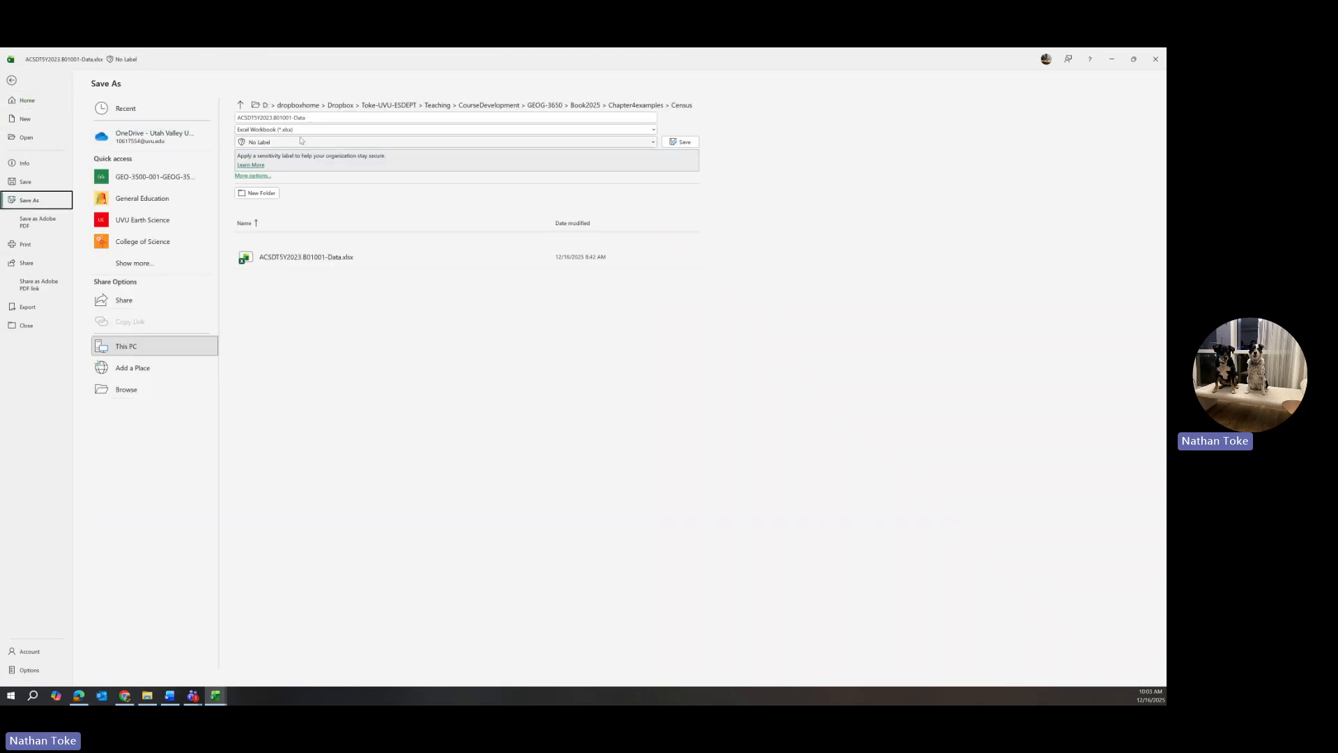
pyautogui.click(296, 132)
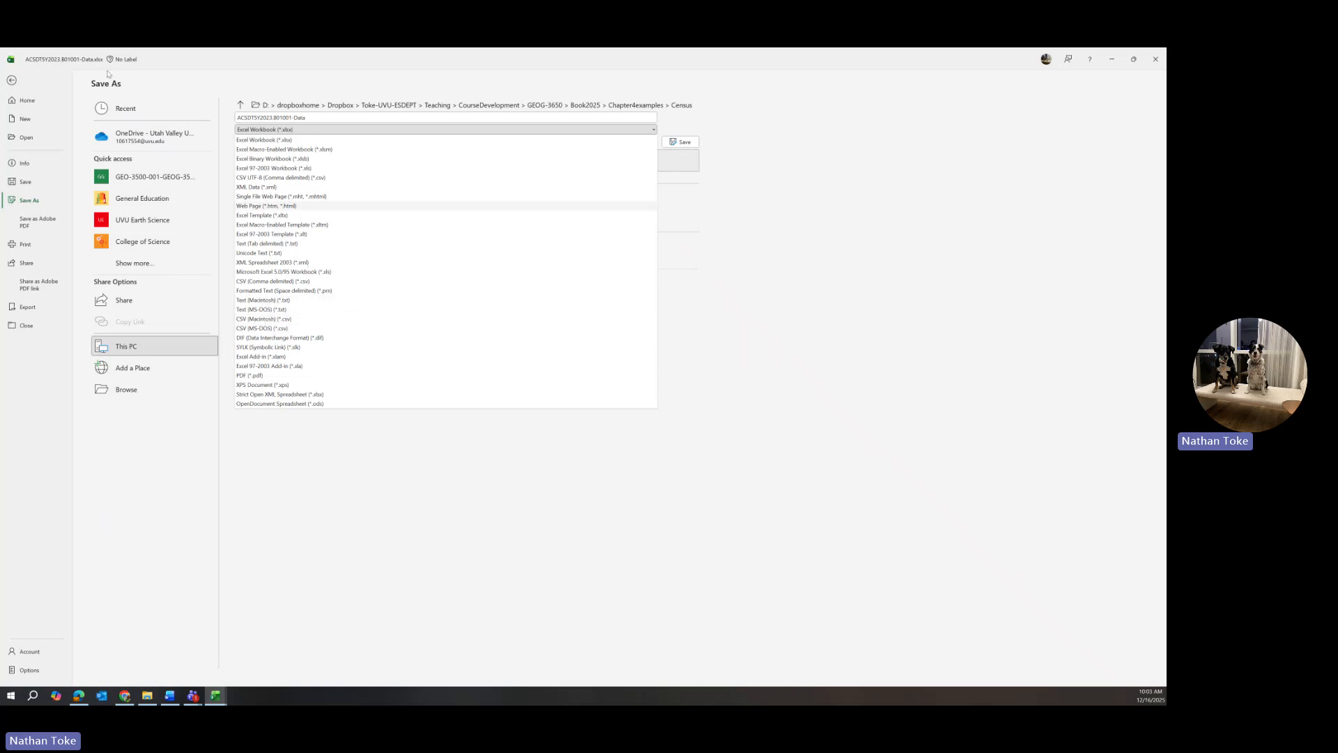
pyautogui.click(11, 81)
pyautogui.click(12, 81)
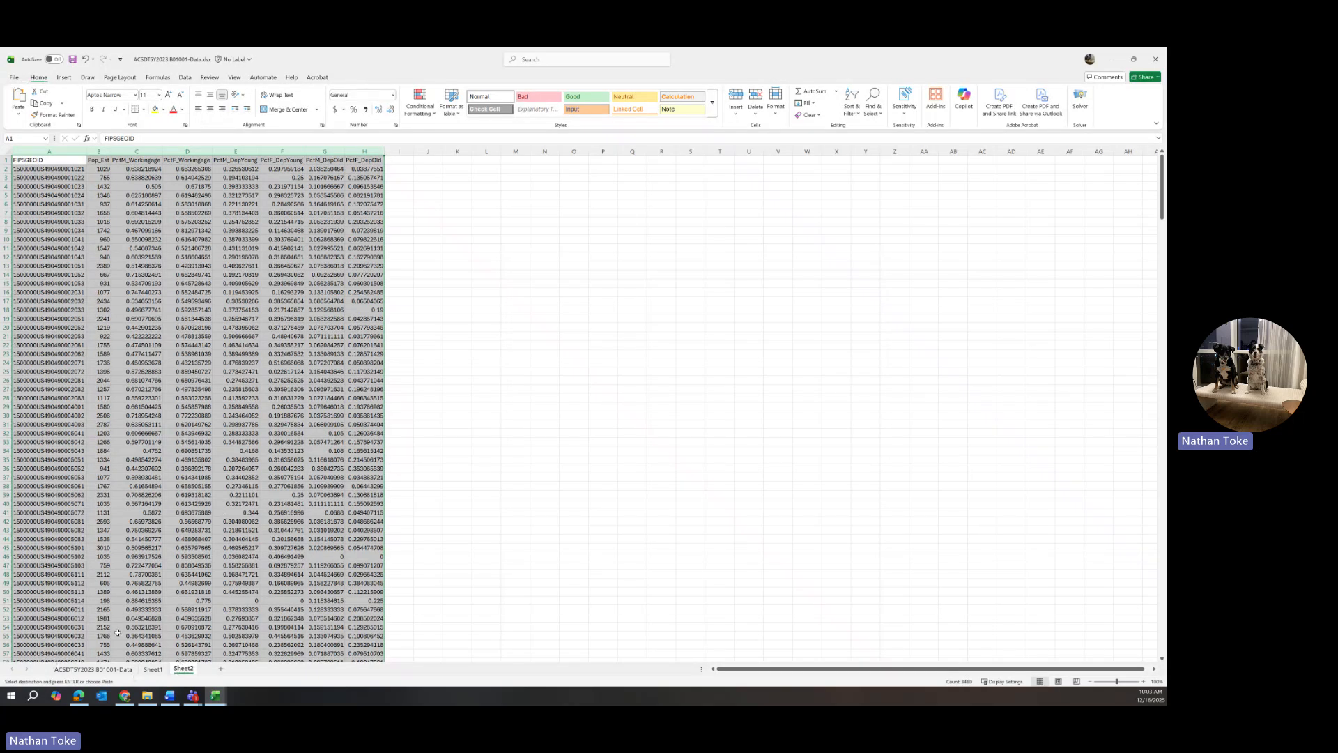
# Rename the Sheet2 worksheet as ACSPopAGE and switch away from the workbook window
pyautogui.click(184, 671)
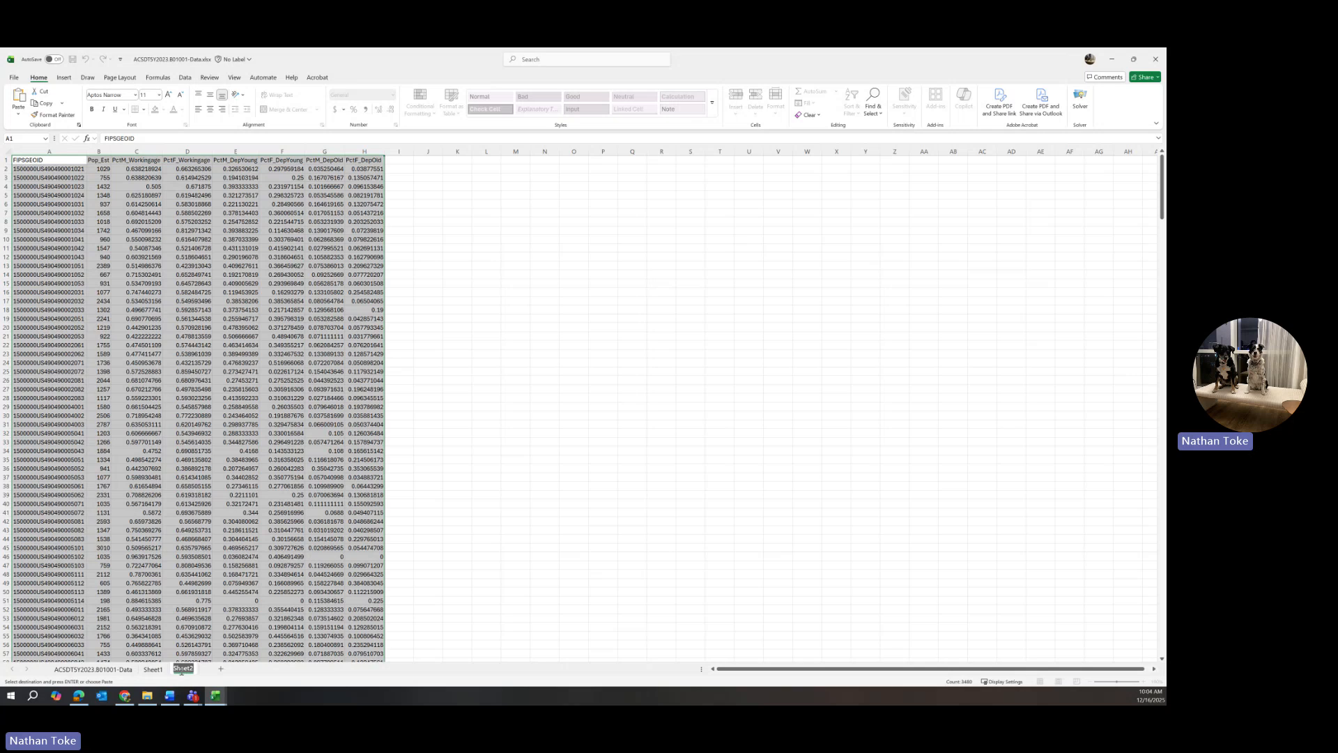
pyautogui.write('ACSPopAGE')
pyautogui.click(457, 583)
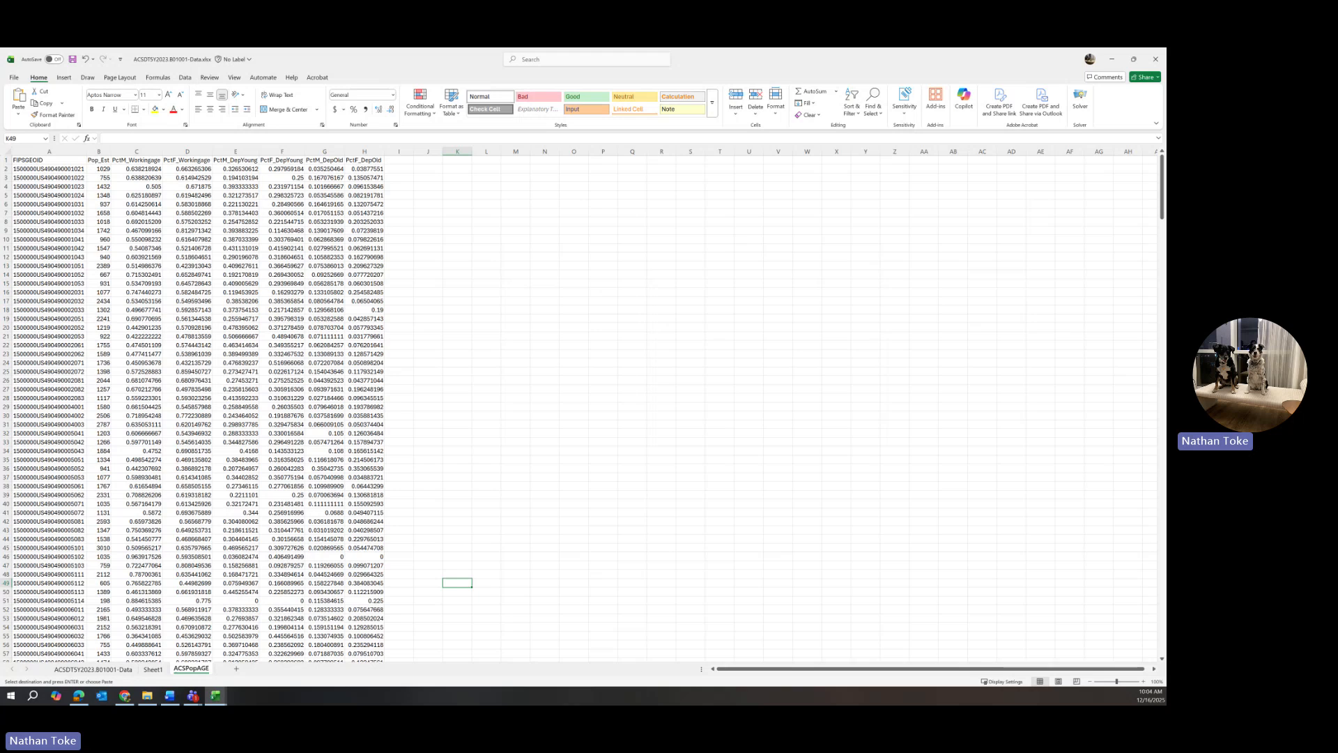
pyautogui.hotkey('alt', 'Tab')
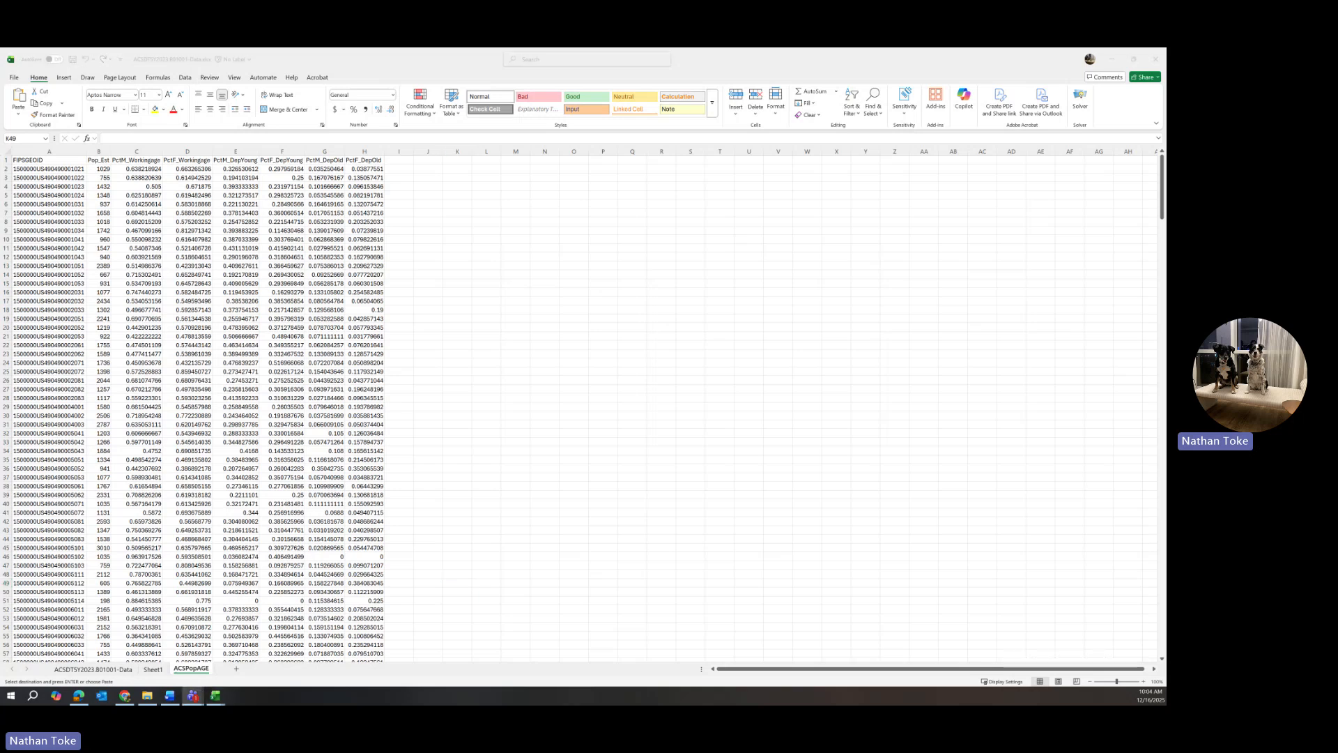